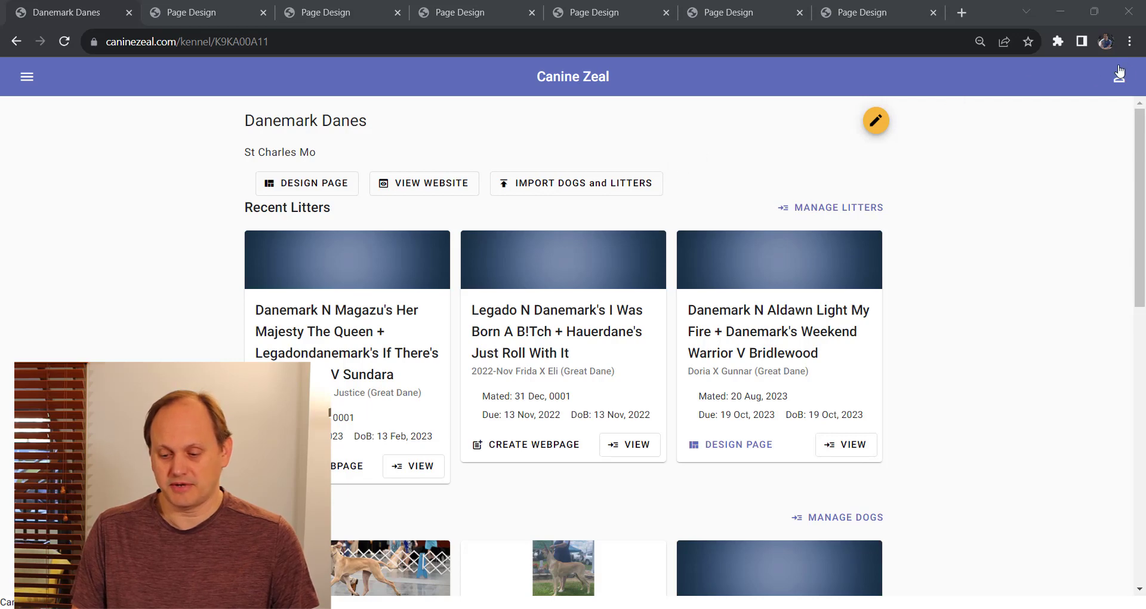
- Open the account profile and go to the details of the Danemark Danes kennel
left_click(1119, 77)
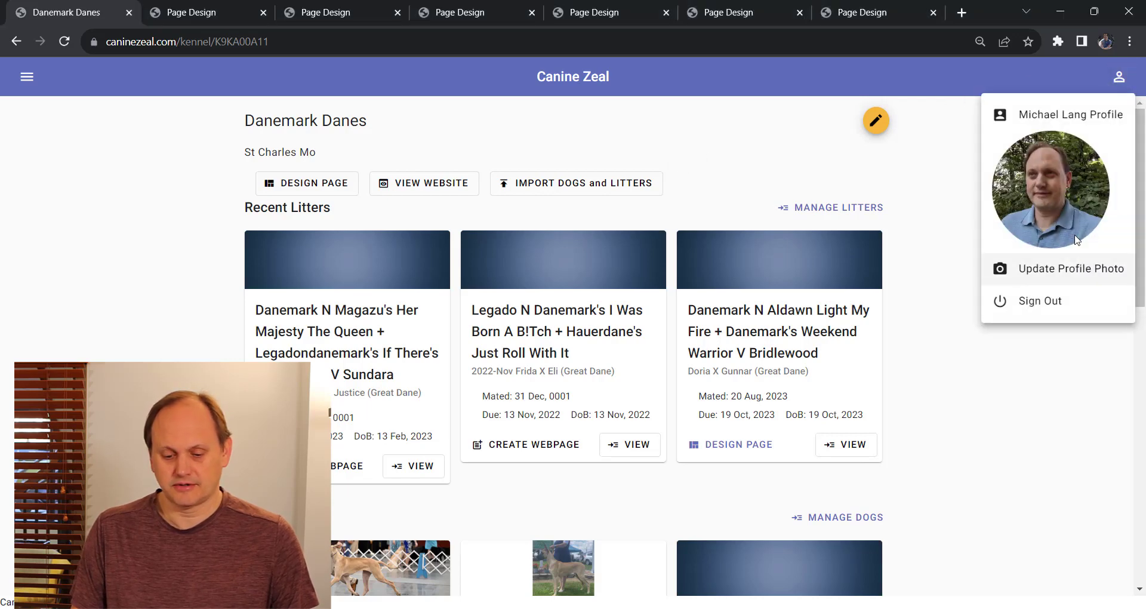
left_click(1069, 115)
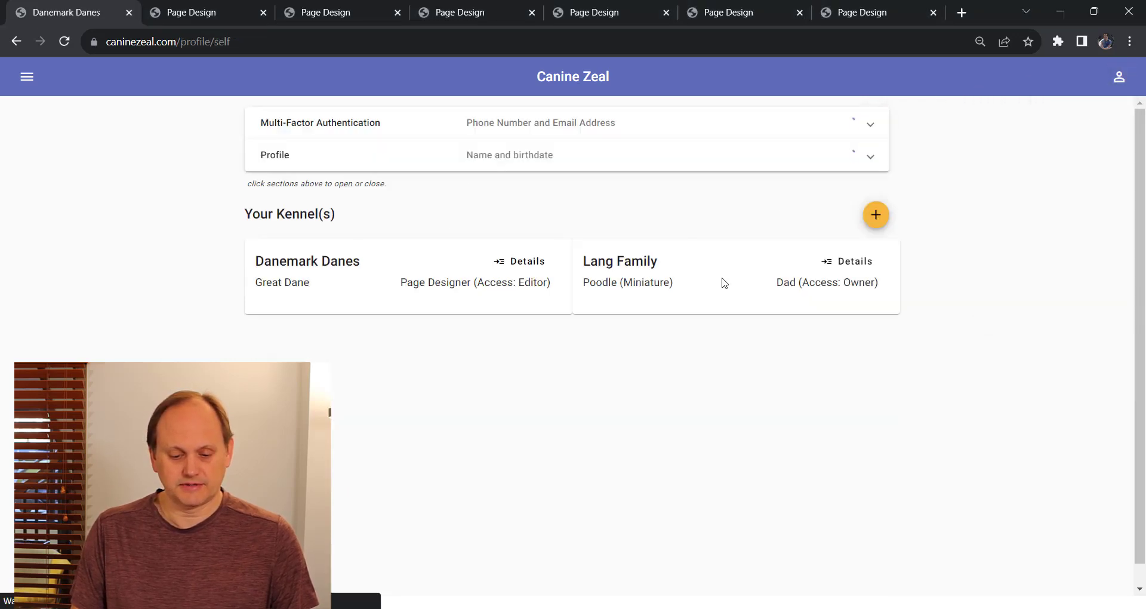
left_click(519, 261)
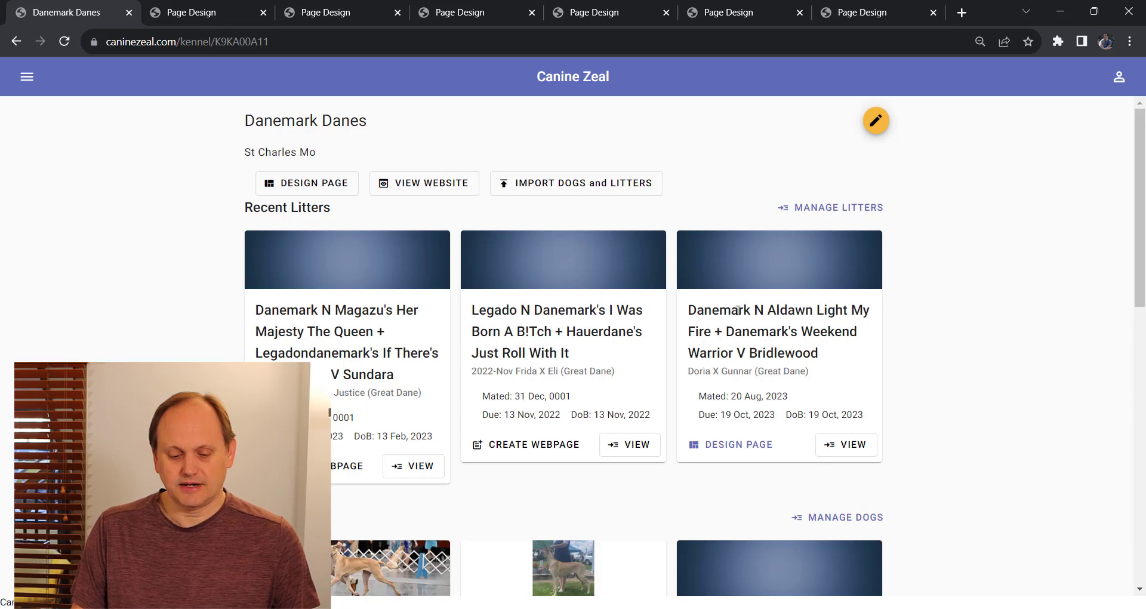
- Look over the kennel's recent litters, dogs and stories, and open its dog management list
scroll(738, 311, "down", 4)
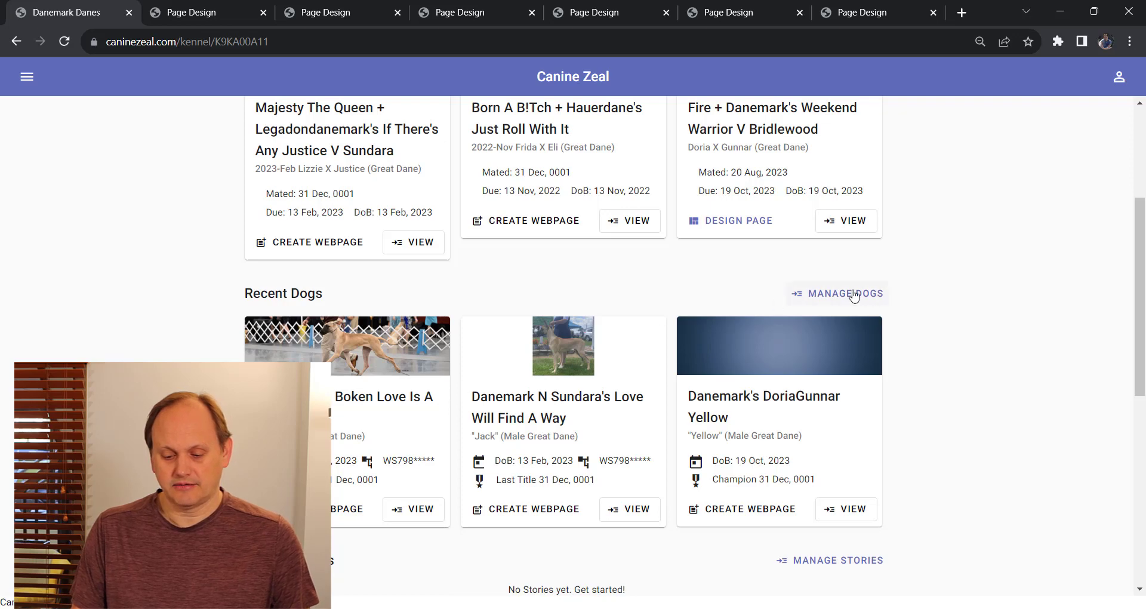
scroll(853, 299, "down", 4)
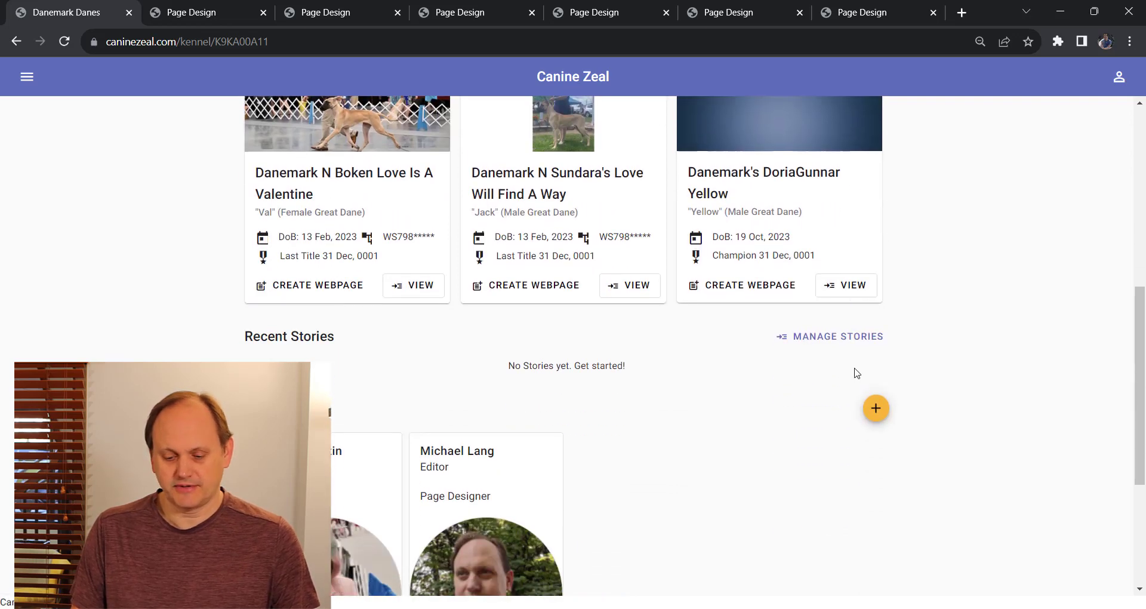
scroll(889, 346, "up", 5)
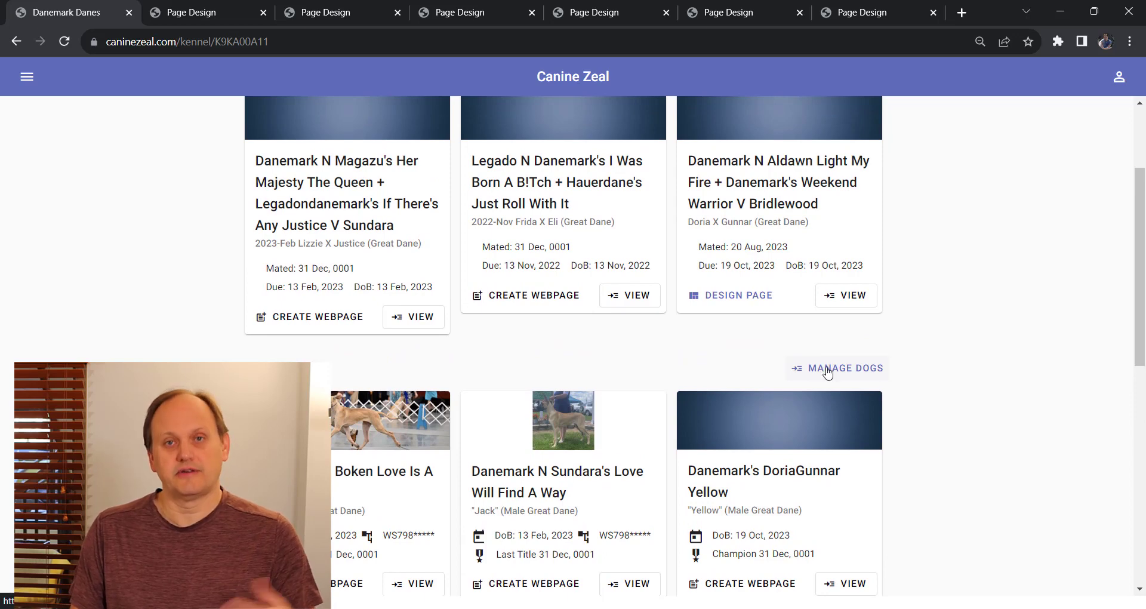
left_click(827, 369)
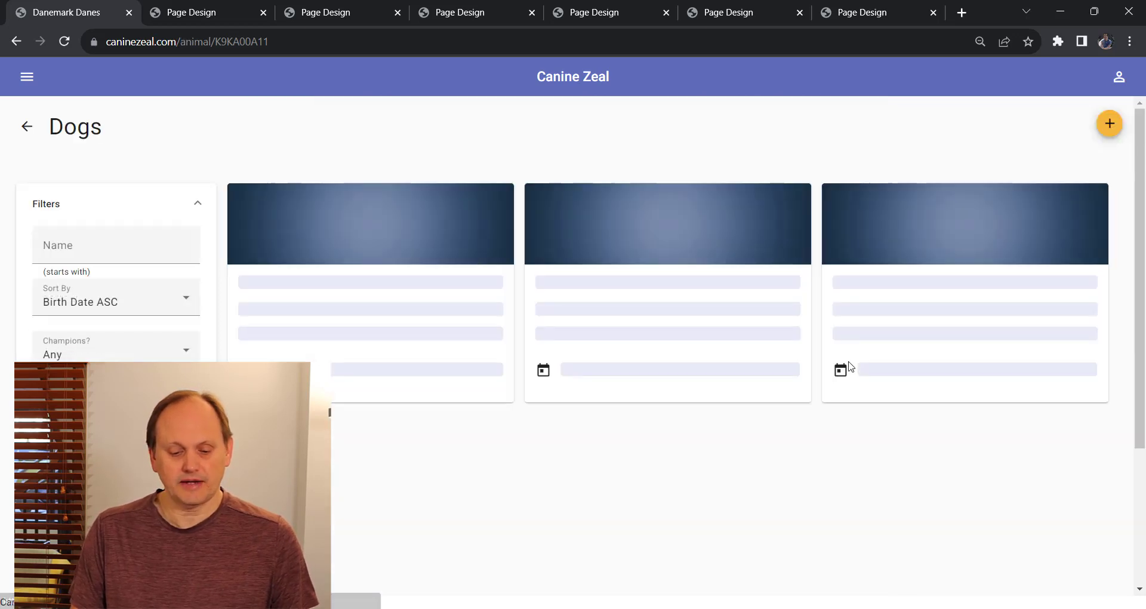
- Examine the kennel's dog cards and the available filters, including champions, foundation dogs, title and page status
scroll(753, 330, "down", 7)
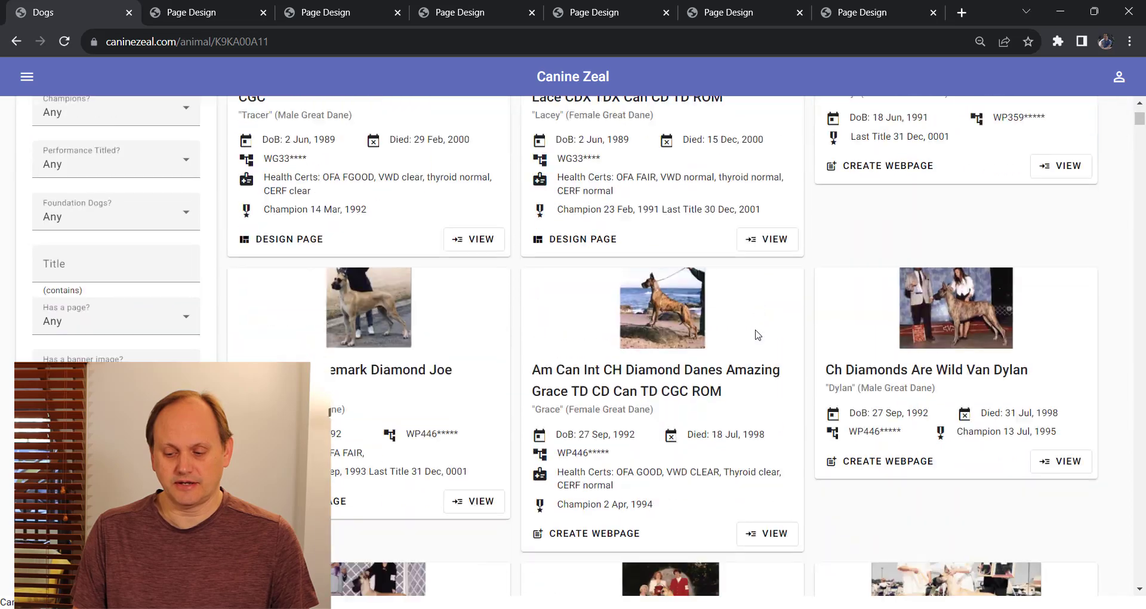
mouse_move(1140, 131)
left_mouse_down()
mouse_move(1144, 595)
mouse_move(1137, 112)
left_mouse_up()
scroll(314, 297, "down", 3)
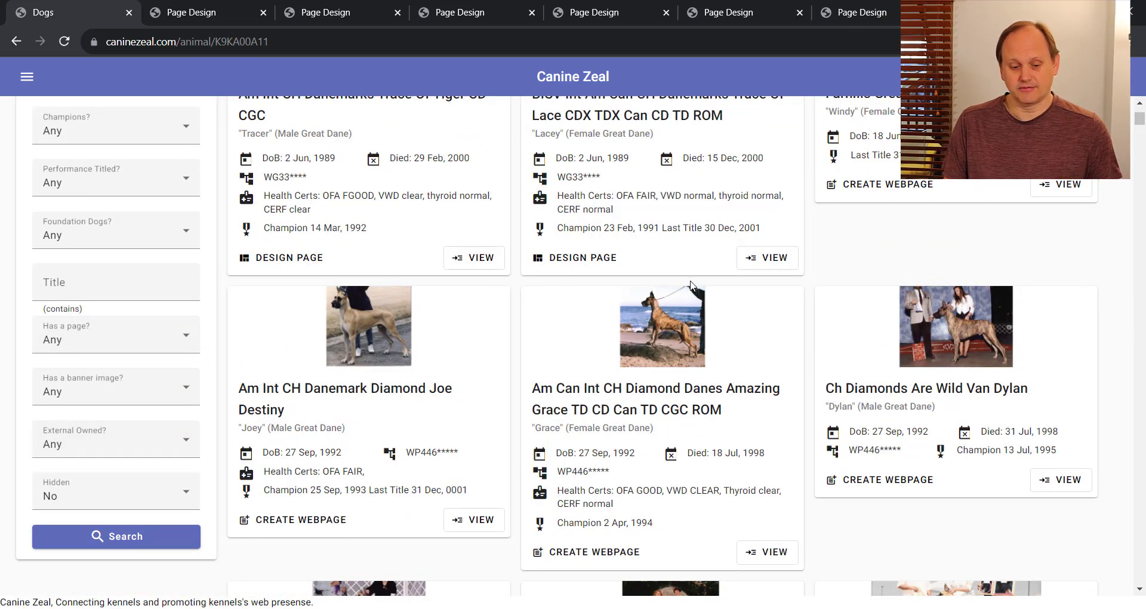
scroll(689, 281, "down", 4)
scroll(597, 255, "up", 7)
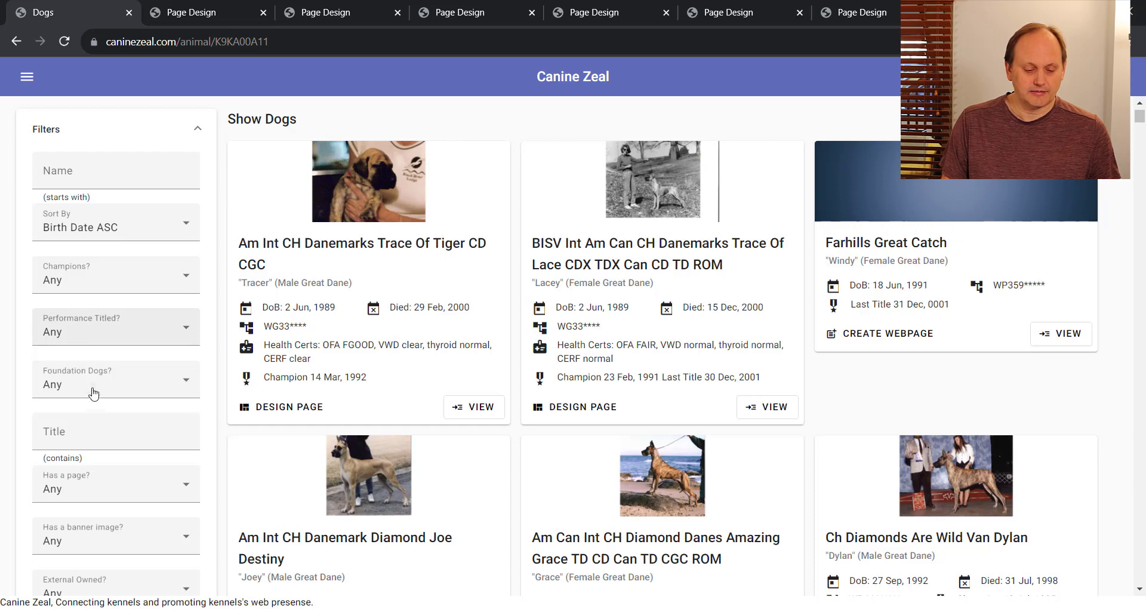
scroll(112, 388, "down", 3)
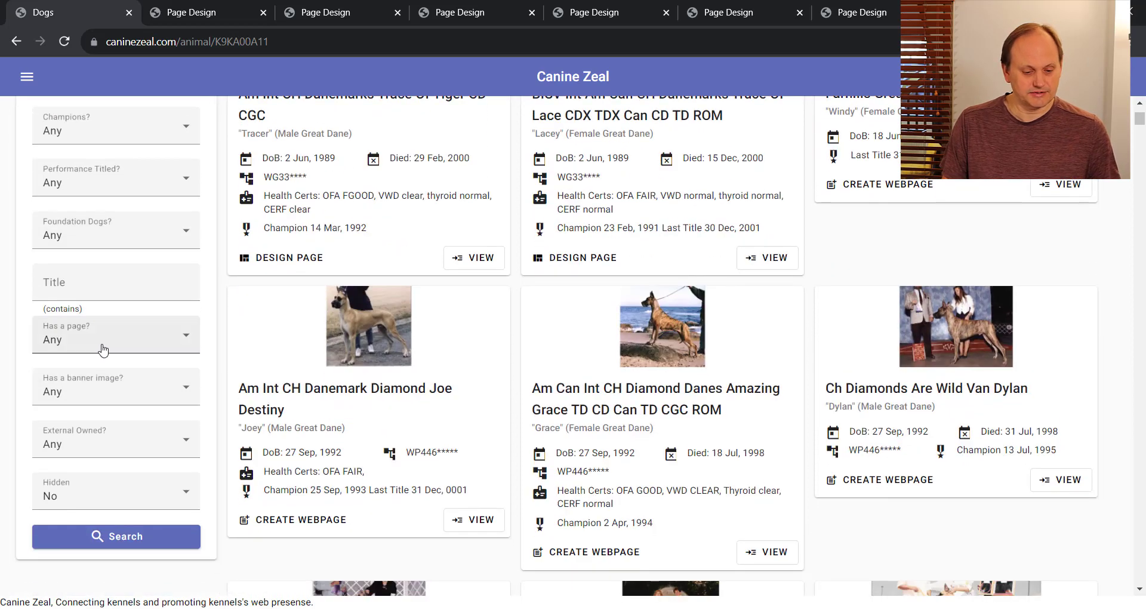
left_click(143, 286)
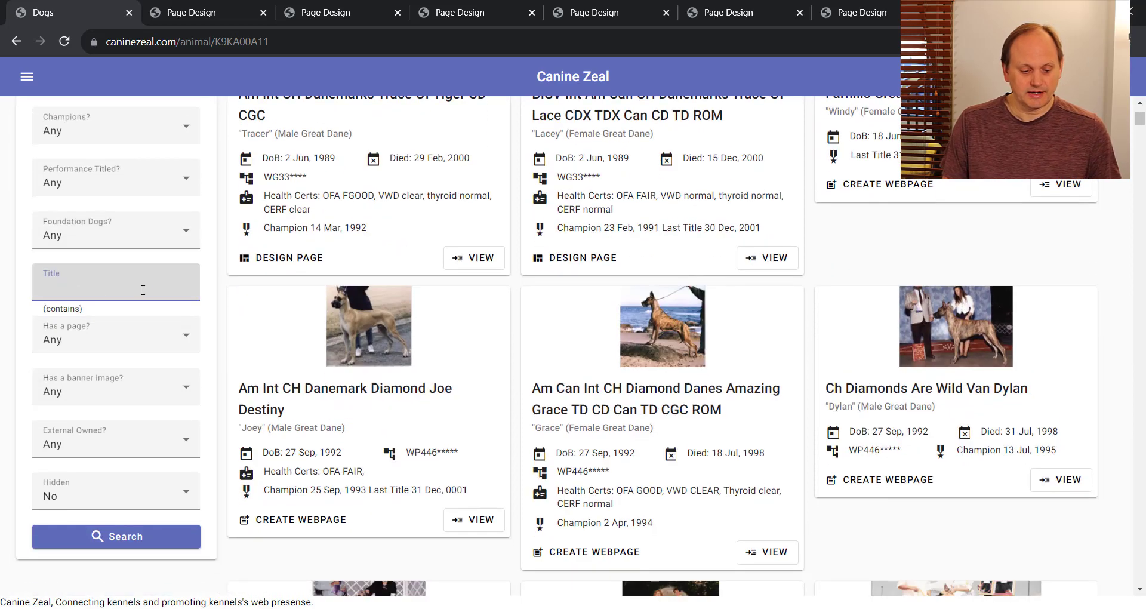
- Filter the dog list to names starting with "tor"
scroll(143, 290, "up", 4)
left_click(84, 250)
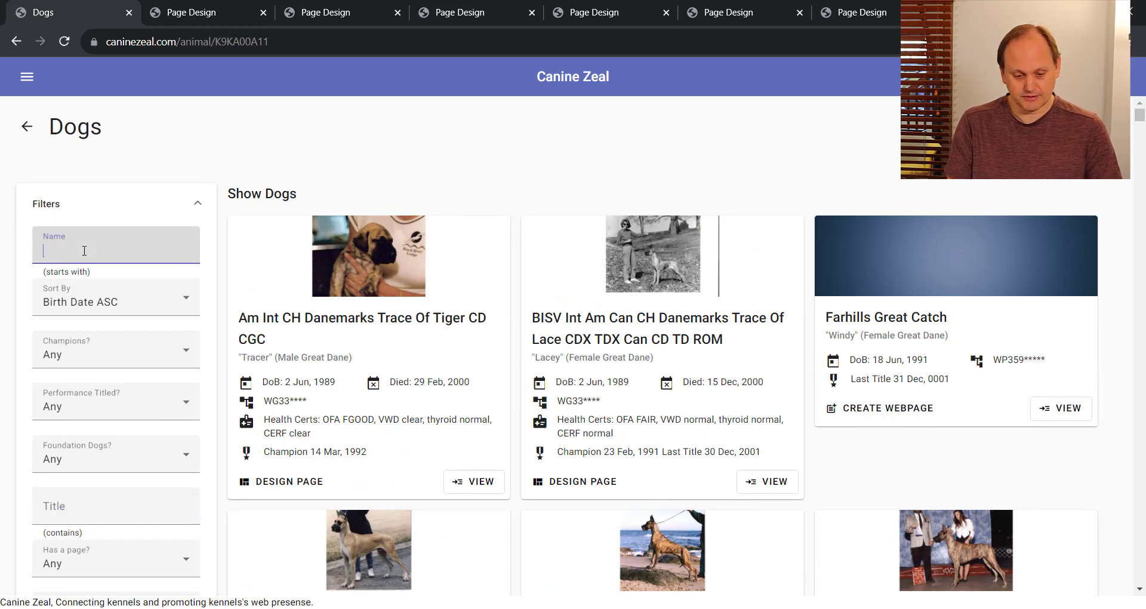
key("Return")
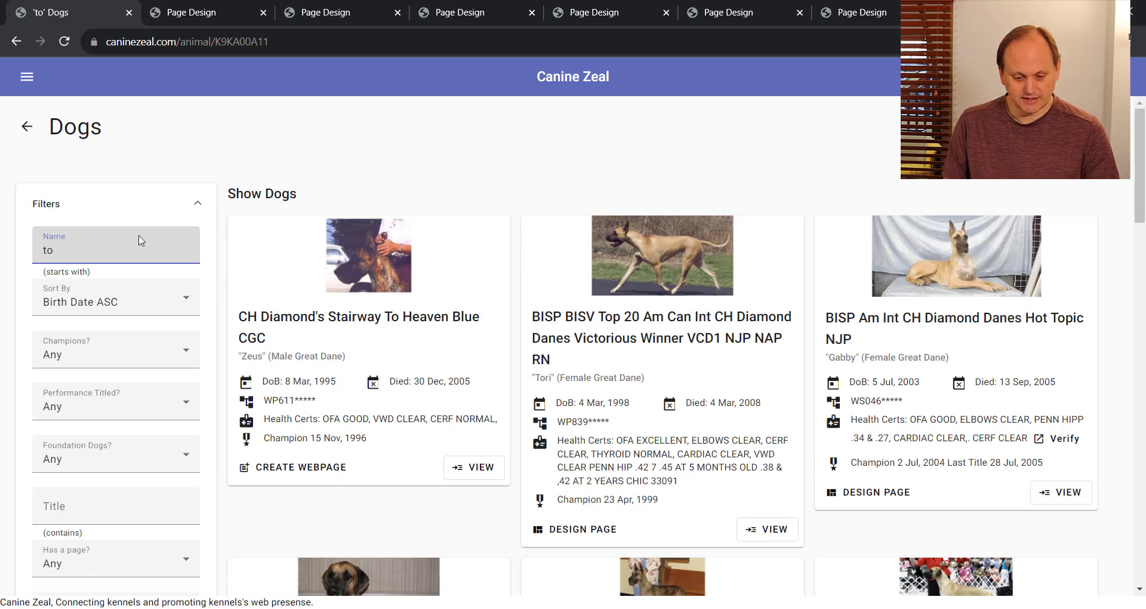
type("r")
key("Return")
scroll(359, 364, "down", 2)
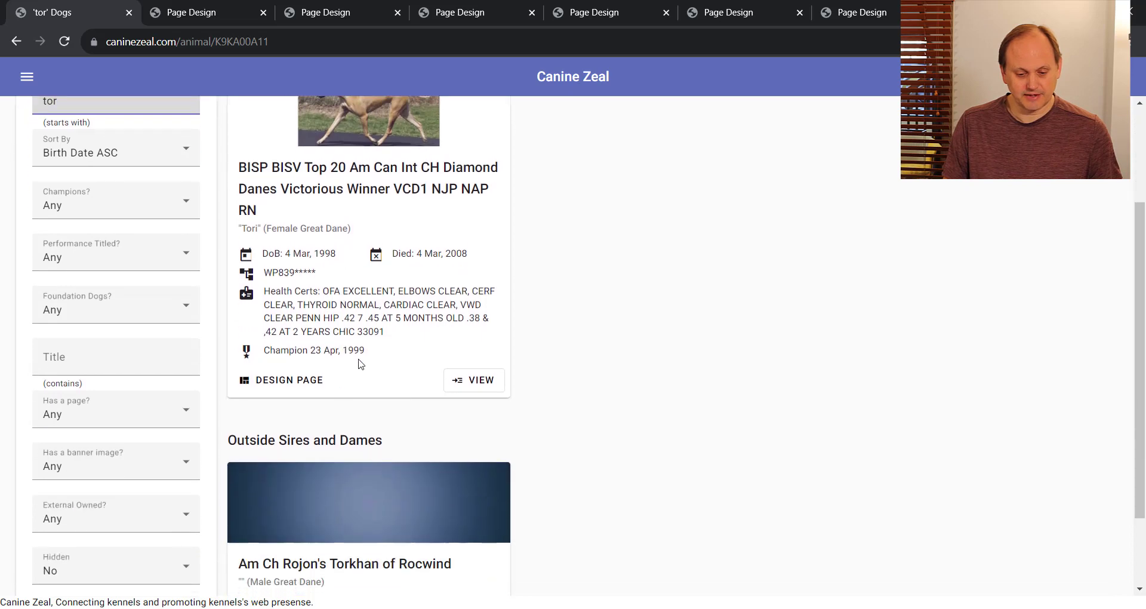
scroll(360, 364, "up", 2)
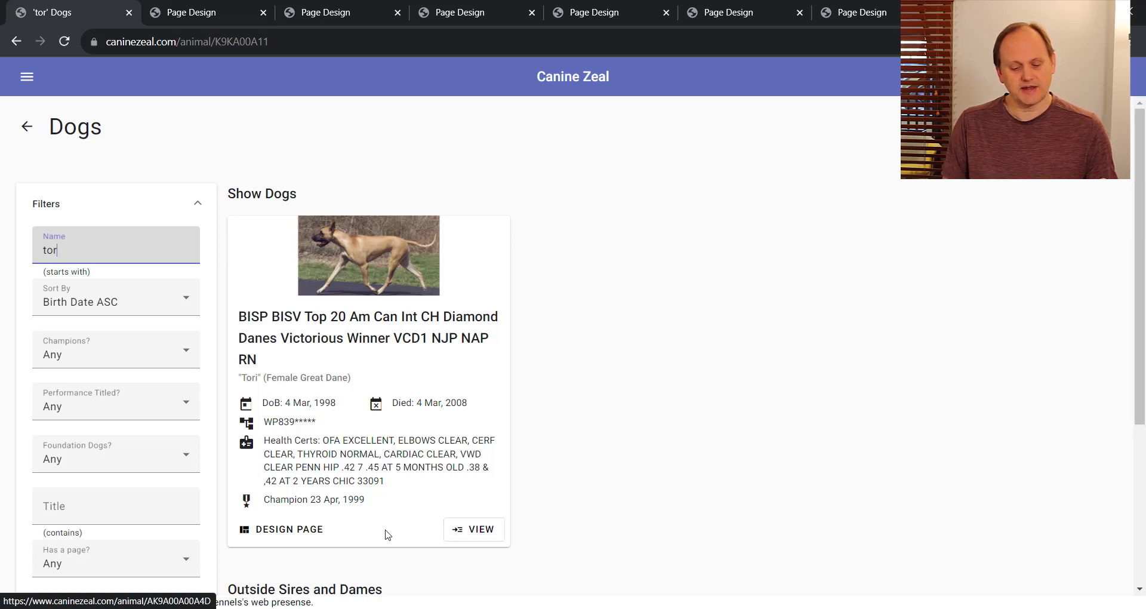
- Open the detail page of the female Great Dane Tori in a new browser tab and switch to it
right_click(473, 536)
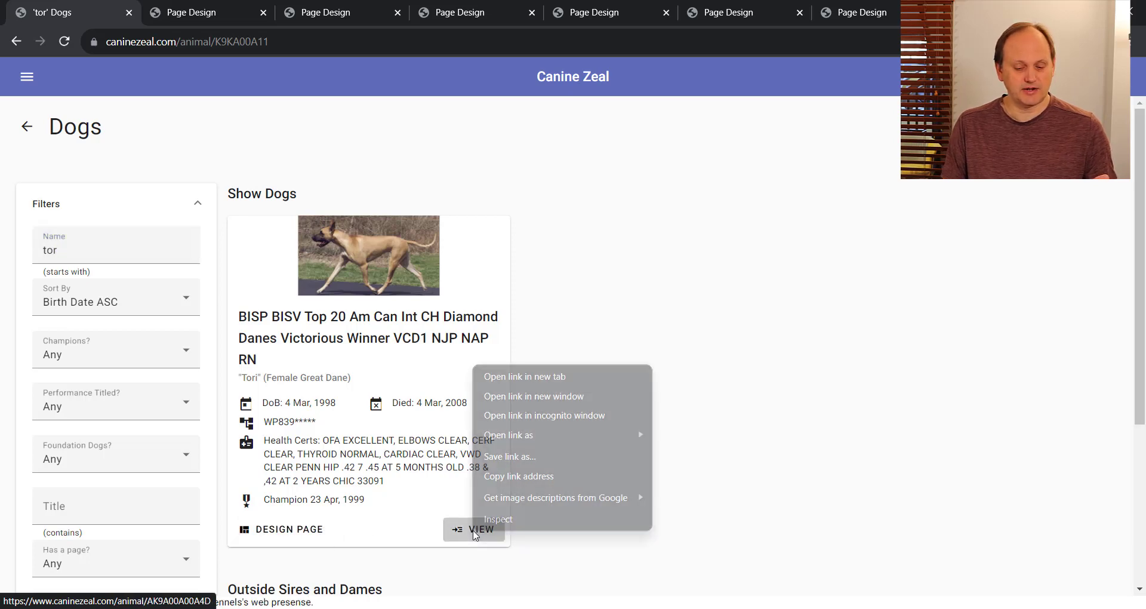
left_click(545, 381)
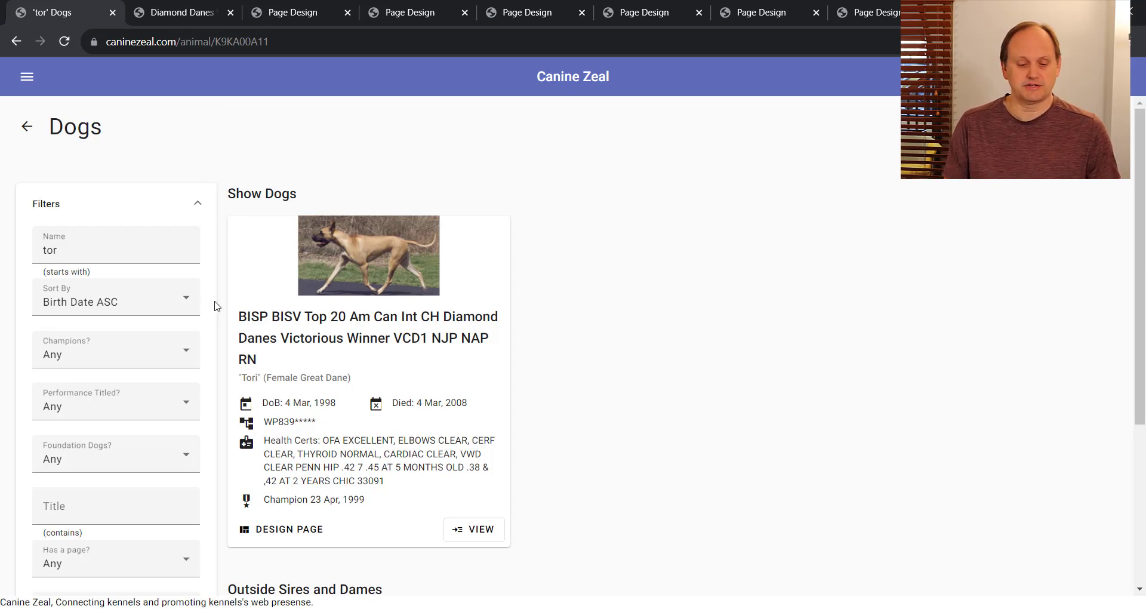
left_click(170, 20)
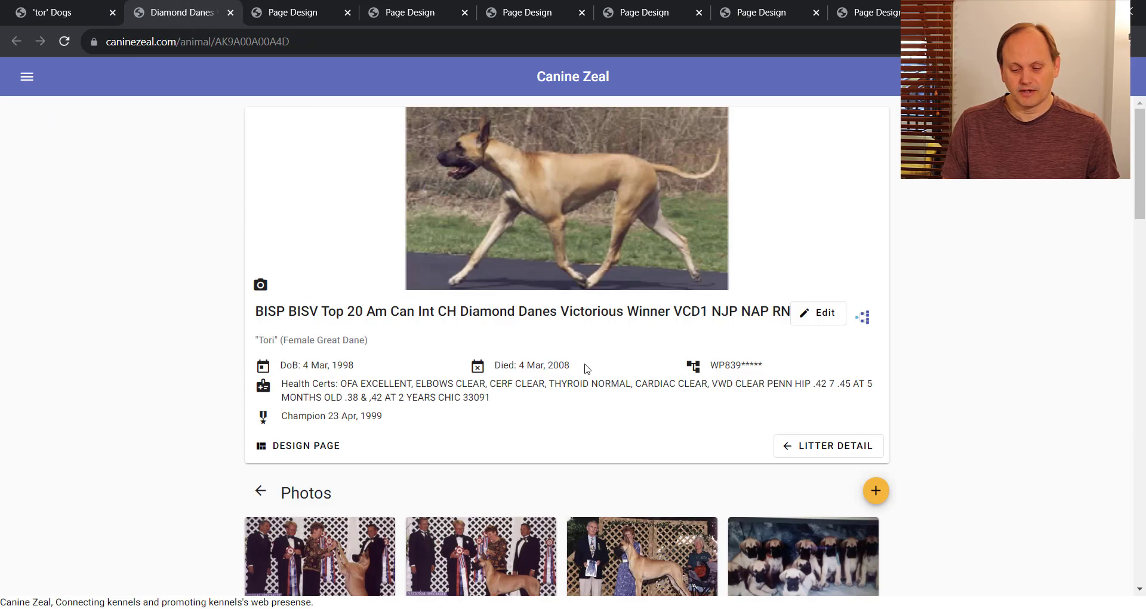
- Review Tori's photos and the form for editing her details, closing the form without saving
scroll(588, 387, "down", 6)
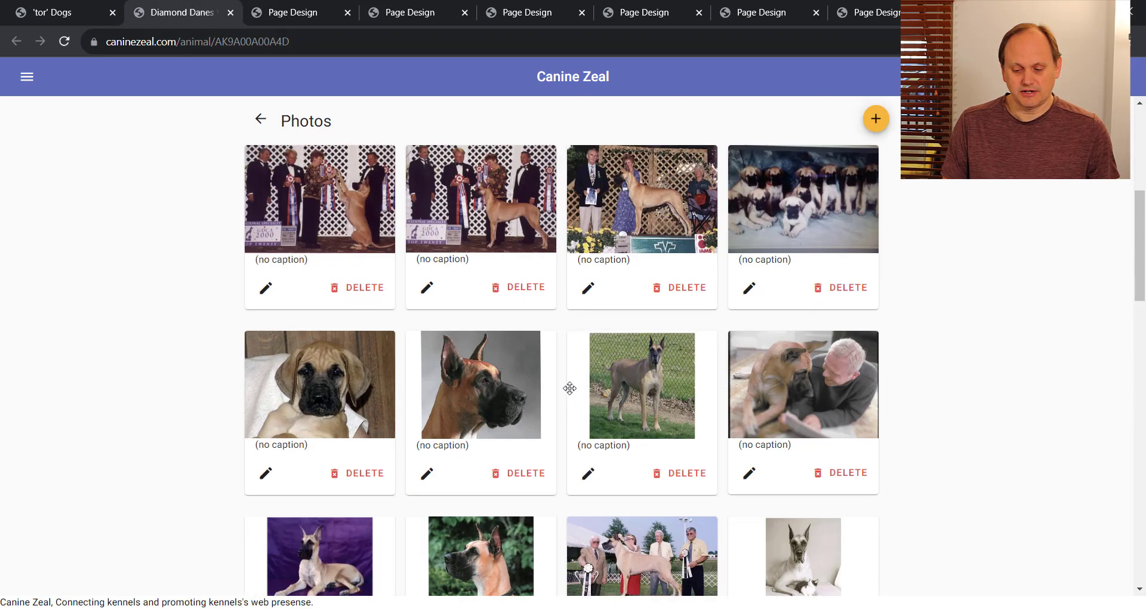
scroll(568, 388, "up", 6)
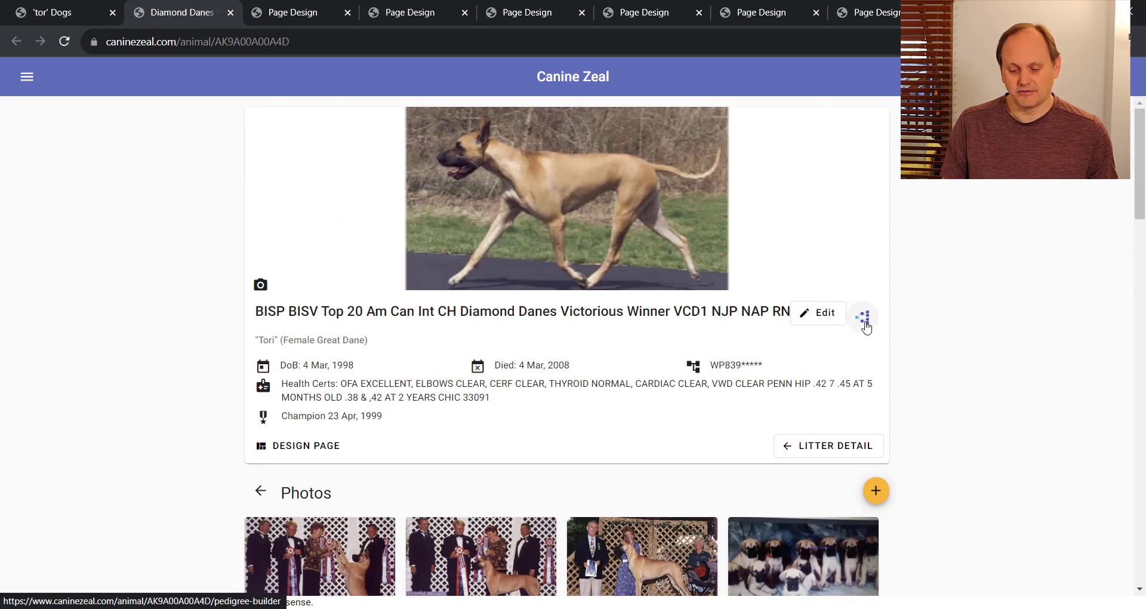
left_click(806, 313)
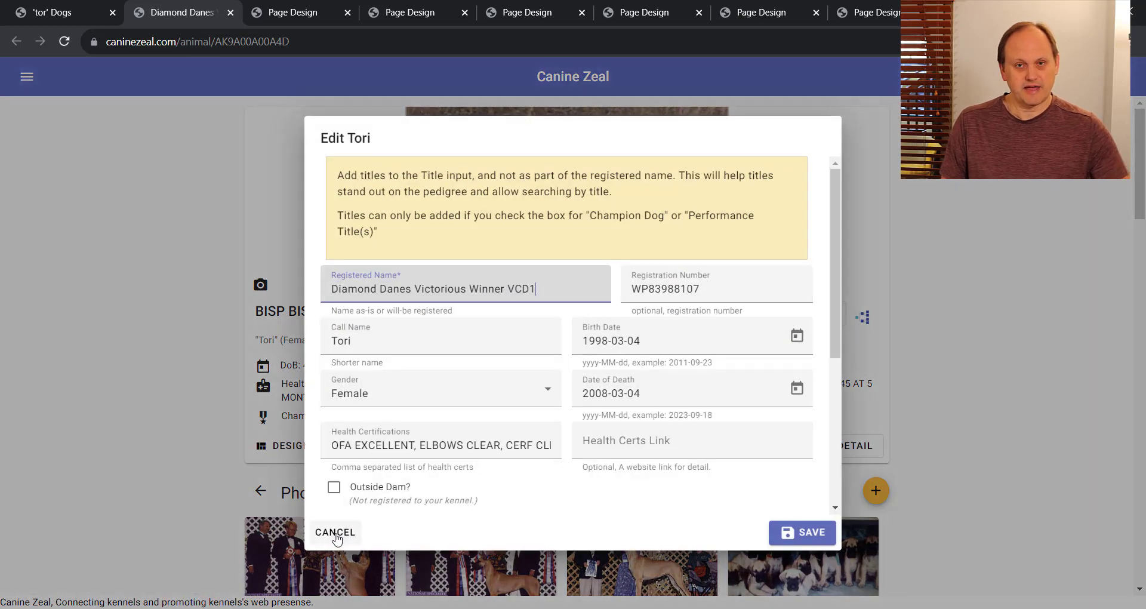
left_click(335, 533)
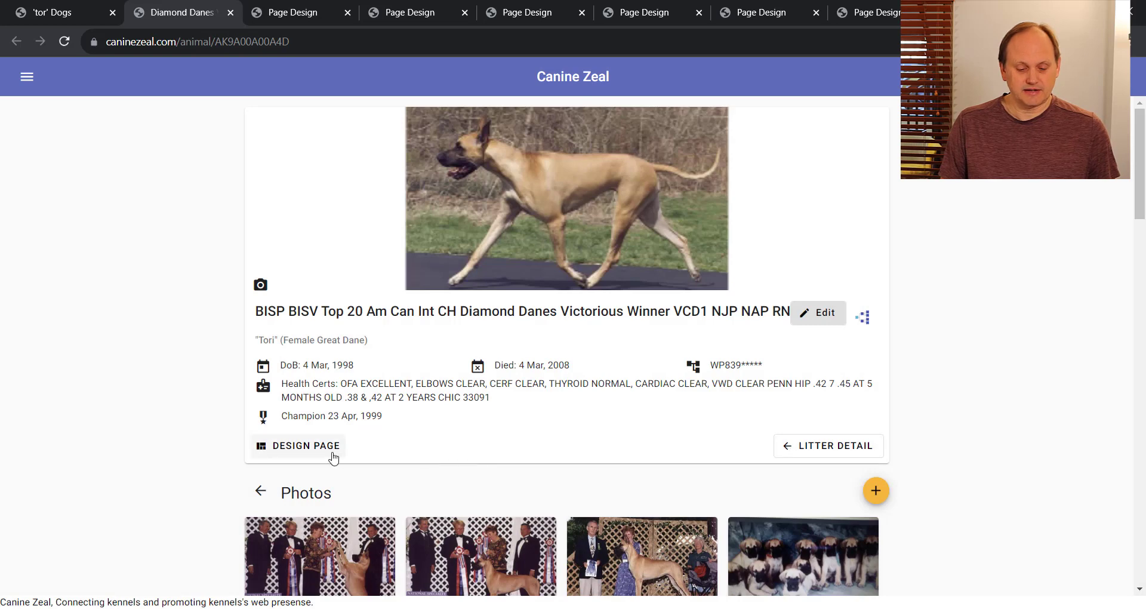
- Open Tori's page in the page designer and look through its banner, details, photos, siblings and pedigree sections
left_click(302, 450)
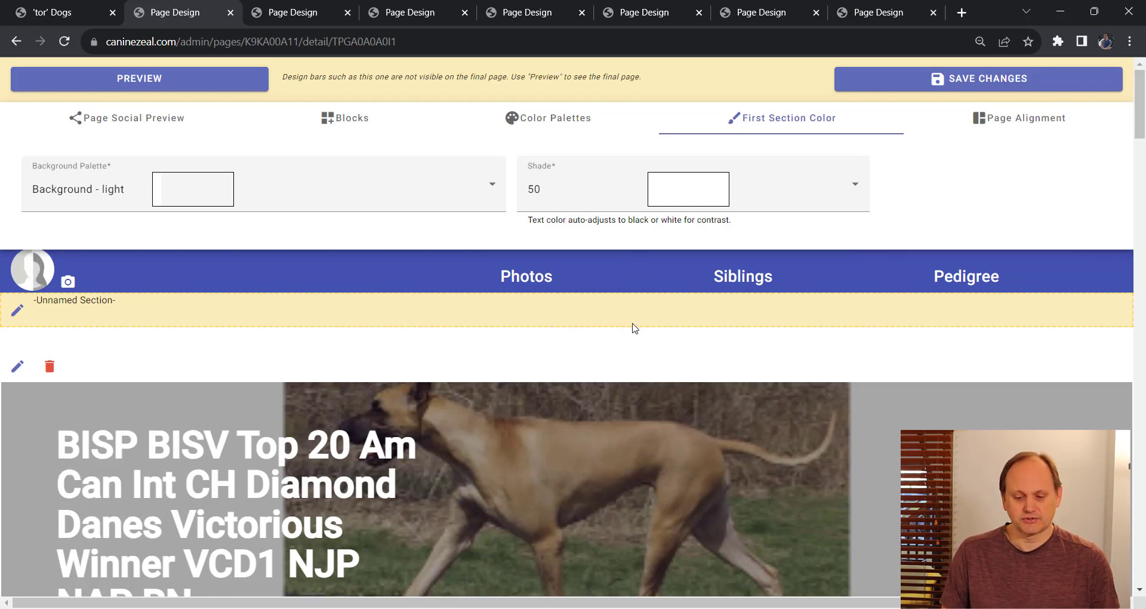
scroll(633, 326, "down", 5)
scroll(632, 330, "down", 1)
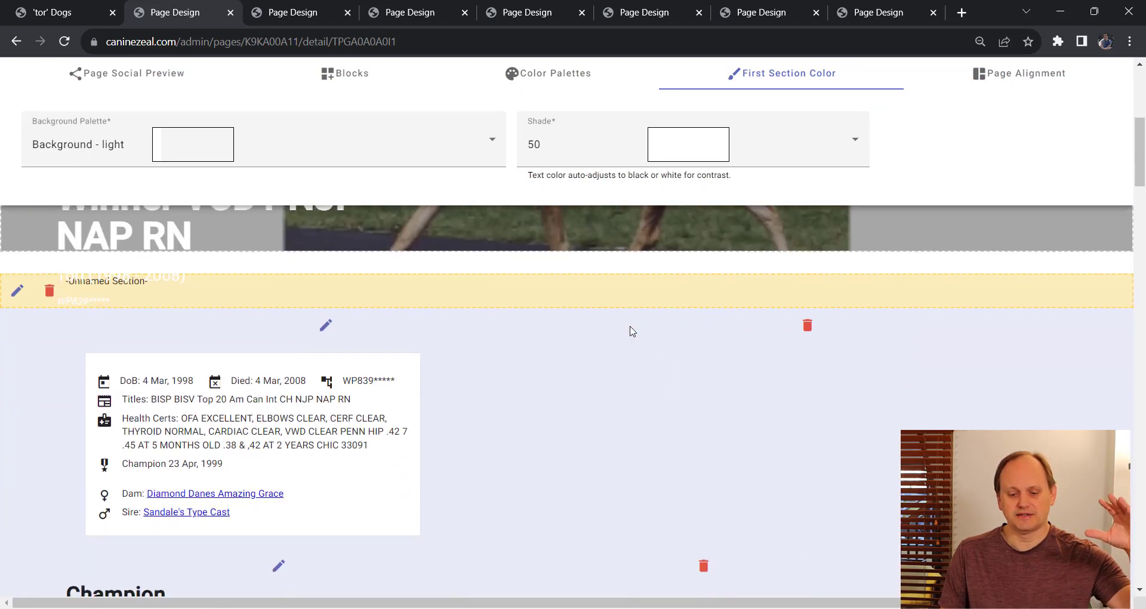
scroll(632, 325, "up", 6)
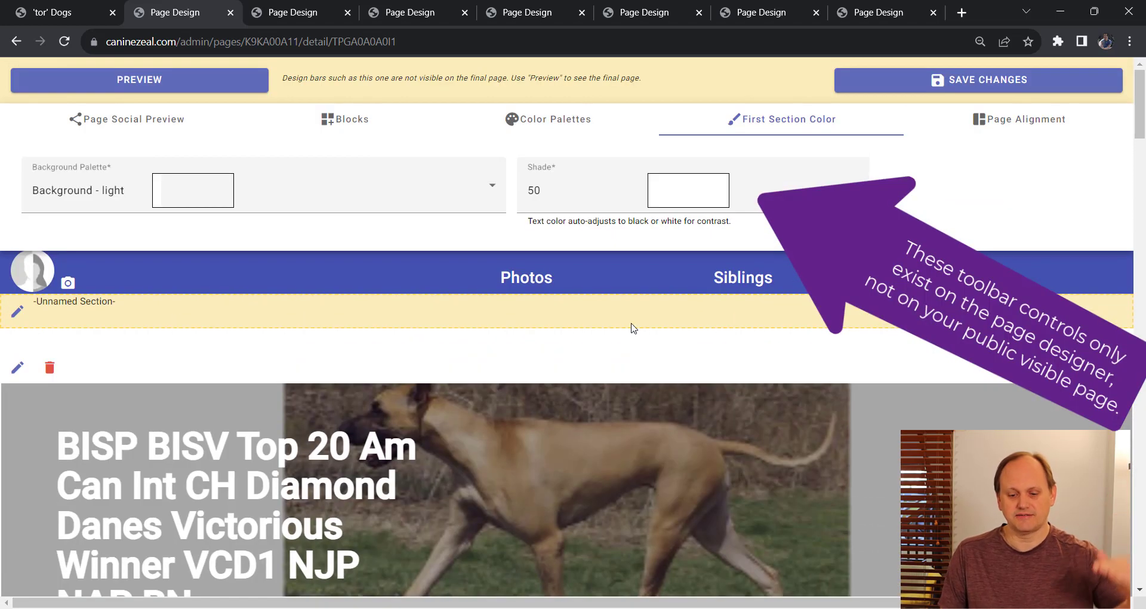
scroll(633, 329, "down", 3)
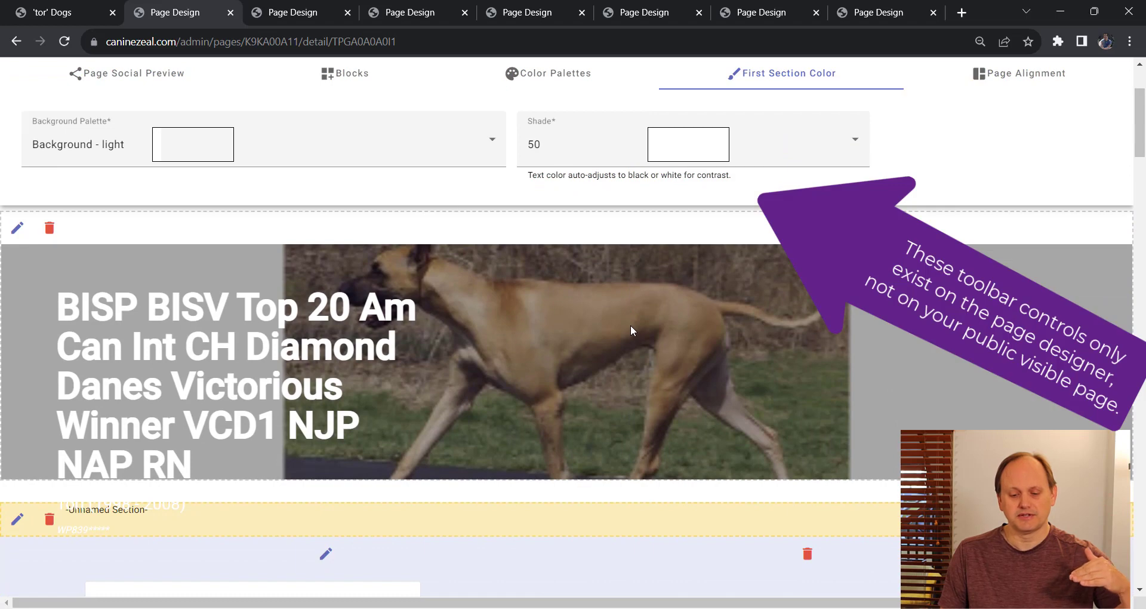
scroll(632, 329, "down", 7)
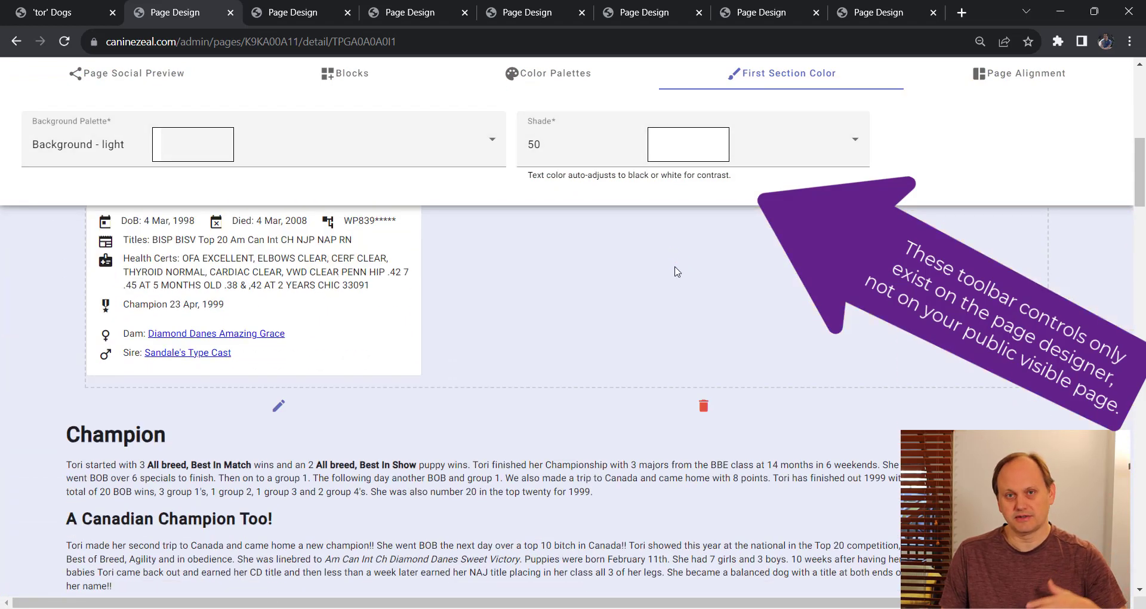
scroll(677, 272, "down", 17)
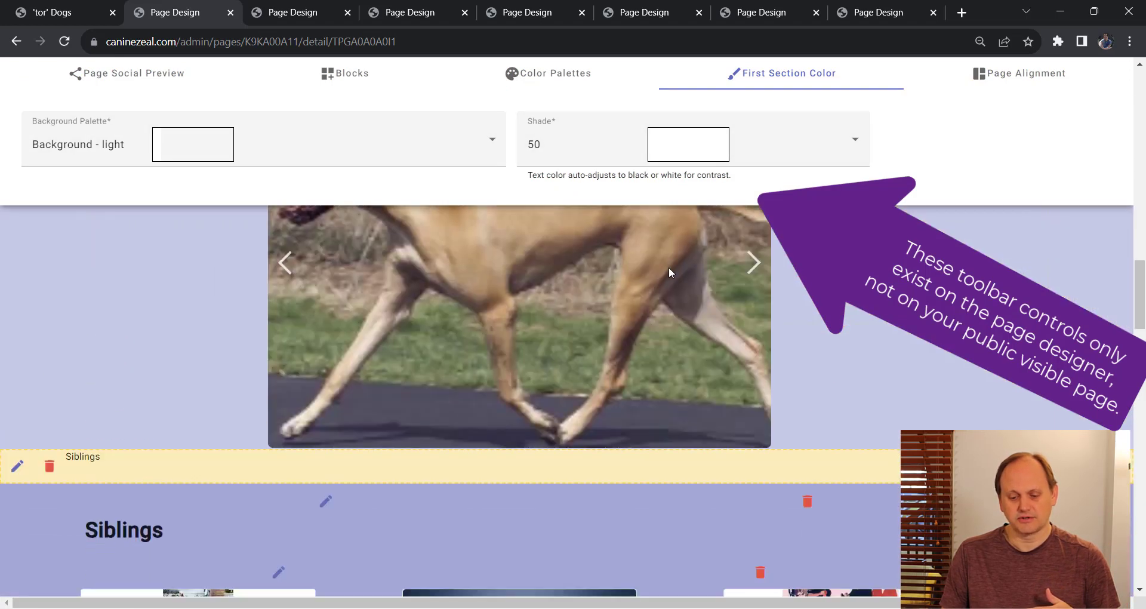
scroll(668, 272, "down", 15)
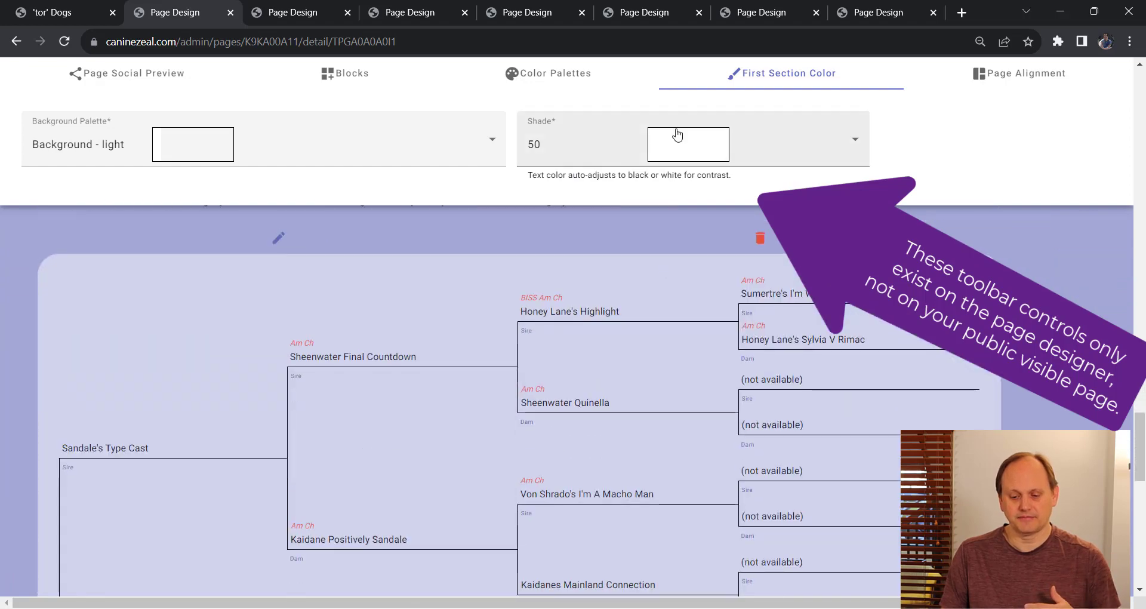
scroll(711, 274, "up", 8)
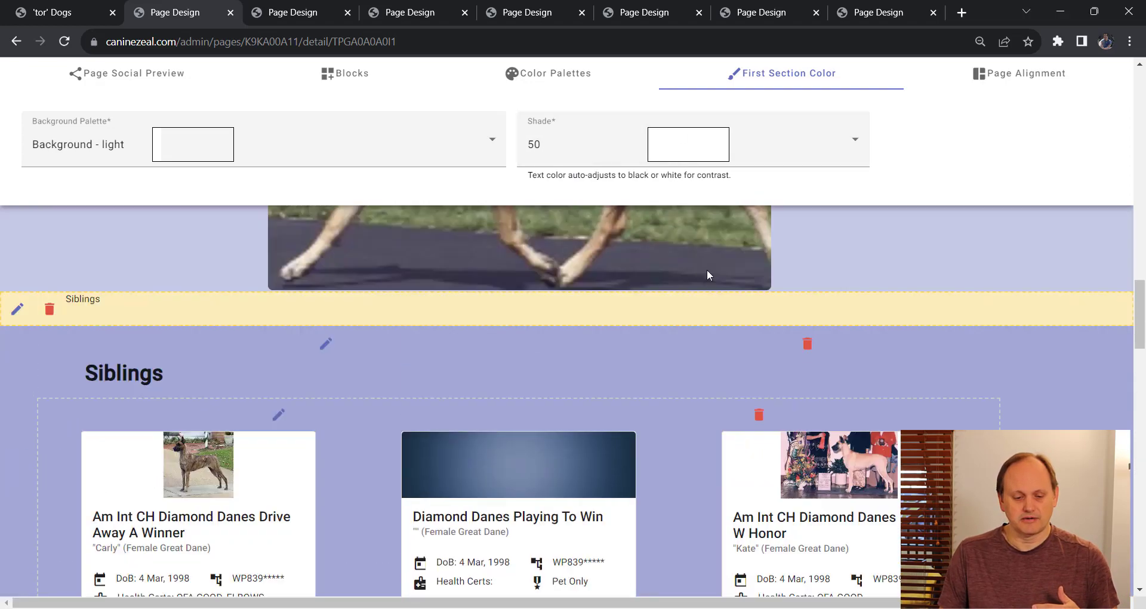
- Show the Page Social Preview settings for Tori's page and look through the page down to the photo slideshow
scroll(706, 274, "up", 20)
left_click(167, 80)
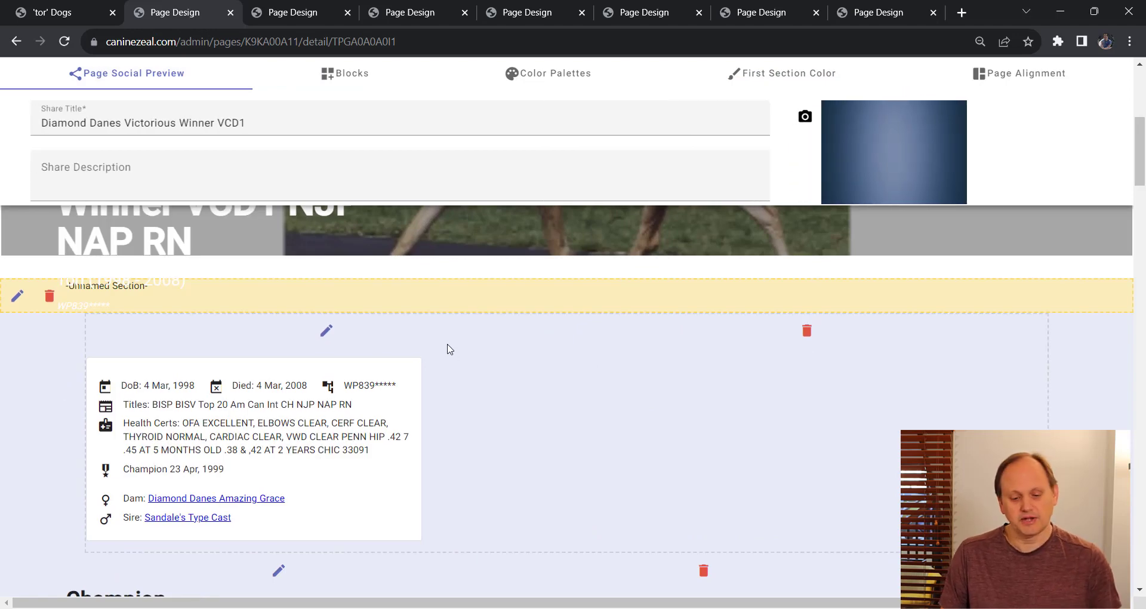
scroll(258, 126, "up", 3)
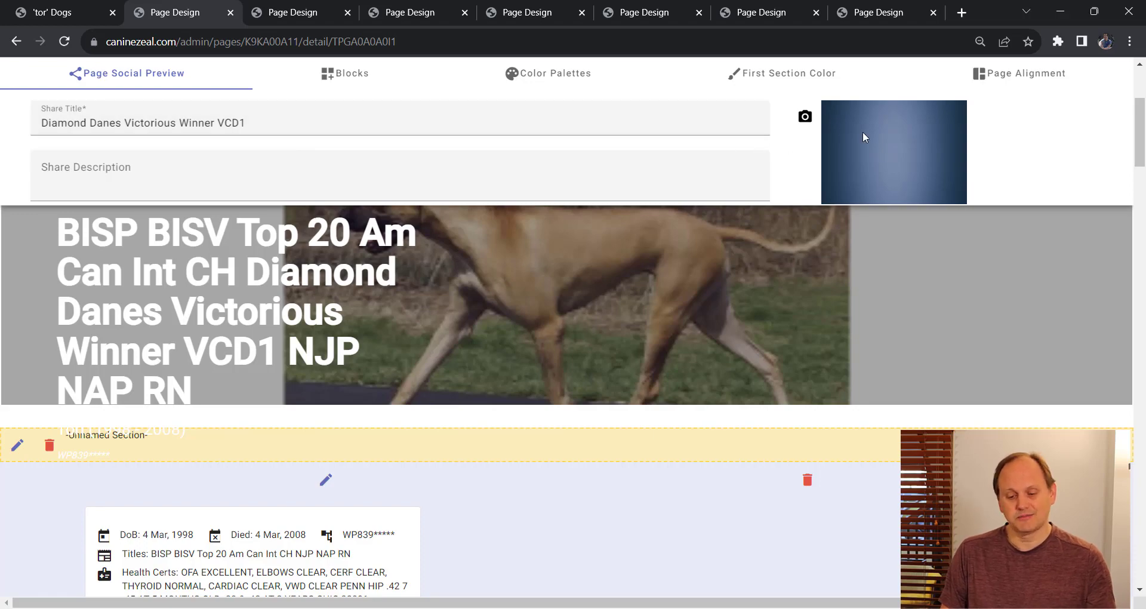
scroll(730, 300, "down", 5)
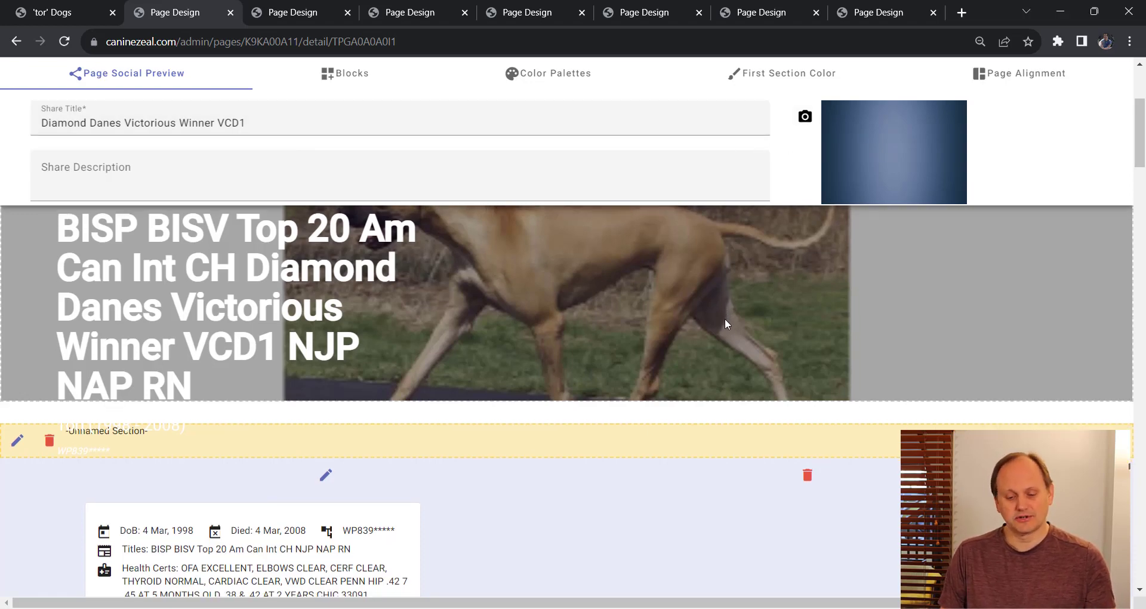
scroll(731, 335, "down", 12)
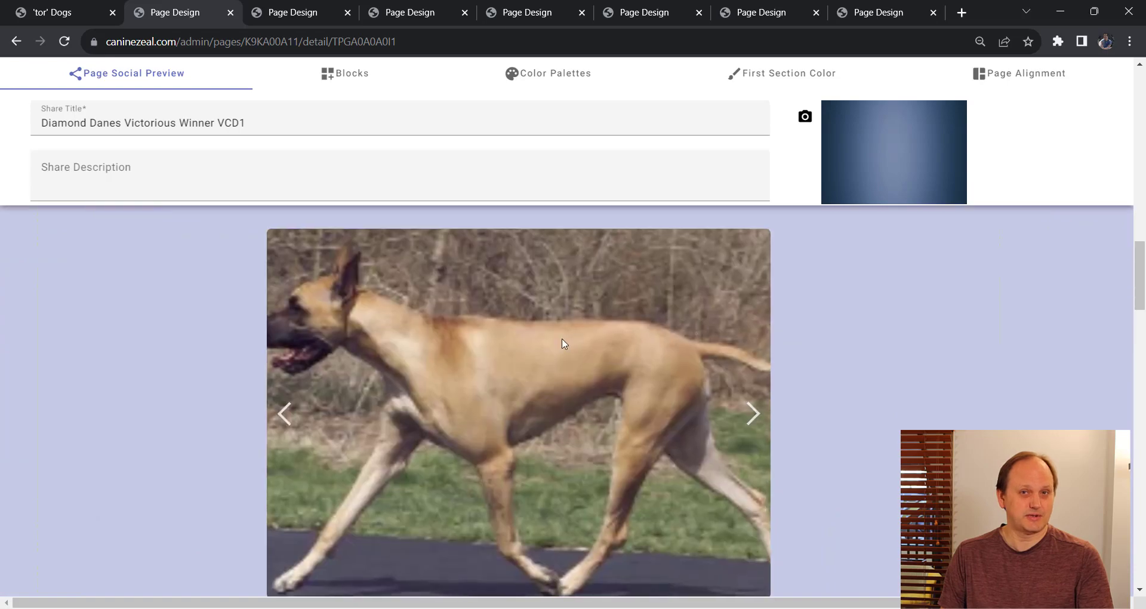
- Activate the Share Description field of Tori's social preview and review the banner, details and Champion text on her page
scroll(568, 346, "up", 15)
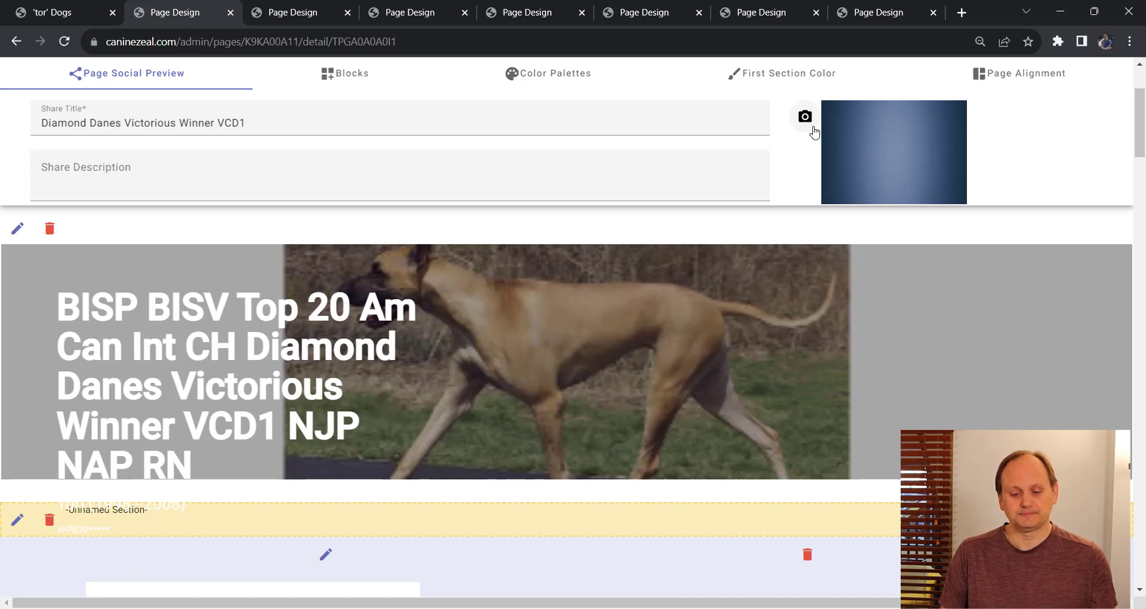
left_click(614, 168)
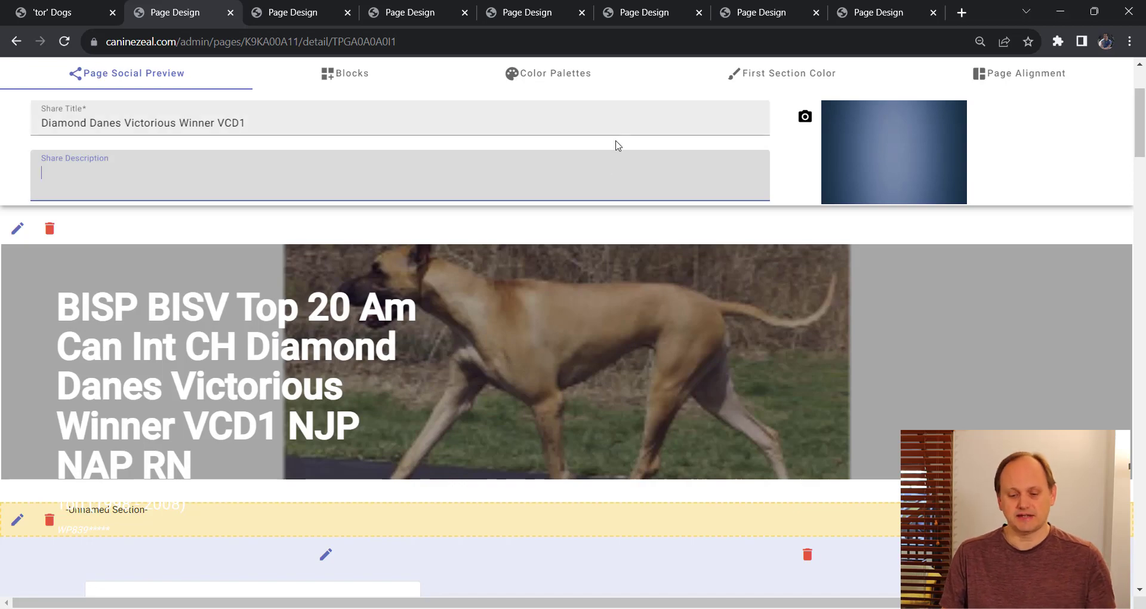
scroll(689, 293, "down", 1)
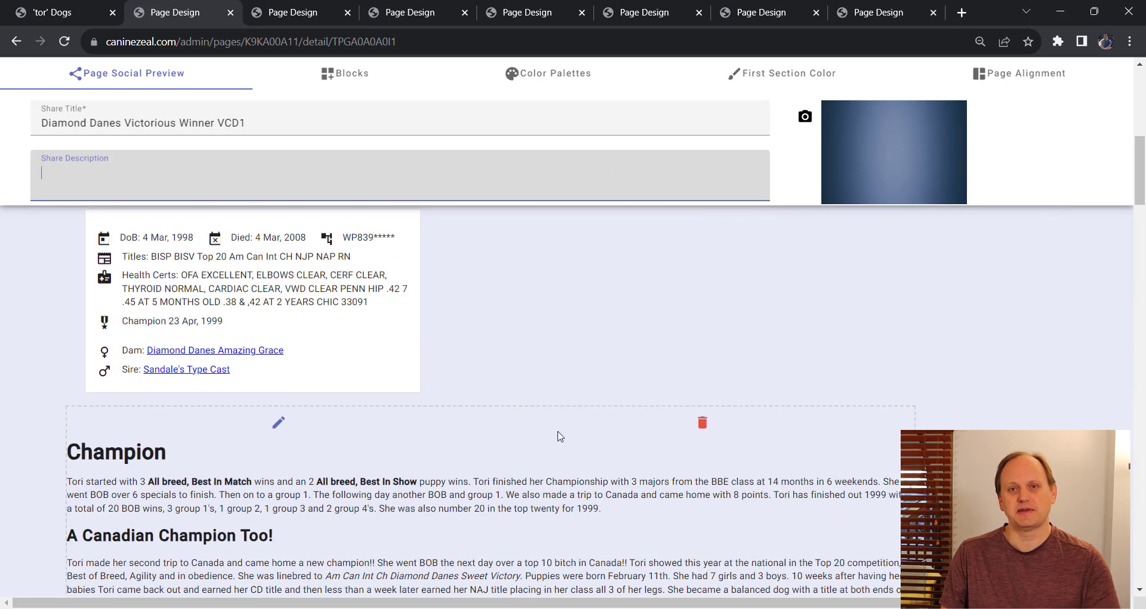
scroll(353, 308, "up", 5)
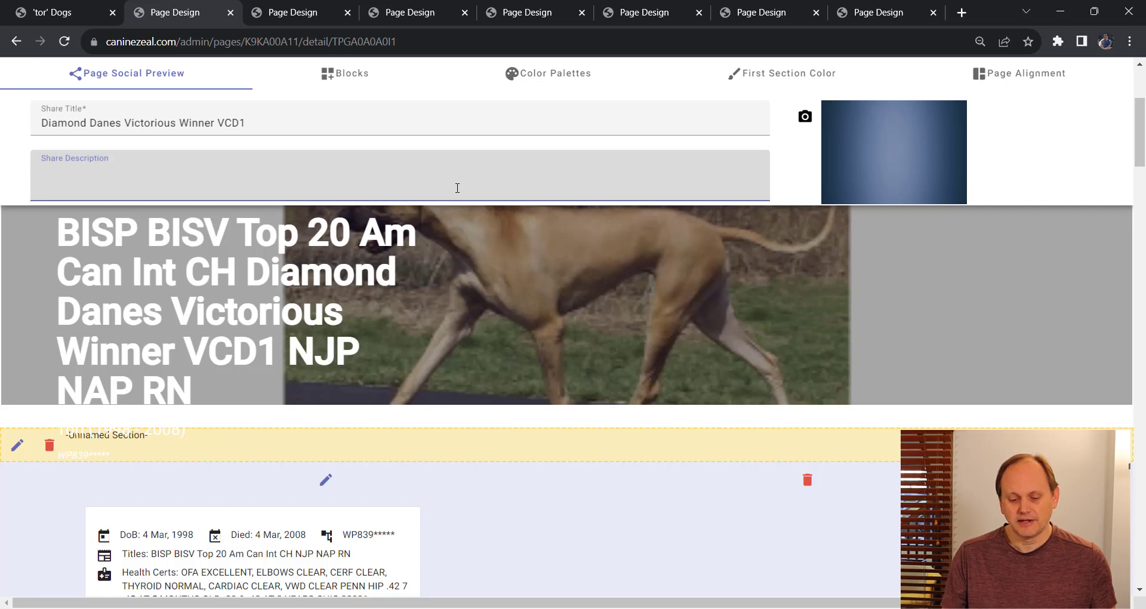
scroll(698, 324, "down", 3)
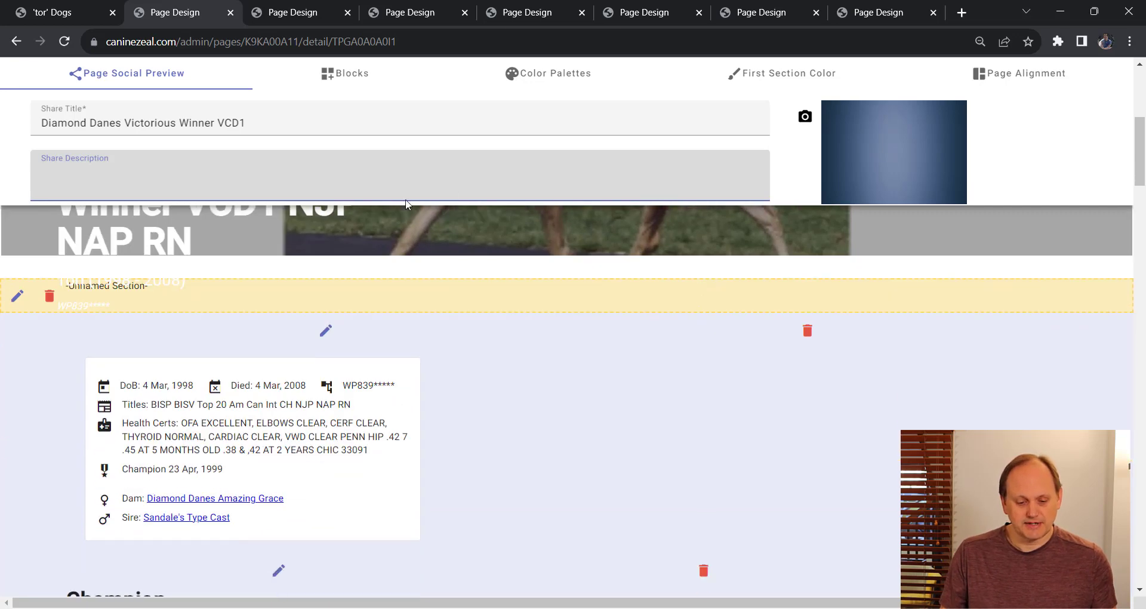
scroll(364, 137, "up", 3)
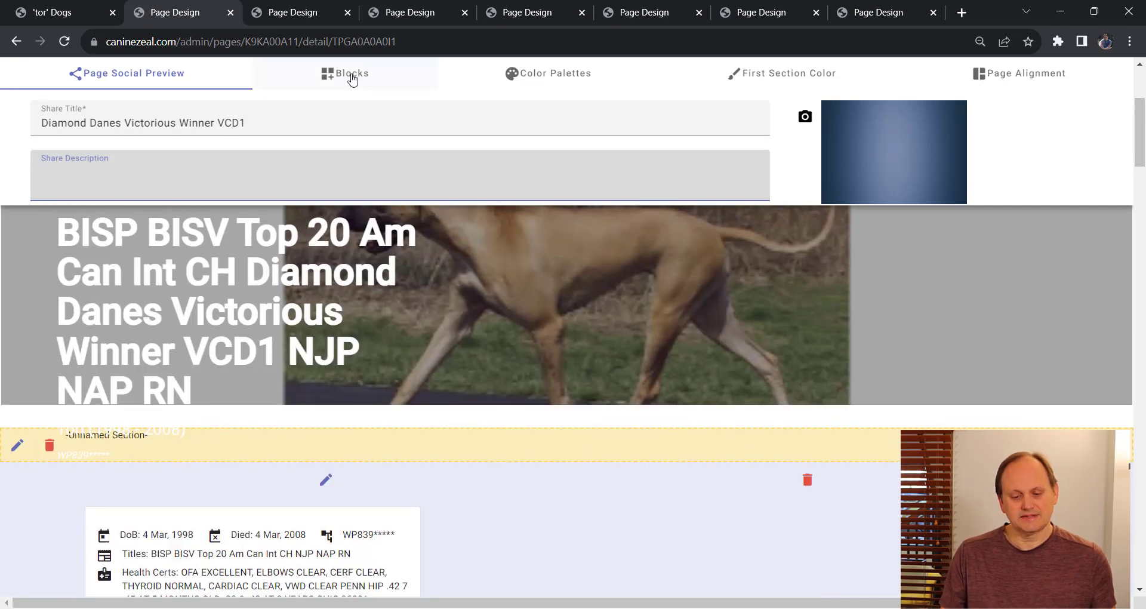
- Show the available Blocks for Tori's page and look through its sections from the banner down to the pedigree
left_click(353, 79)
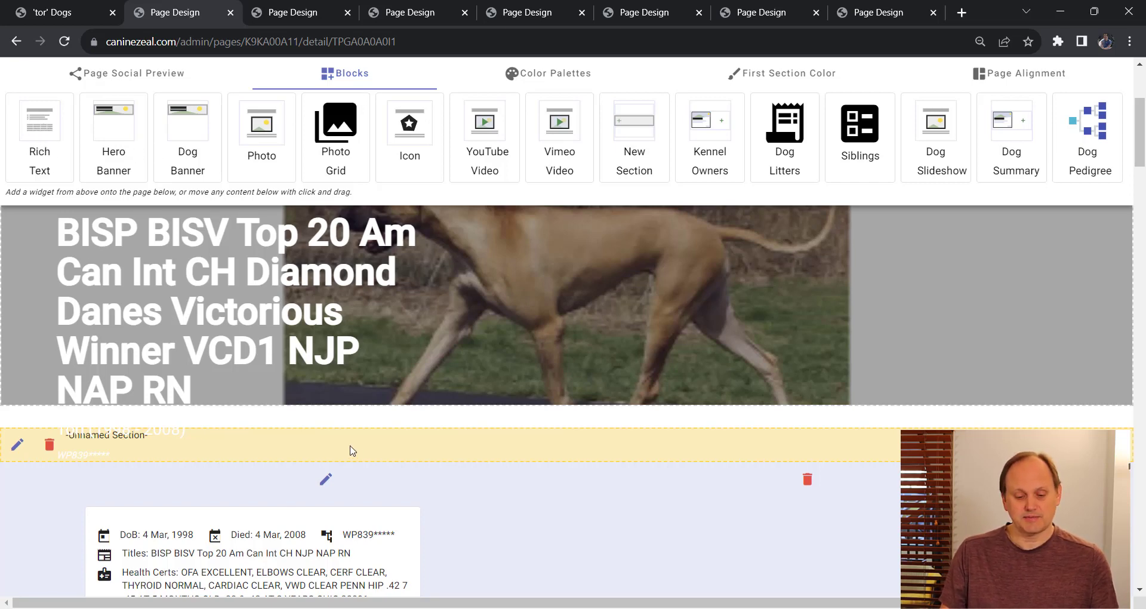
scroll(50, 140, "down", 4)
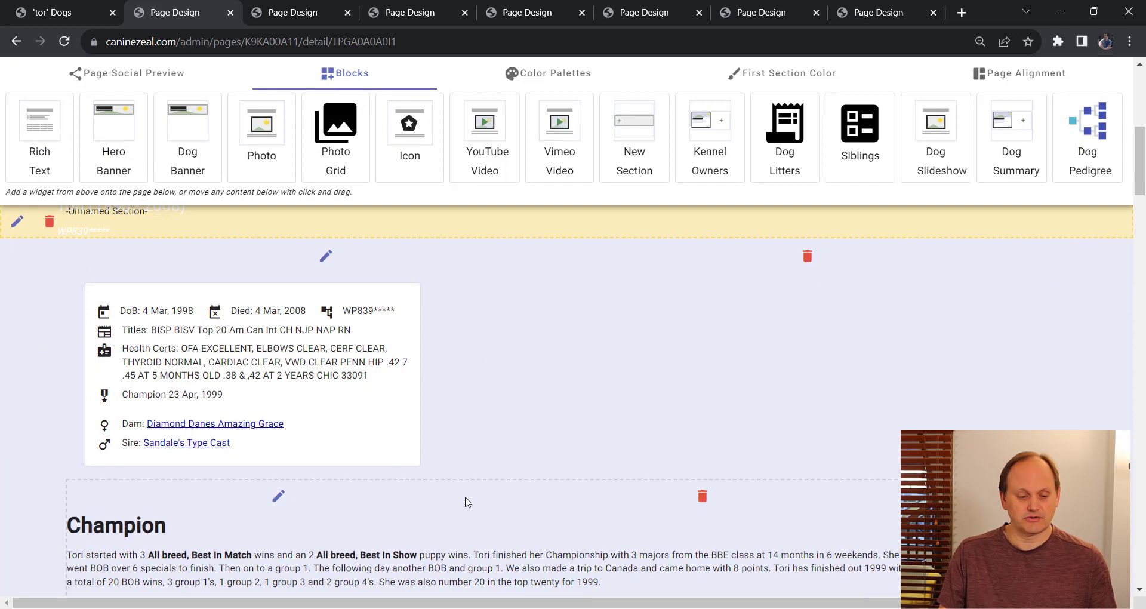
scroll(190, 220, "up", 6)
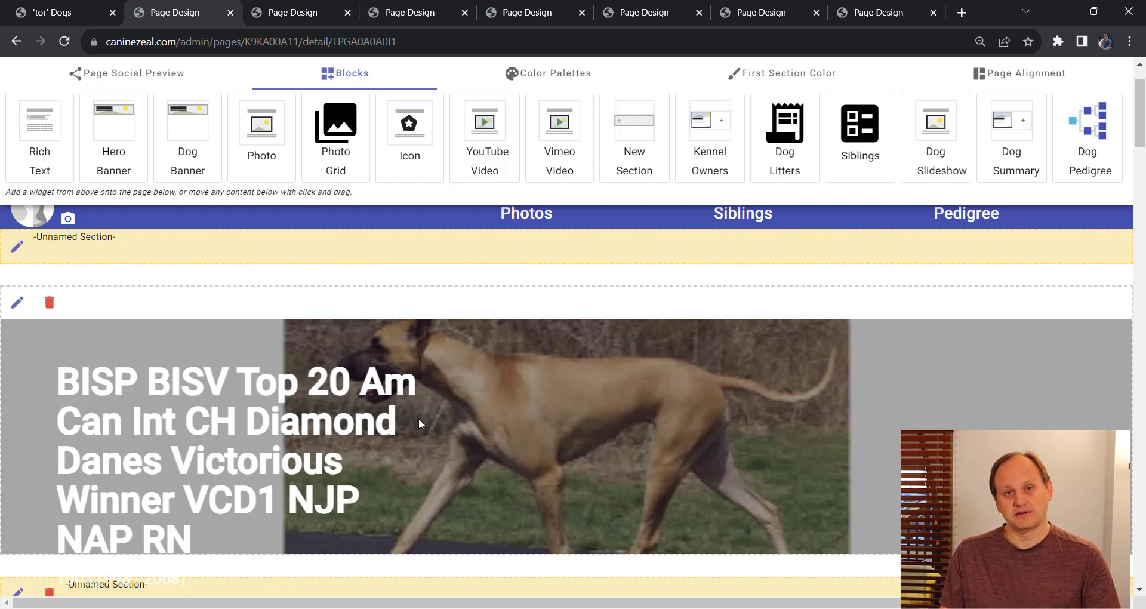
scroll(418, 420, "down", 1)
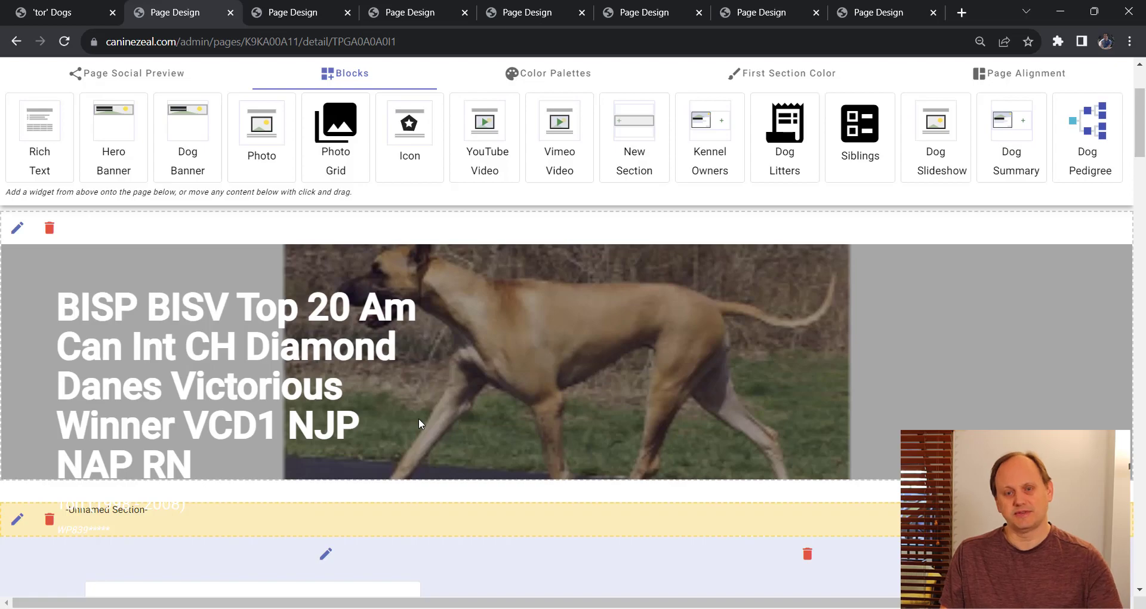
scroll(416, 419, "down", 10)
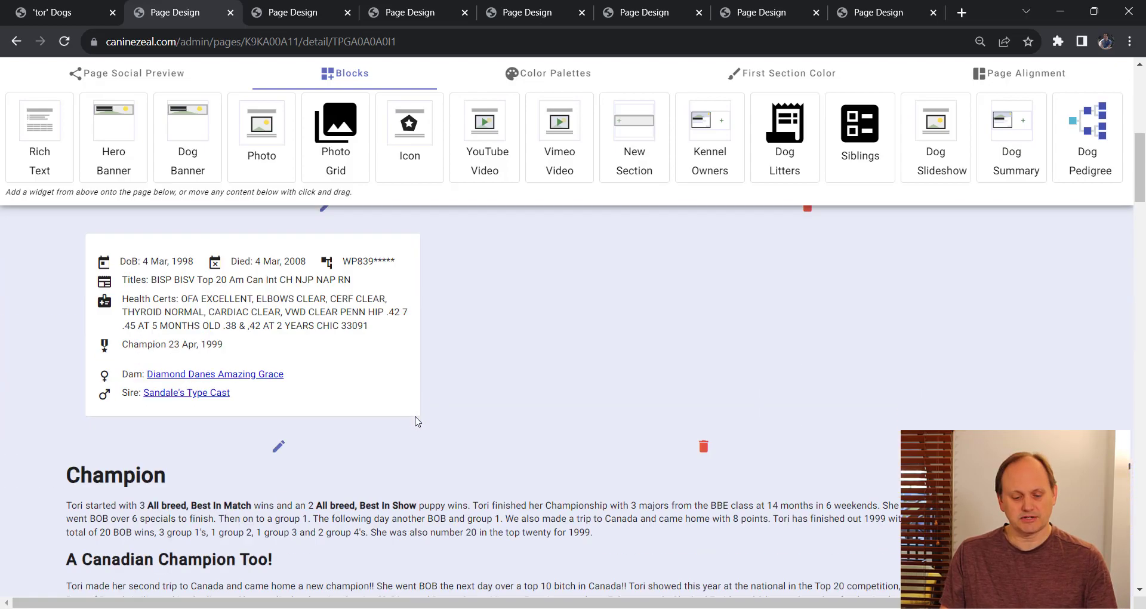
scroll(417, 424, "down", 15)
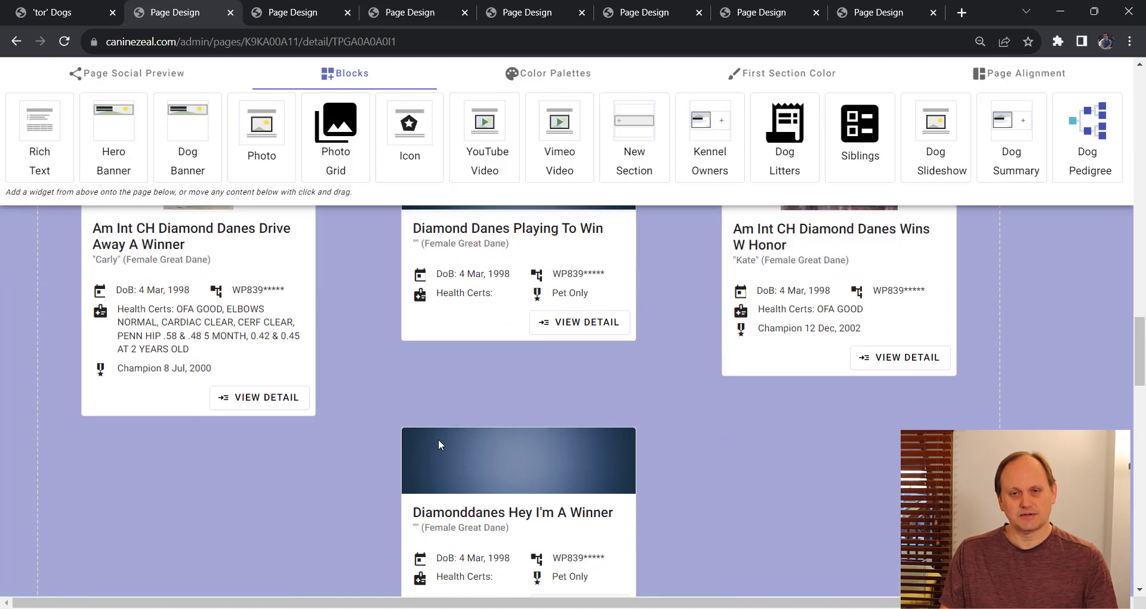
scroll(435, 442, "down", 3)
scroll(433, 439, "up", 12)
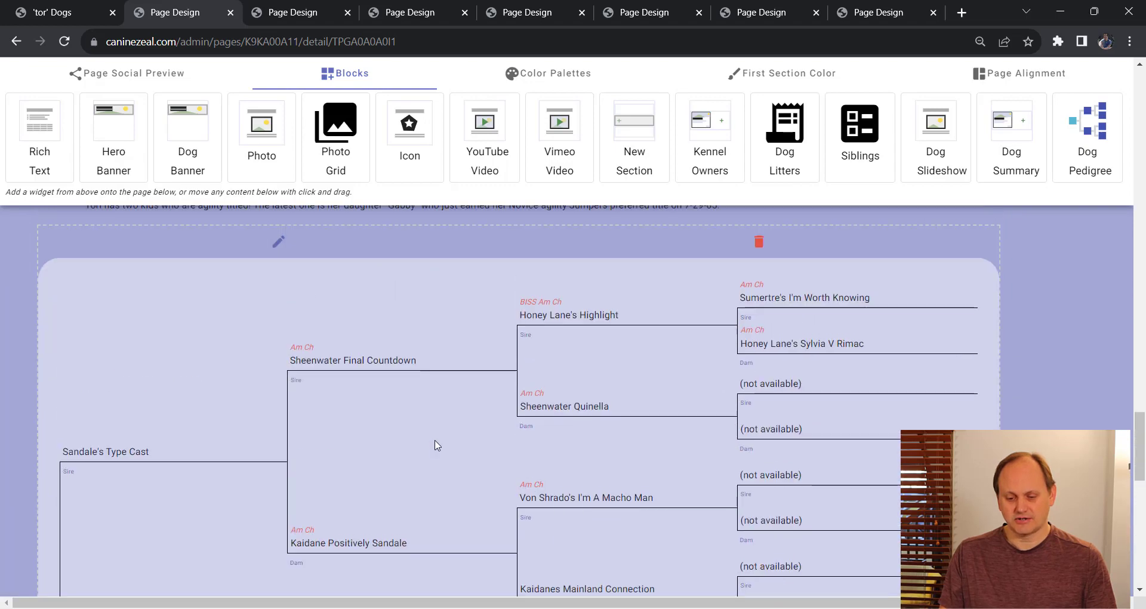
- Switch to Preston's page design and examine its banner and the details card with health certificates and parents
left_click(770, 16)
scroll(866, 390, "down", 20)
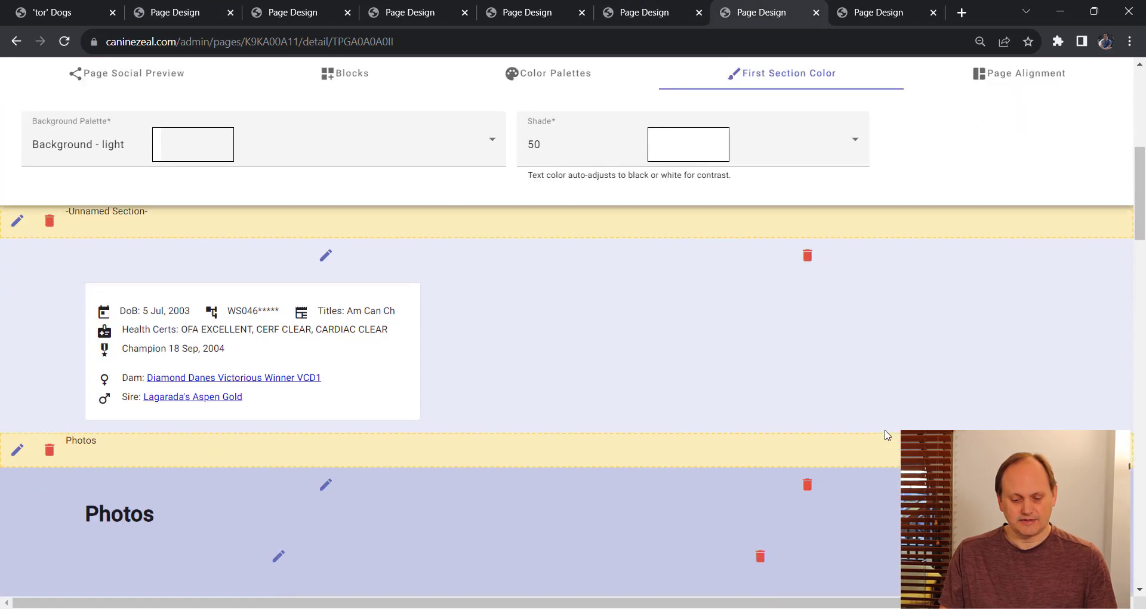
scroll(885, 438, "up", 20)
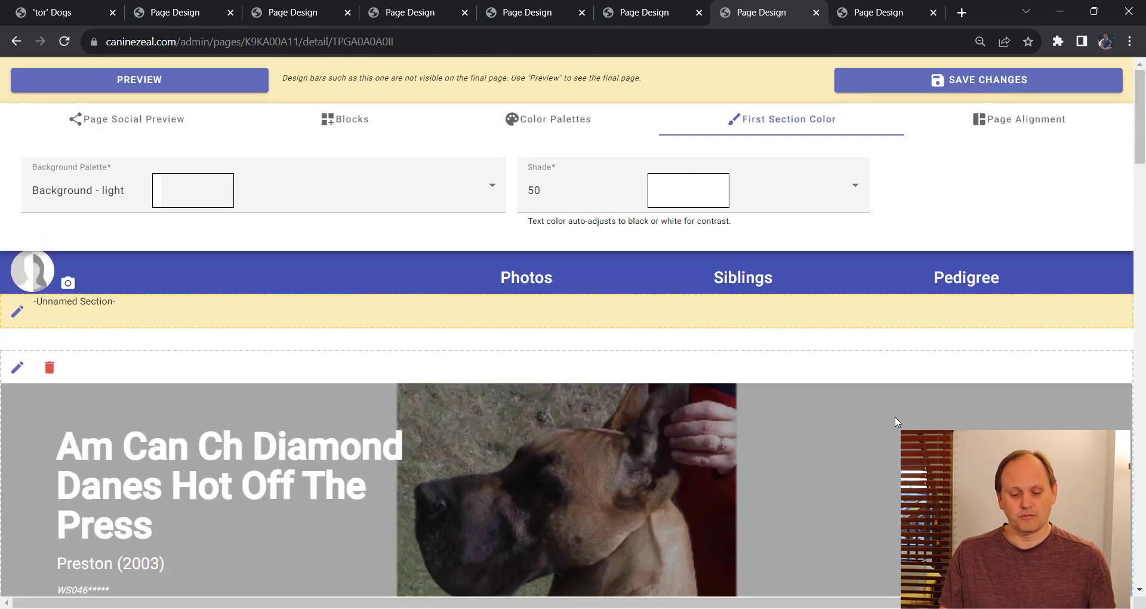
scroll(889, 419, "down", 5)
scroll(597, 370, "up", 2)
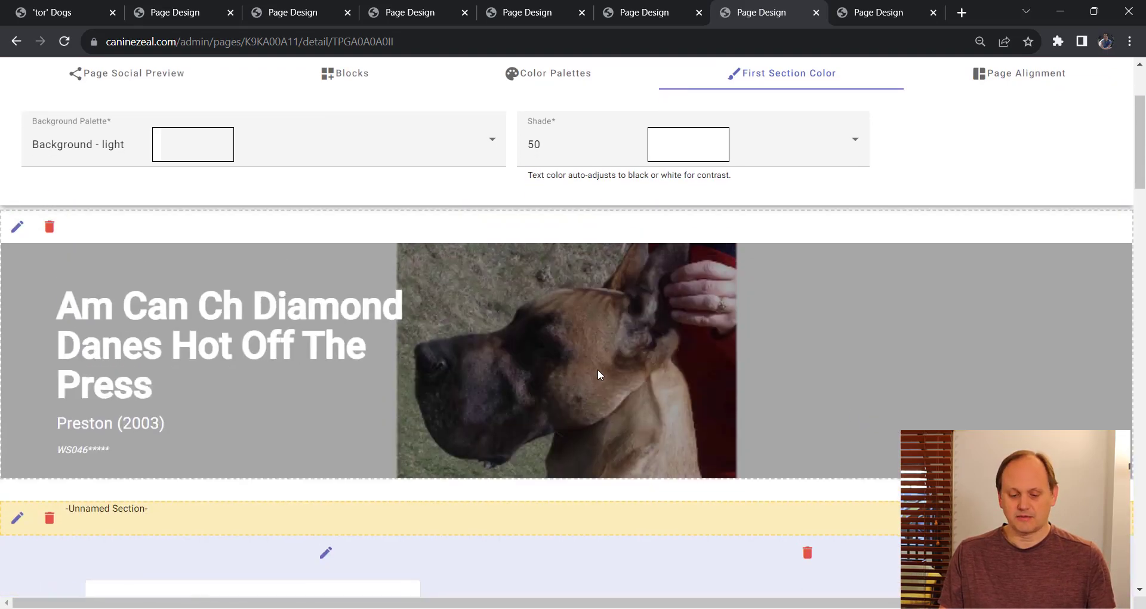
scroll(598, 373, "down", 5)
scroll(370, 316, "up", 1)
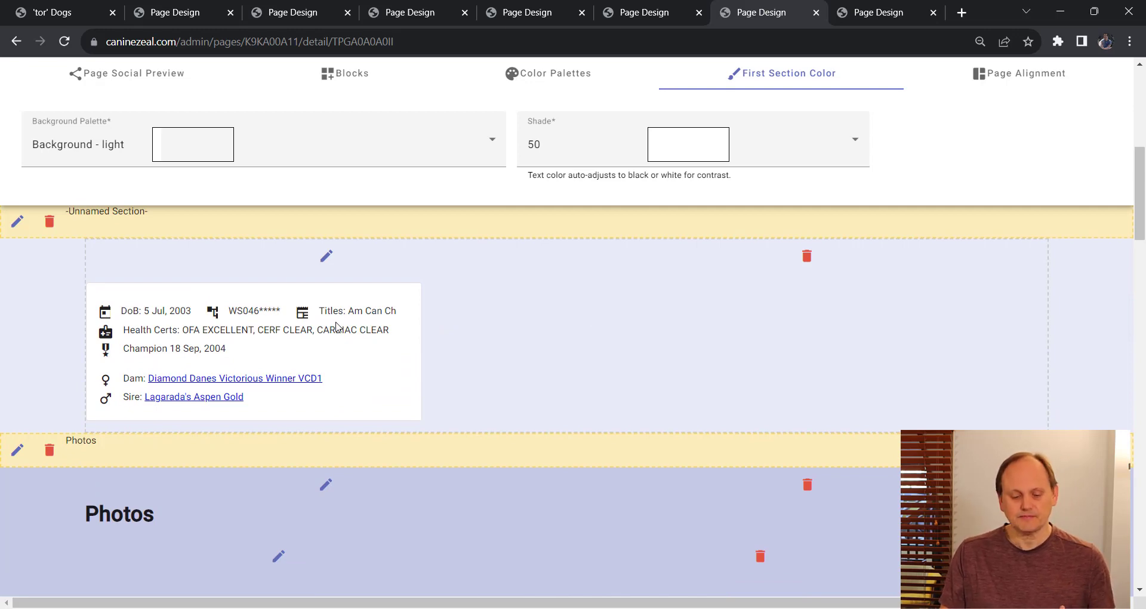
- Advance the photo slideshow on Preston's page and view the siblings section below it
scroll(337, 327, "down", 5)
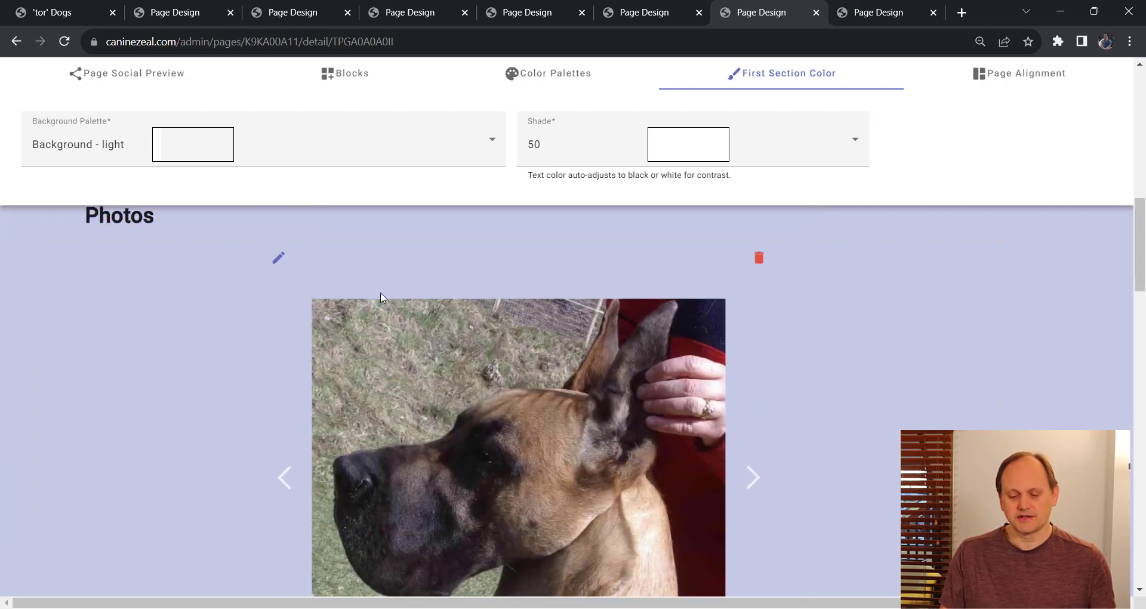
scroll(382, 296, "down", 3)
left_click(753, 329)
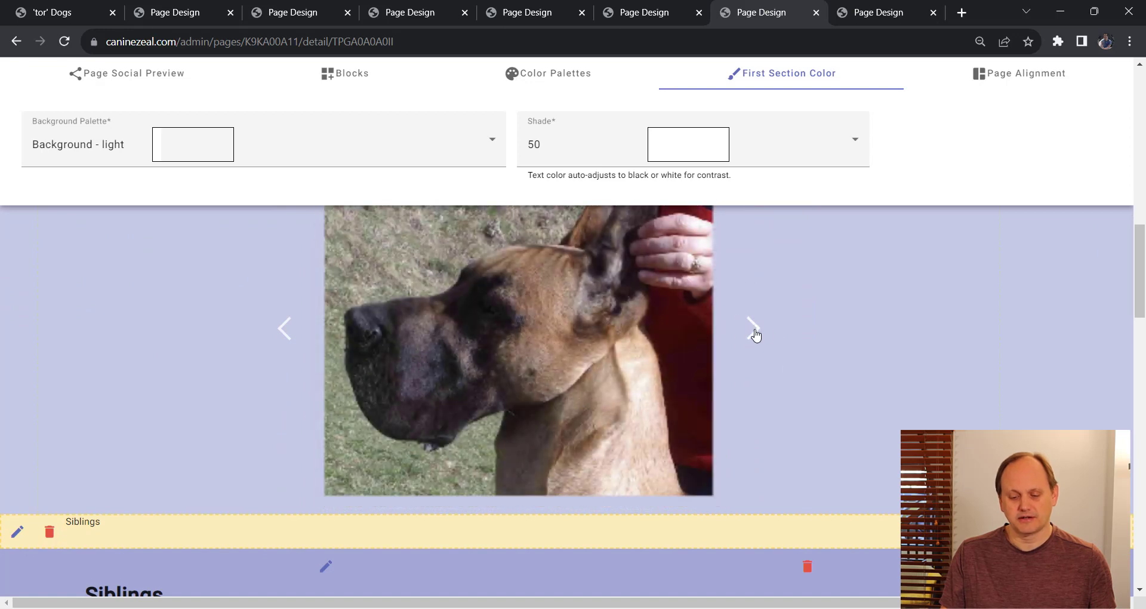
scroll(764, 333, "up", 2)
scroll(811, 397, "down", 7)
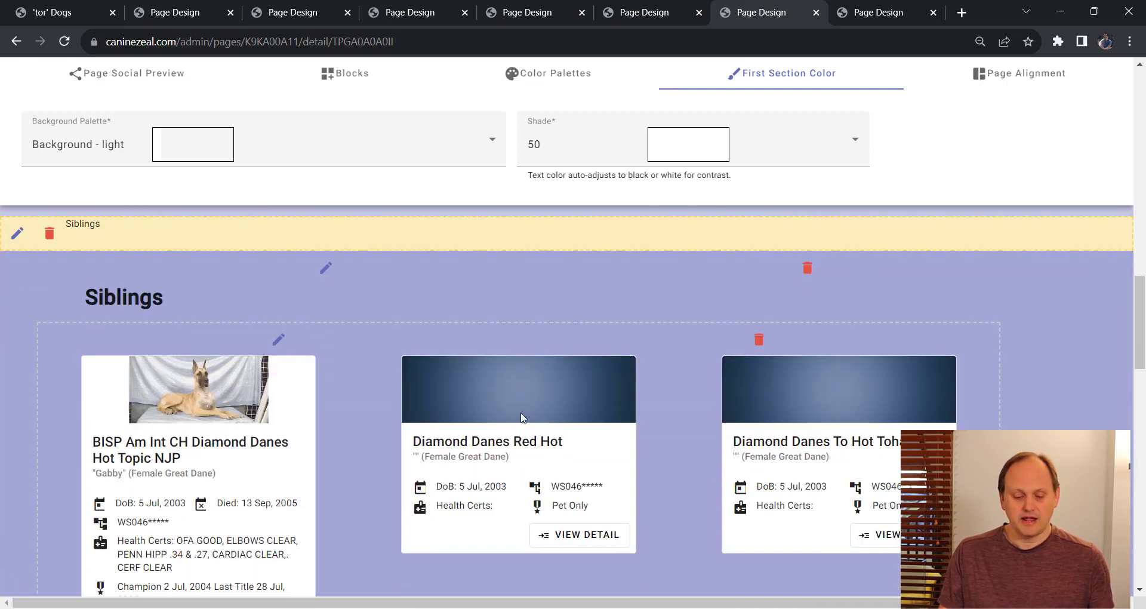
- Examine the pedigree and the footer links on Preston's page, and look over the whole page once more
scroll(521, 417, "down", 14)
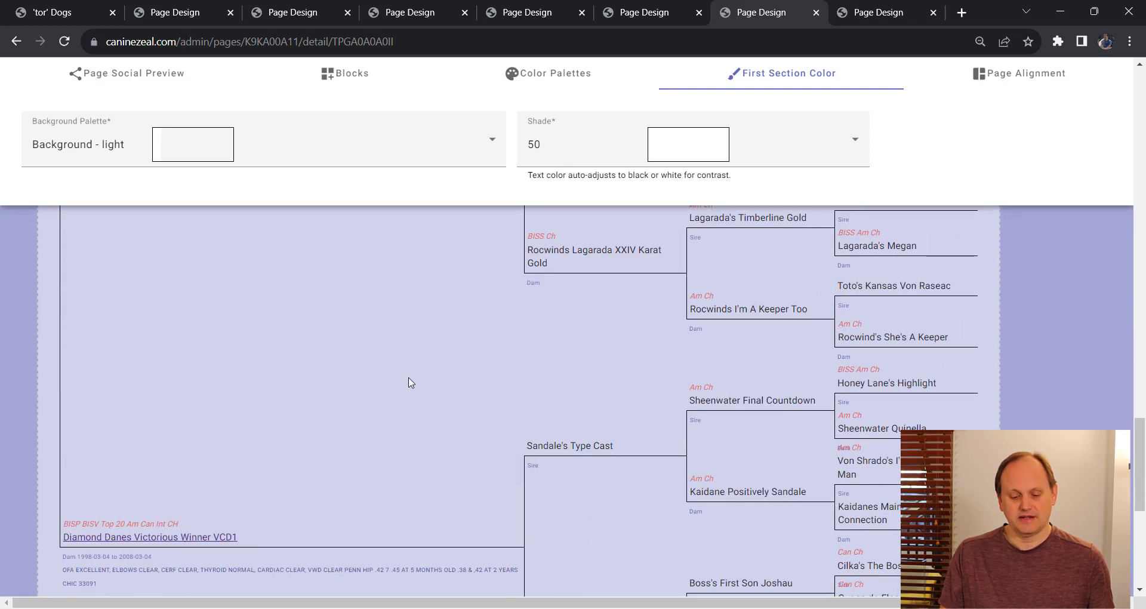
scroll(410, 383, "down", 6)
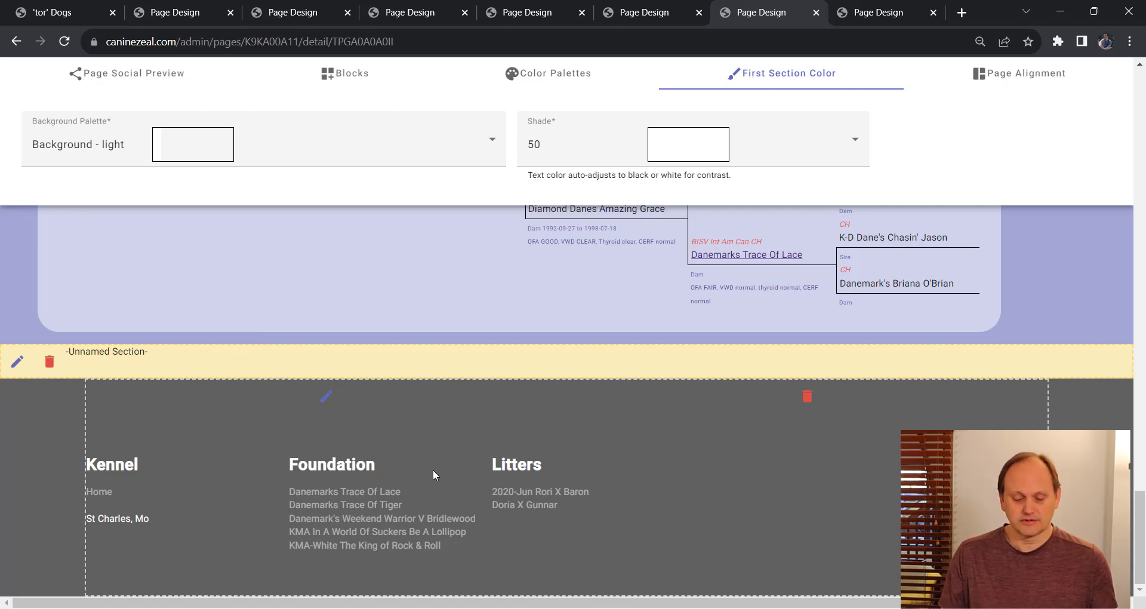
scroll(524, 443, "up", 8)
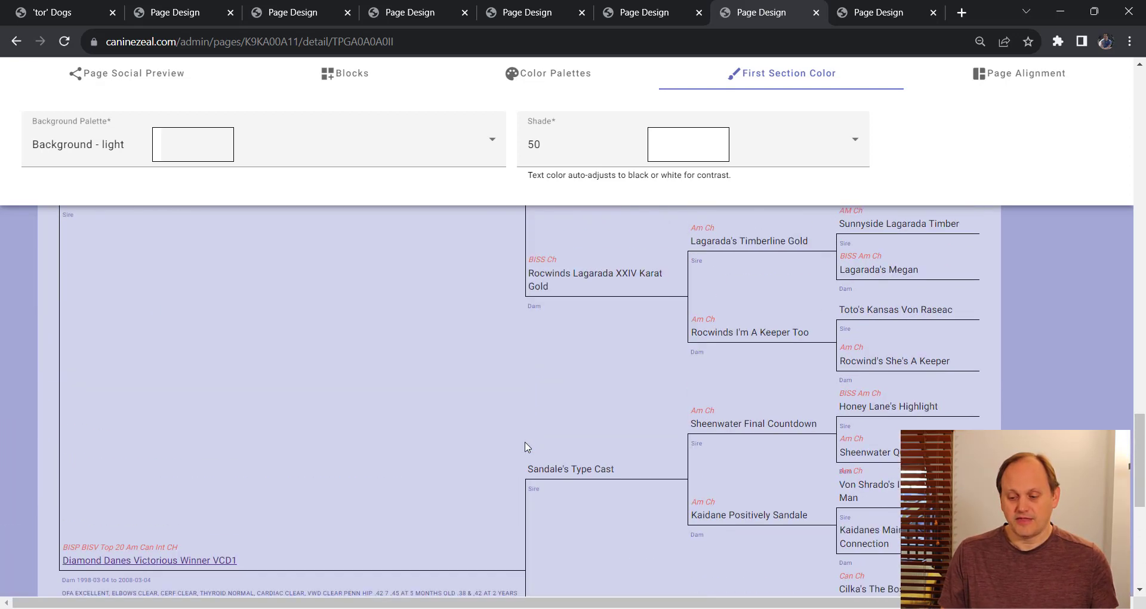
scroll(526, 447, "up", 15)
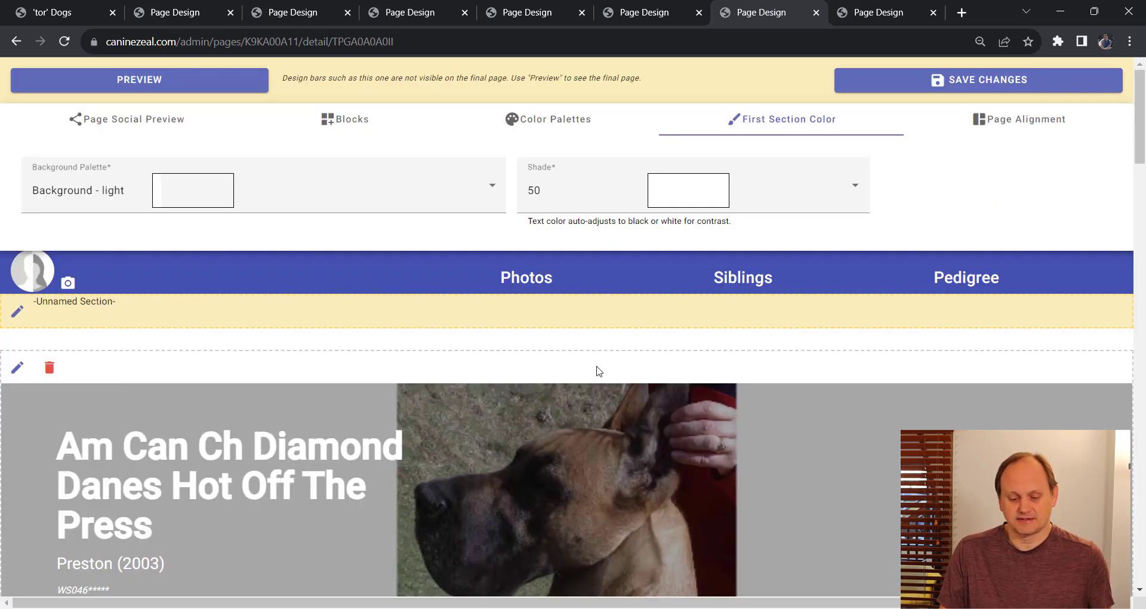
scroll(704, 457, "down", 15)
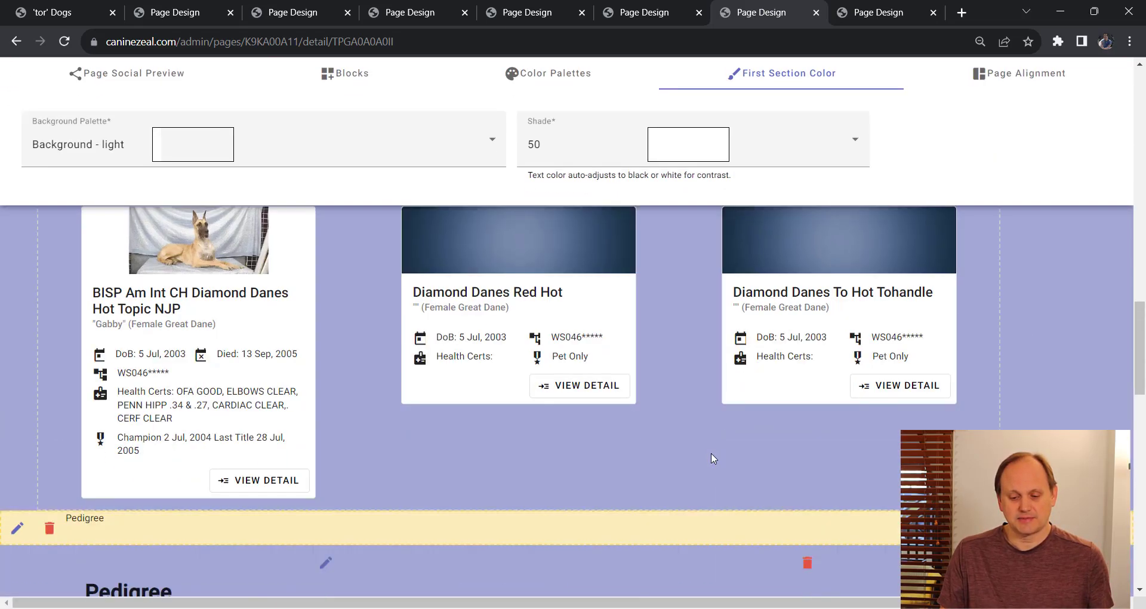
scroll(713, 457, "down", 5)
scroll(714, 455, "up", 10)
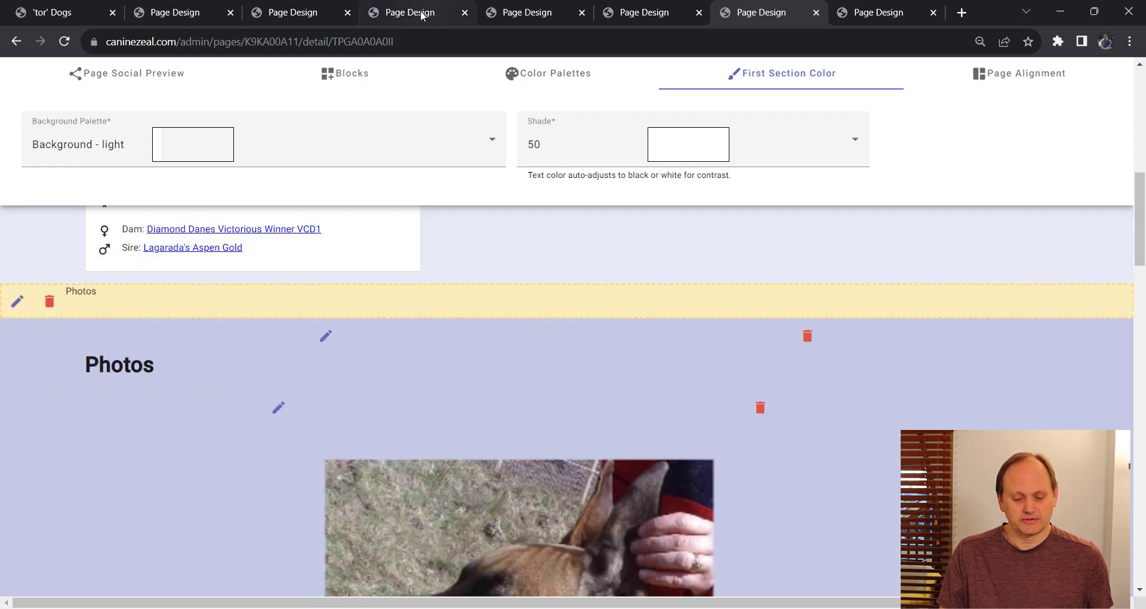
- Switch to Lacey's page design and look through her story, details, photos, pedigree and footer
left_click(421, 13)
scroll(505, 460, "down", 5)
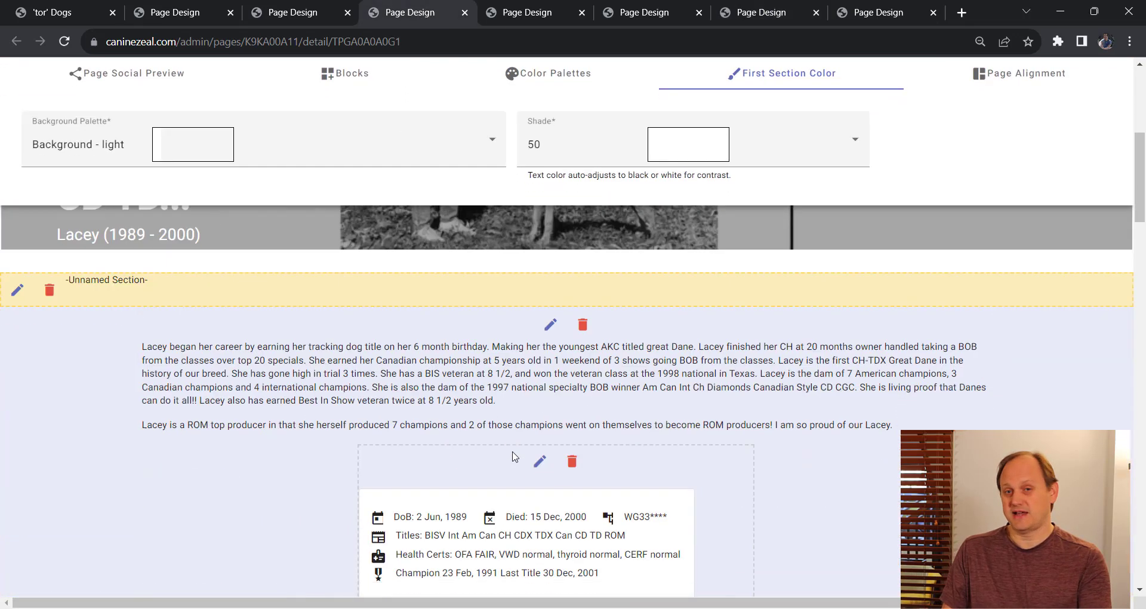
scroll(515, 452, "down", 1)
scroll(515, 442, "up", 1)
scroll(515, 434, "down", 8)
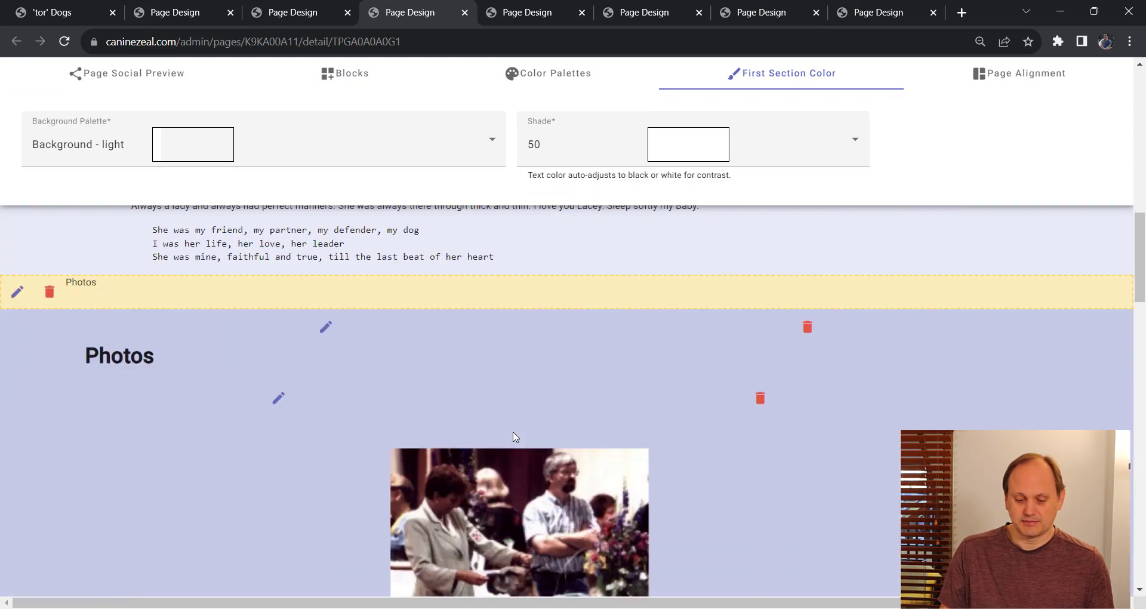
scroll(496, 394, "up", 3)
scroll(498, 407, "down", 15)
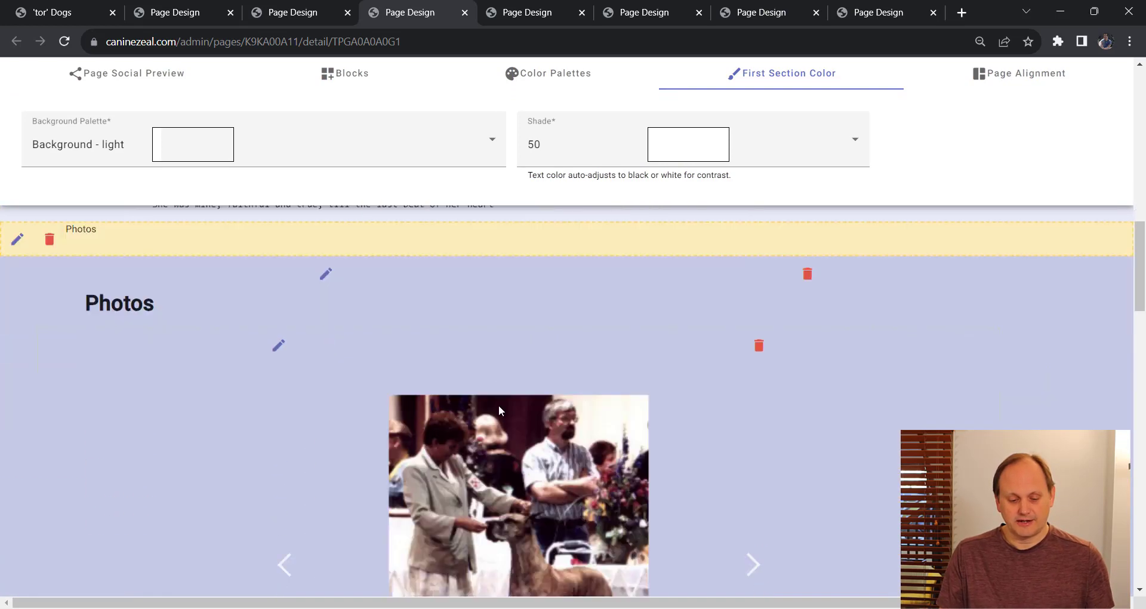
scroll(493, 405, "down", 5)
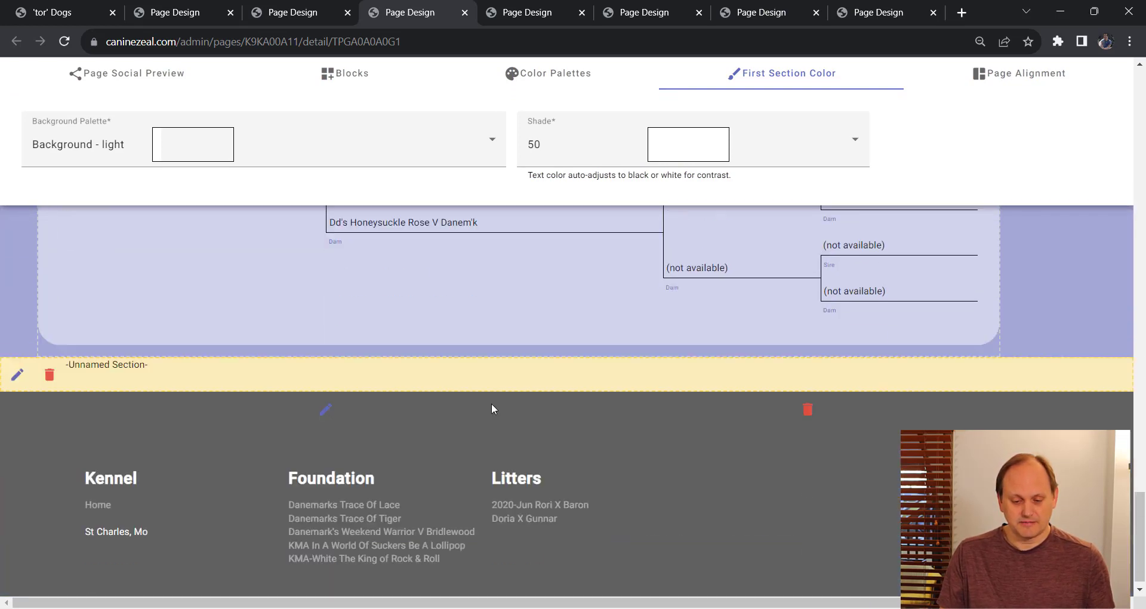
scroll(491, 263, "up", 10)
- Switch to Dion's page design and look through the banner, list of produced champions, pedigree and siblings
left_click(499, 18)
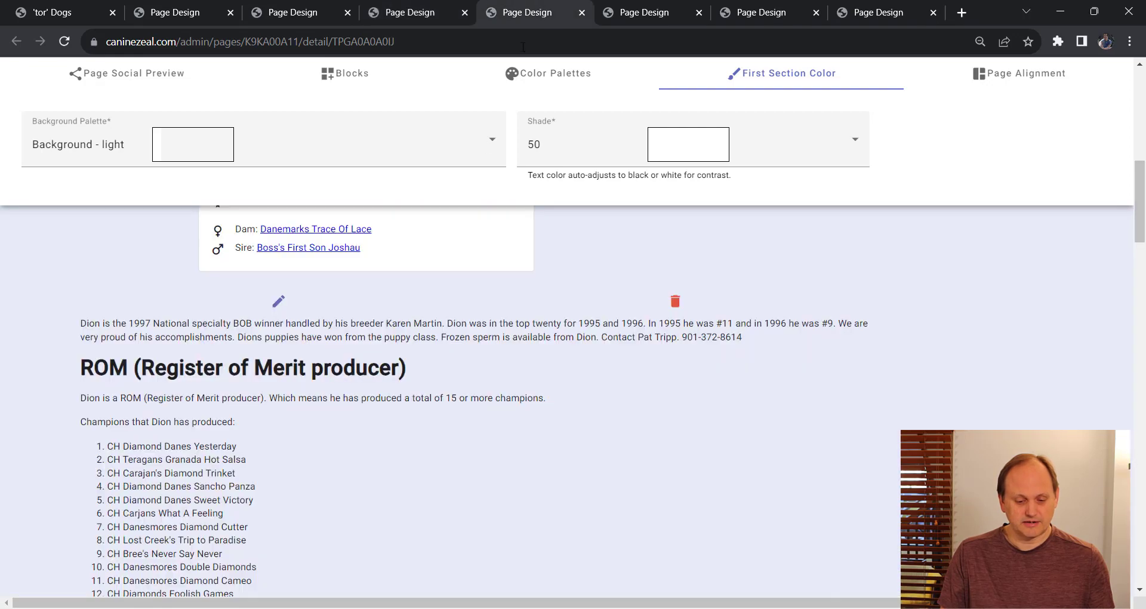
scroll(674, 453, "down", 1)
scroll(666, 442, "up", 10)
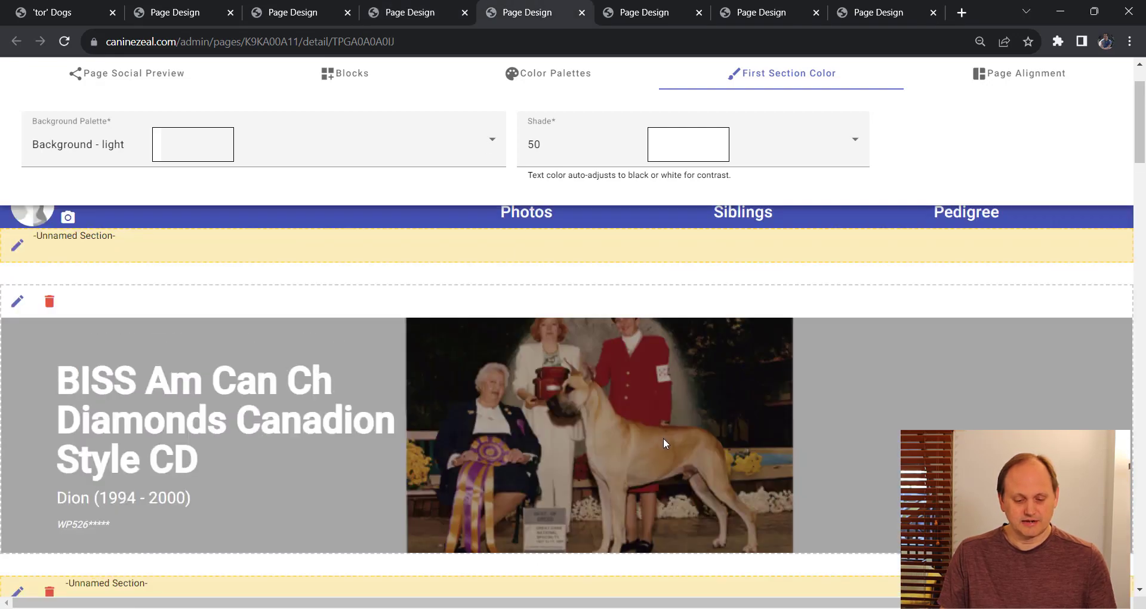
scroll(664, 438, "down", 10)
scroll(656, 443, "up", 2)
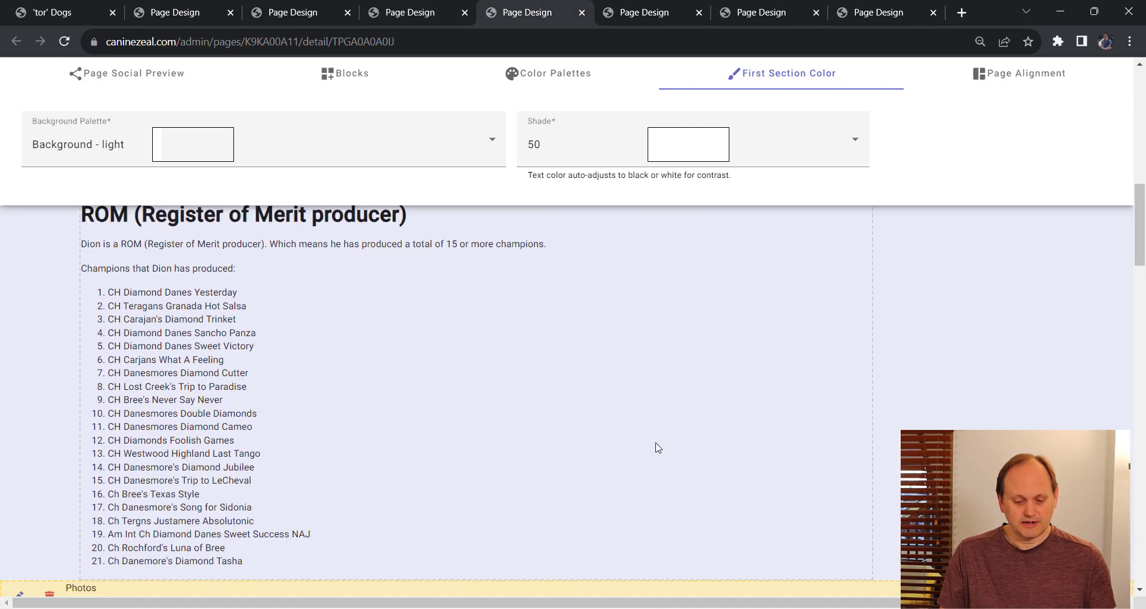
scroll(656, 442, "down", 10)
scroll(656, 448, "down", 10)
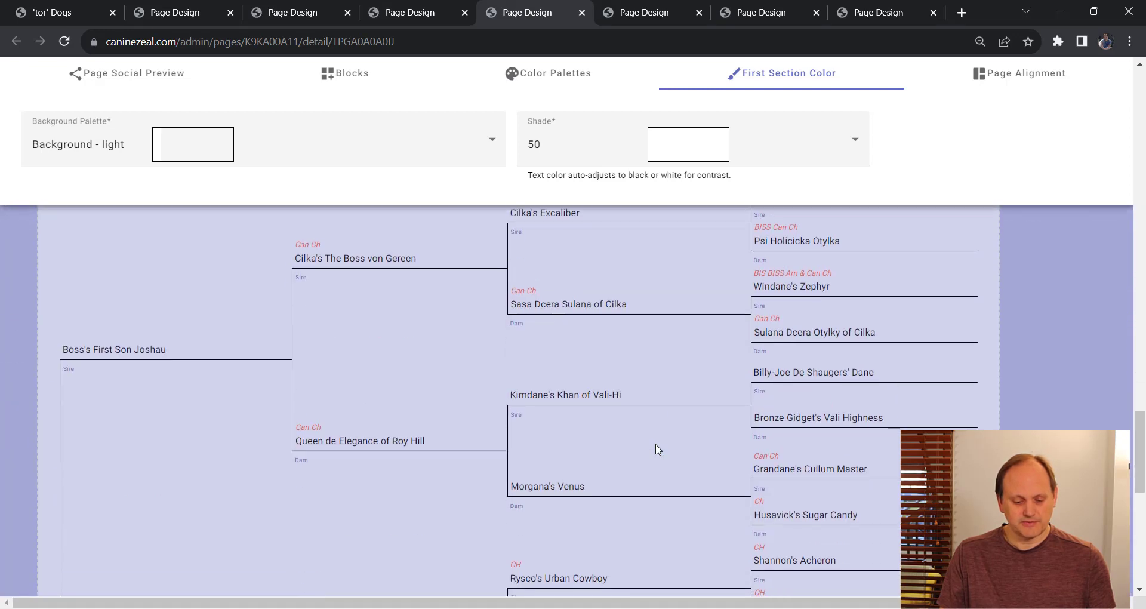
scroll(436, 405, "up", 14)
scroll(454, 418, "up", 2)
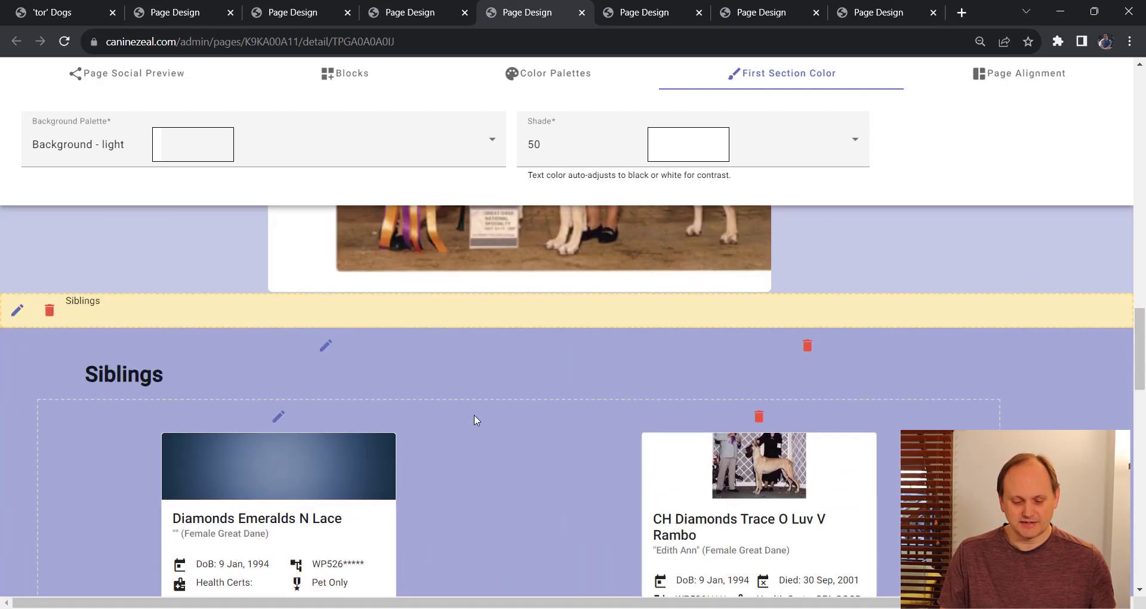
- Switch to Tracer's page design and look through the banner, photos, story and pedigree sections
scroll(498, 406, "up", 12)
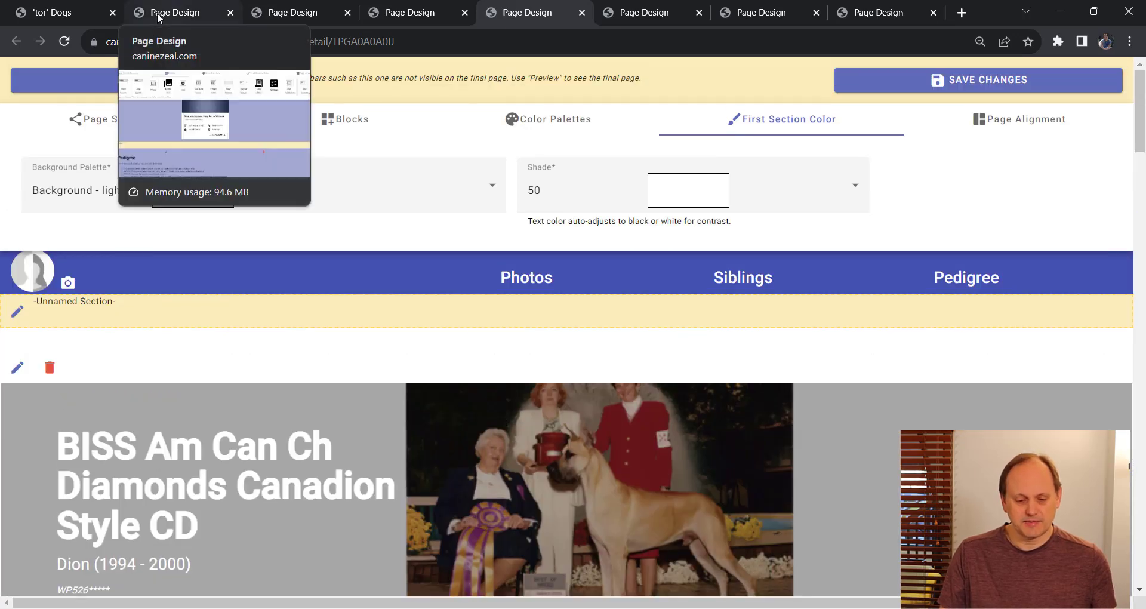
left_click(287, 13)
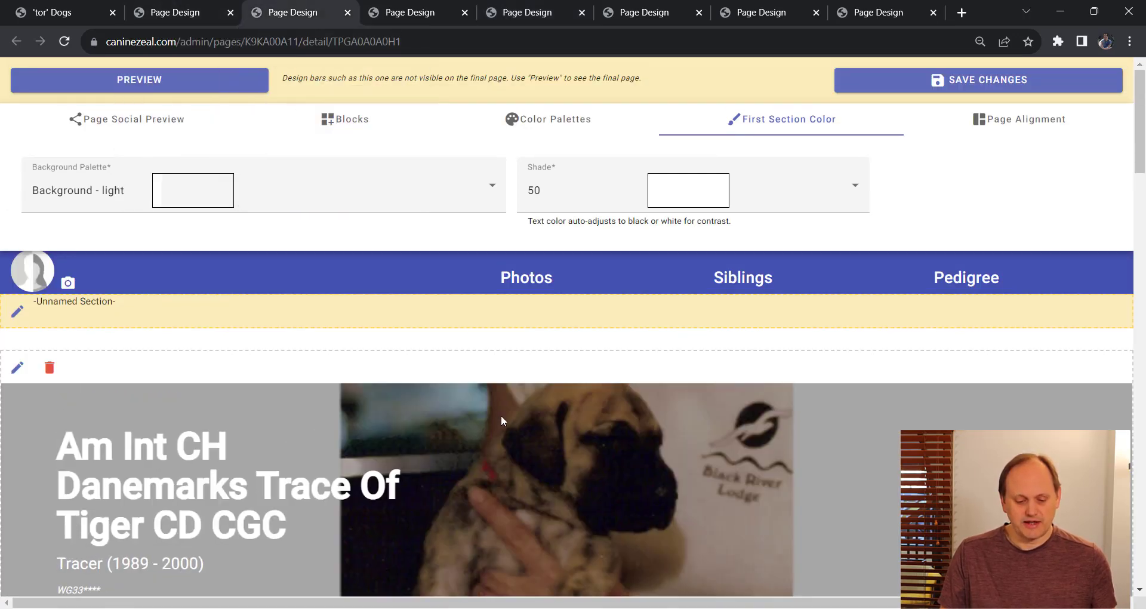
scroll(501, 418, "down", 1)
scroll(501, 421, "down", 13)
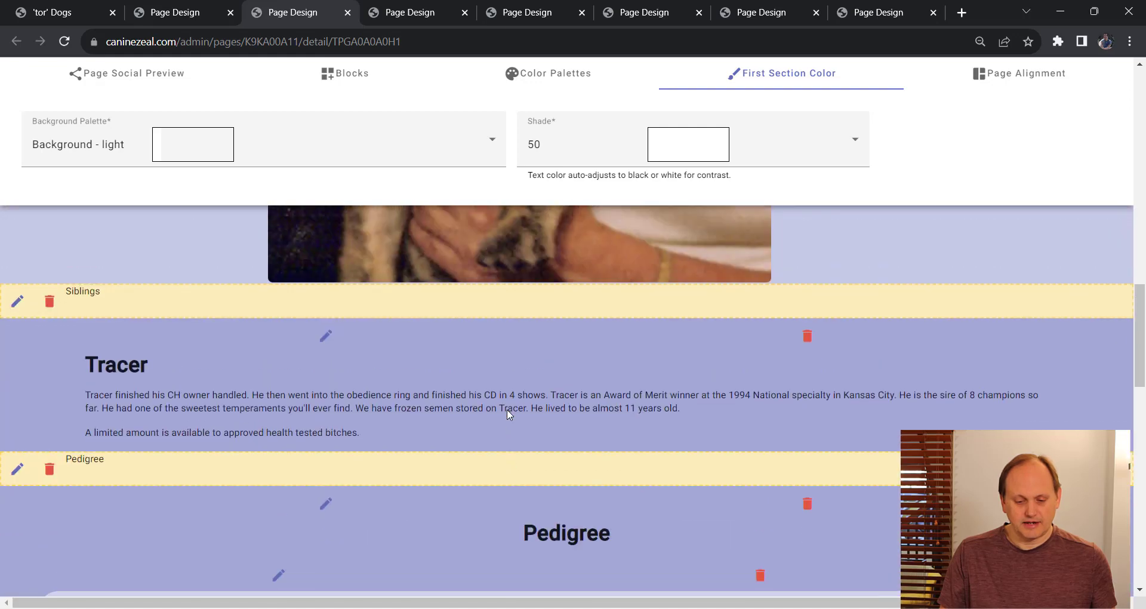
scroll(507, 410, "up", 12)
- Return to Lacey's page design and examine the litters section and the career story text block below the banner
left_click(412, 13)
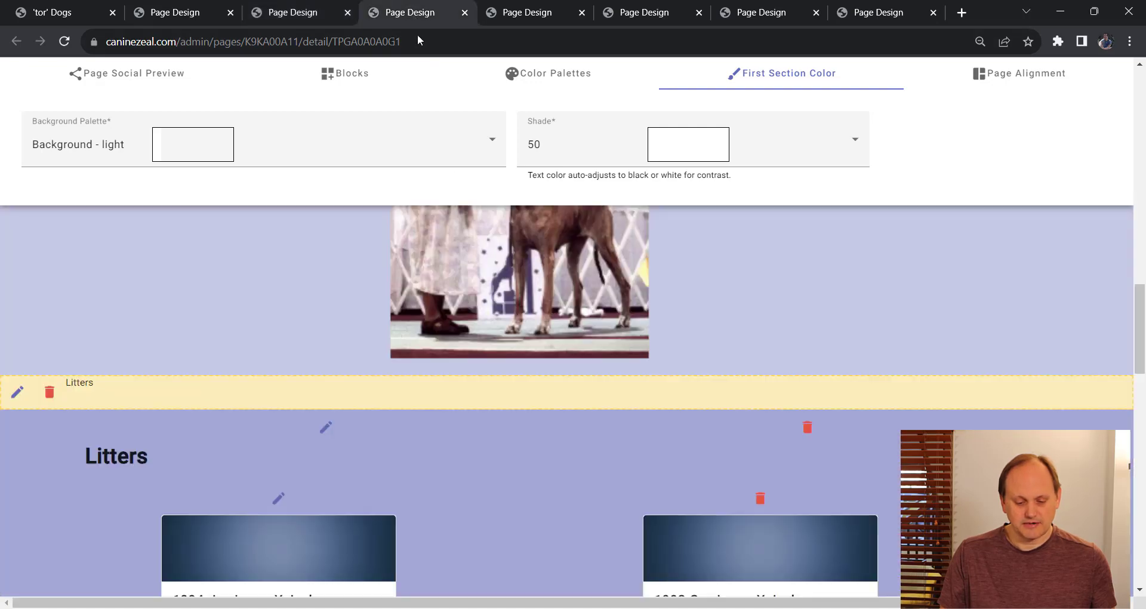
scroll(492, 348, "down", 6)
scroll(499, 338, "up", 20)
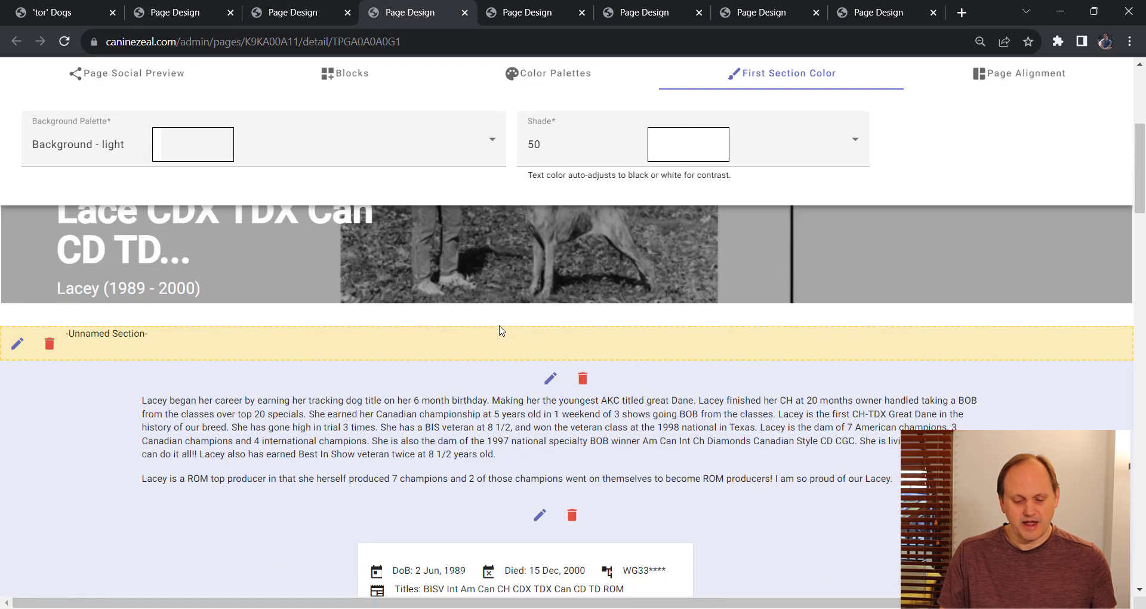
scroll(501, 328, "down", 5)
scroll(501, 332, "up", 5)
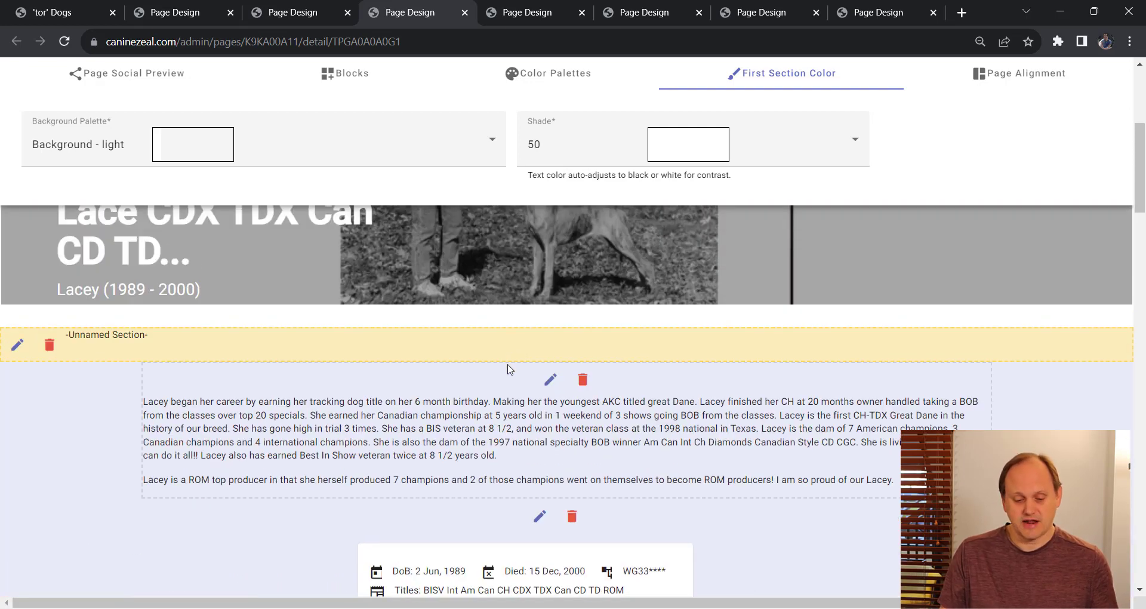
scroll(519, 391, "up", 1)
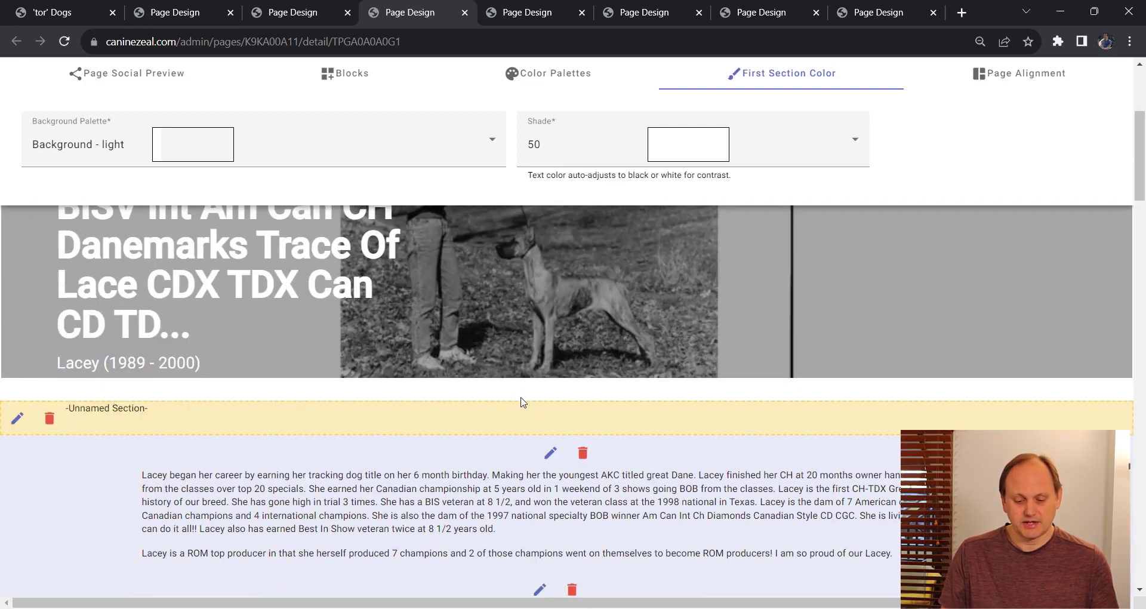
scroll(525, 404, "down", 4)
scroll(540, 317, "up", 1)
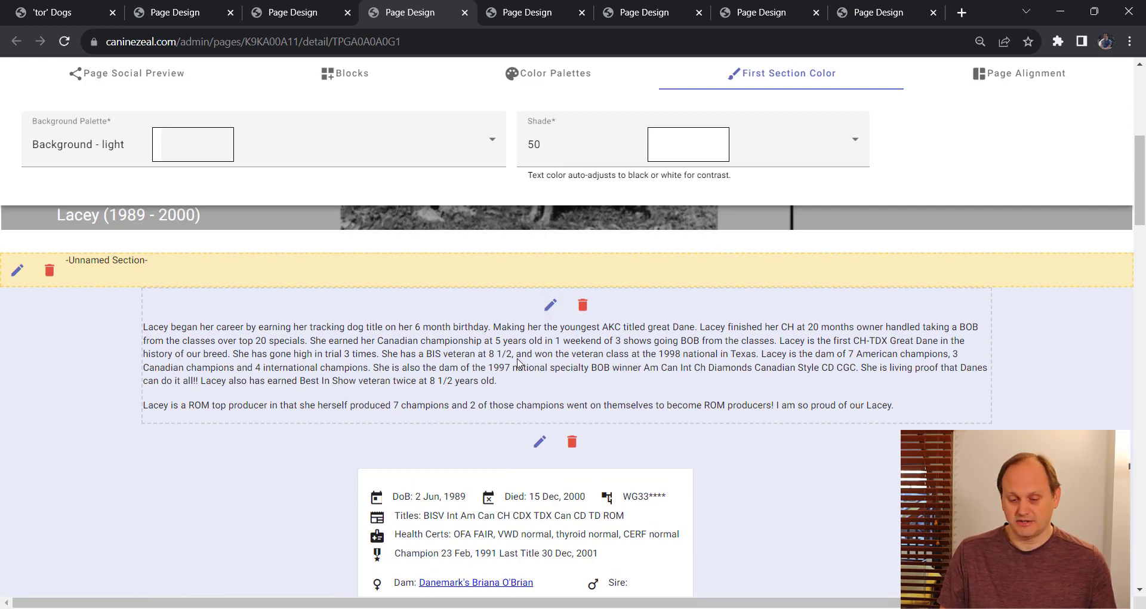
- Open Lacey's career story block for editing, highlight its entire content, and view the page's social preview settings
left_click(550, 306)
left_click(549, 172)
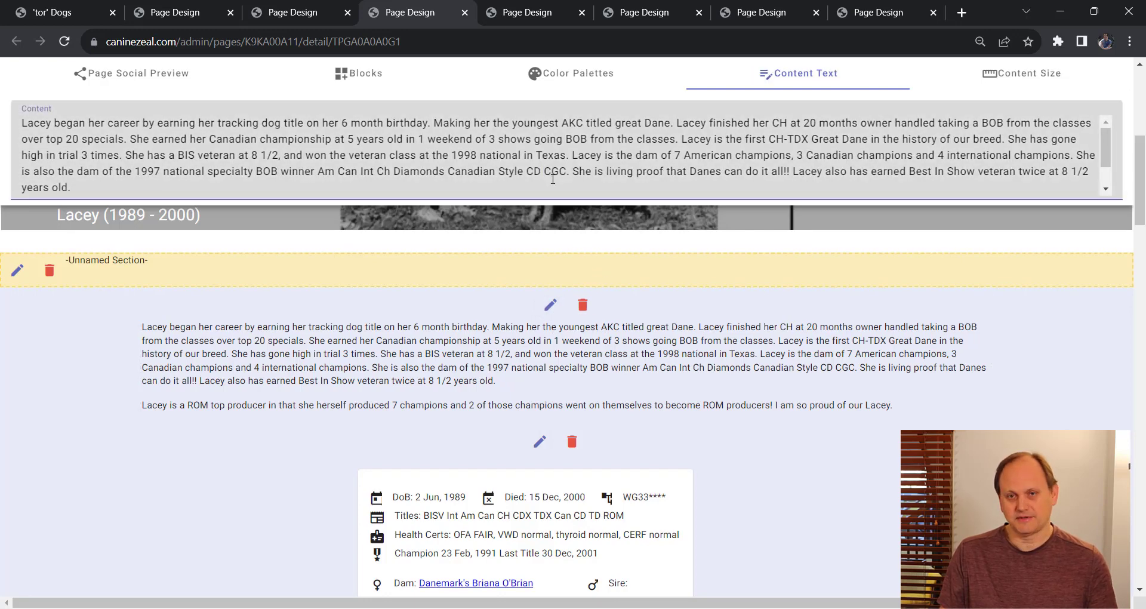
key("ctrl+a")
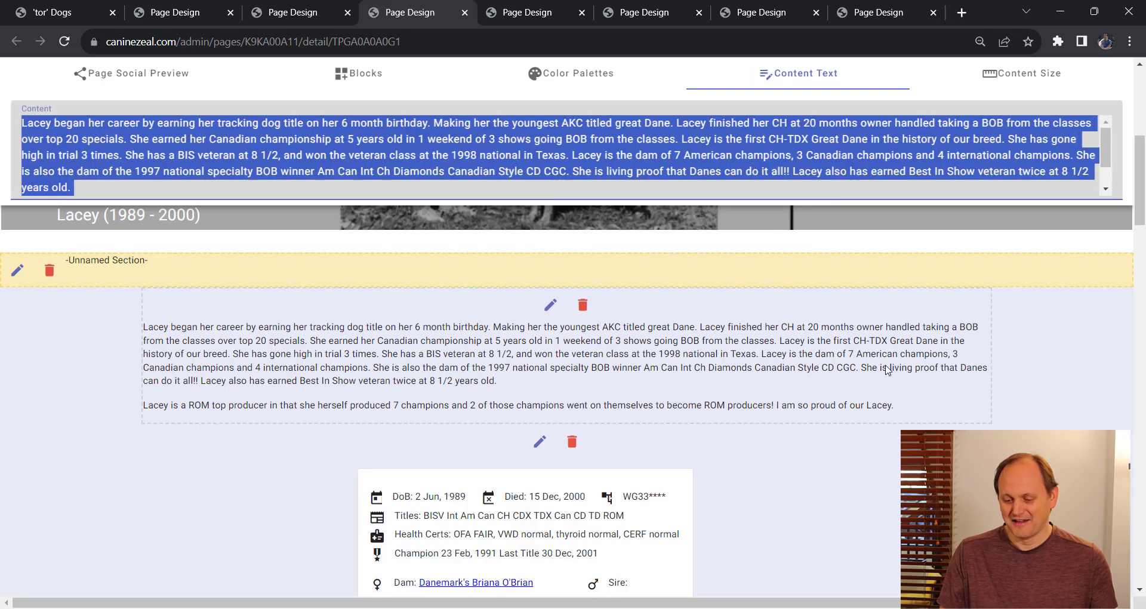
left_click(1073, 378)
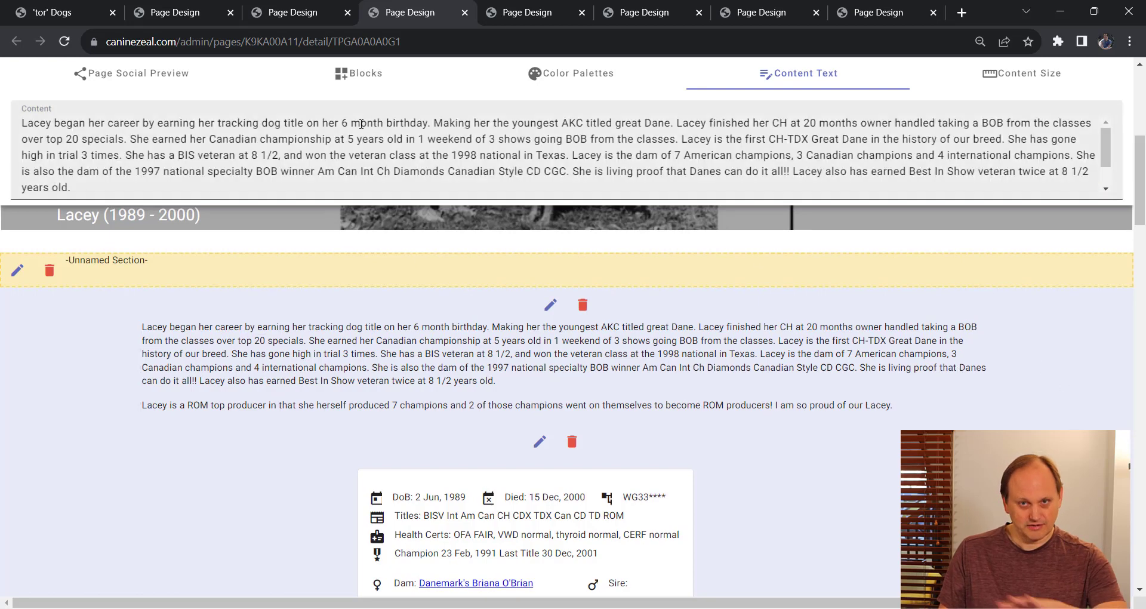
left_click(170, 74)
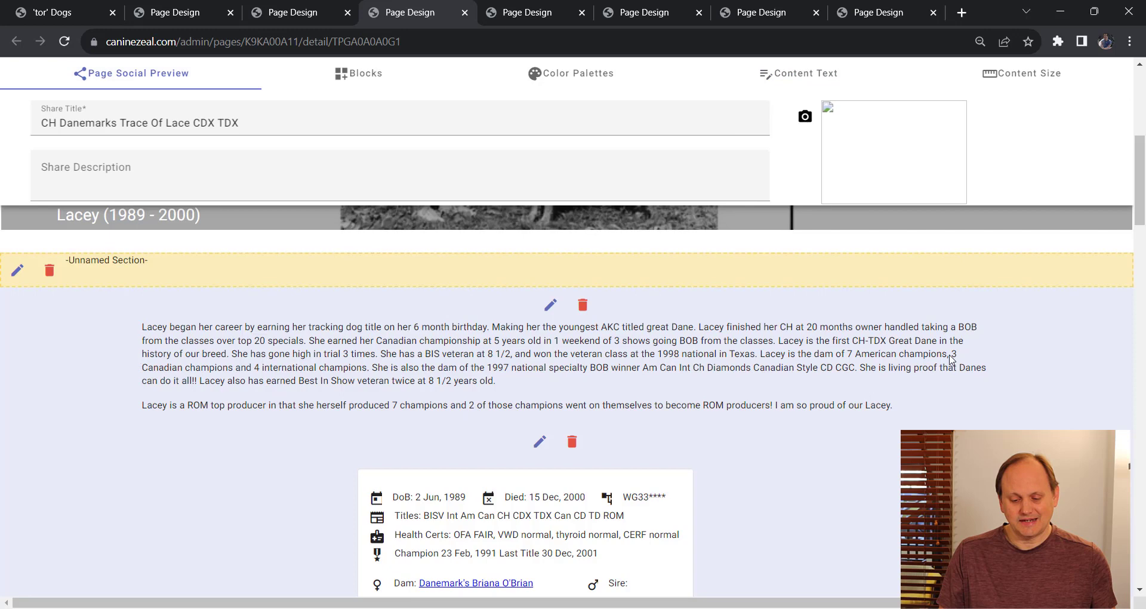
- Delete Lacey's career story block and add a new Rich Text block in its place above the dog details card
left_click(583, 305)
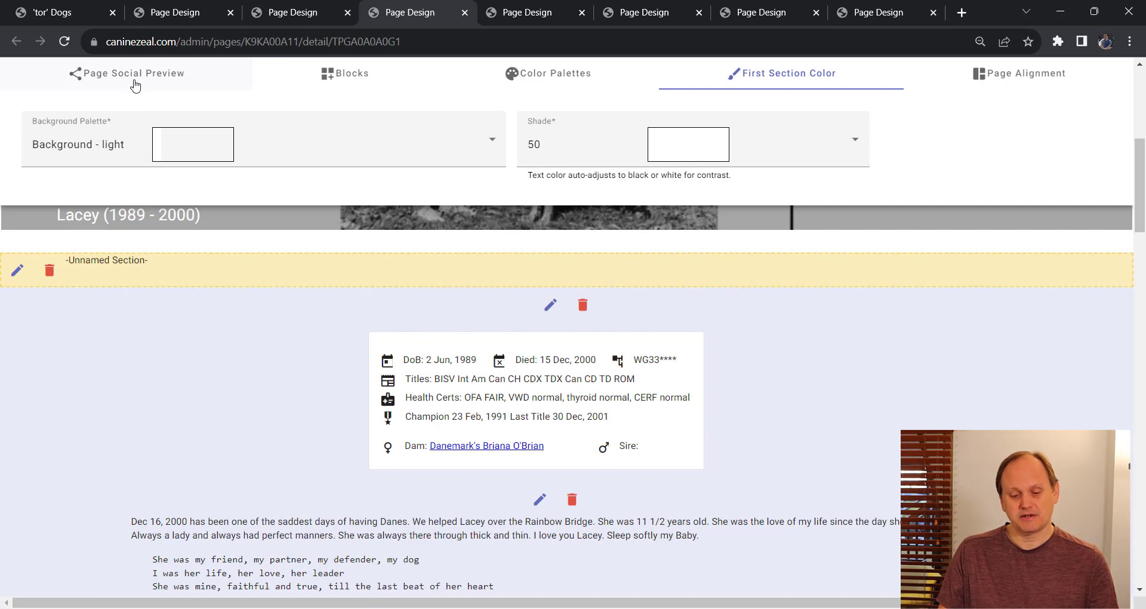
left_click(355, 86)
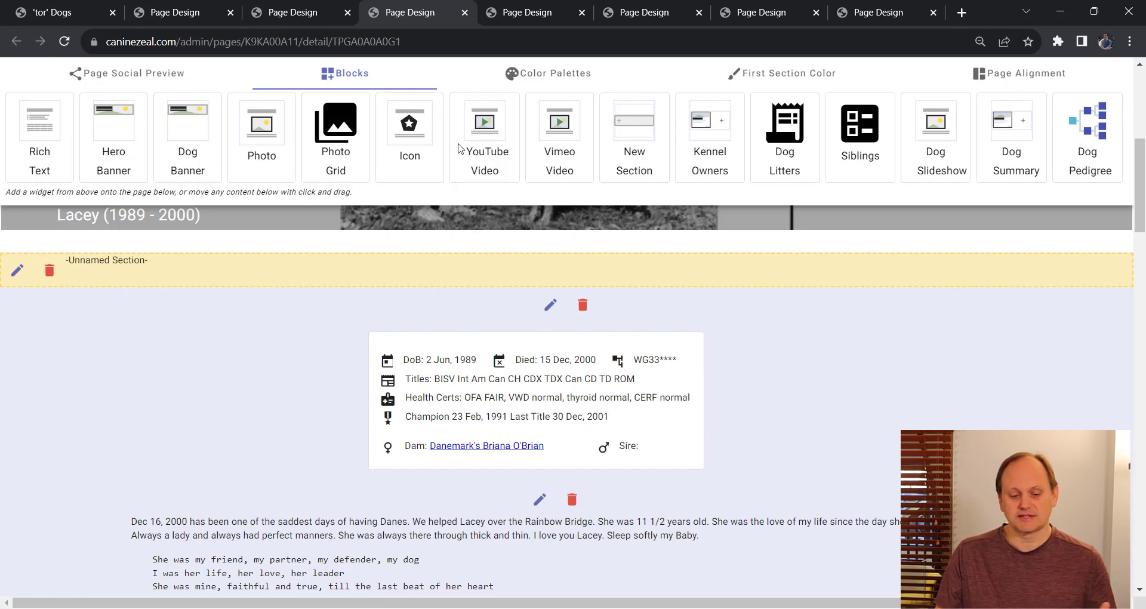
left_click_drag(53, 135, 361, 391)
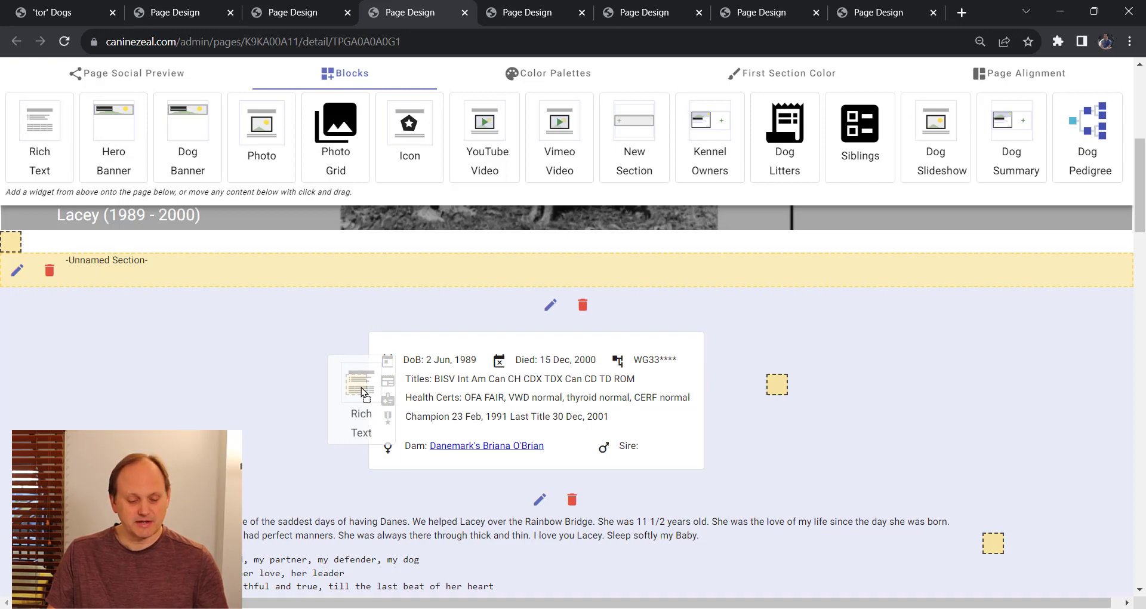
left_click_drag(362, 391, 363, 392)
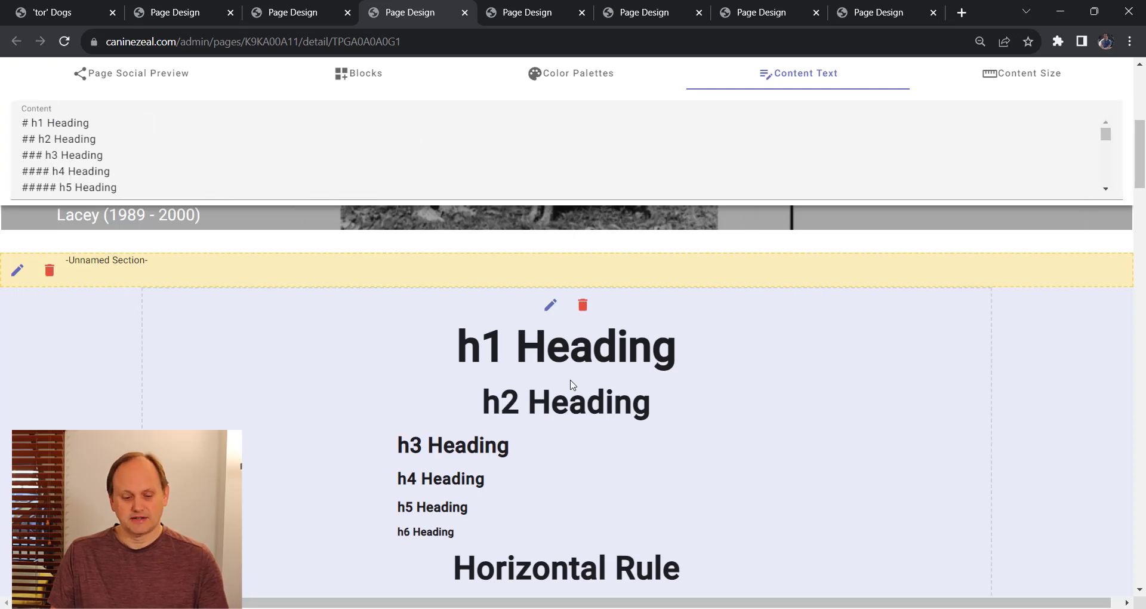
- Look through the new Rich Text block's sample formatting, from headings and emphasis to blockquotes, lists and links
scroll(578, 388, "down", 15)
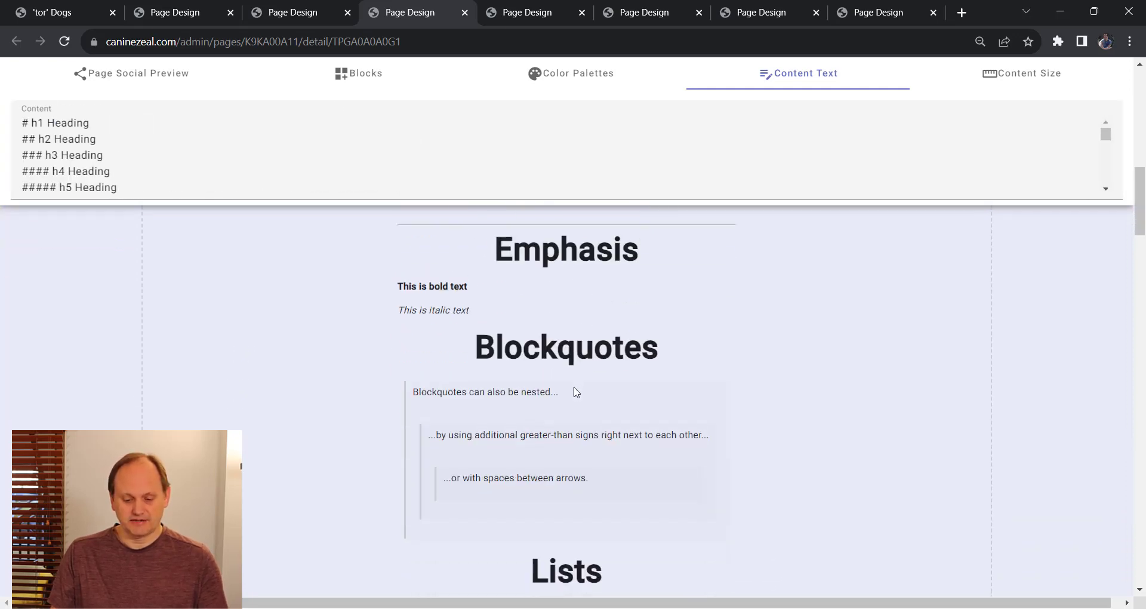
scroll(573, 393, "down", 2)
scroll(573, 389, "up", 6)
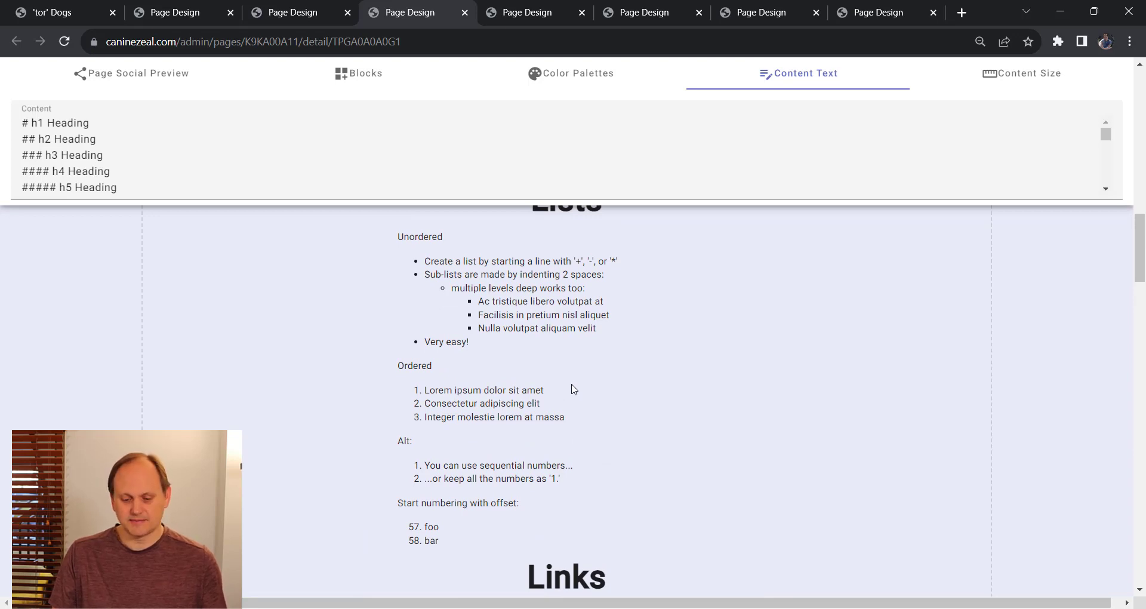
scroll(573, 382, "up", 8)
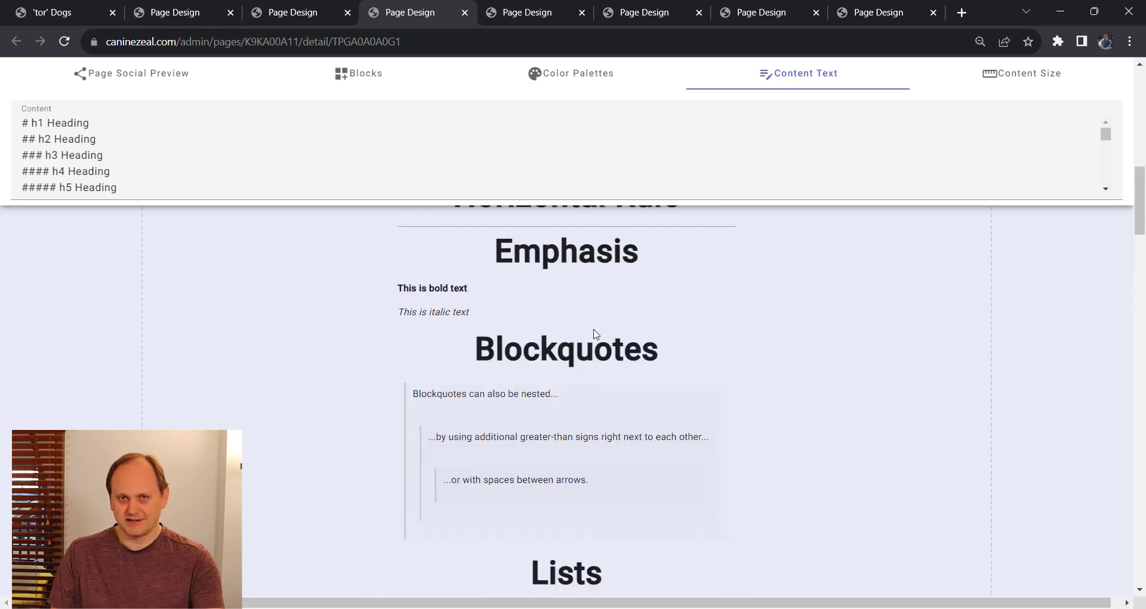
scroll(597, 347, "up", 1)
scroll(595, 346, "up", 3)
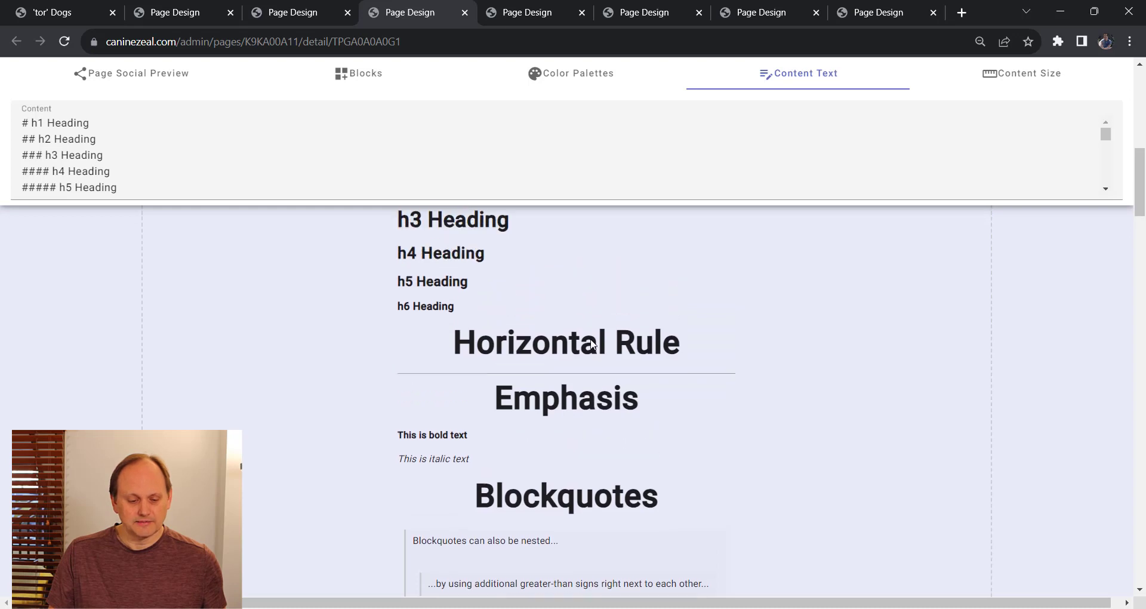
- Examine the heading markup in the block's content, highlighting the ## marker, and compare it with the headings on the page
left_click(102, 121)
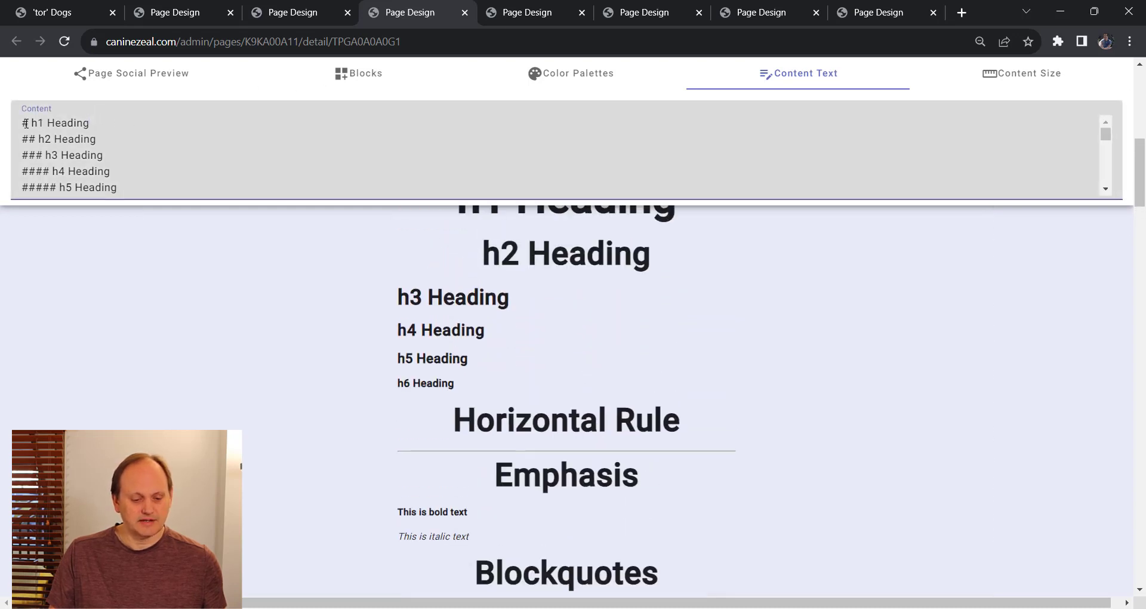
left_click(100, 140)
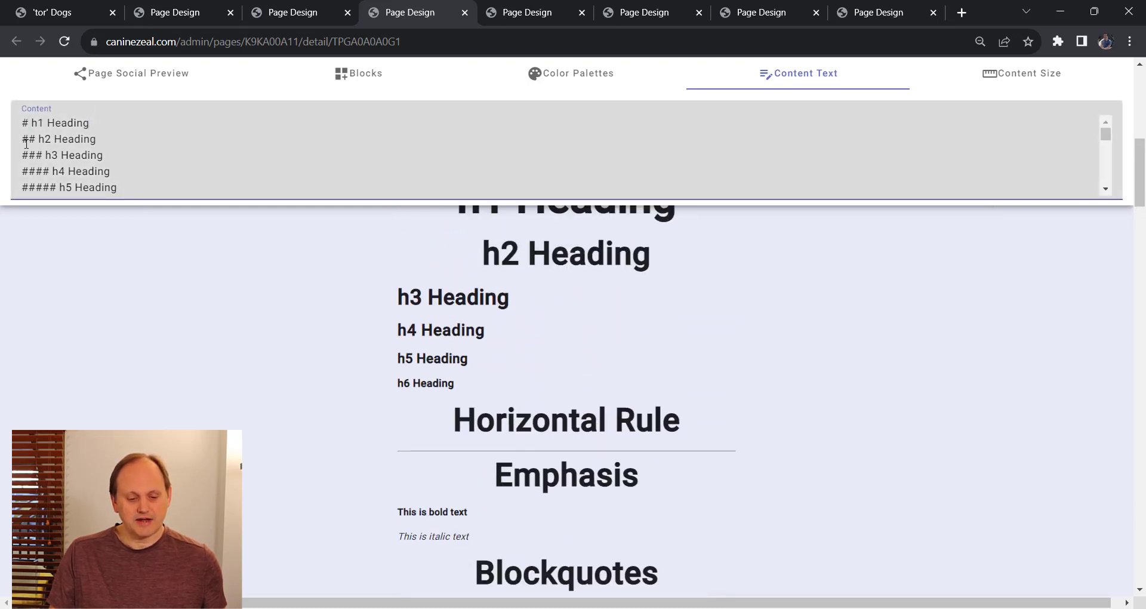
left_click_drag(24, 140, 34, 141)
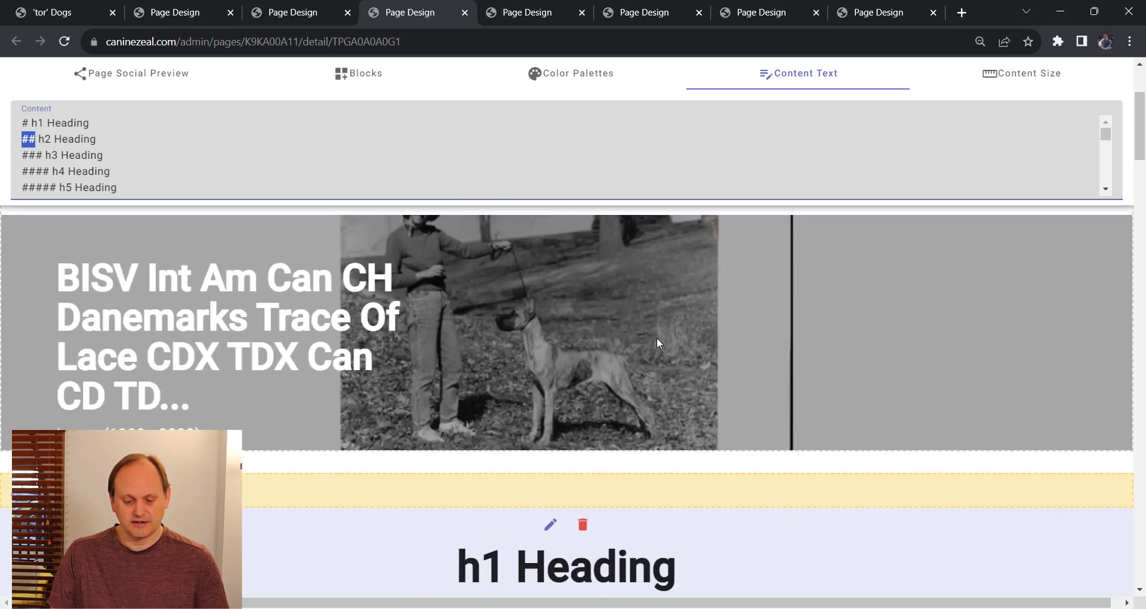
scroll(560, 272, "up", 1)
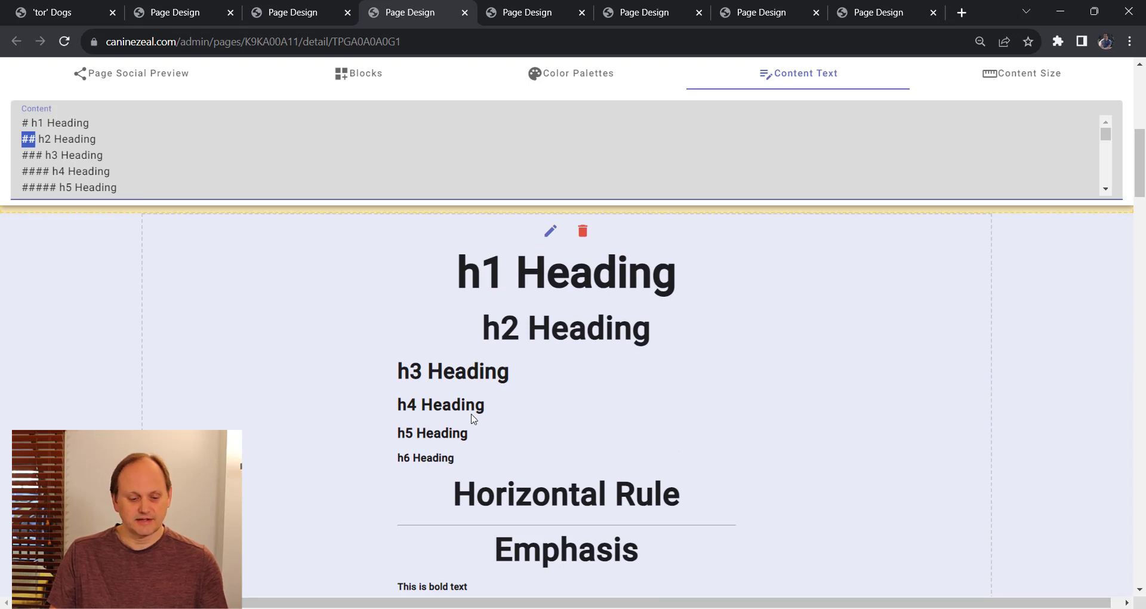
left_click(41, 153)
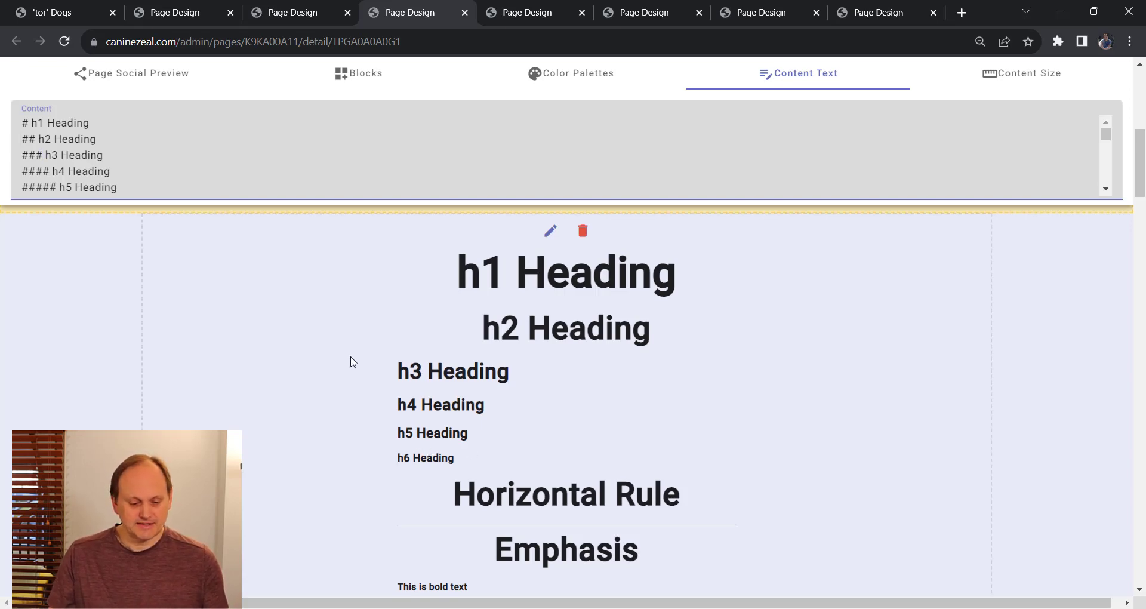
- Find the horizontal rule markup in the block's content and highlight the --- line above the Emphasis heading
scroll(161, 161, "down", 3)
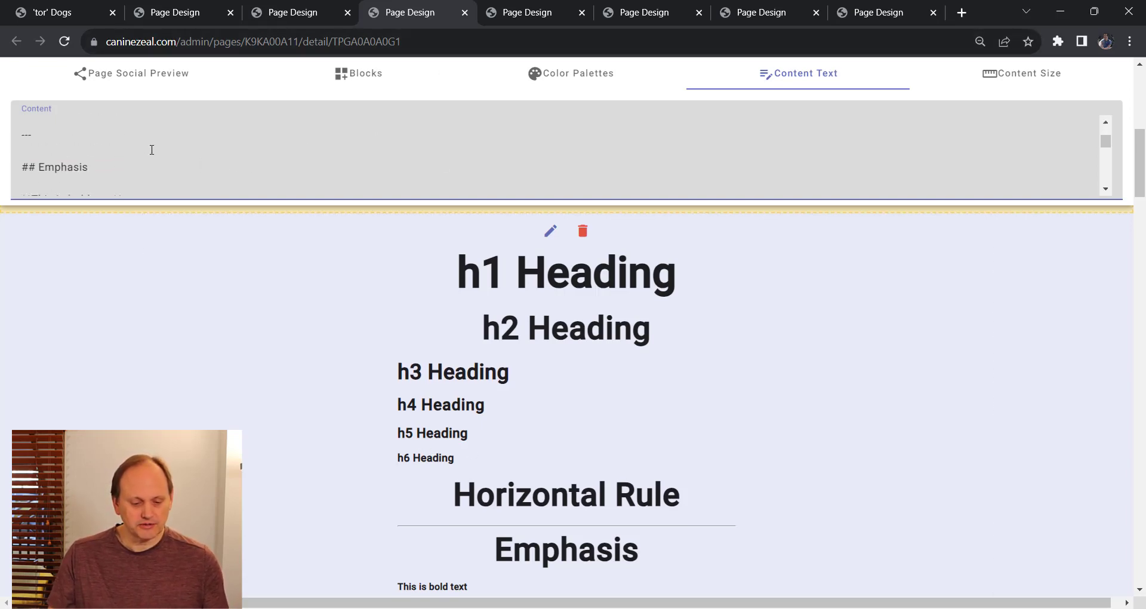
scroll(137, 168, "up", 1)
scroll(129, 173, "down", 2)
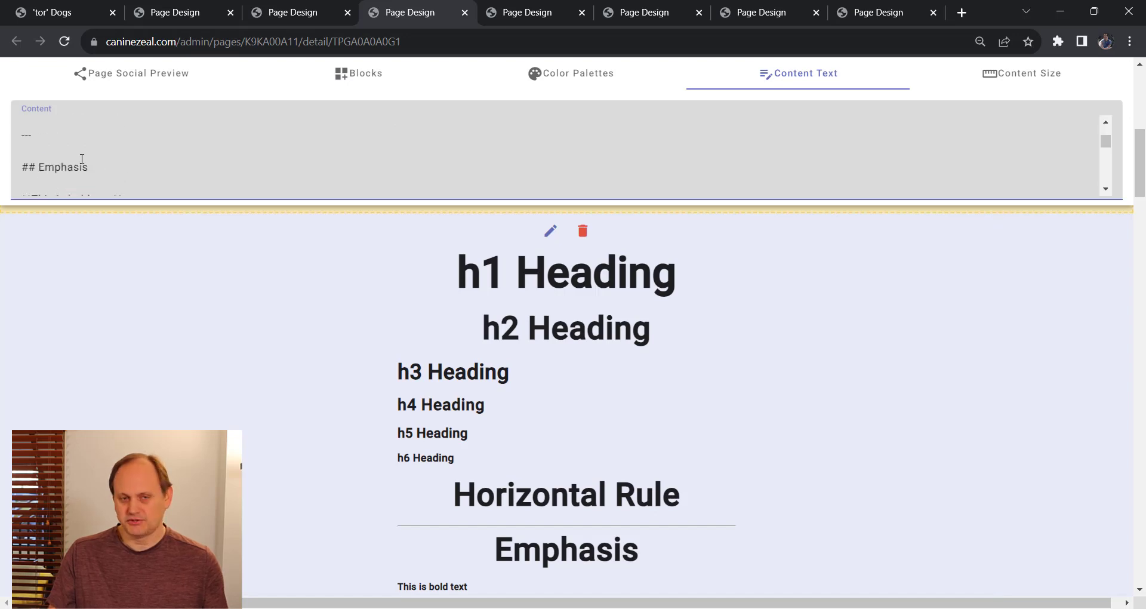
double_click(26, 135)
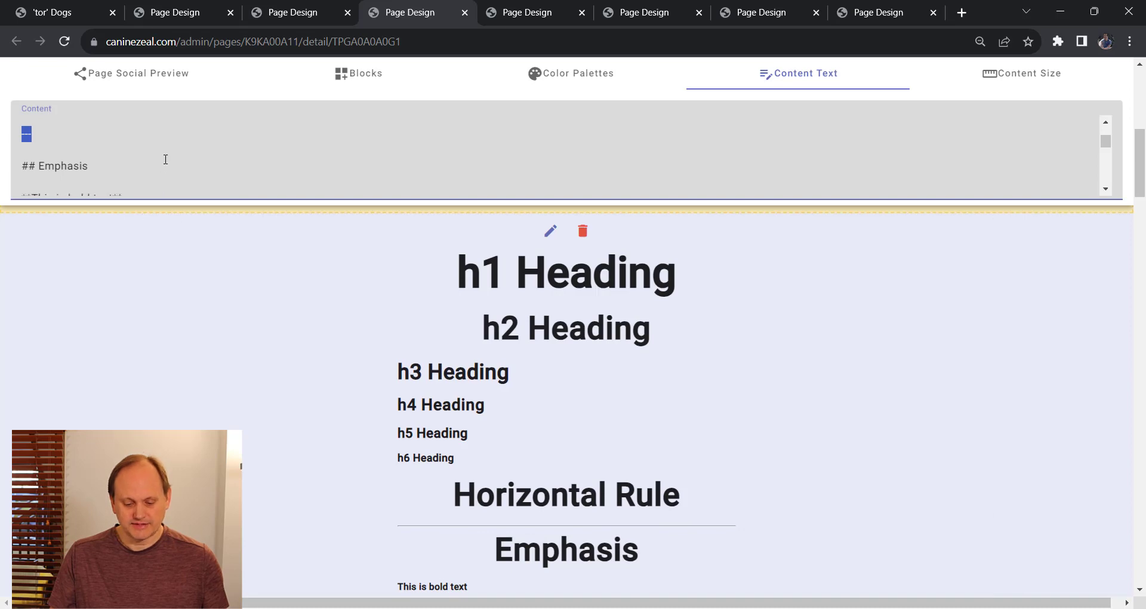
- Highlight the double asterisks enclosing "This is bold text" in the block's content and compare them with the formatted page
scroll(163, 167, "down", 2)
scroll(591, 459, "down", 4)
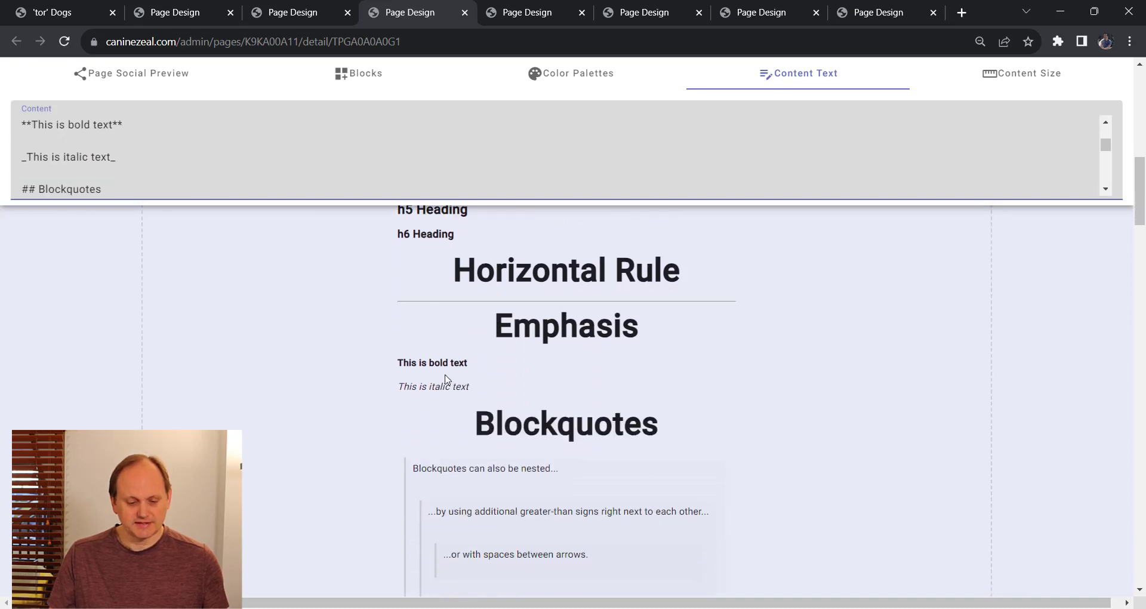
left_click_drag(123, 127, 114, 142)
left_click(127, 142)
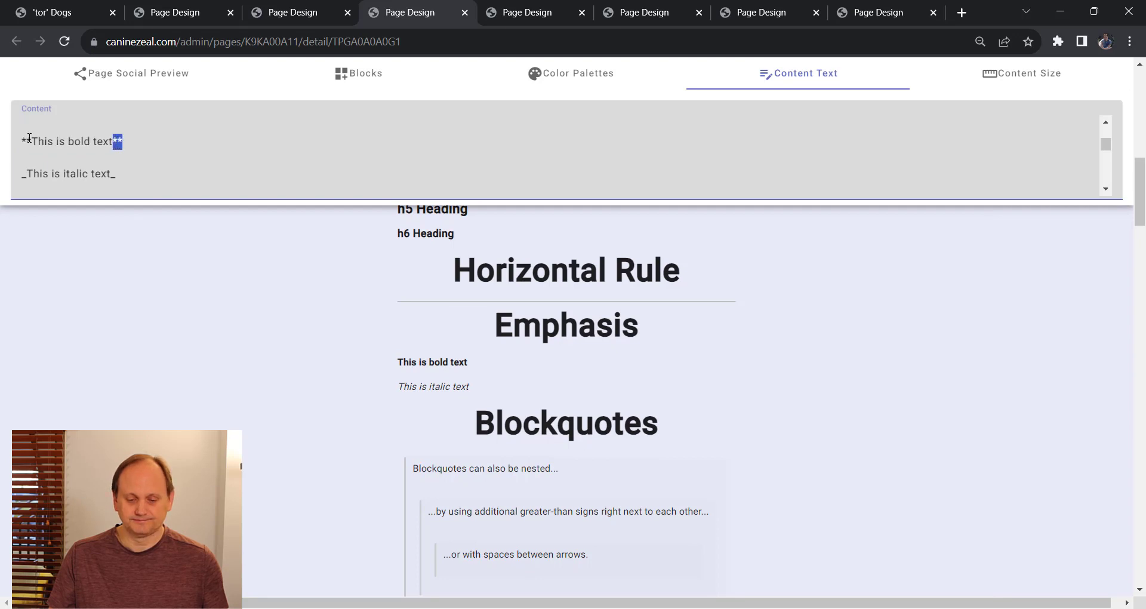
left_click_drag(27, 141, 22, 141)
scroll(113, 149, "down", 2)
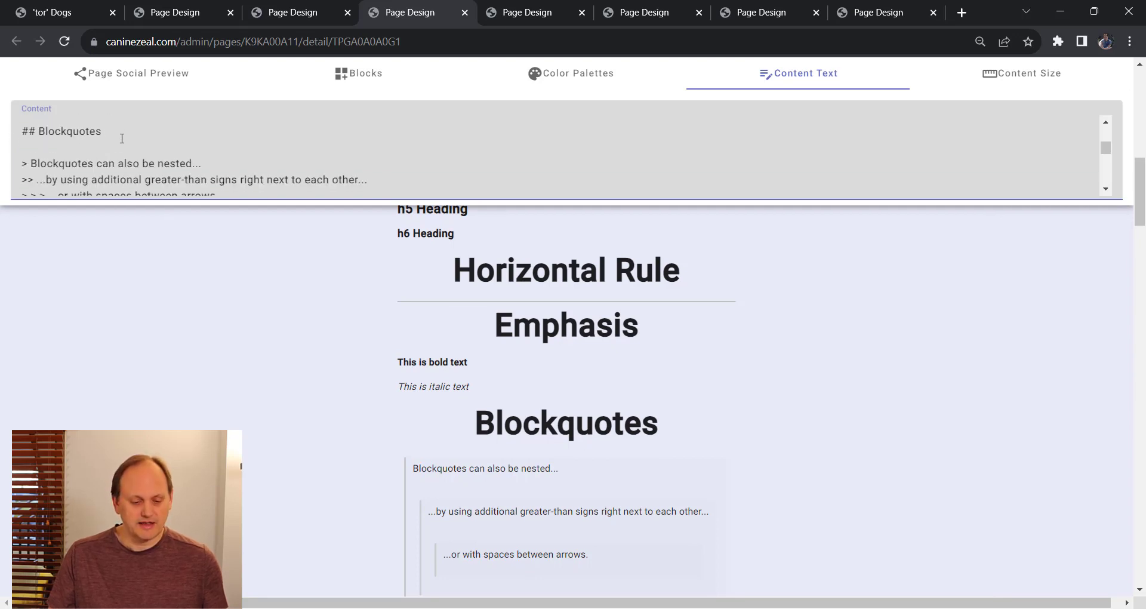
- Replace the underscores enclosing "This is italic text" with single asterisks in the block's content
scroll(119, 140, "up", 2)
left_click_drag(123, 176, 109, 173)
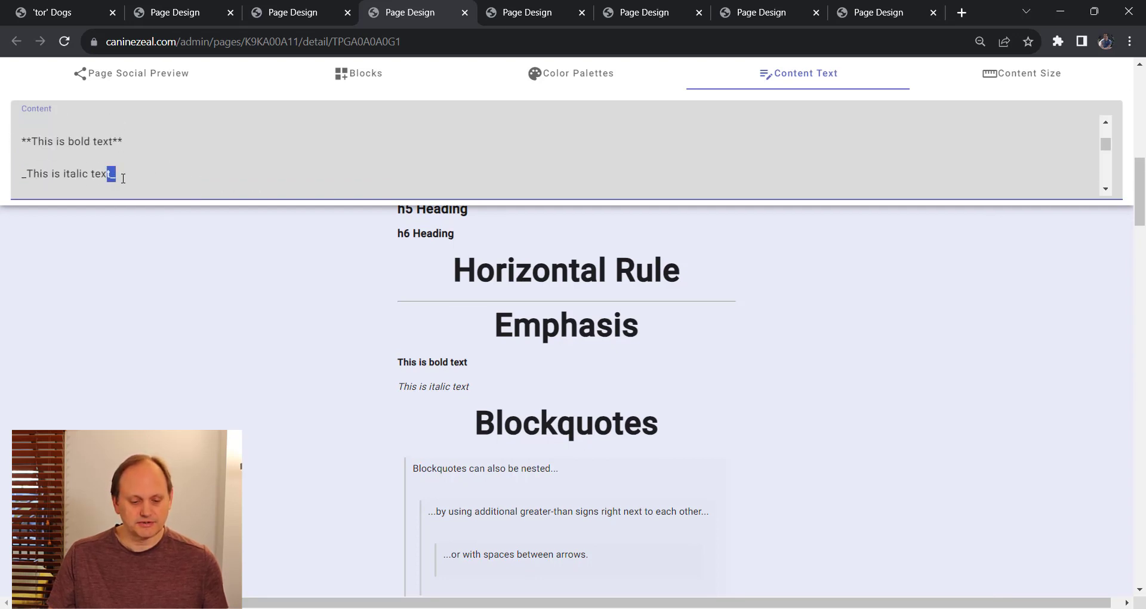
left_click(122, 177)
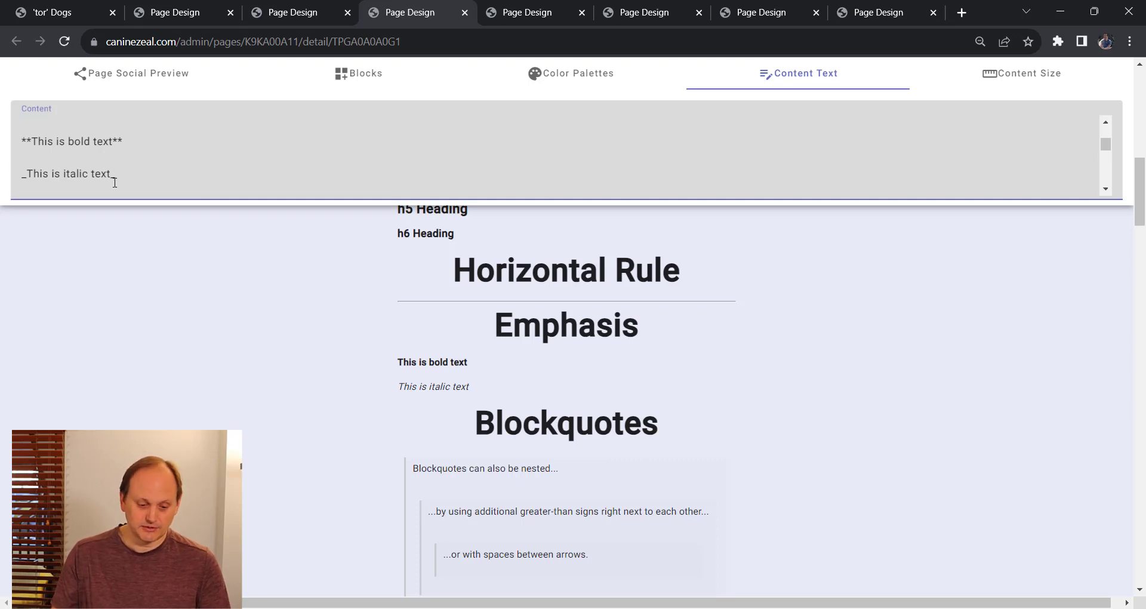
key("BackSpace")
type("*")
left_click(27, 173)
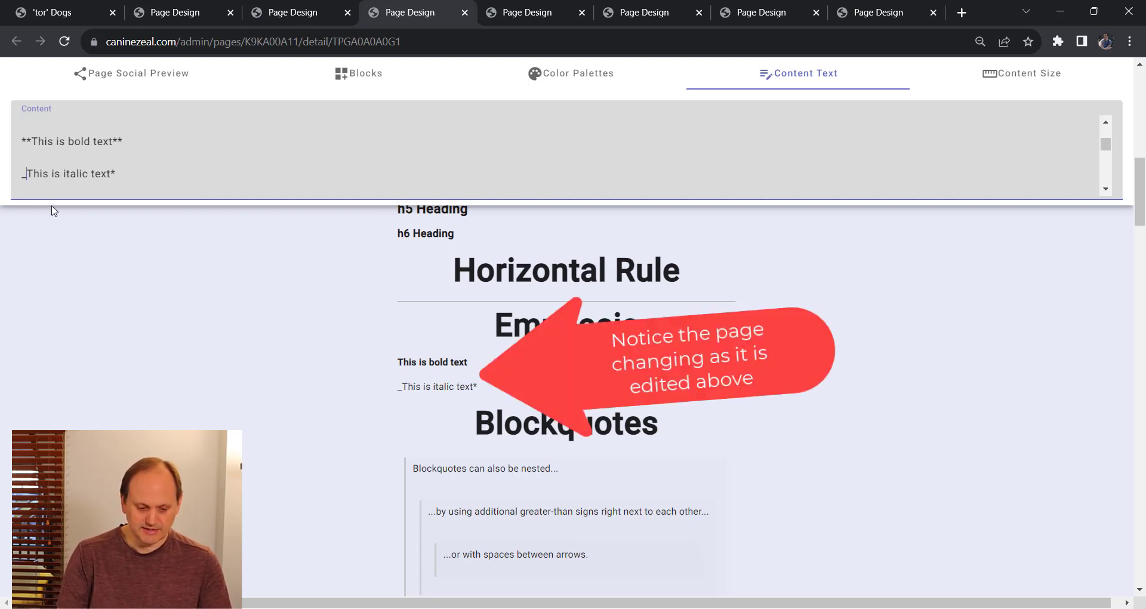
key("BackSpace")
type("*")
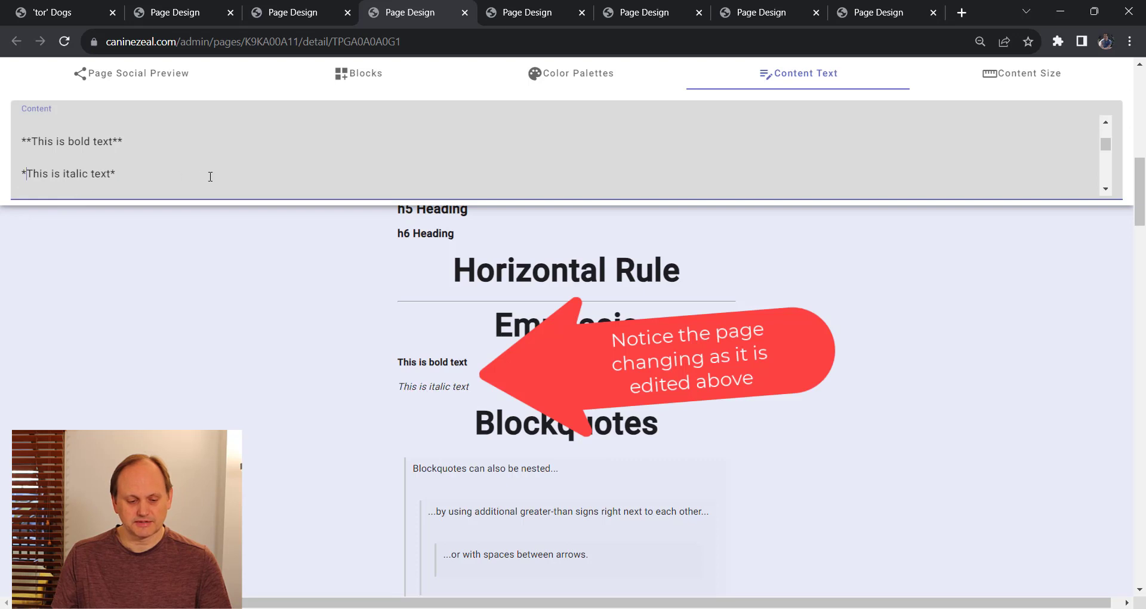
- Highlight the > marker before "Blockquotes can also be nested..." in the block's content and compare the nested blockquote lines with the page
scroll(210, 178, "down", 3)
scroll(166, 154, "down", 1)
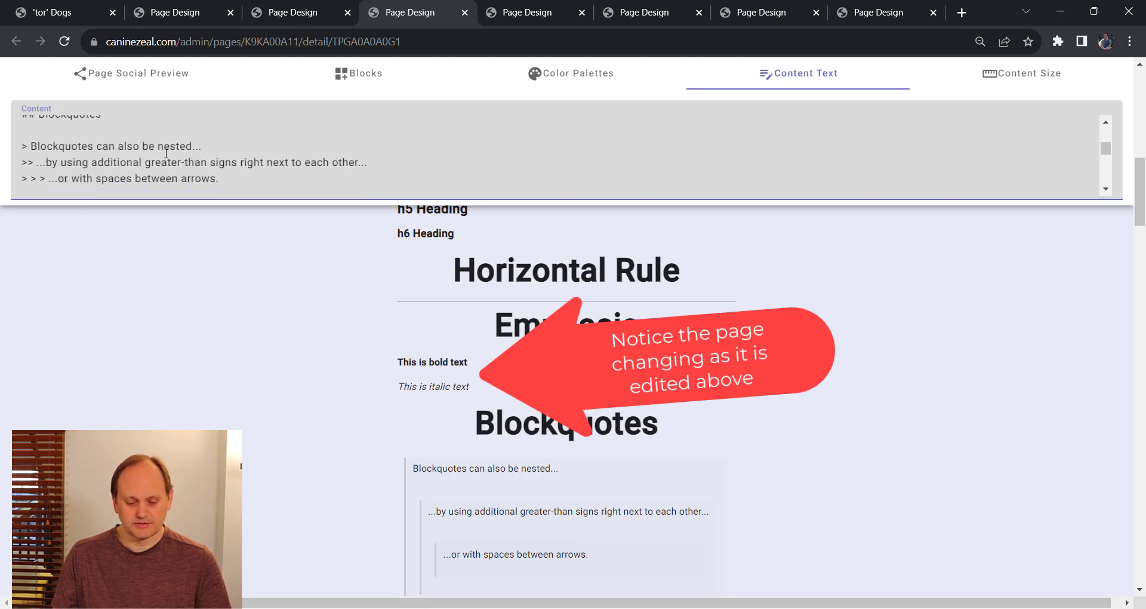
scroll(484, 411, "down", 1)
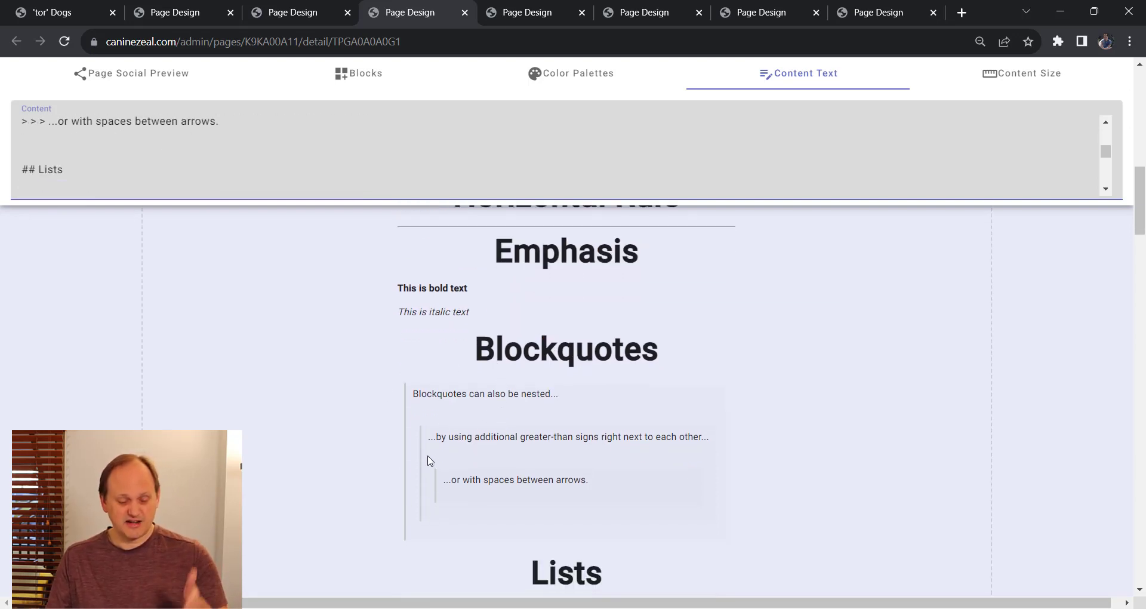
scroll(106, 149, "up", 3)
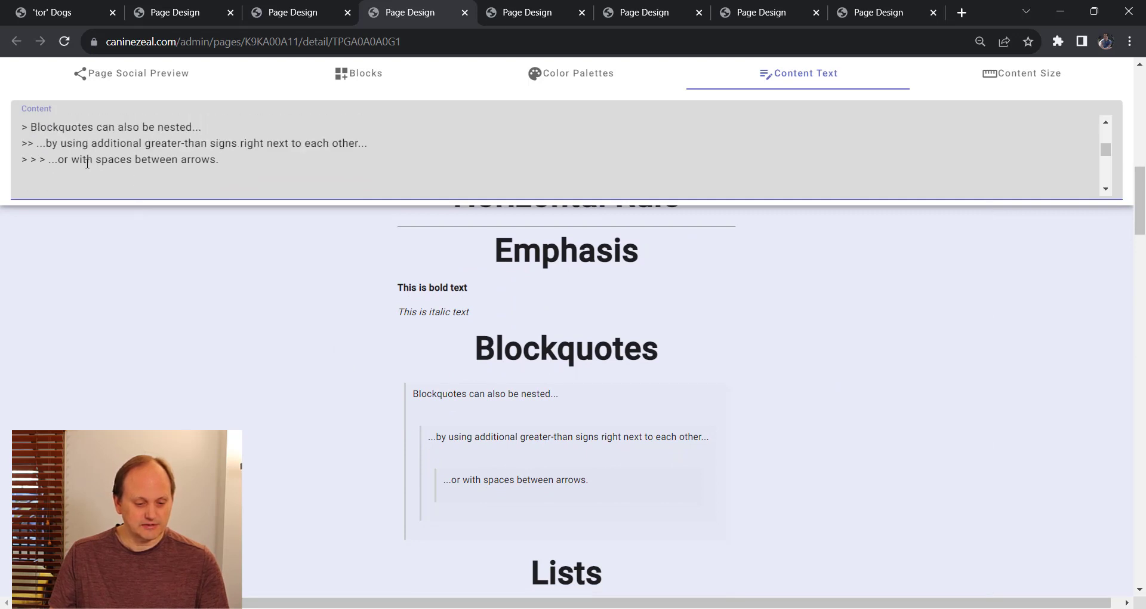
double_click(23, 165)
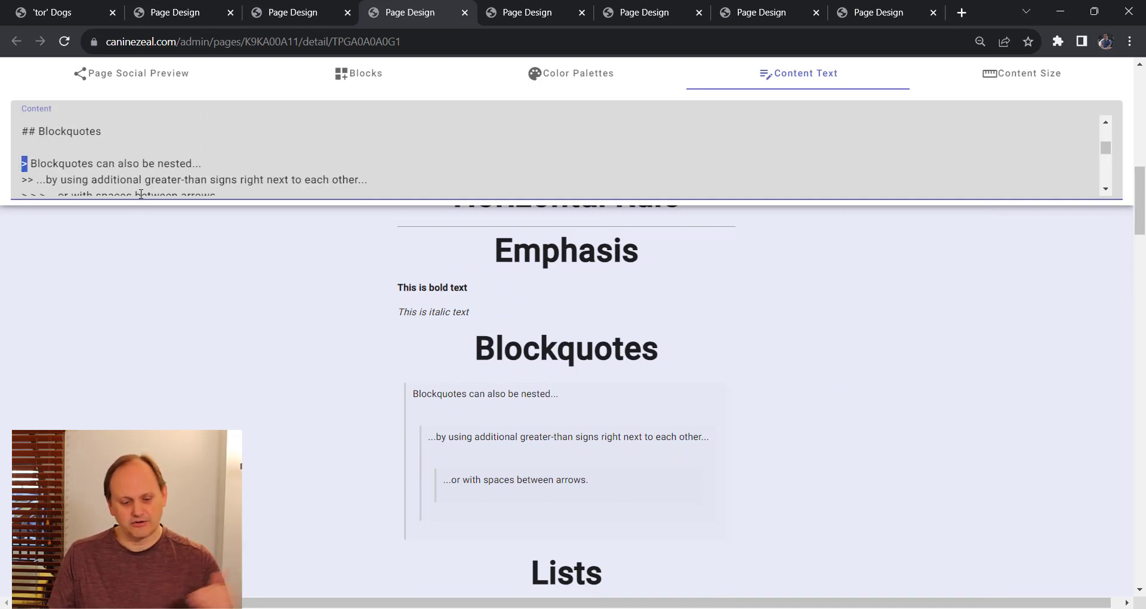
scroll(139, 172, "down", 1)
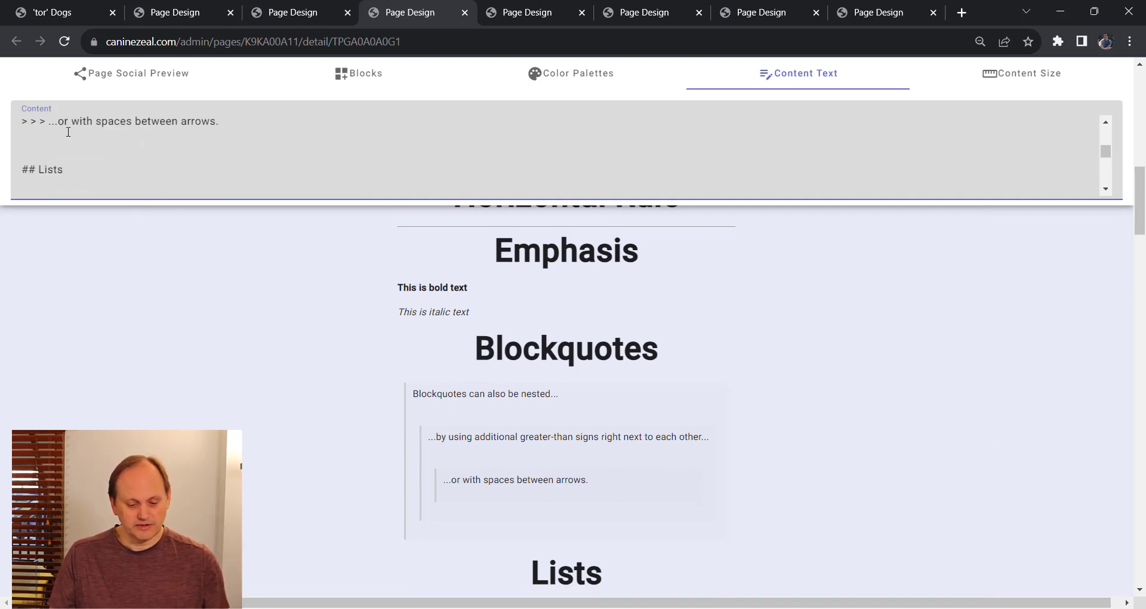
scroll(139, 172, "up", 1)
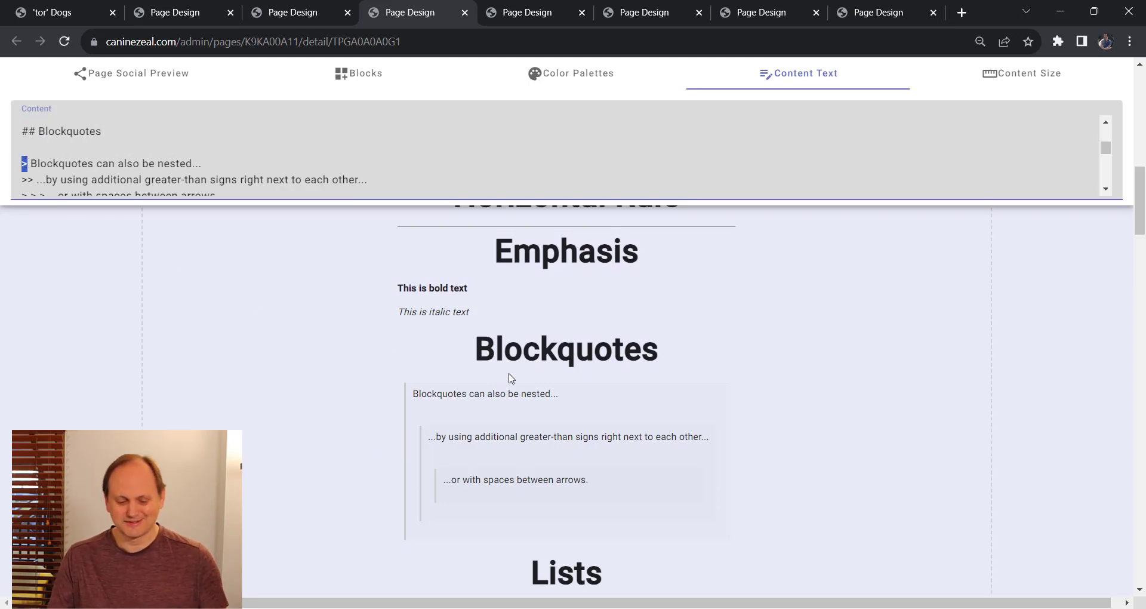
- Highlight the + marker starting the first unordered list item in the block's content and compare the list markup with the page
scroll(203, 176, "down", 3)
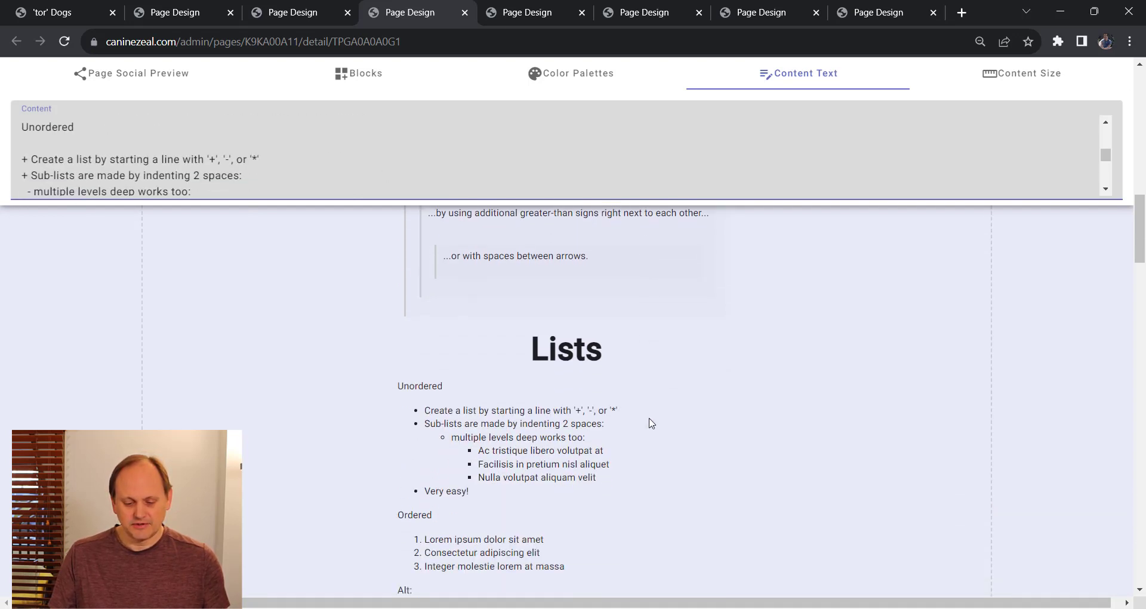
scroll(465, 367, "down", 3)
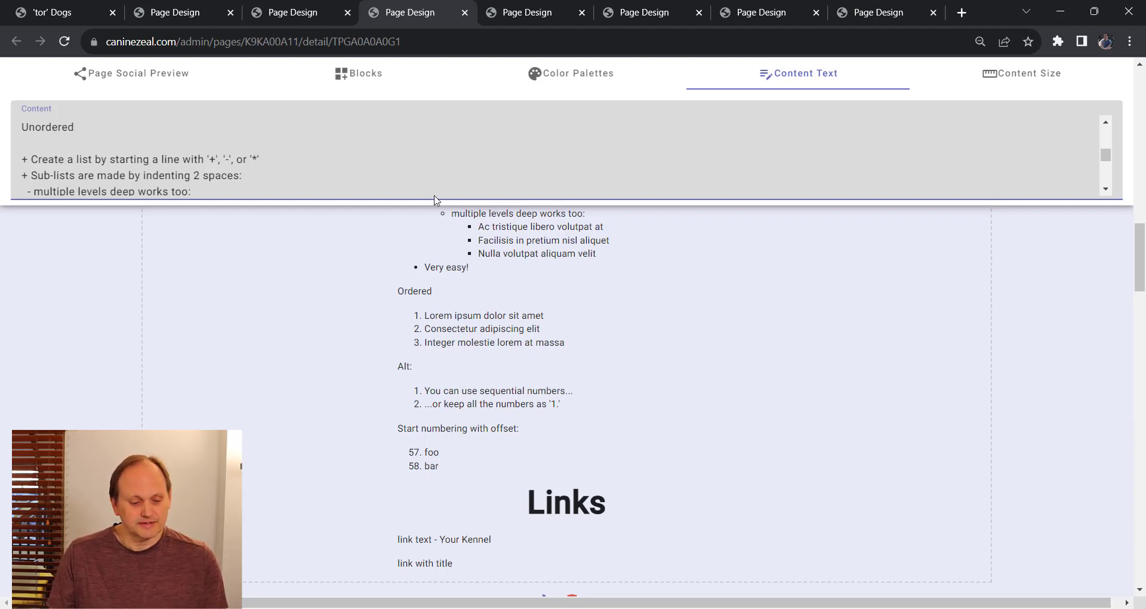
scroll(33, 152, "down", 2)
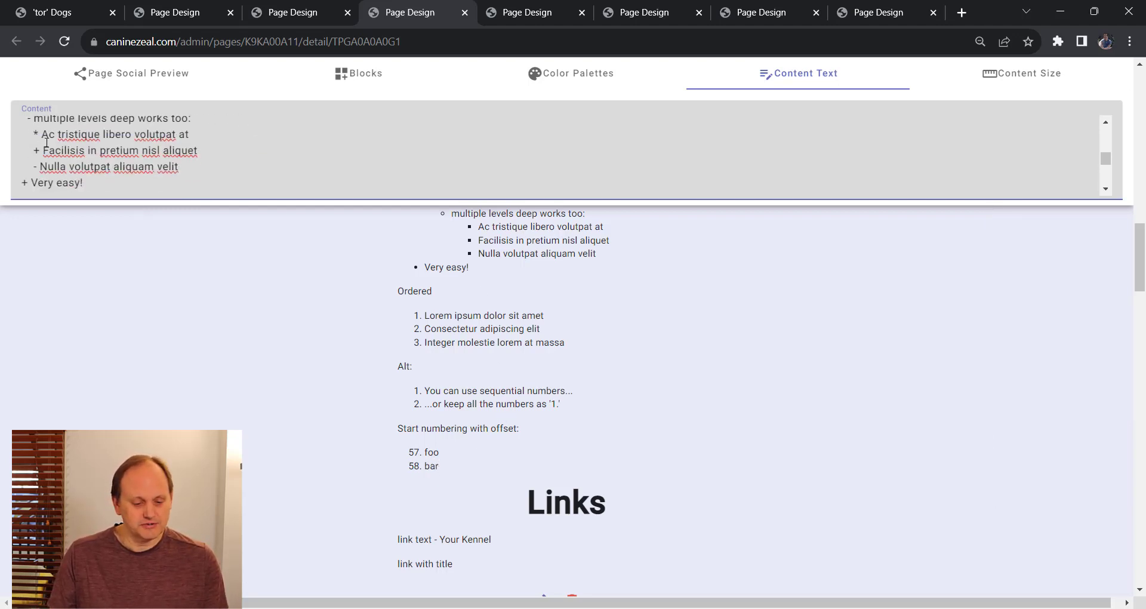
scroll(37, 154, "up", 2)
left_click_drag(31, 160, 22, 160)
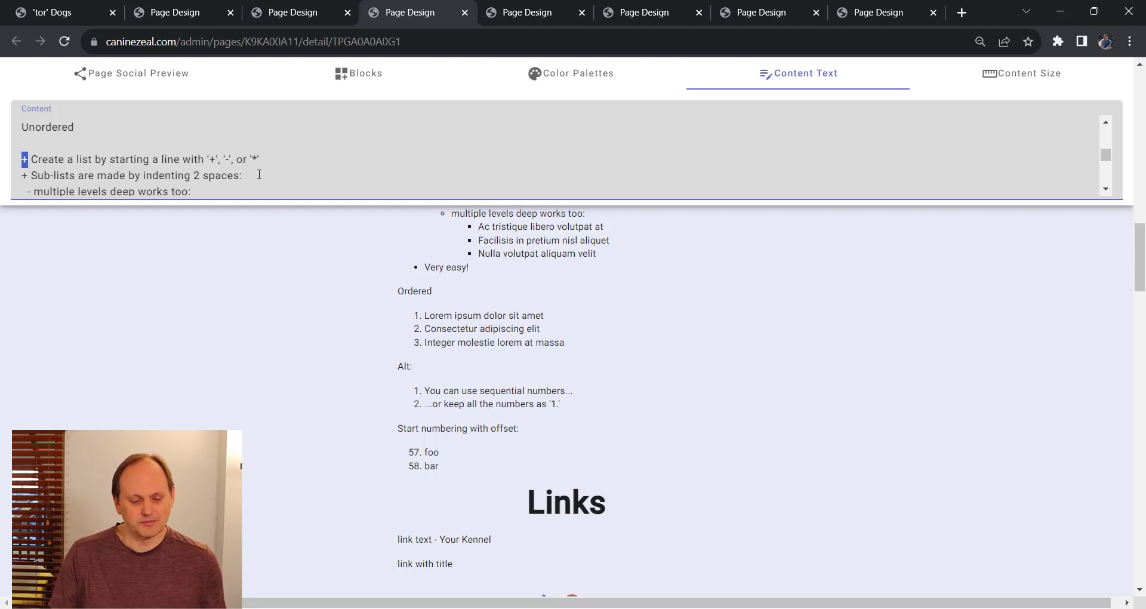
scroll(74, 160, "down", 1)
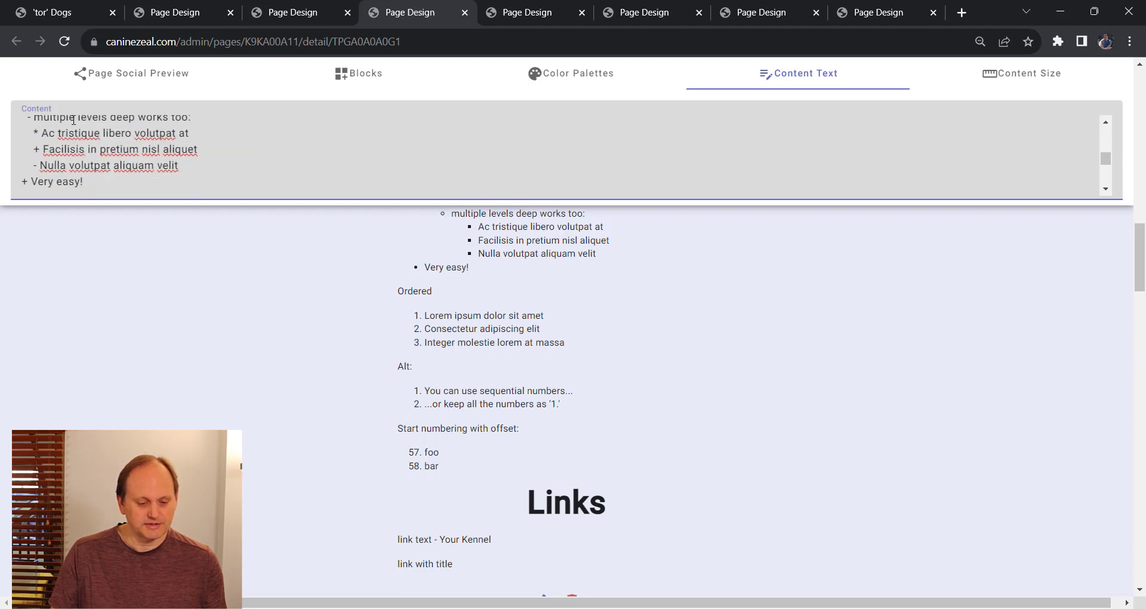
scroll(66, 149, "up", 1)
scroll(60, 143, "down", 1)
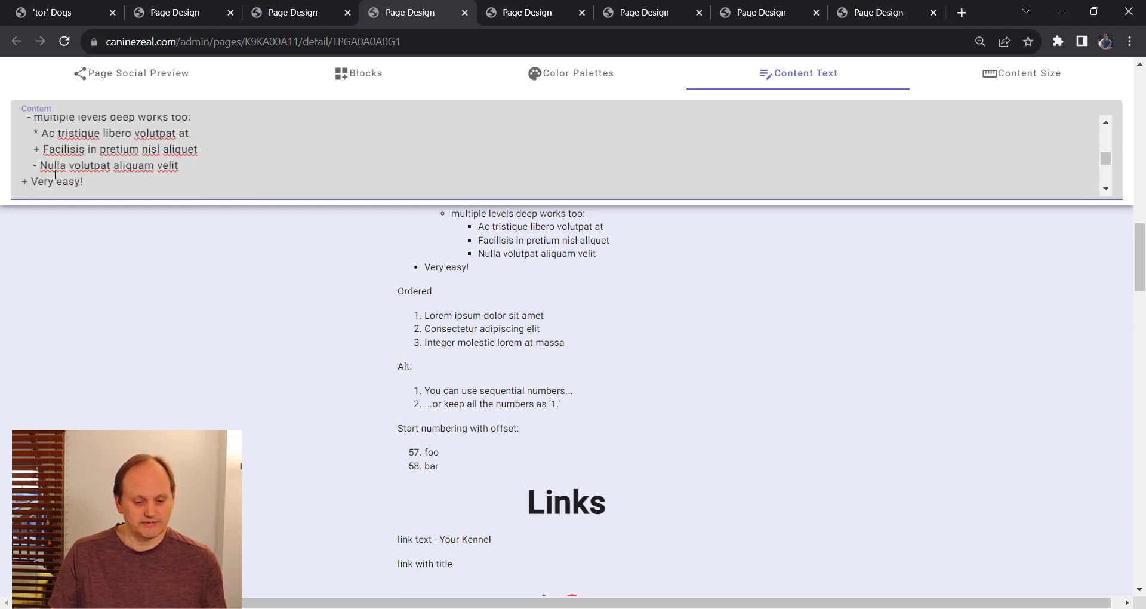
scroll(499, 354, "up", 1)
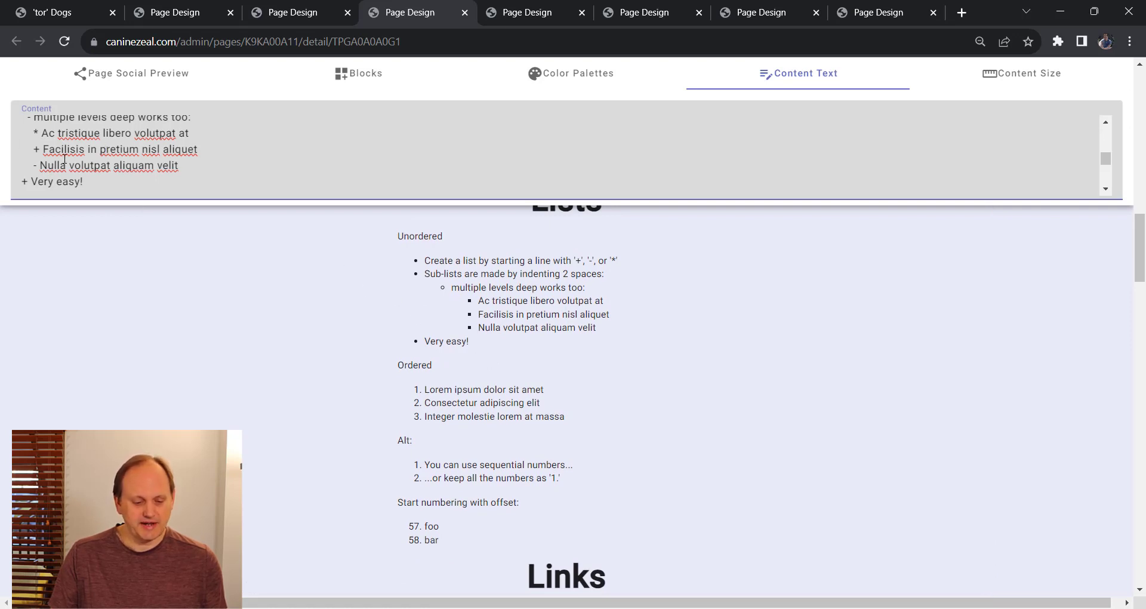
- Highlight the indentation before the "multiple levels deep works too:" sub-list item in the block's content
scroll(43, 155, "up", 2)
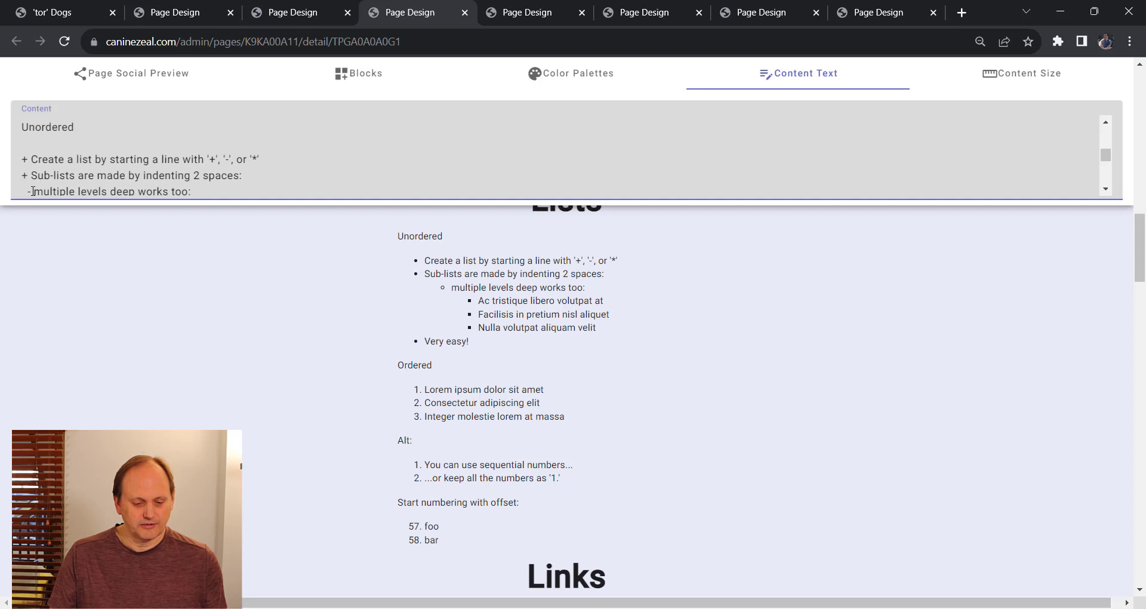
left_click_drag(26, 189, 23, 147)
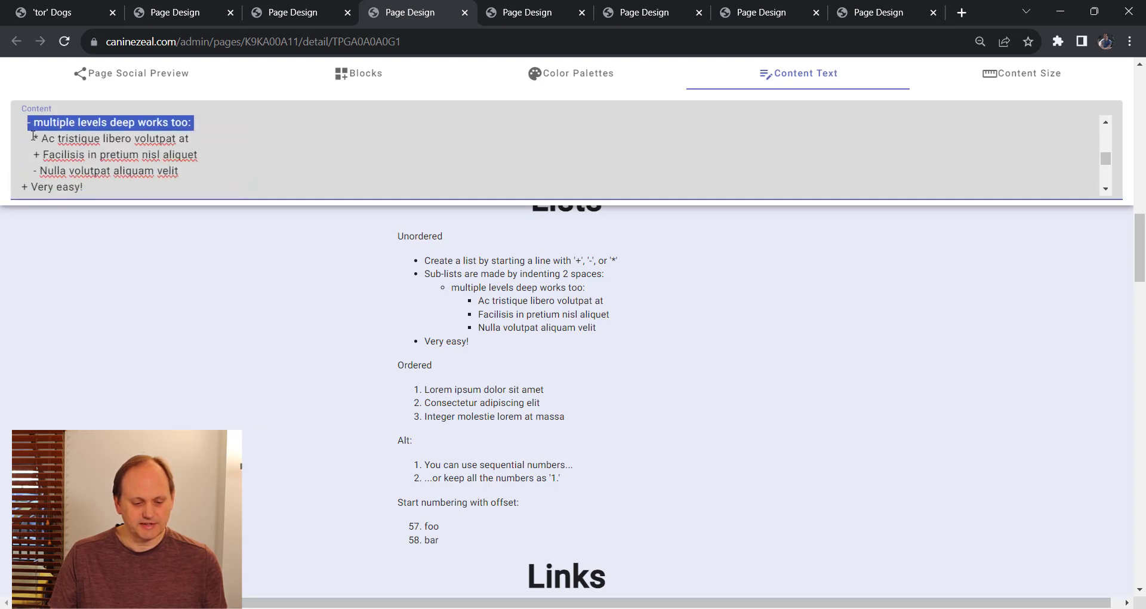
left_click(33, 135)
scroll(75, 181, "up", 2)
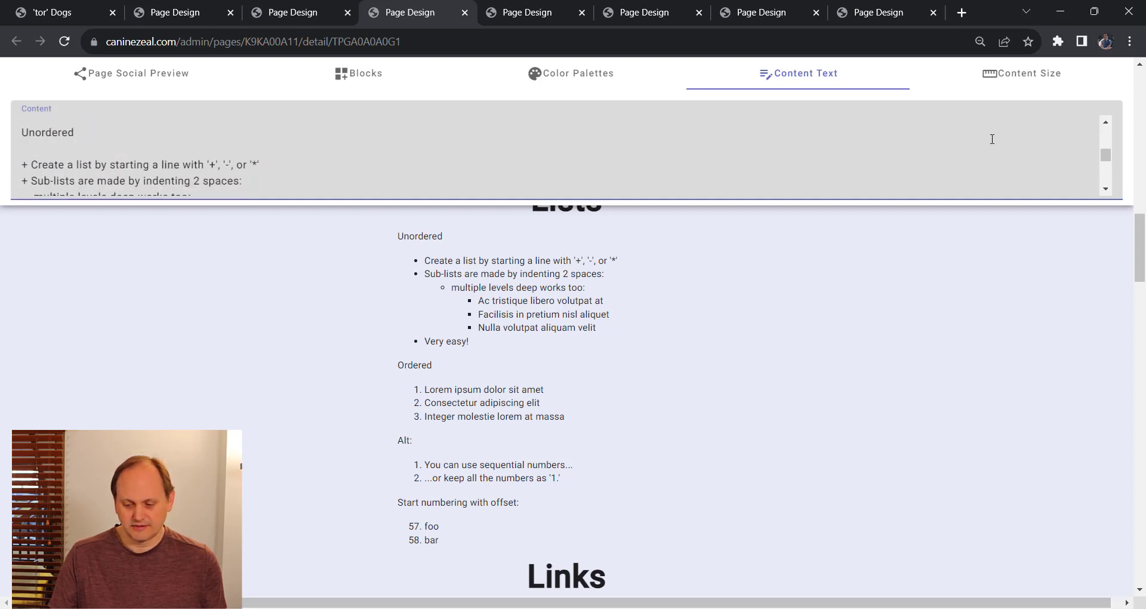
left_click(1106, 189)
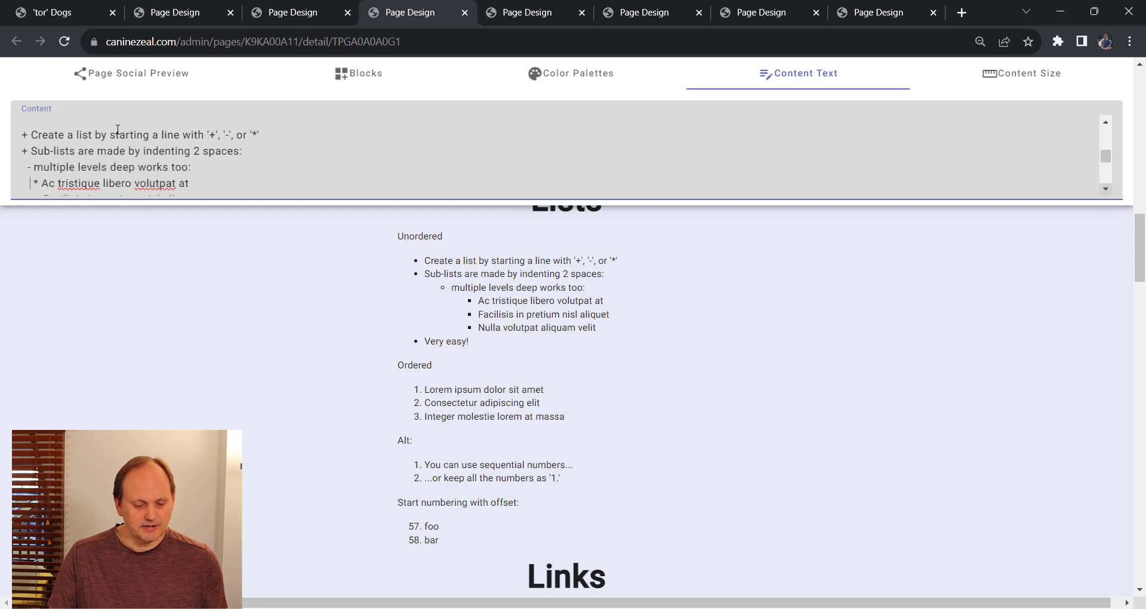
left_click(26, 169)
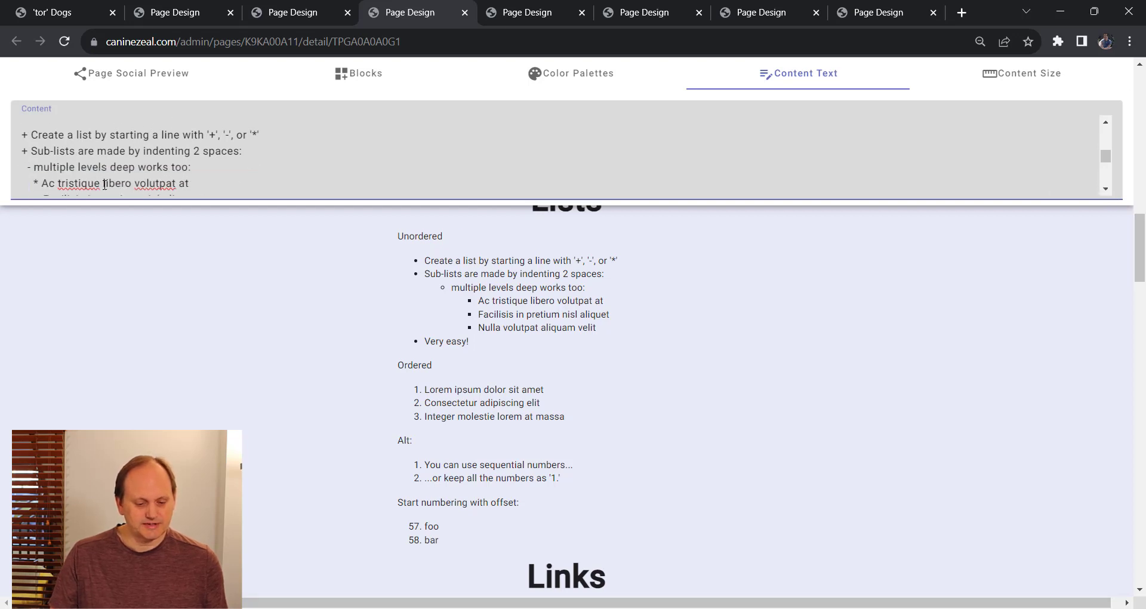
left_click_drag(27, 166, 23, 173)
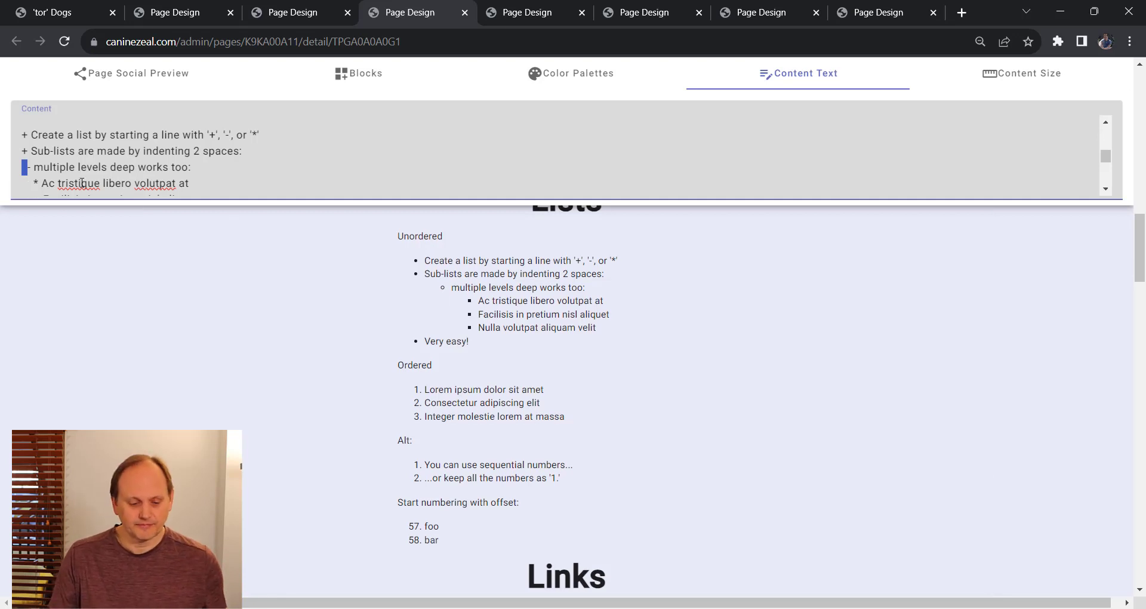
- Highlight the "1." marker of the first ordered list item, and examine the alternative list's repeated "1." numbering in the block's content
scroll(177, 154, "down", 1)
scroll(187, 154, "down", 1)
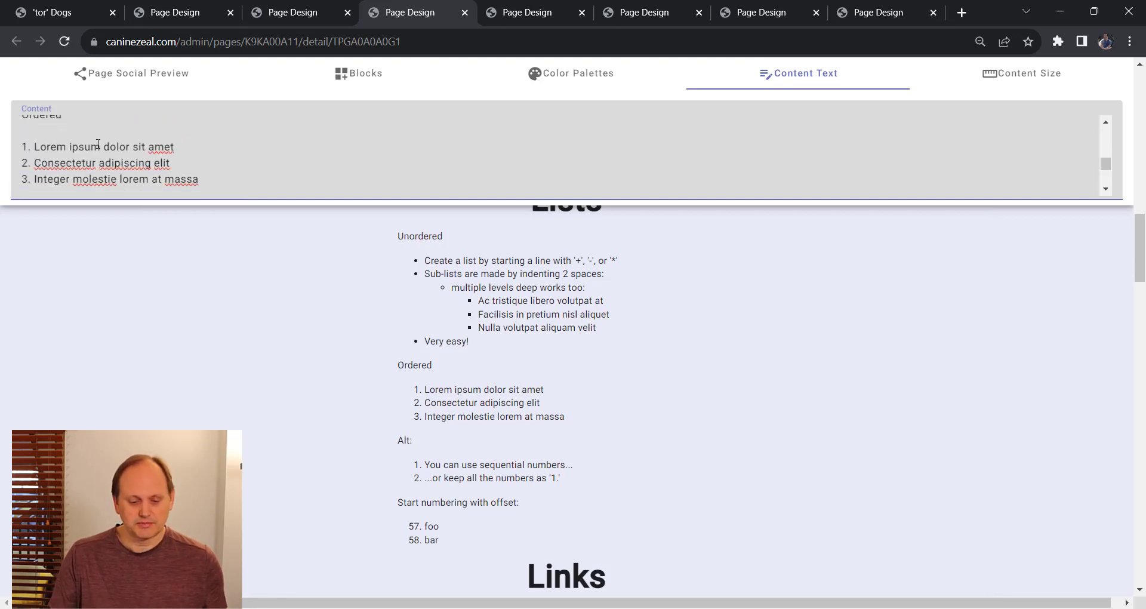
left_click_drag(21, 147, 33, 154)
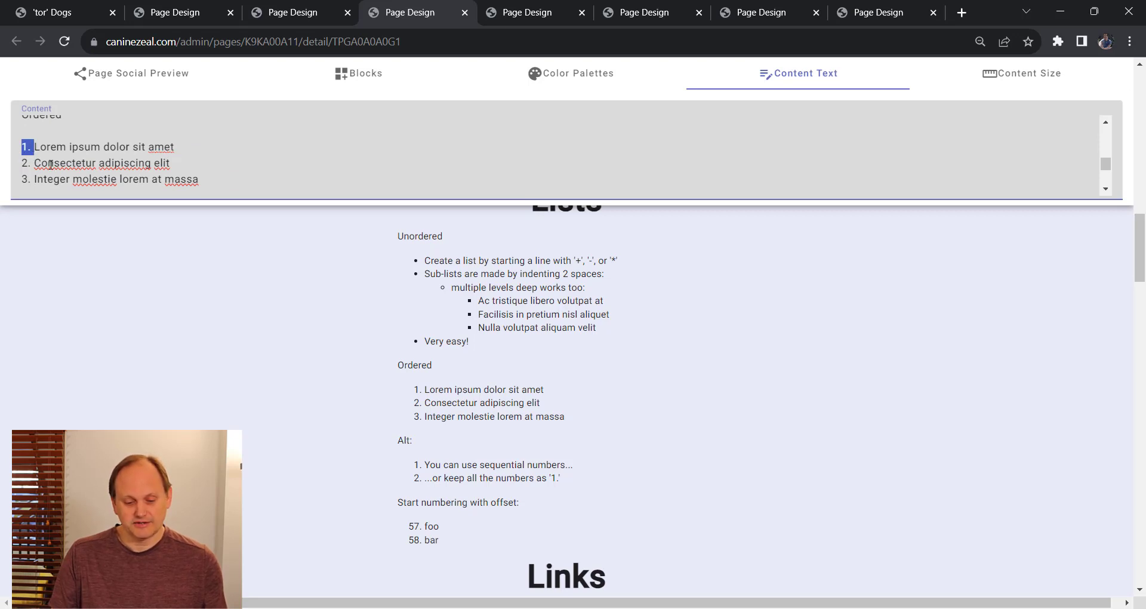
scroll(54, 166, "down", 1)
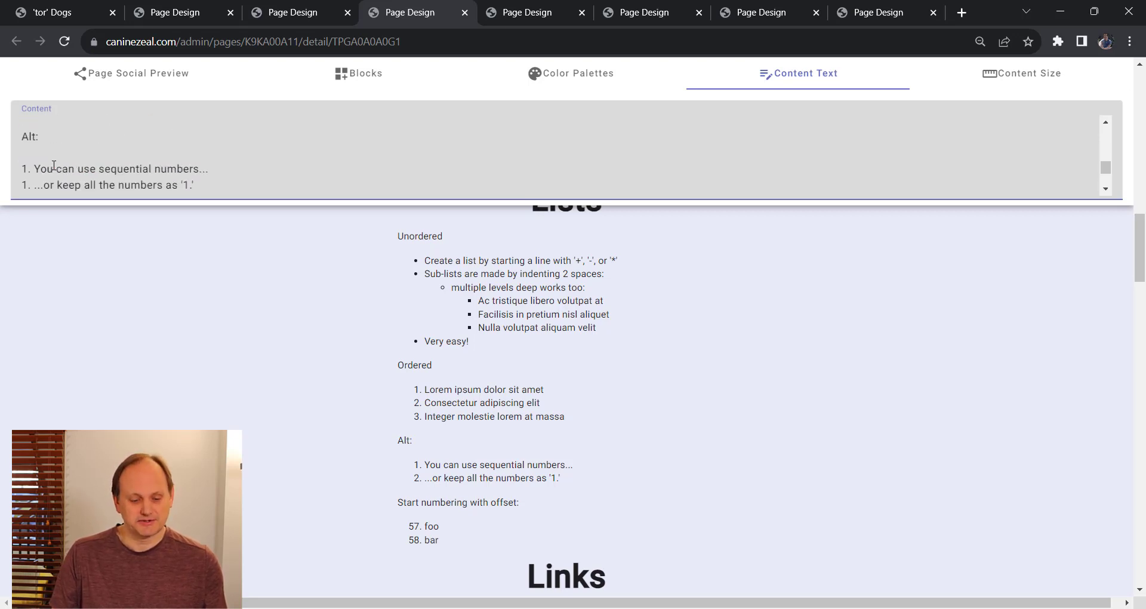
scroll(53, 165, "down", 1)
scroll(36, 167, "up", 1)
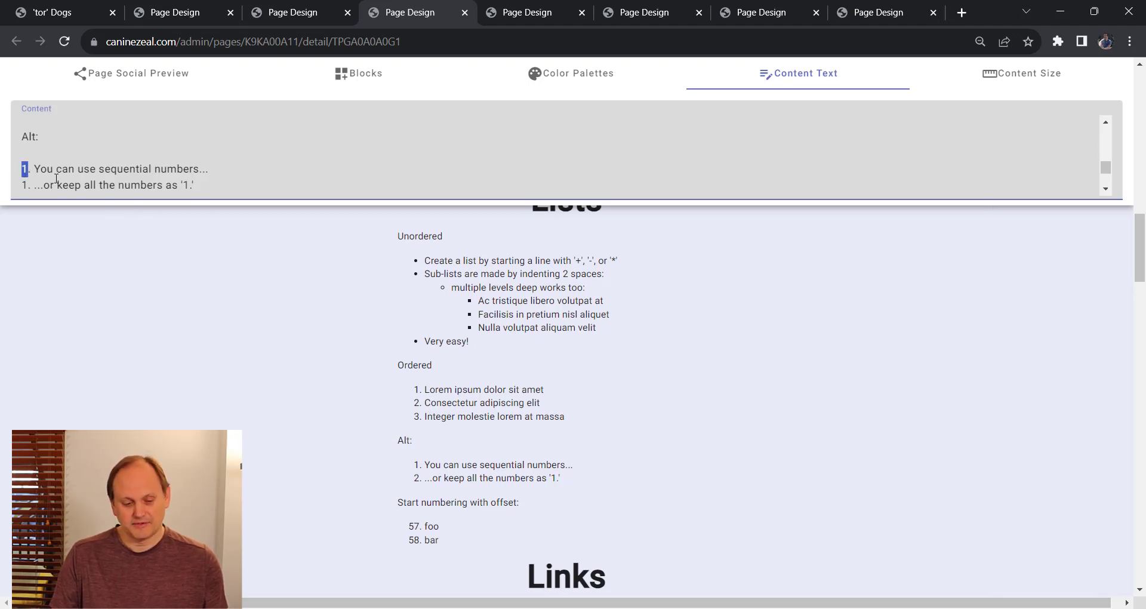
- Highlight the "57." marker before foo in the offset list's markup and compare it with the numbered list on the page
scroll(106, 175, "down", 1)
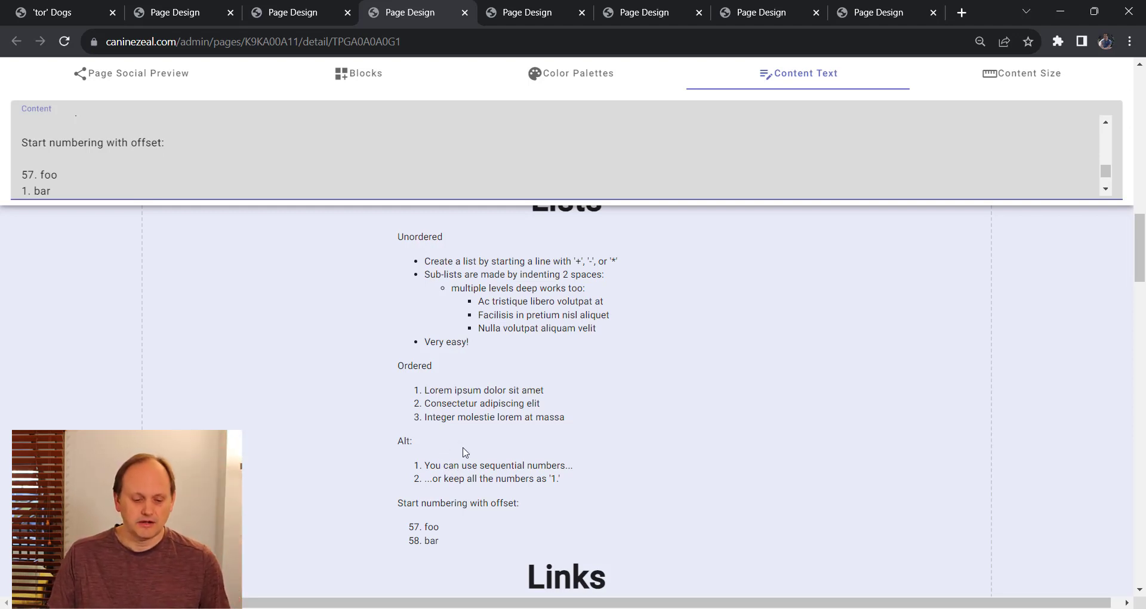
left_click_drag(38, 174, 21, 181)
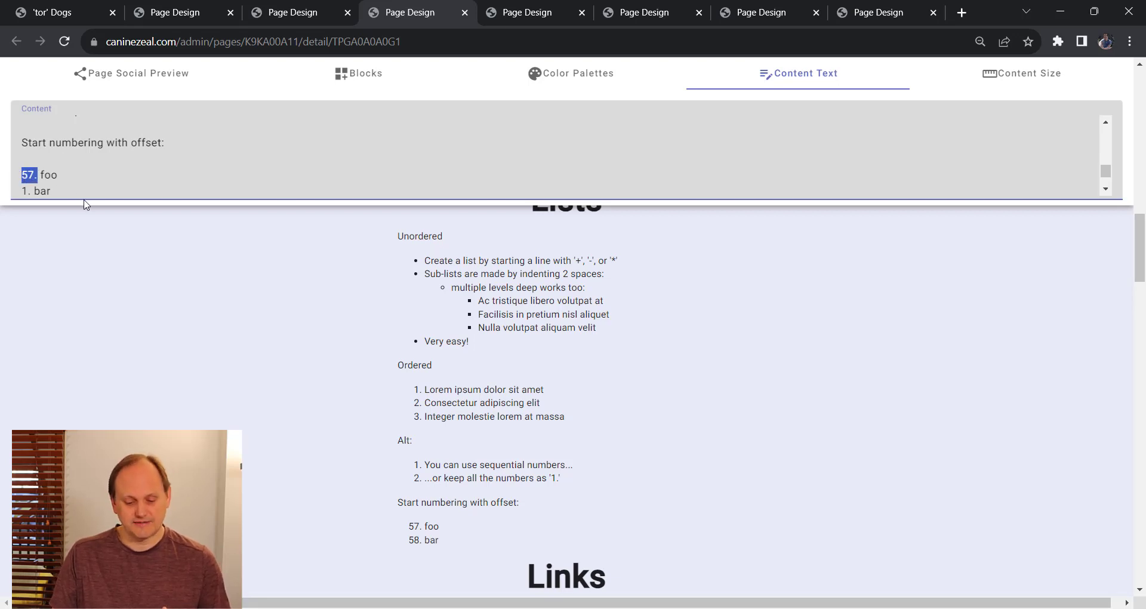
left_click(419, 532)
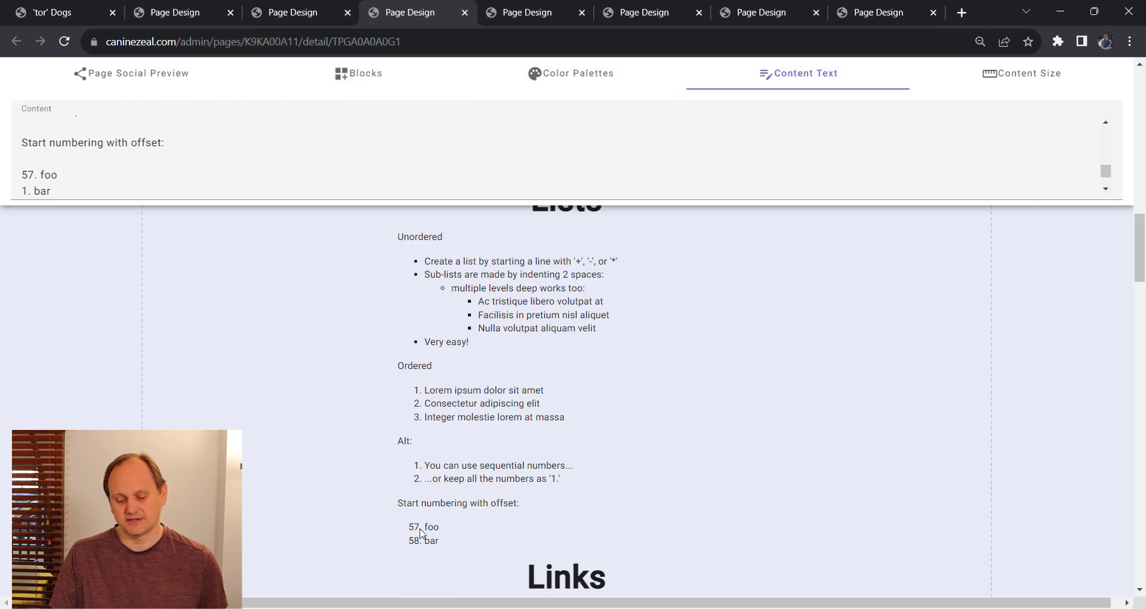
scroll(488, 488, "down", 3)
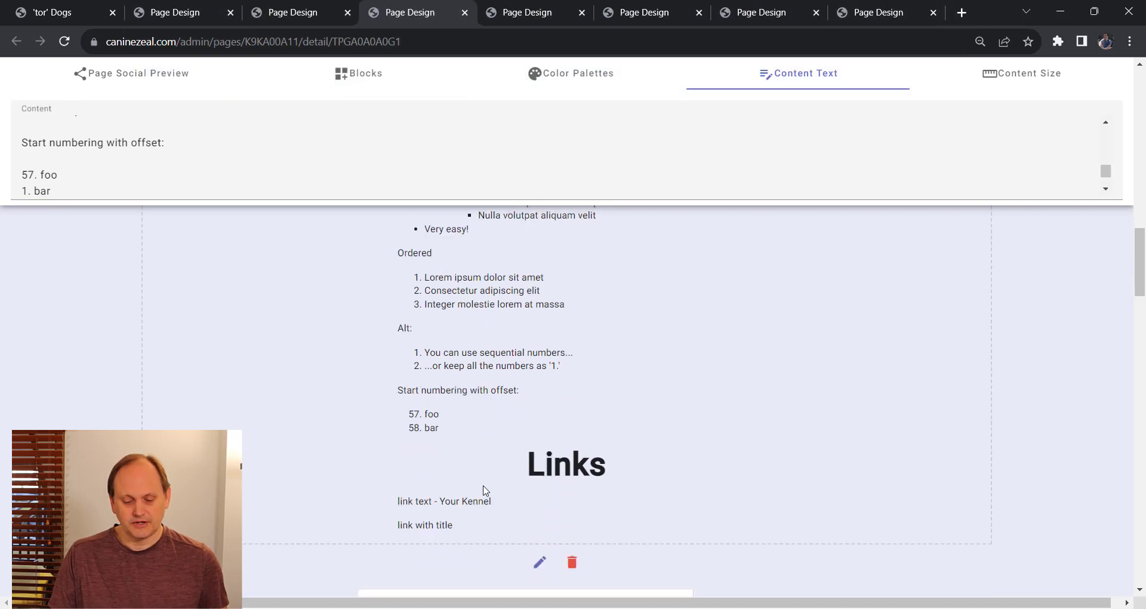
scroll(488, 489, "down", 1)
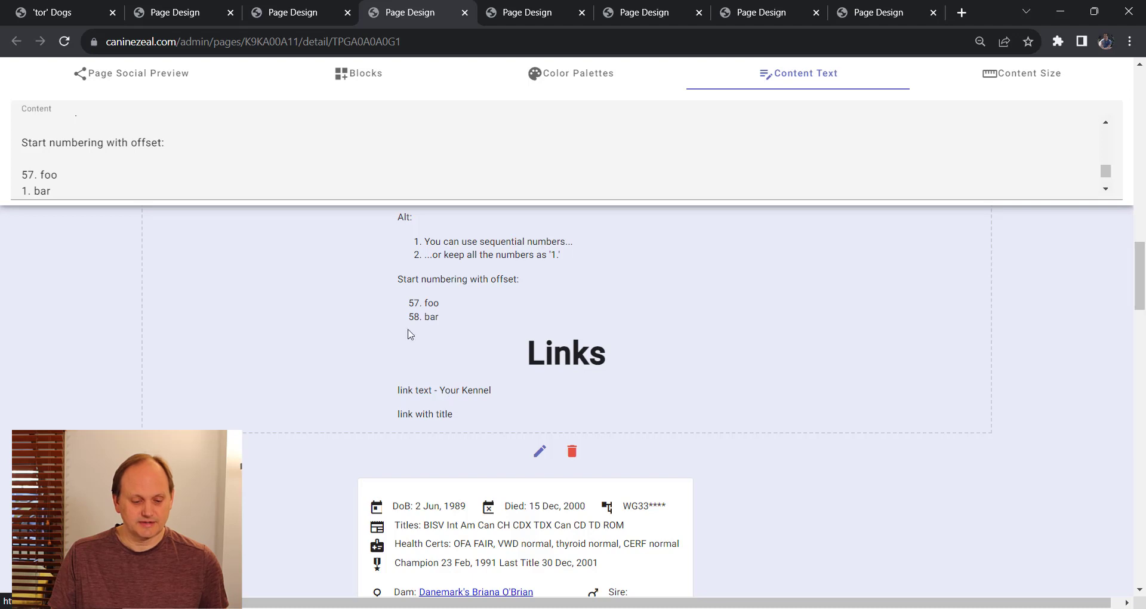
scroll(187, 153, "down", 3)
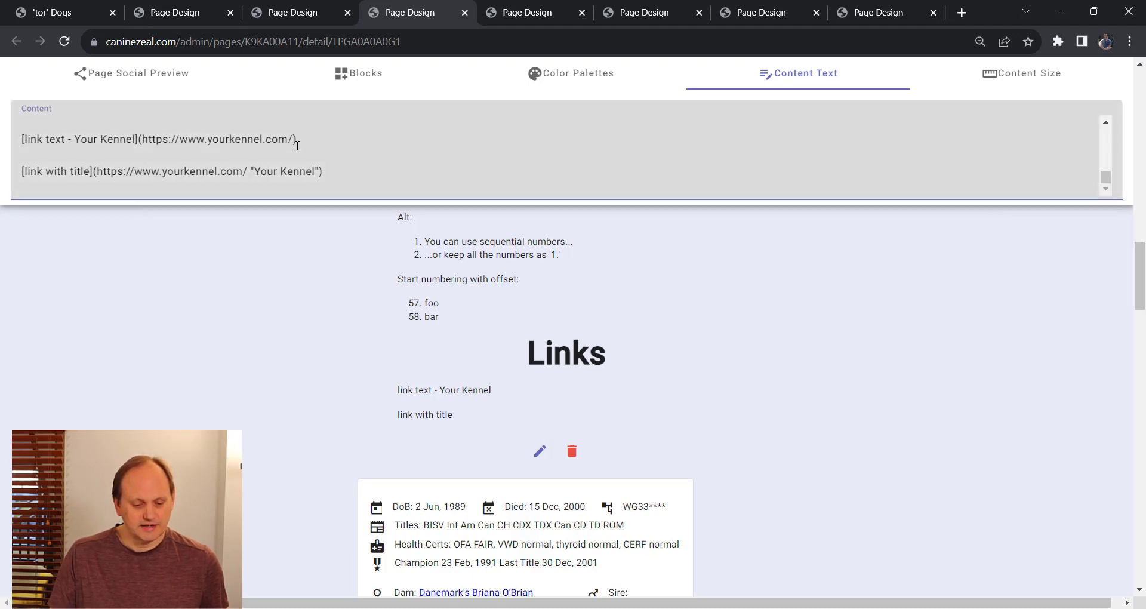
left_click_drag(297, 141, 154, 129)
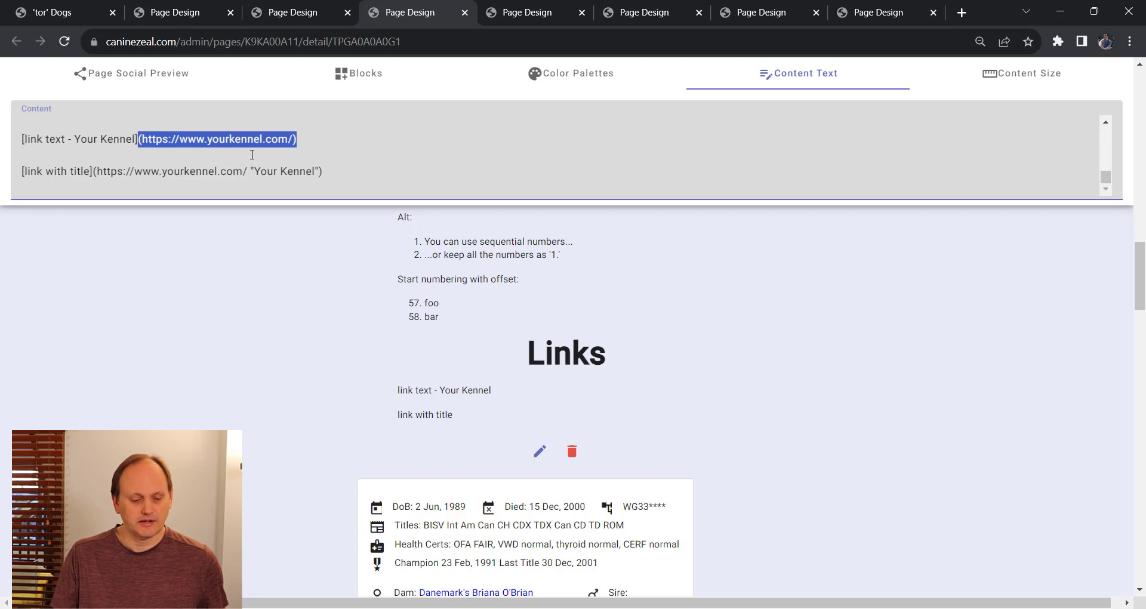
left_click_drag(135, 139, 25, 147)
left_click_drag(141, 139, 289, 142)
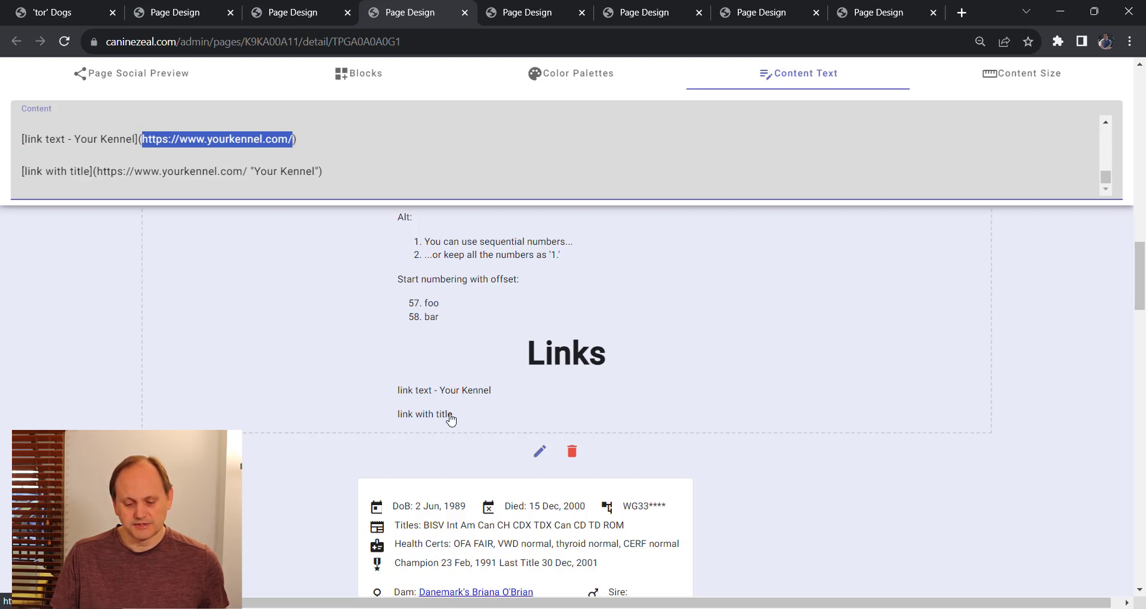
mouse_move(450, 421)
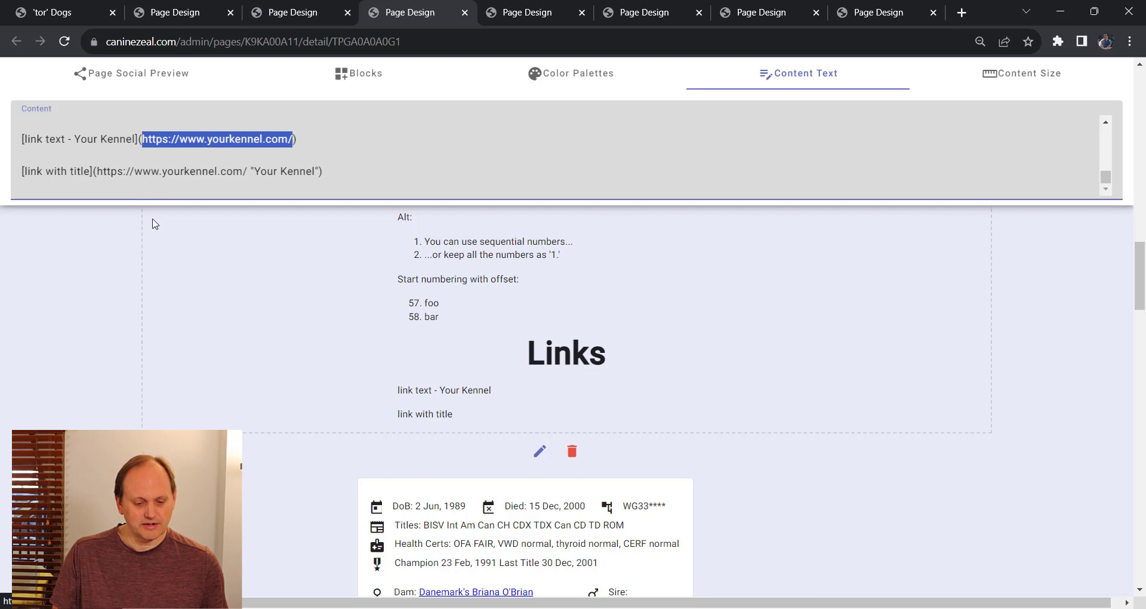
- Highlight the quoted title "Your Kennel" in the second link's markup, and return to the heading lines of the block's content
left_click_drag(318, 173, 250, 172)
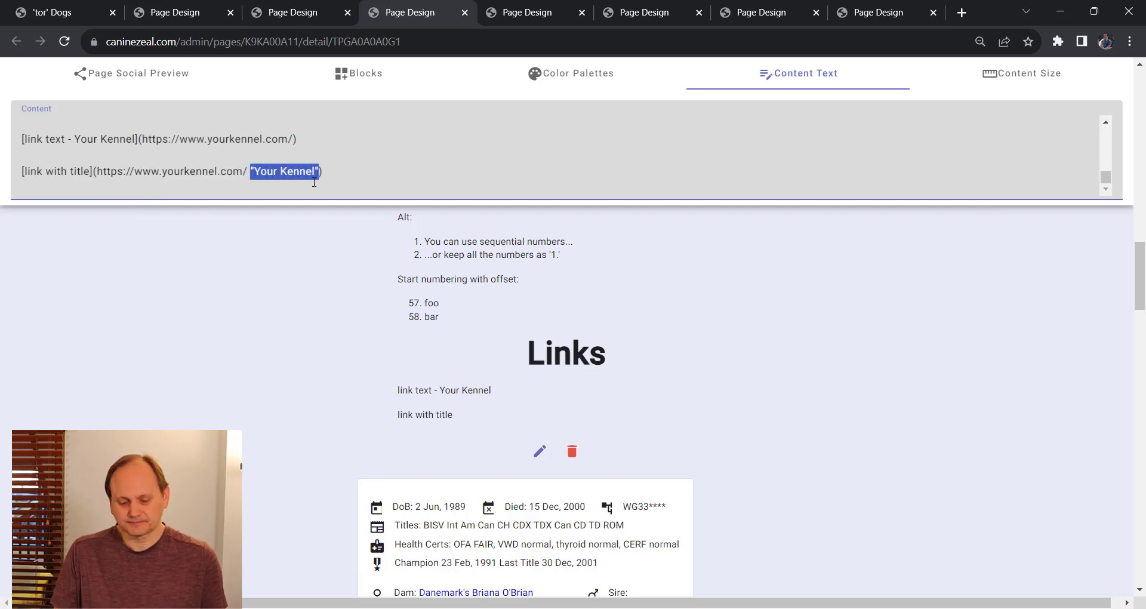
scroll(382, 183, "down", 1)
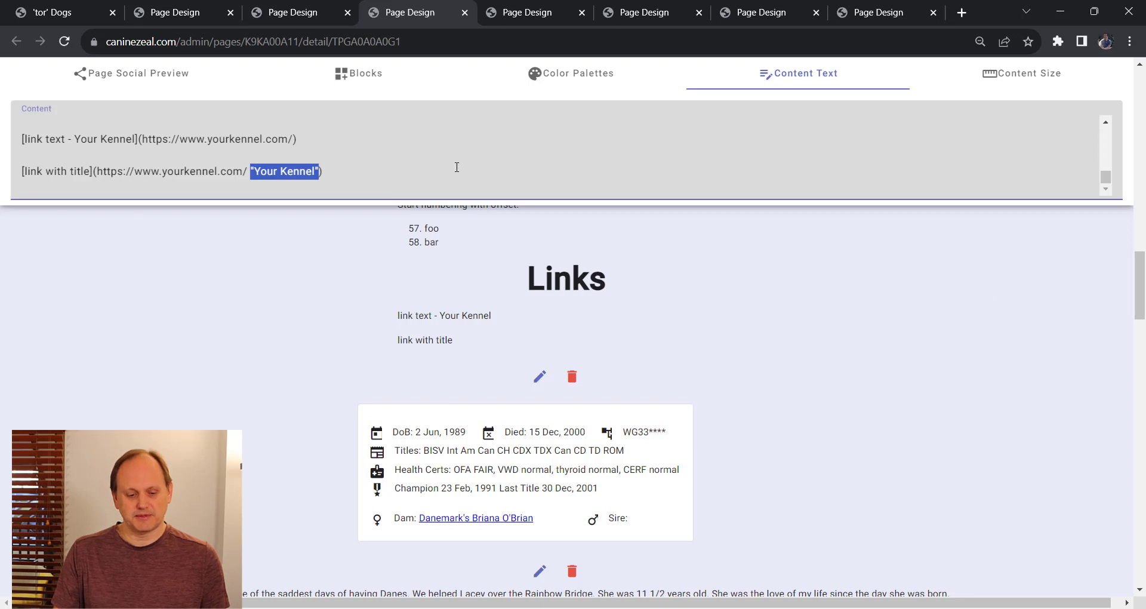
scroll(457, 168, "up", 10)
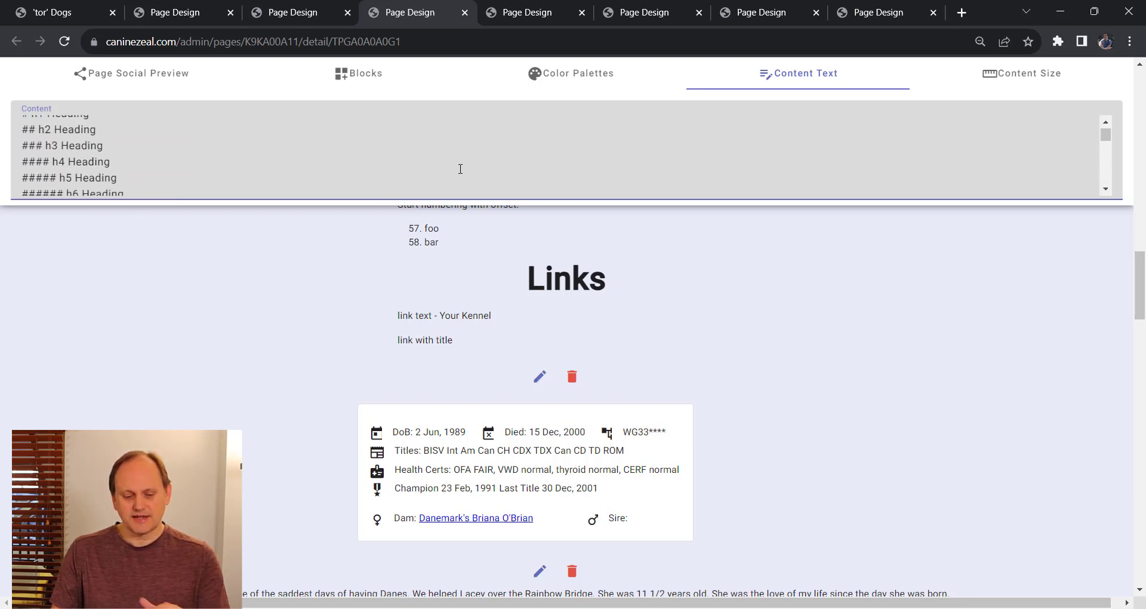
- Replace all of the Rich Text block's Markdown sample with the copied two-paragraph text about Lacey's career
scroll(461, 169, "up", 5)
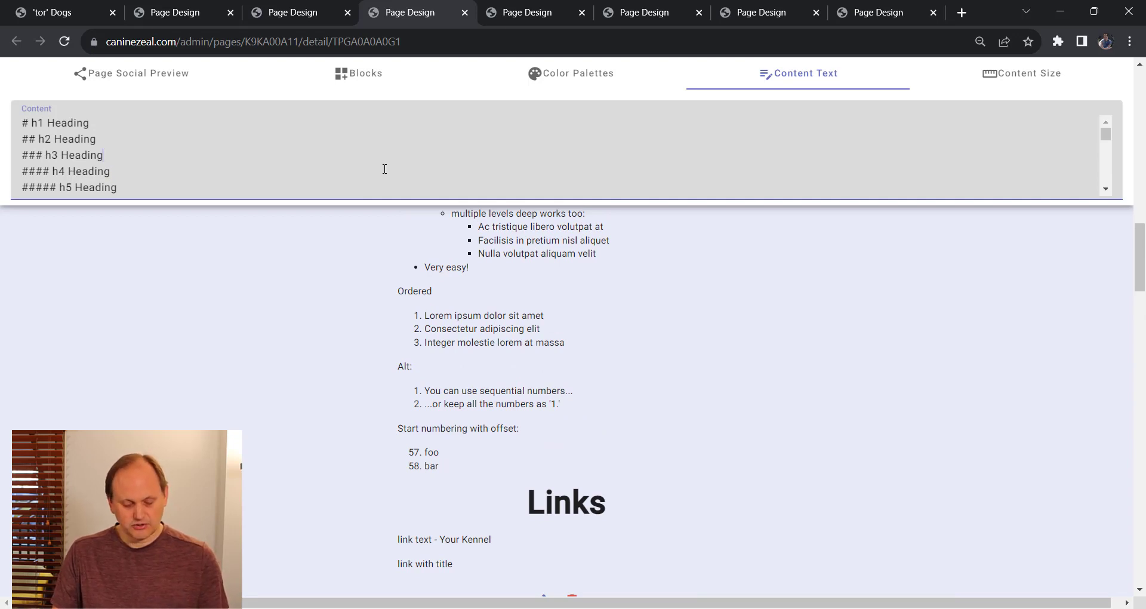
key("ctrl+a")
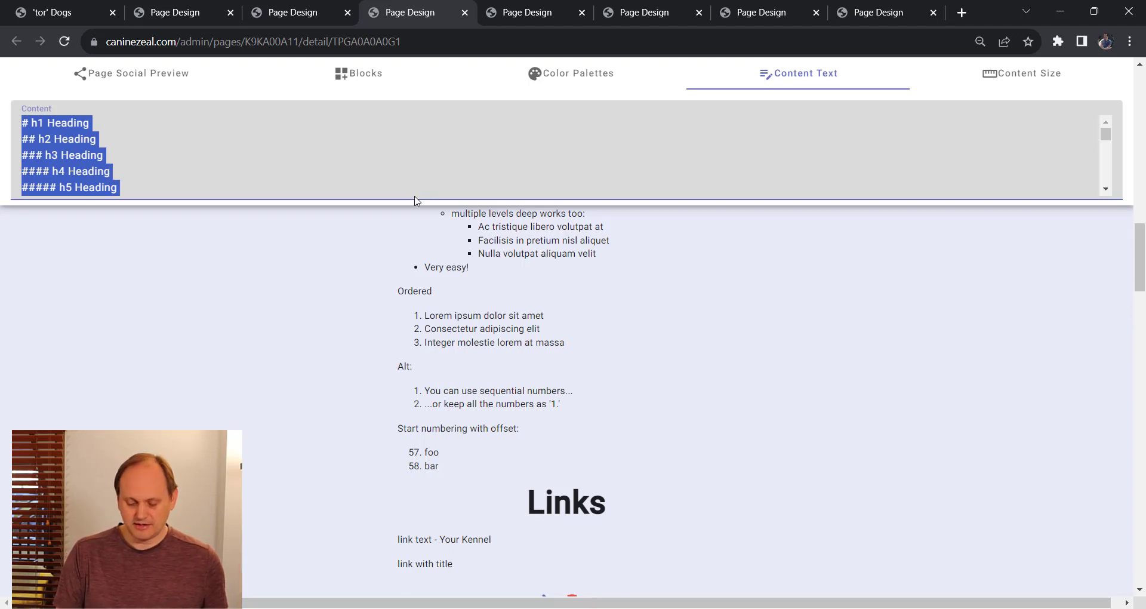
key("Delete")
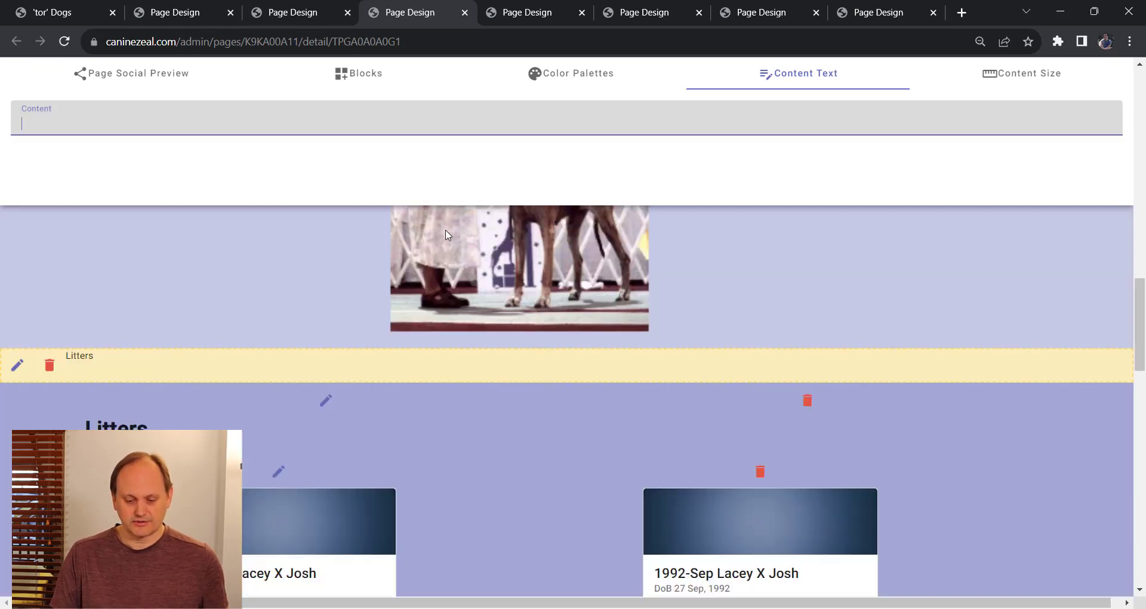
scroll(448, 235, "up", 10)
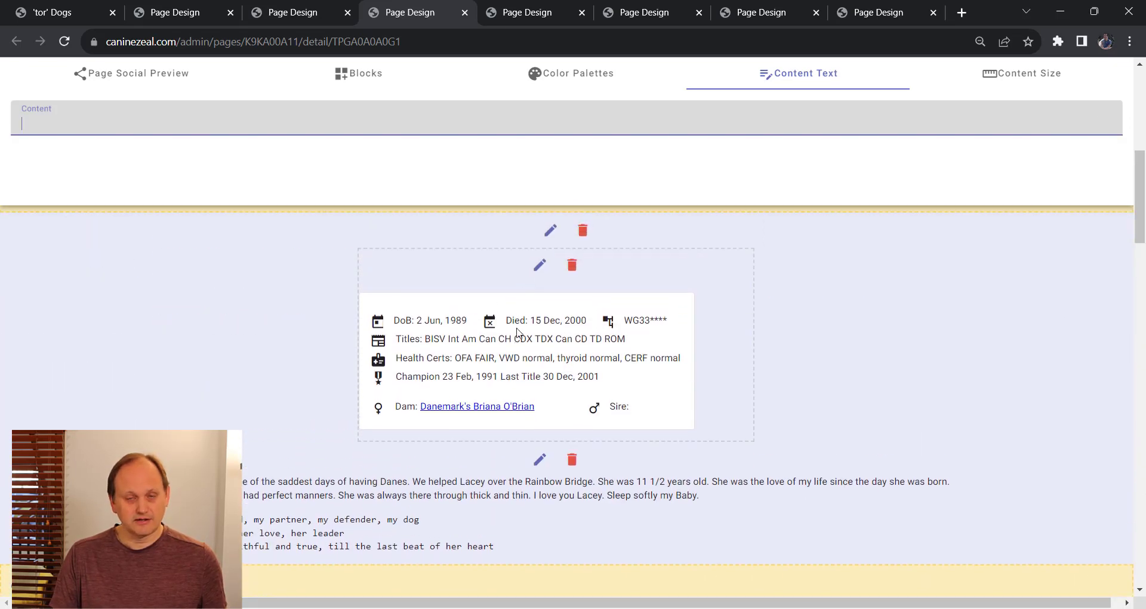
scroll(517, 332, "up", 3)
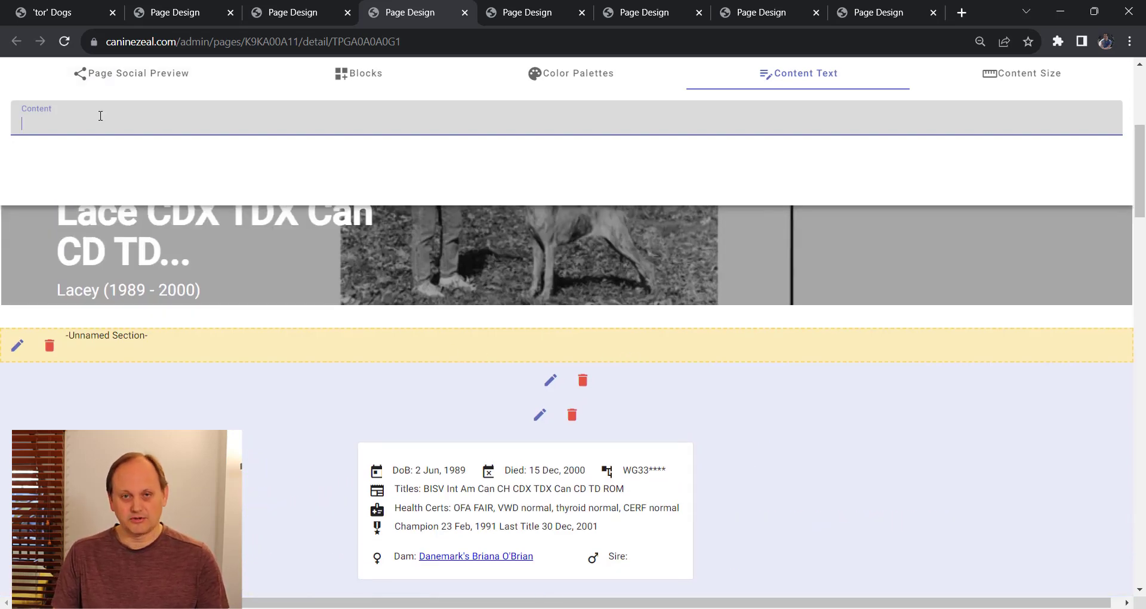
key("ctrl+v")
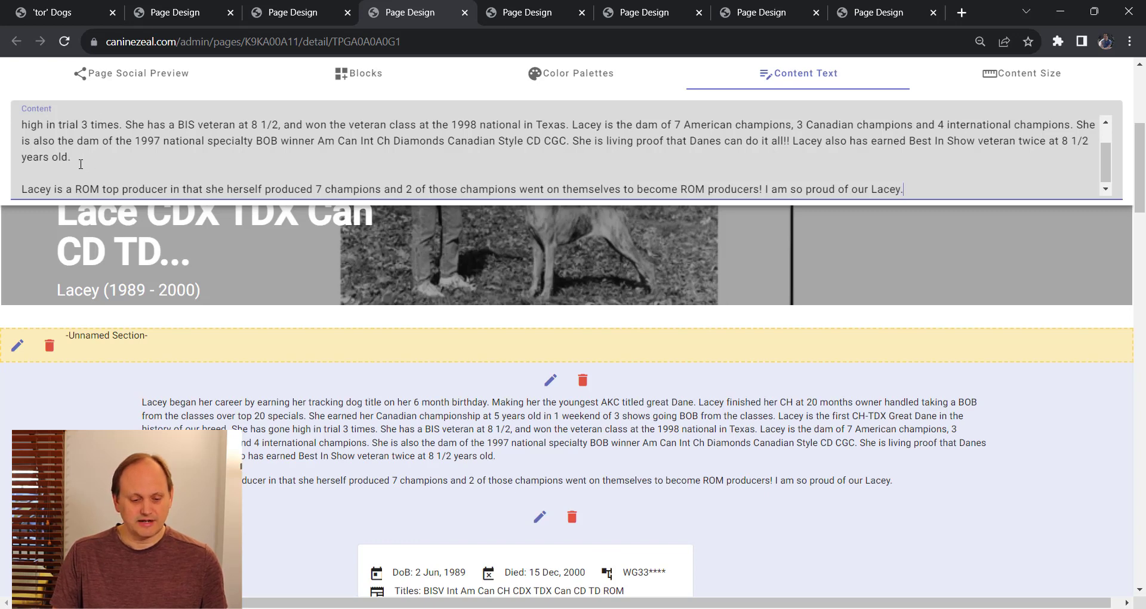
- Remove the break between the two paragraphs about Lacey and reinsert a blank line between them
scroll(87, 160, "up", 2)
scroll(79, 159, "down", 1)
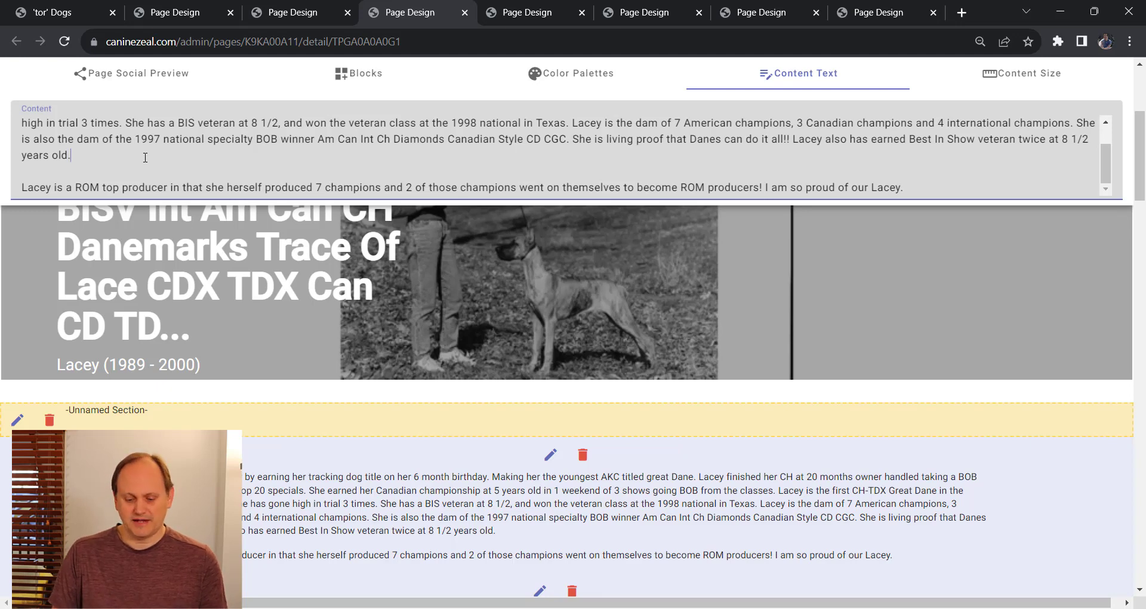
scroll(514, 477, "down", 1)
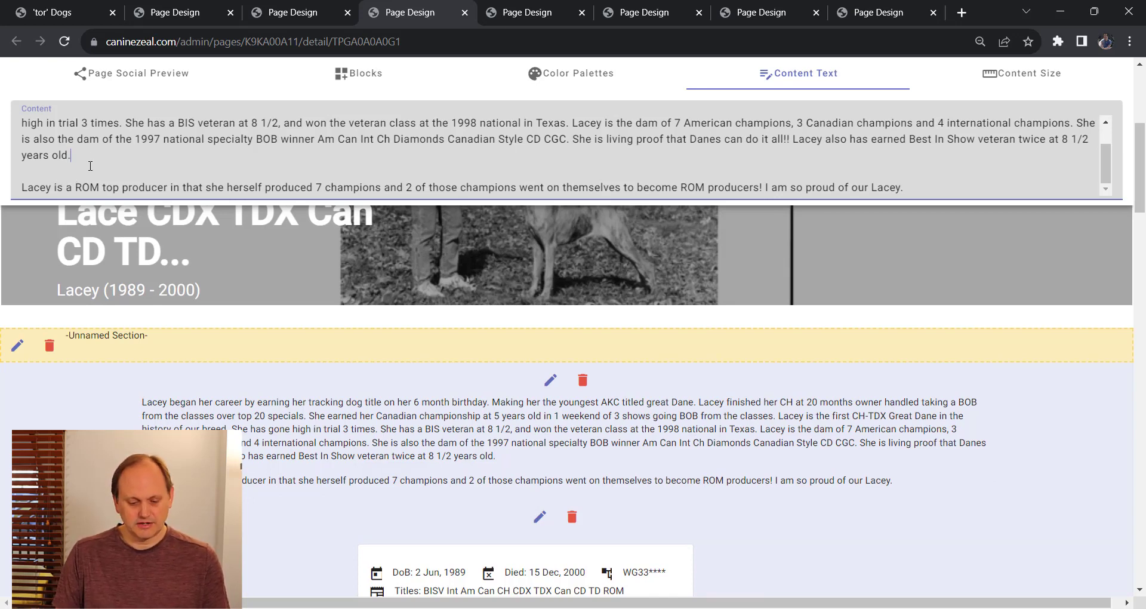
key("Delete")
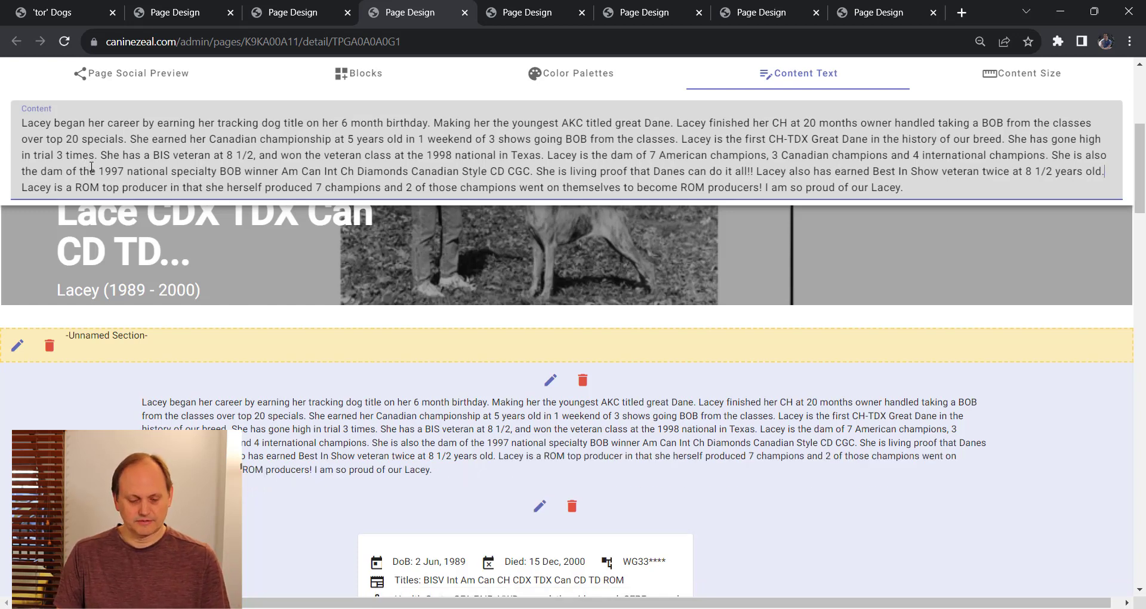
key("Return")
key("Return")
scroll(79, 163, "down", 1)
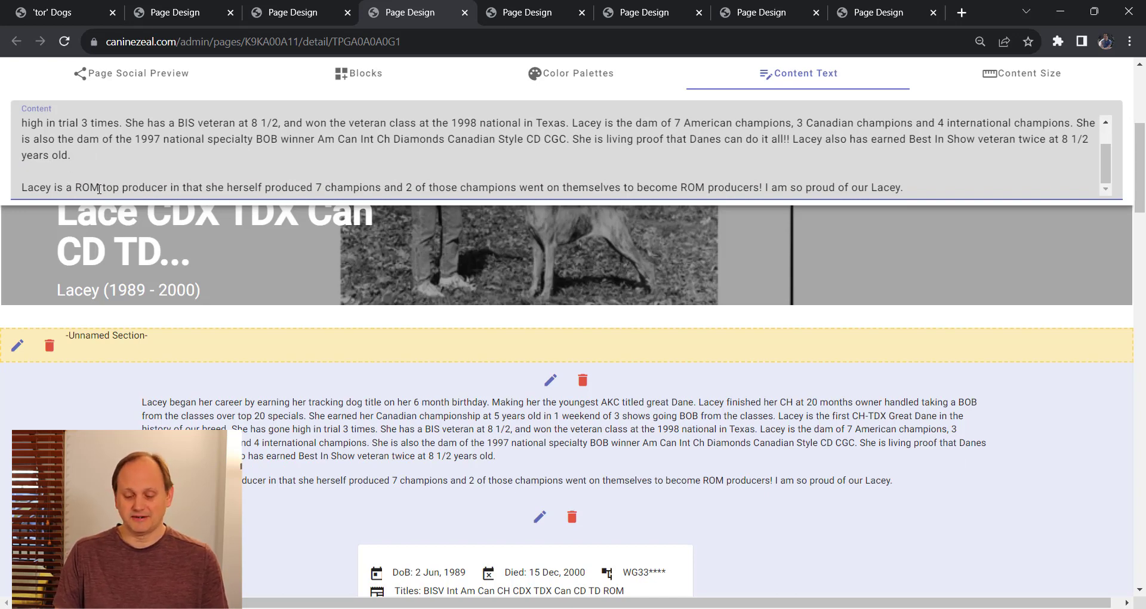
- Move the block with Lacey's career text below the dog summary card and back above it
scroll(493, 271, "down", 3)
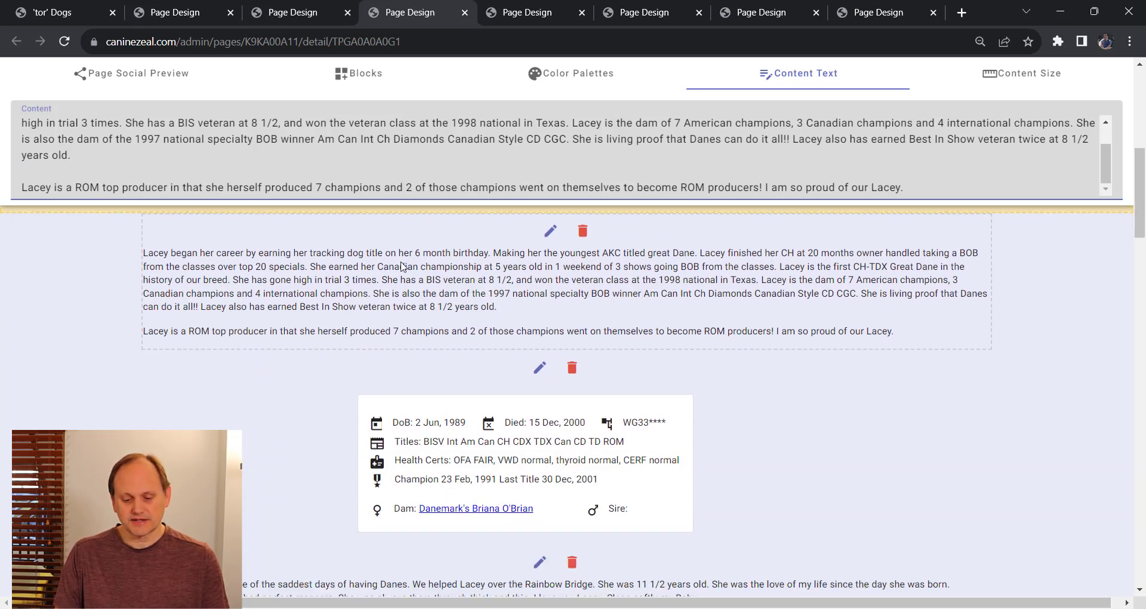
left_click_drag(385, 263, 771, 451)
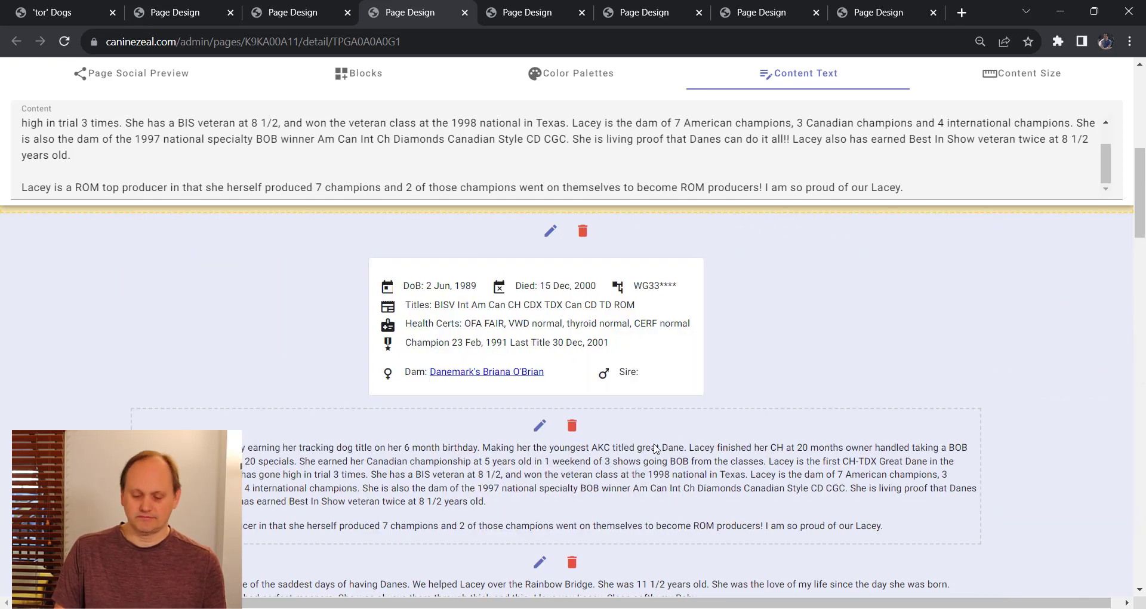
scroll(656, 437, "down", 3)
scroll(661, 435, "up", 1)
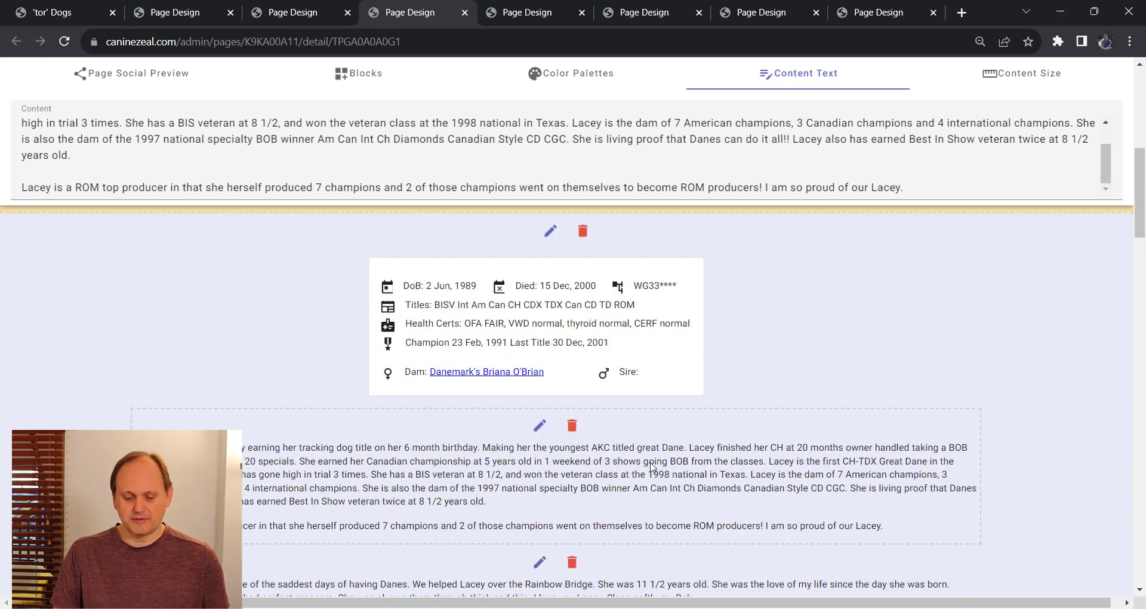
left_click_drag(645, 465, 413, 327)
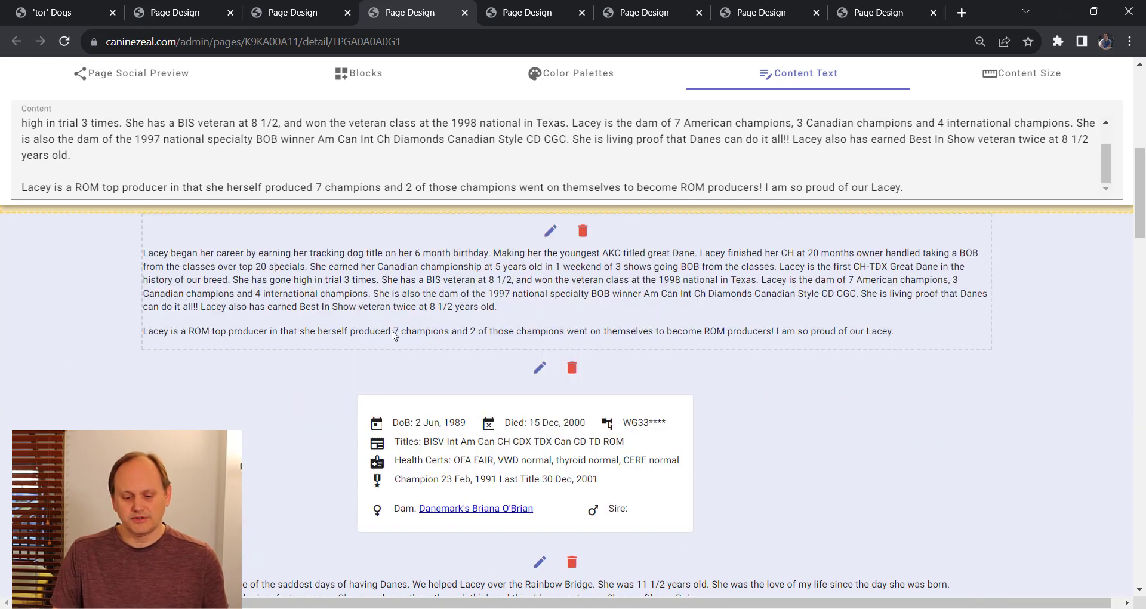
left_click_drag(429, 281, 642, 301)
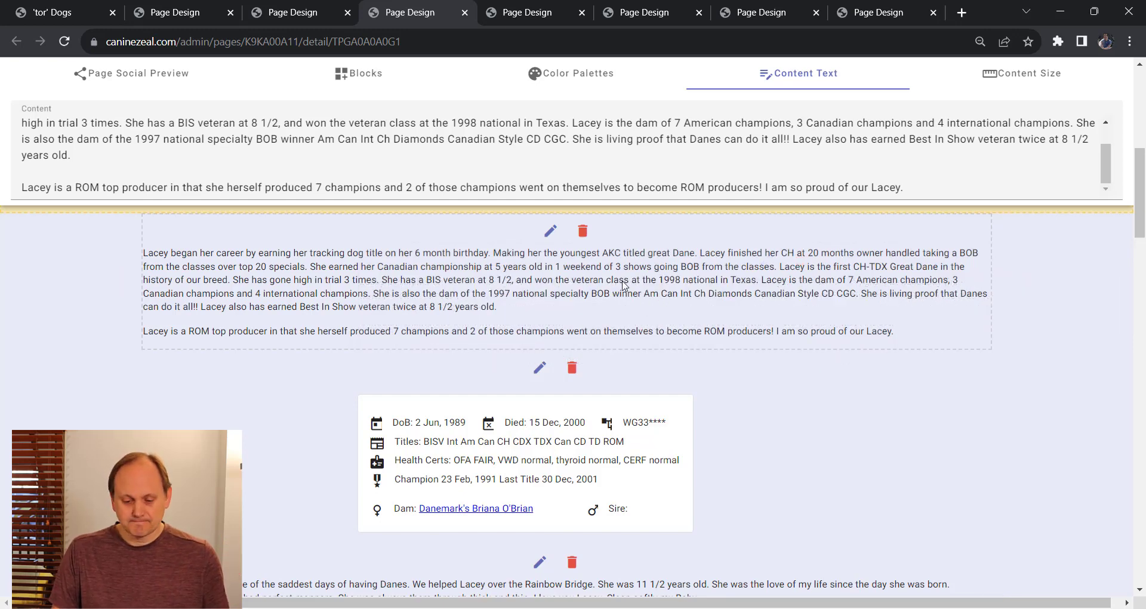
scroll(644, 303, "up", 1)
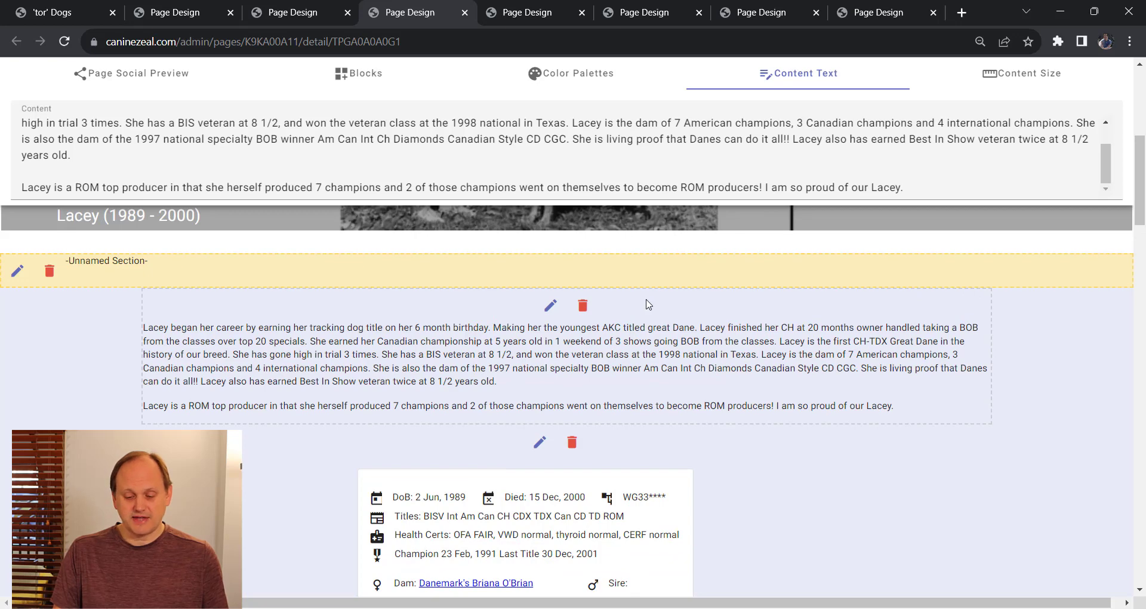
scroll(625, 345, "down", 1)
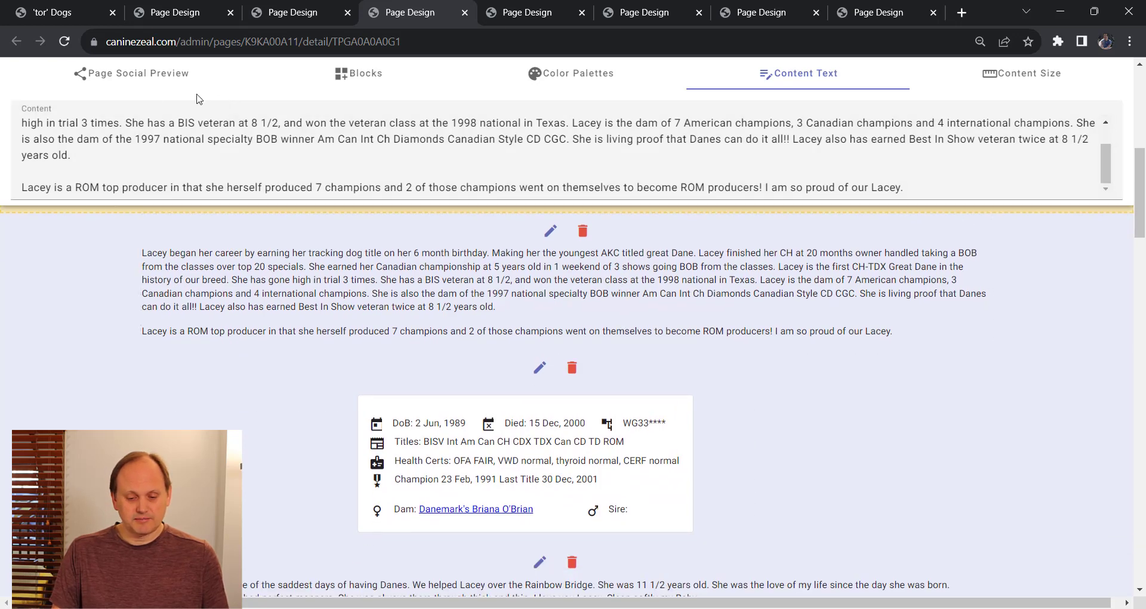
- Add a Photo block beneath the memorial poem, just above the Photos section
left_click(346, 85)
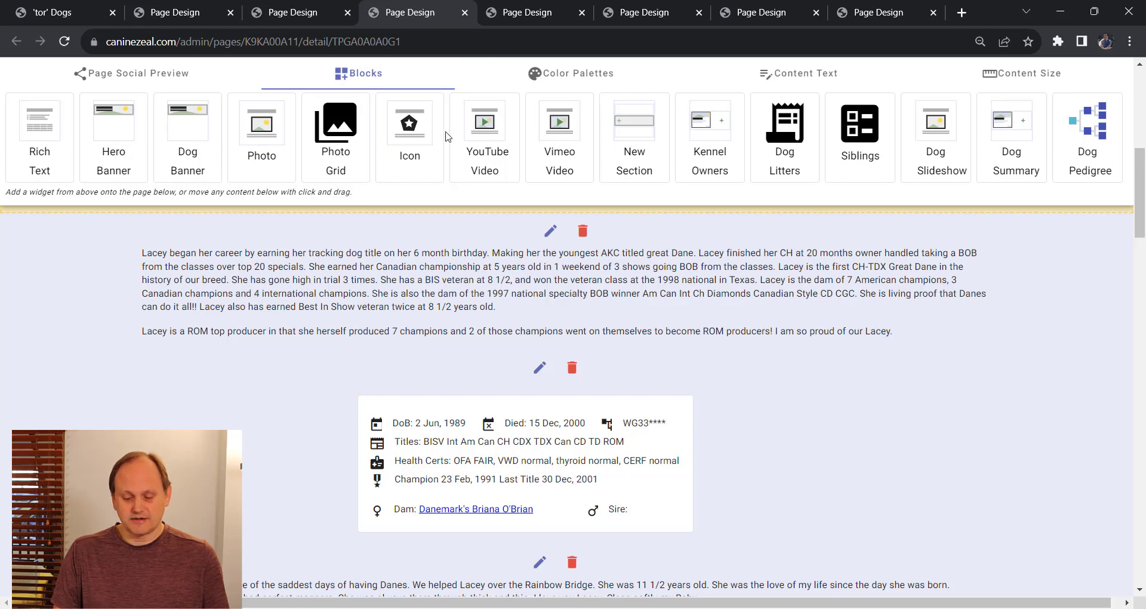
scroll(749, 340, "down", 5)
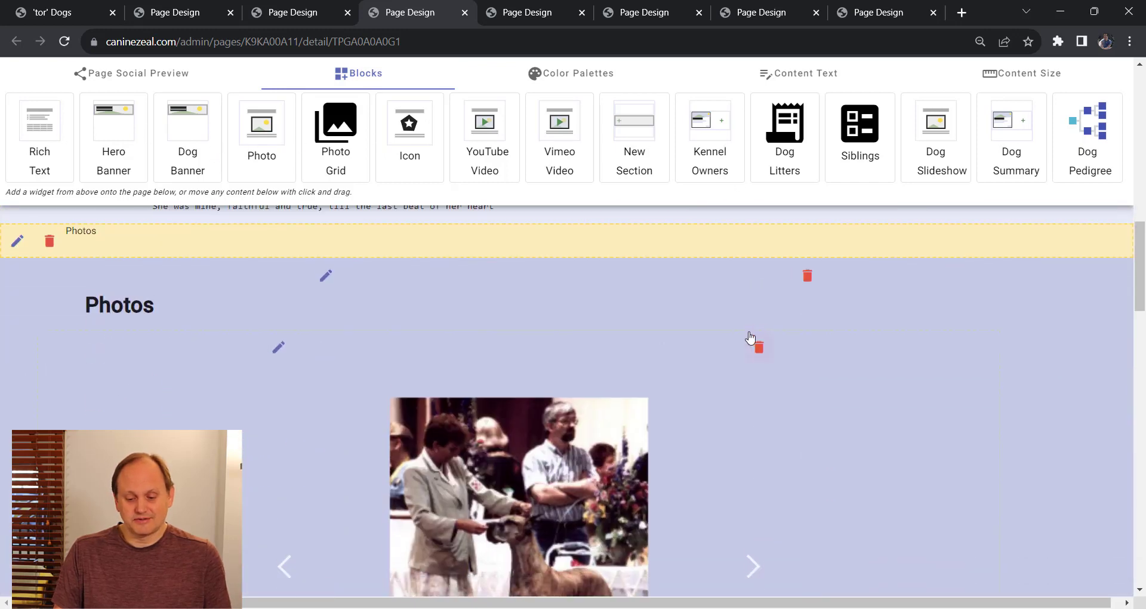
scroll(740, 339, "up", 2)
scroll(734, 340, "down", 5)
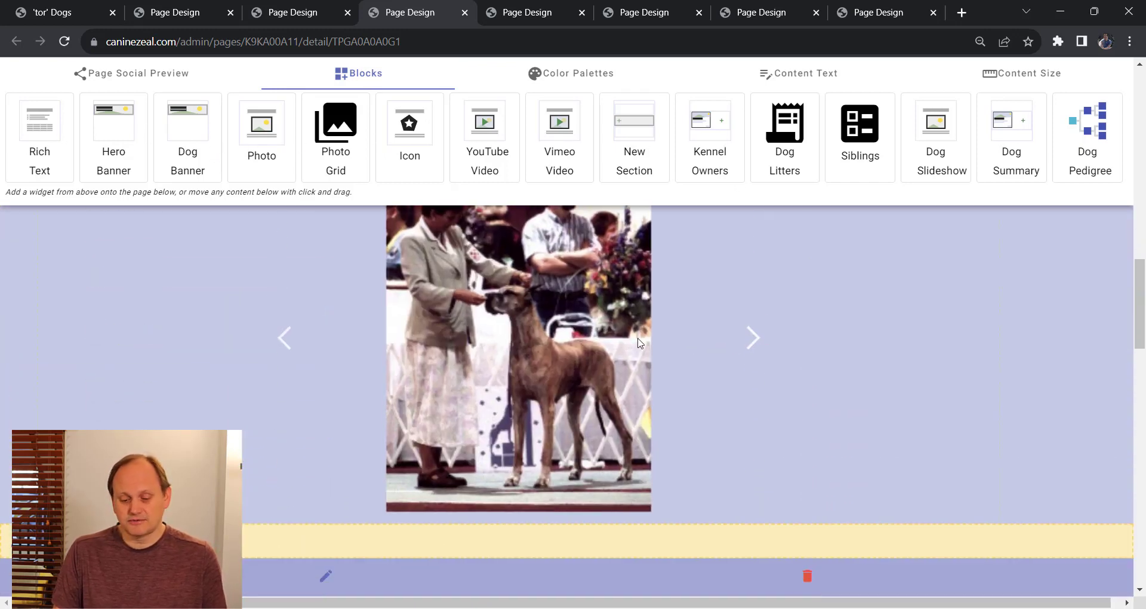
scroll(474, 303, "down", 3)
scroll(472, 307, "up", 8)
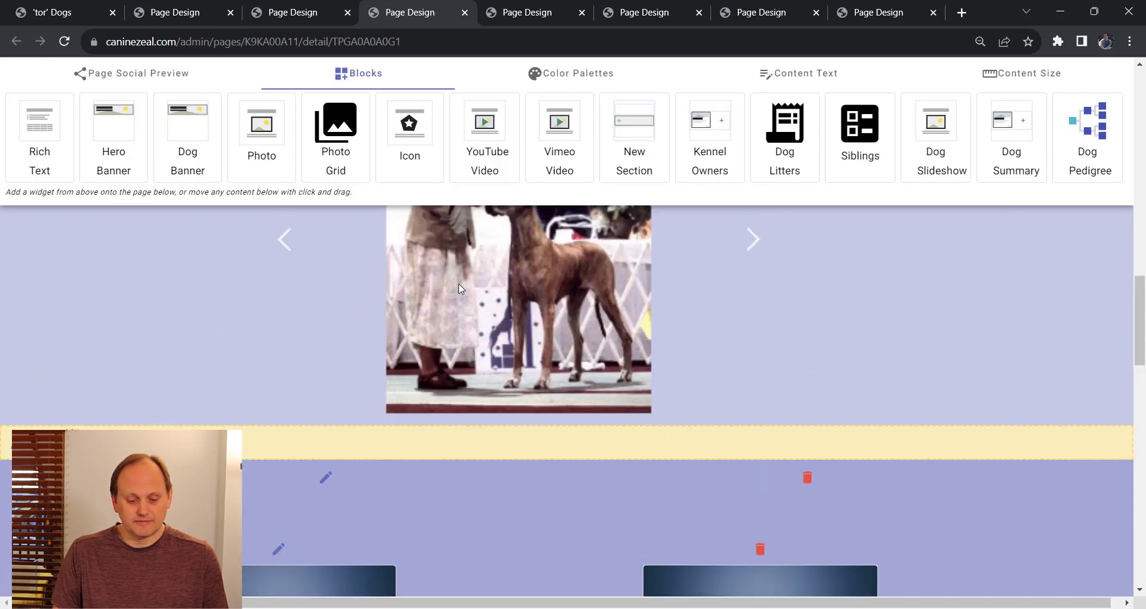
scroll(469, 316, "up", 2)
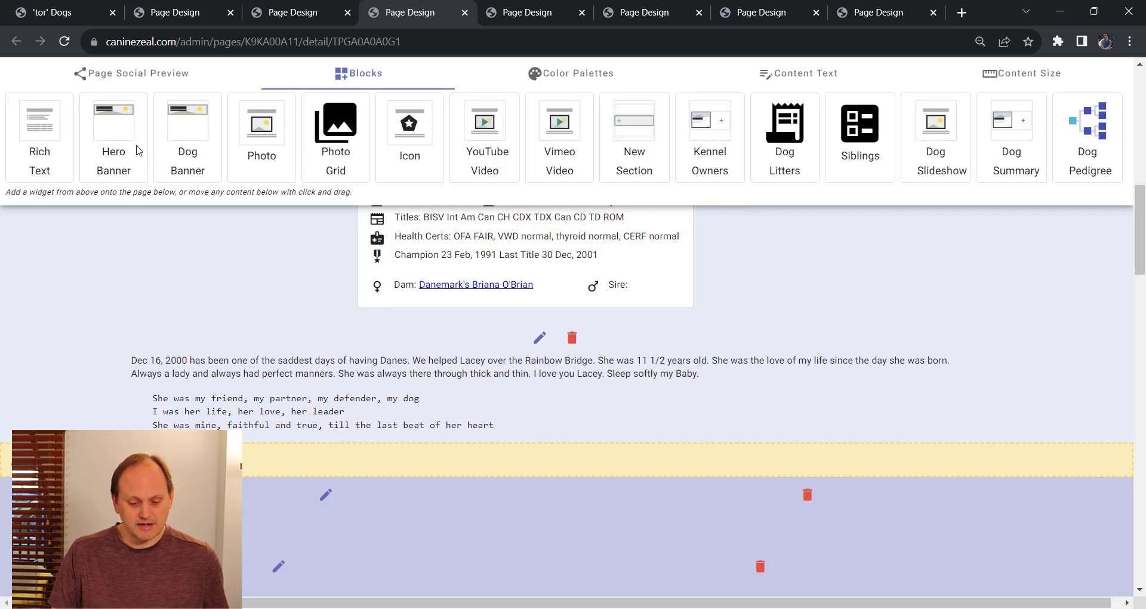
left_click_drag(272, 142, 955, 393)
scroll(951, 392, "down", 1)
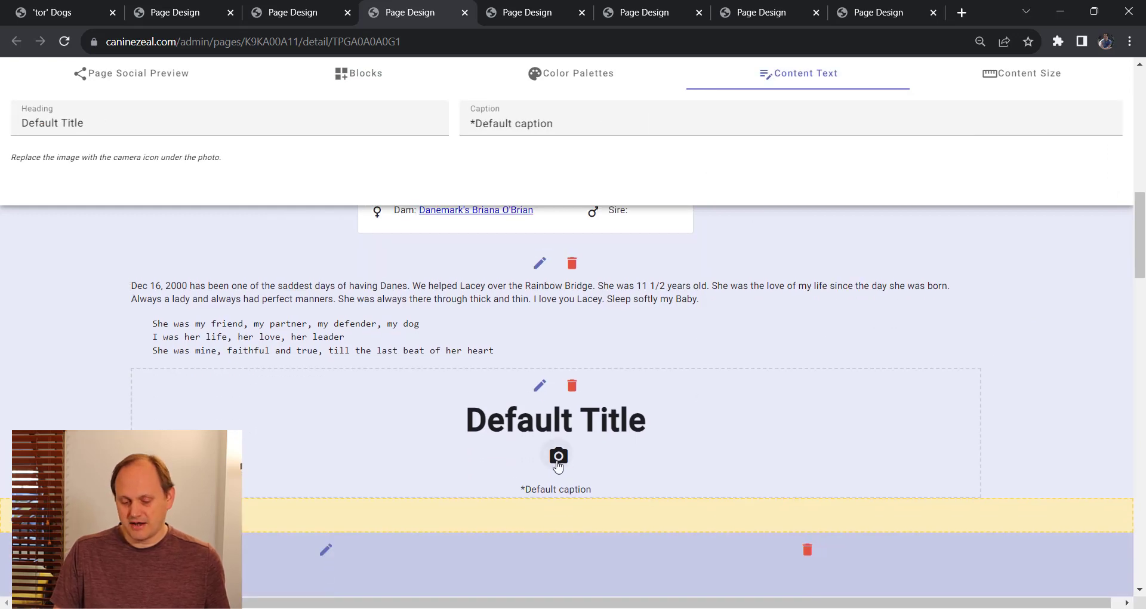
- Pick the kennel gallery photo of two women with a fawn Dane and the blue award sign for the Photo block, and open it for cropping
left_click(558, 459)
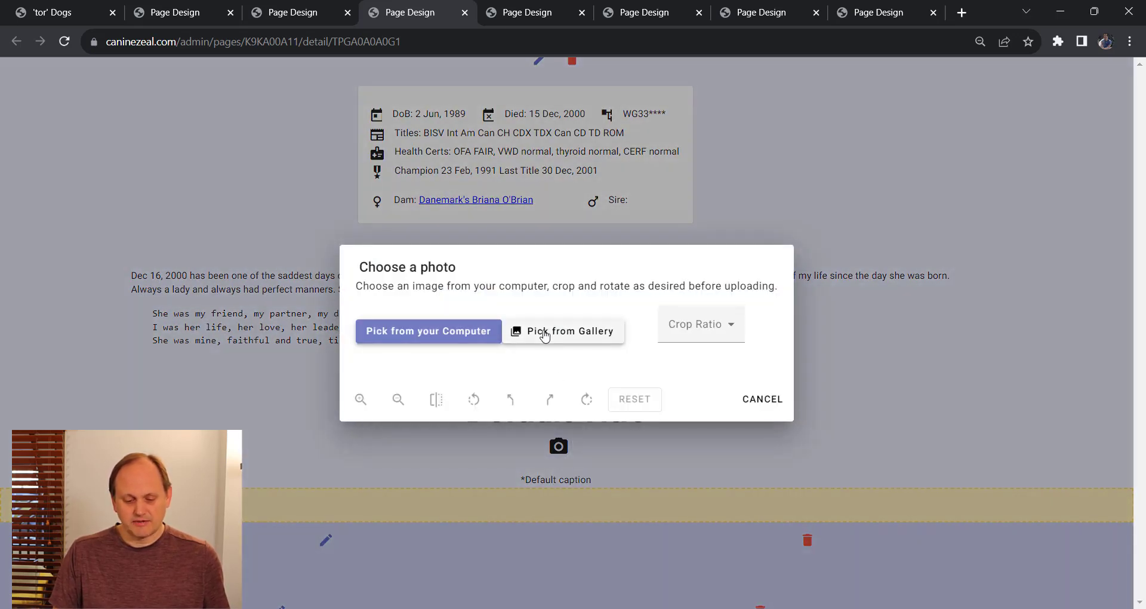
left_click(545, 334)
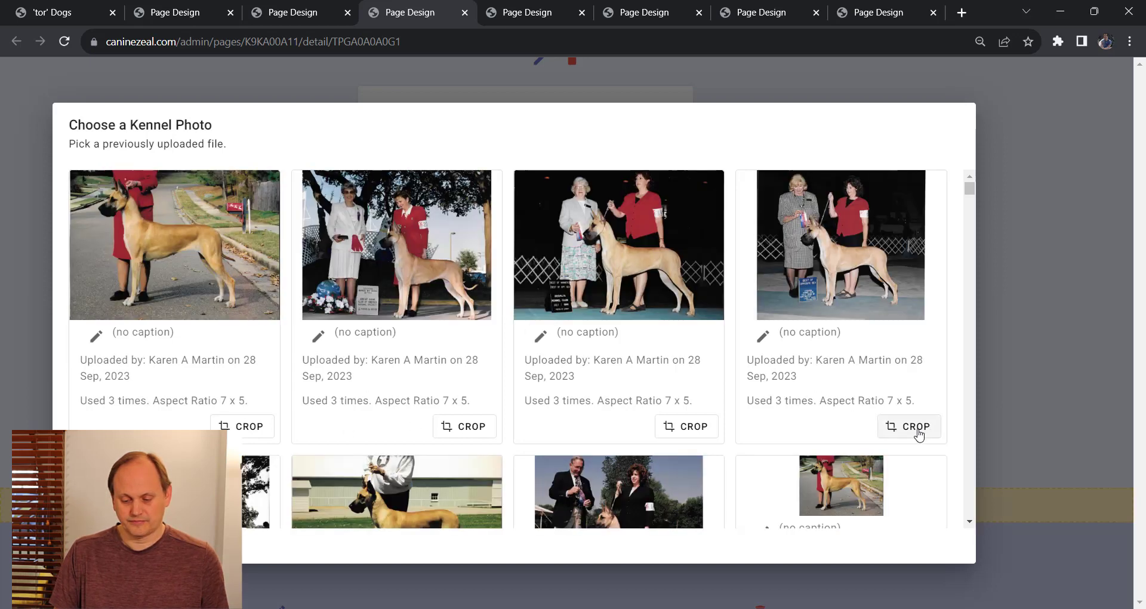
left_click(916, 426)
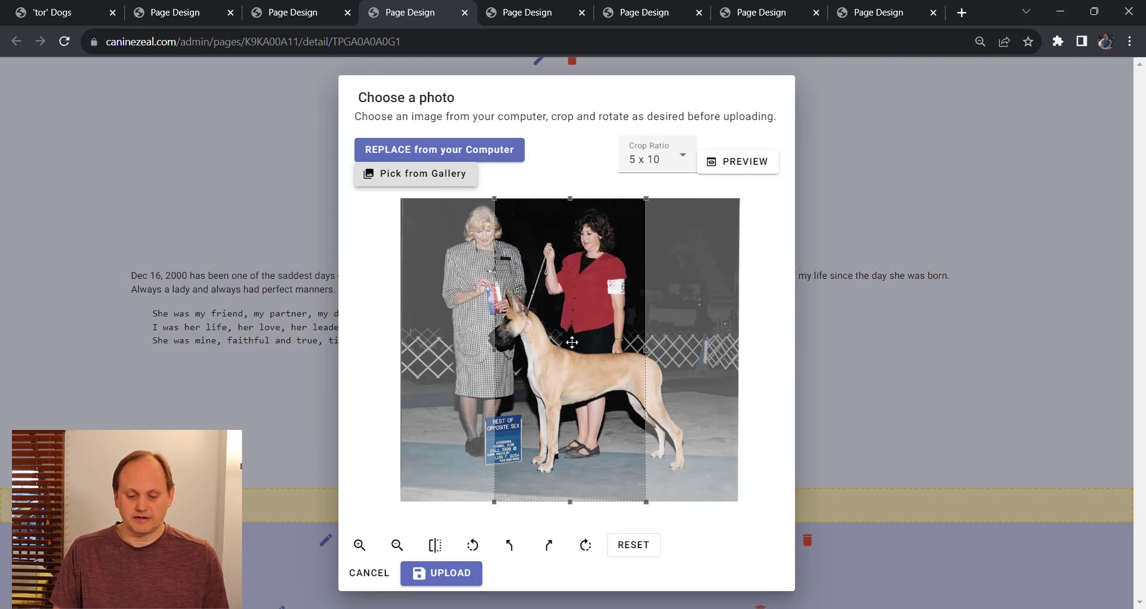
- Shift the crop frame toward the woman in the checked suit and try a 4 x 6 crop ratio
left_click_drag(553, 337, 487, 340)
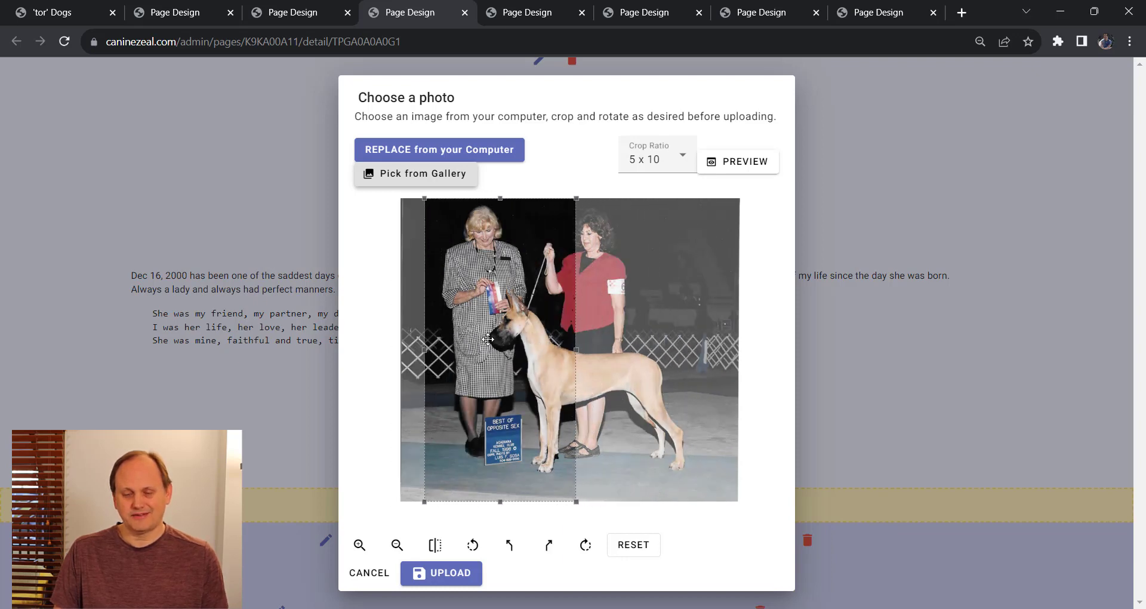
left_click(675, 164)
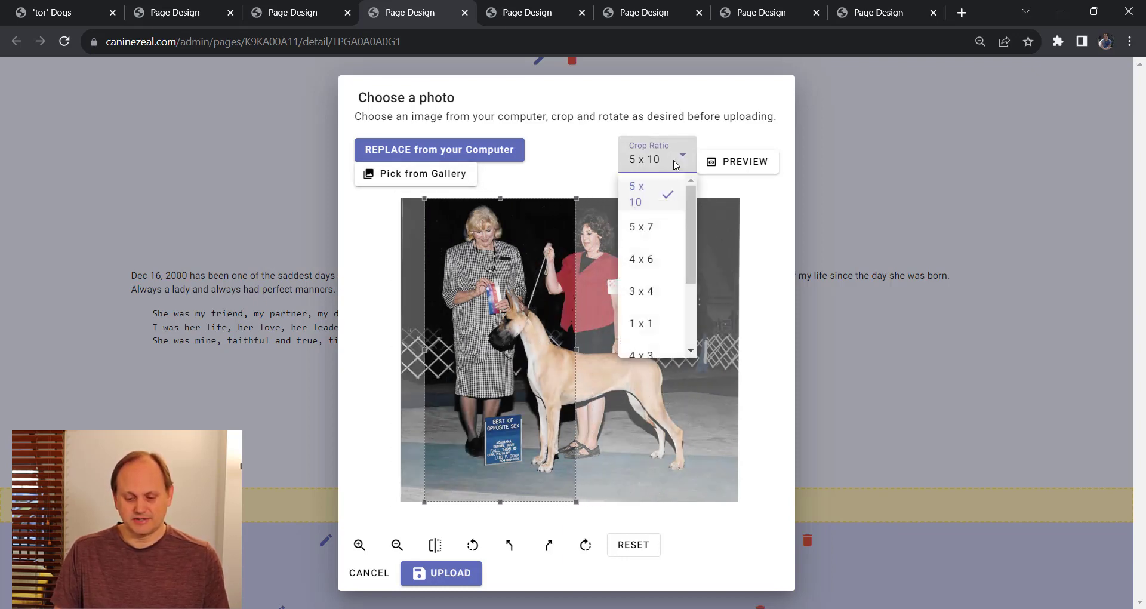
left_click(650, 261)
- Set the photo's crop ratio to 1 x 1 and shift the crop frame slightly toward the photo's left edge
left_click(674, 166)
scroll(651, 276, "down", 1)
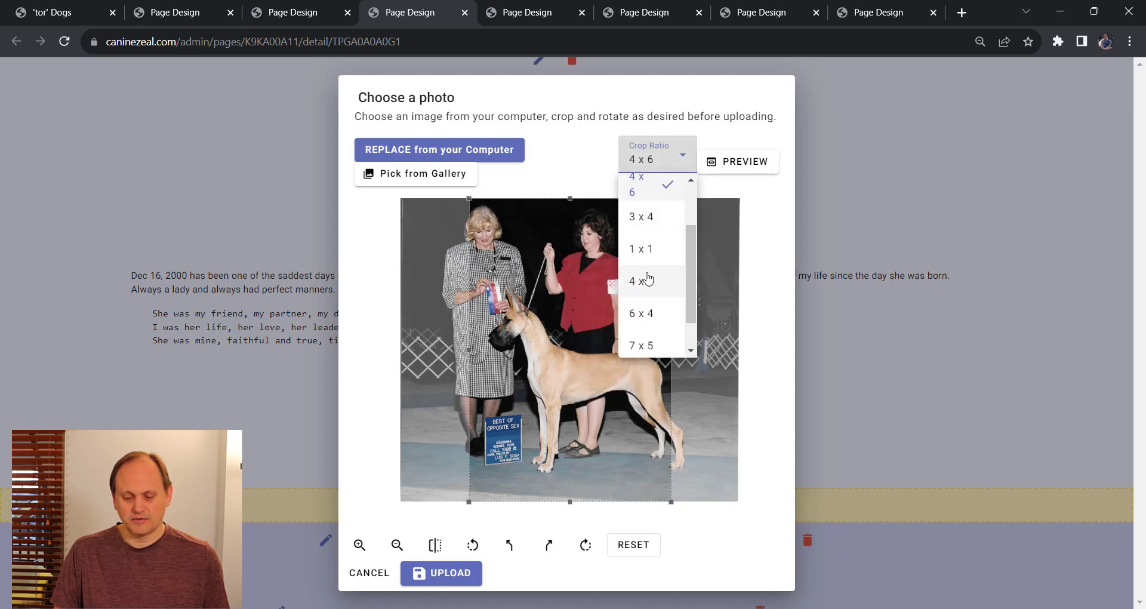
left_click(648, 260)
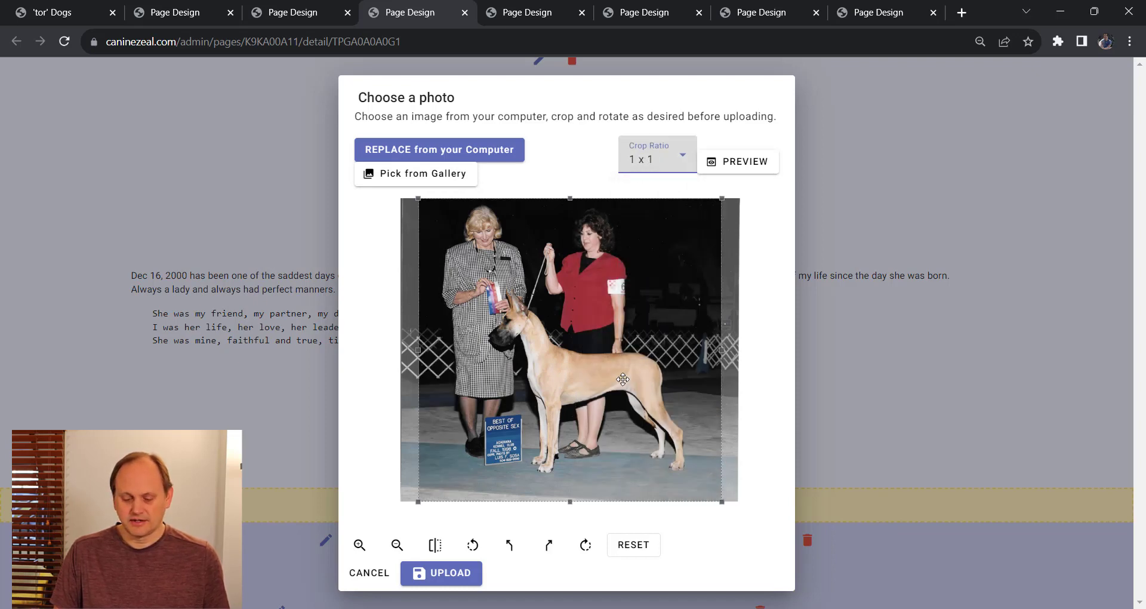
mouse_move(614, 400)
left_mouse_down()
mouse_move(624, 398)
mouse_move(607, 397)
left_mouse_up()
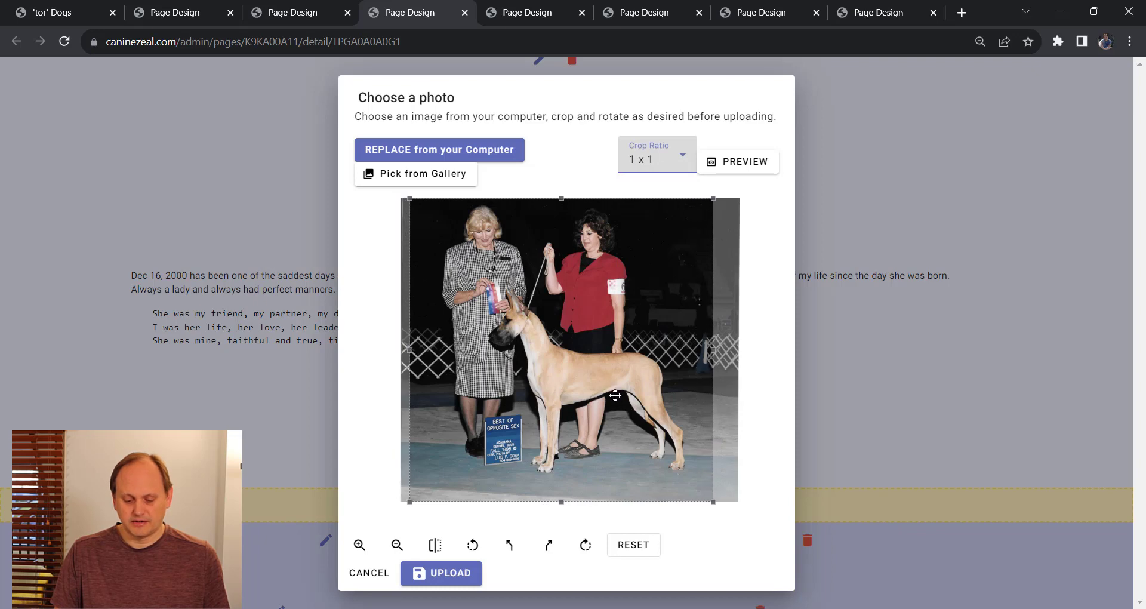
- Zoom the photo out and back in, upload the cropped image to the Photo block, and review it on the page
left_click(397, 545)
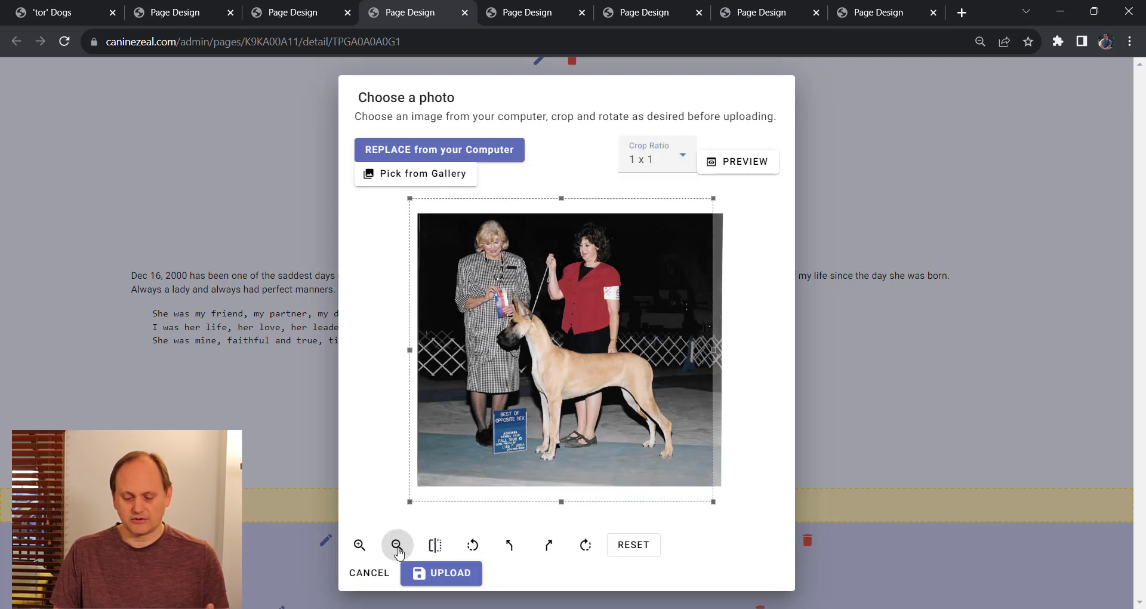
left_click(361, 546)
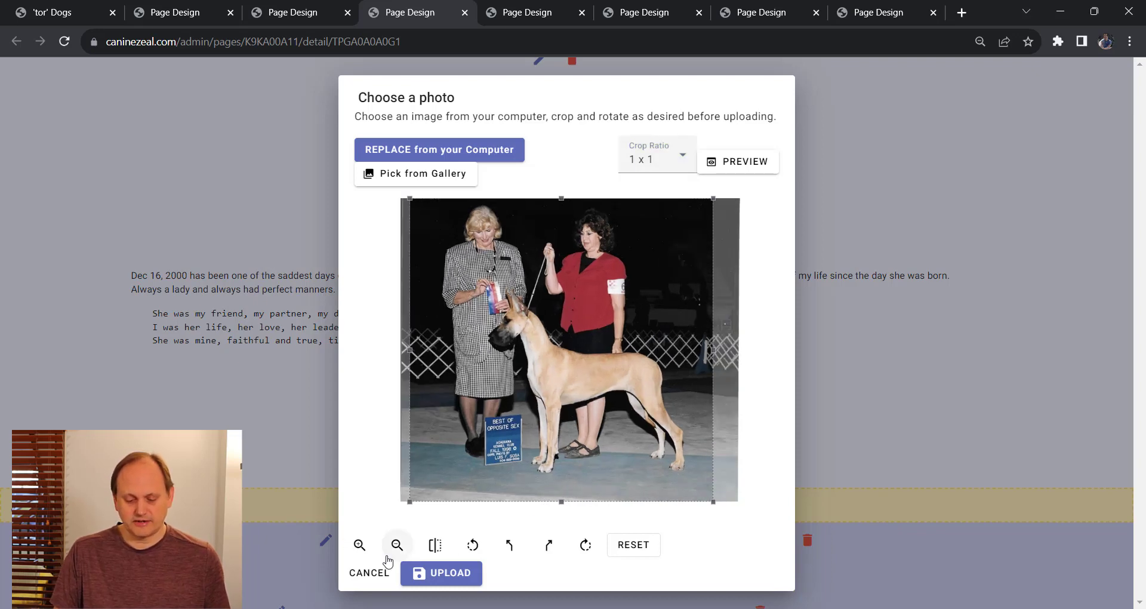
left_click(440, 574)
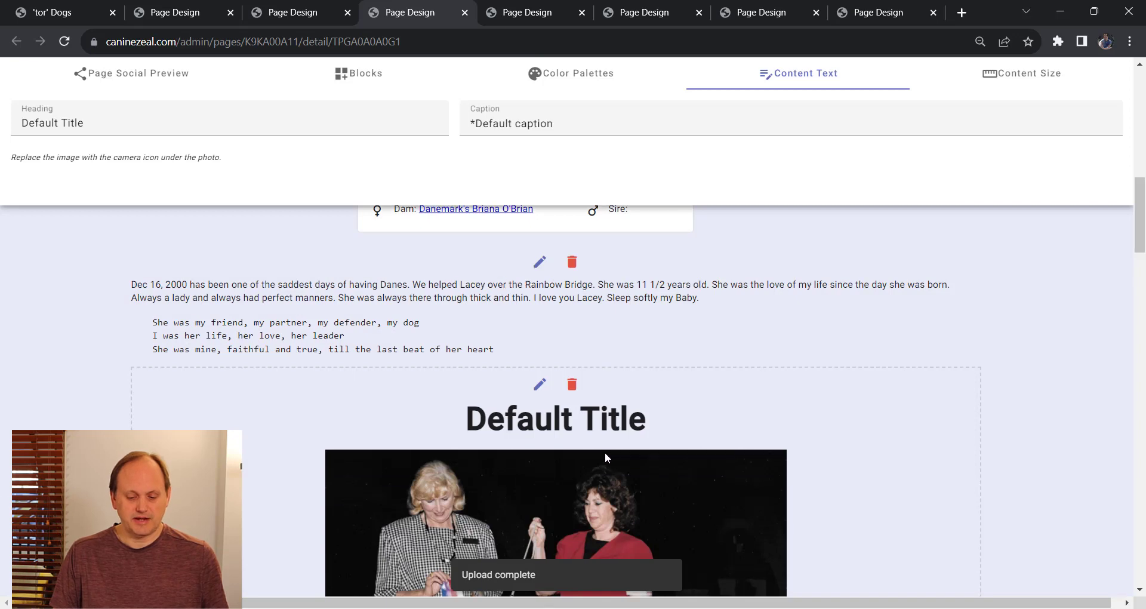
scroll(605, 457, "down", 3)
scroll(606, 460, "down", 6)
scroll(607, 470, "up", 6)
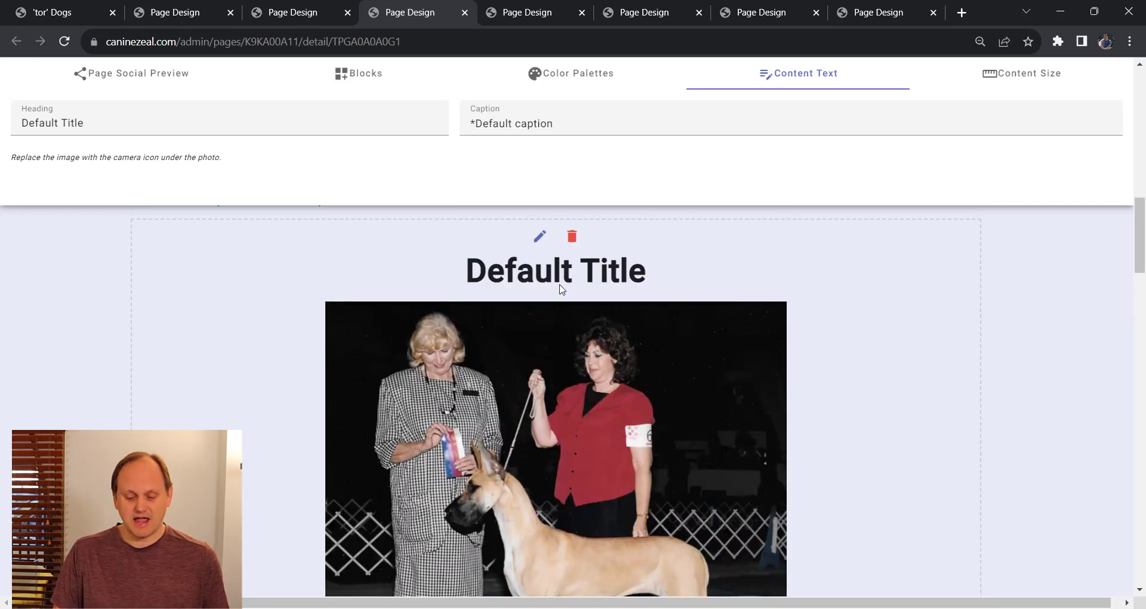
- Clear the Photo block's default heading and caption so both are empty
scroll(582, 387, "down", 2)
scroll(581, 386, "down", 3)
scroll(606, 454, "up", 7)
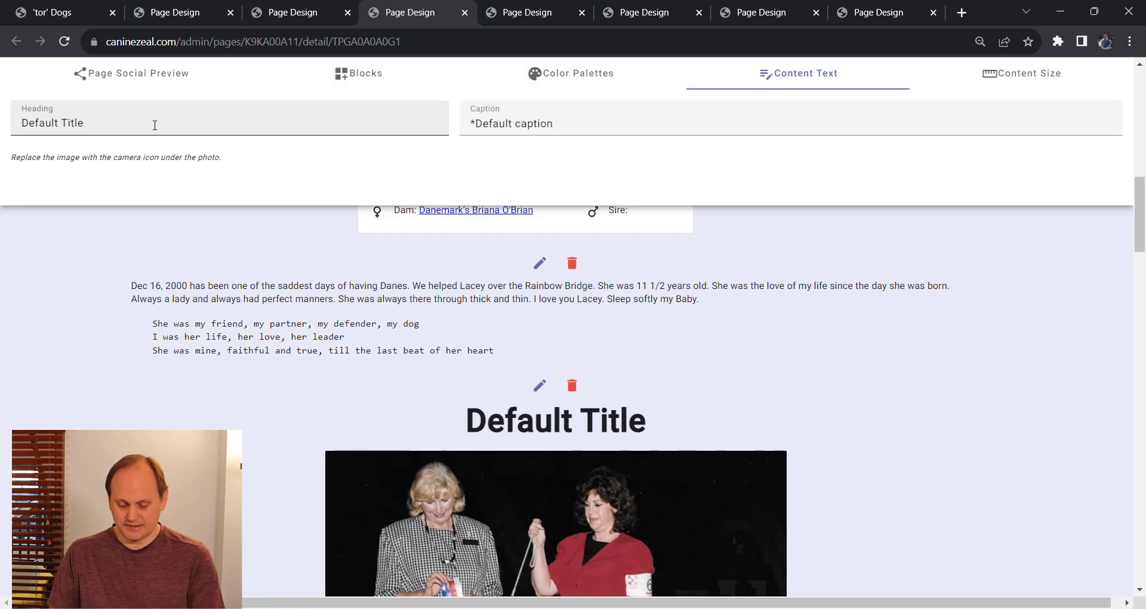
left_click_drag(153, 121, 14, 140)
key("BackSpace")
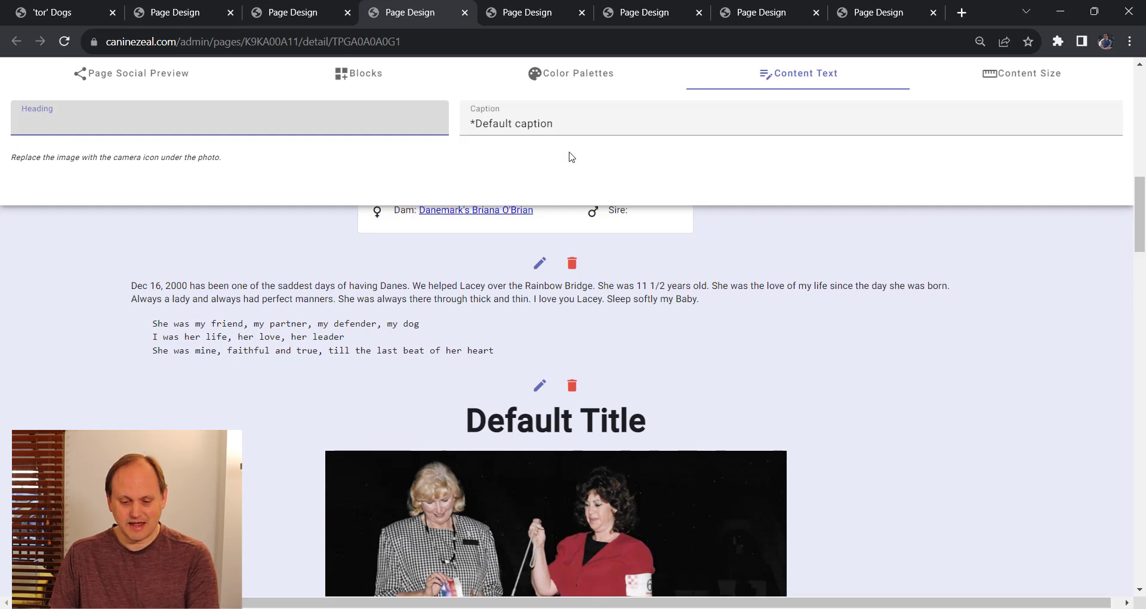
left_click_drag(555, 123, 465, 139)
key("BackSpace")
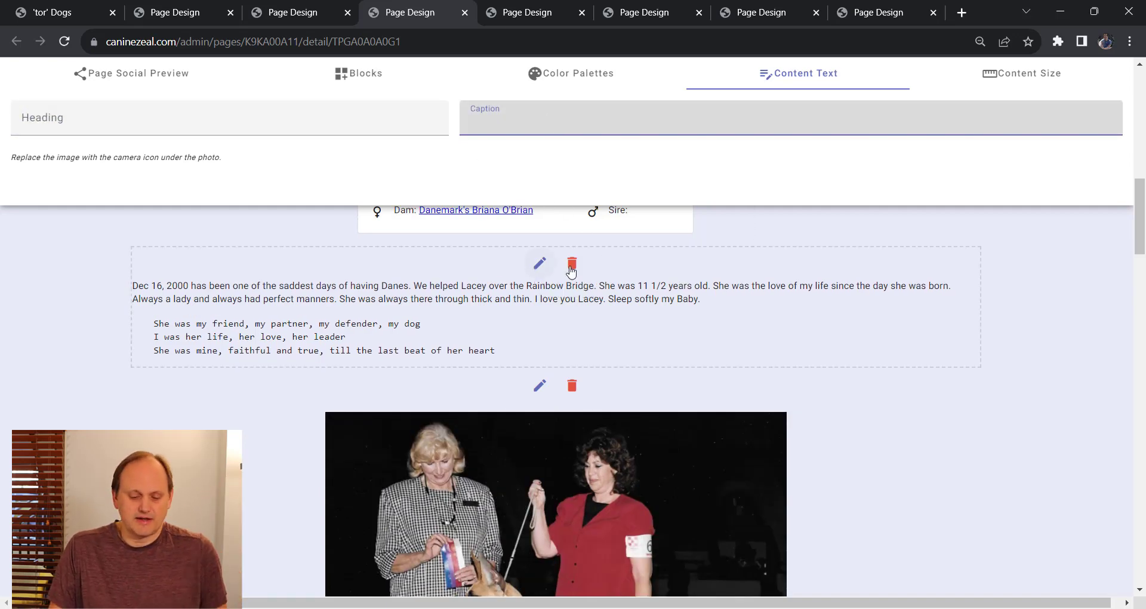
- Set the memorial text block's content size to 35% for XL, 40% for Lg and 45% for Md
scroll(722, 311, "down", 3)
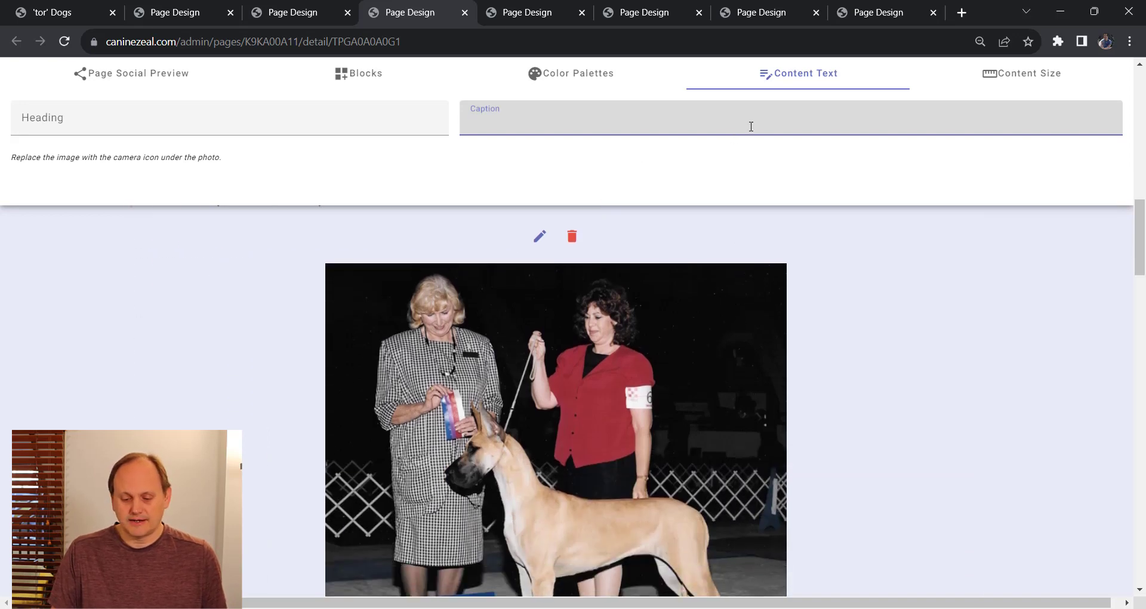
scroll(793, 331, "down", 3)
scroll(818, 343, "up", 8)
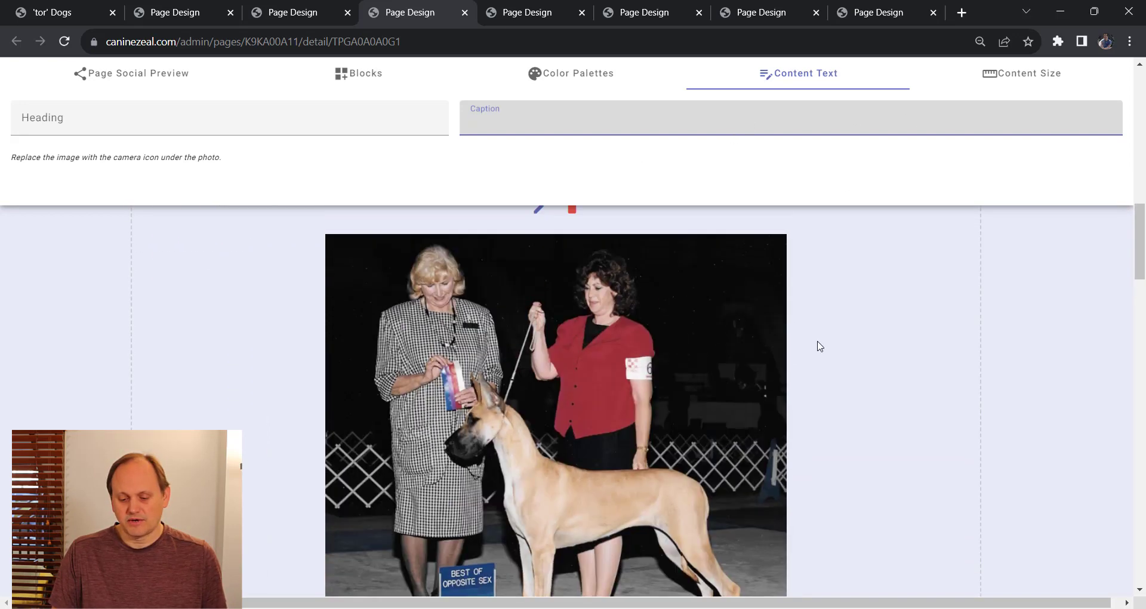
scroll(813, 380, "down", 1)
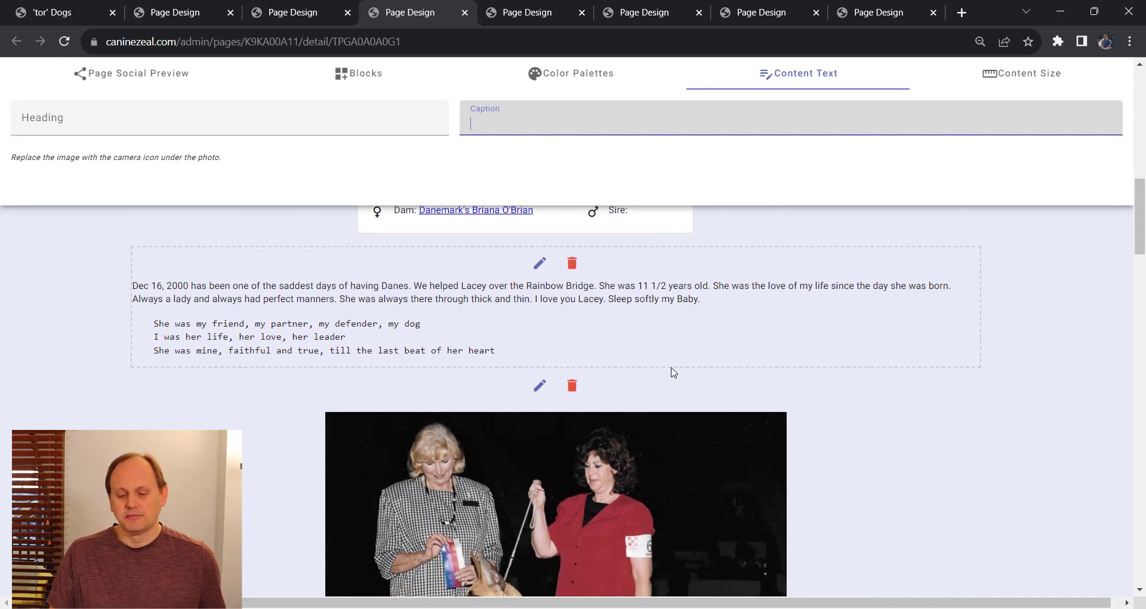
left_click(539, 273)
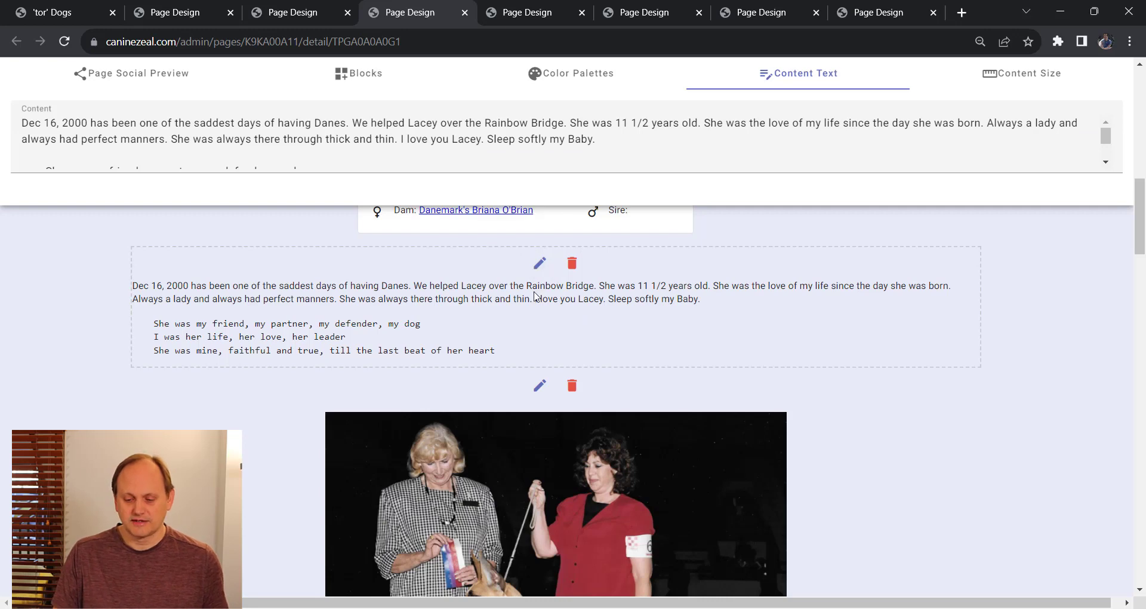
left_click(991, 75)
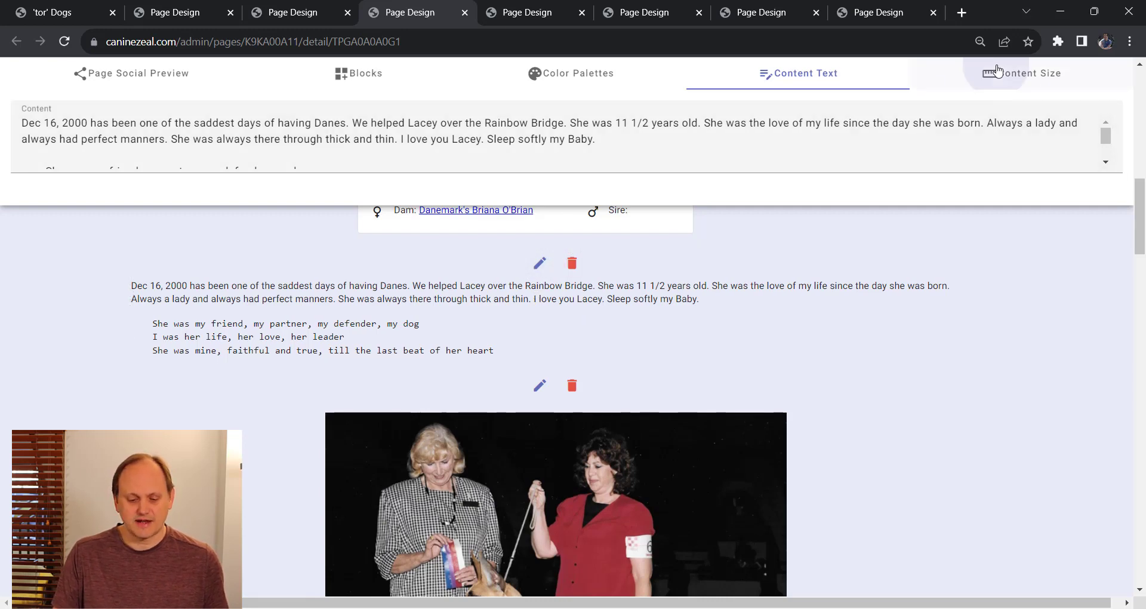
left_click(251, 120)
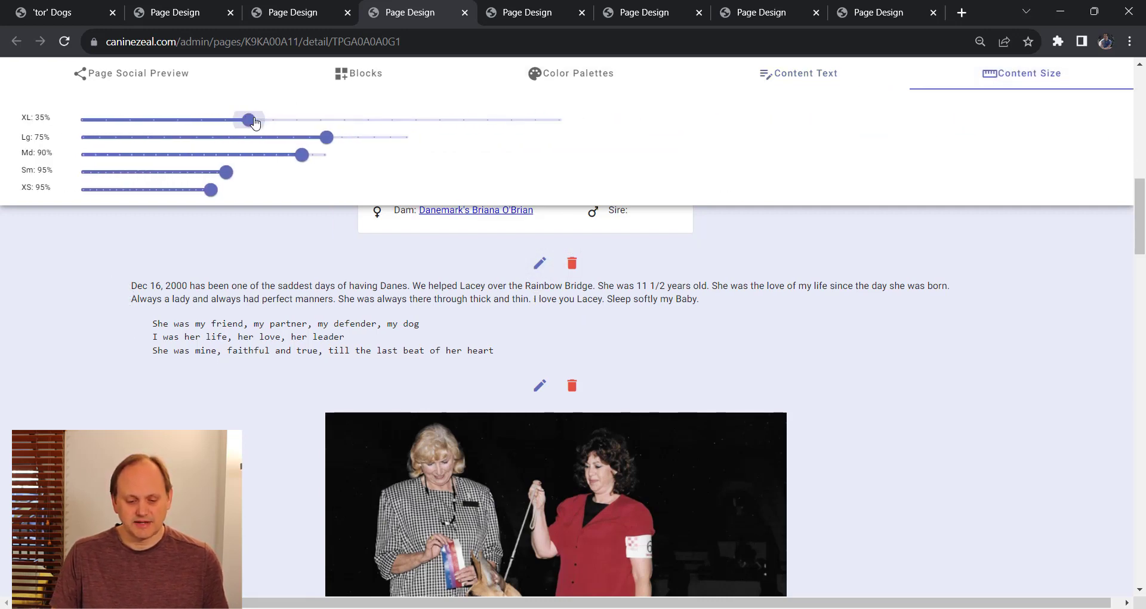
left_click(212, 137)
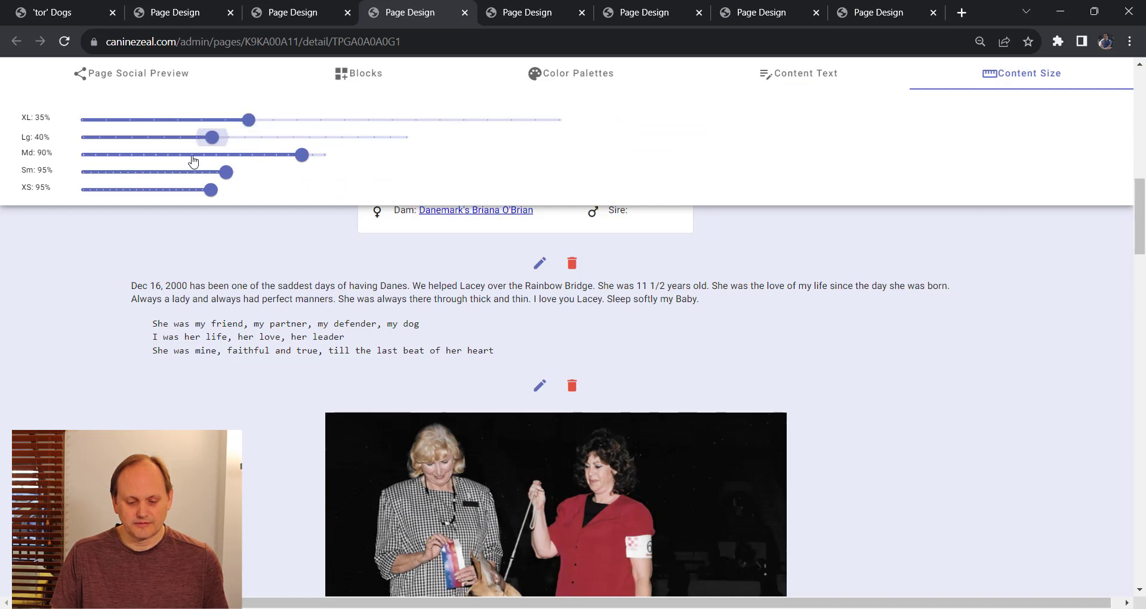
left_click(192, 156)
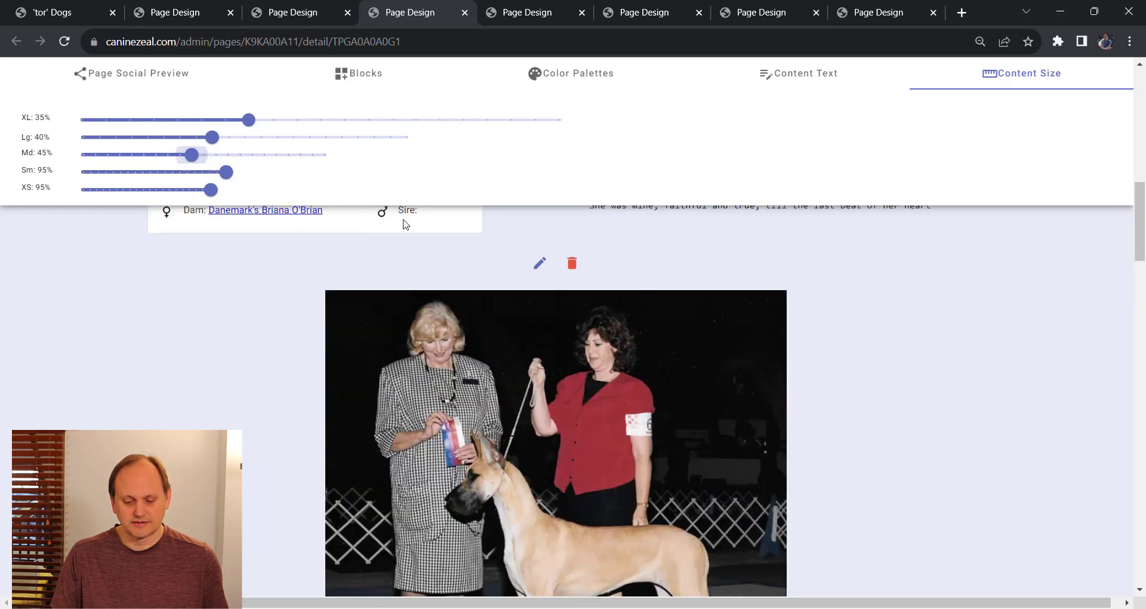
- Set the dog details card's content size to 85% for XL, 90% for Lg and 85% for Md
scroll(554, 290, "up", 4)
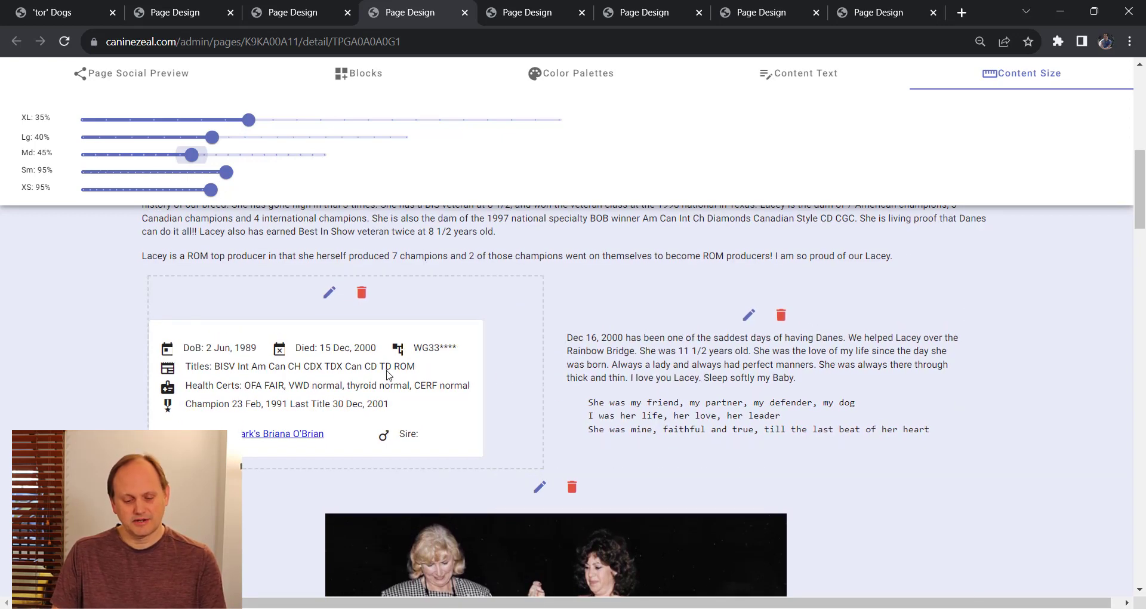
left_click(329, 294)
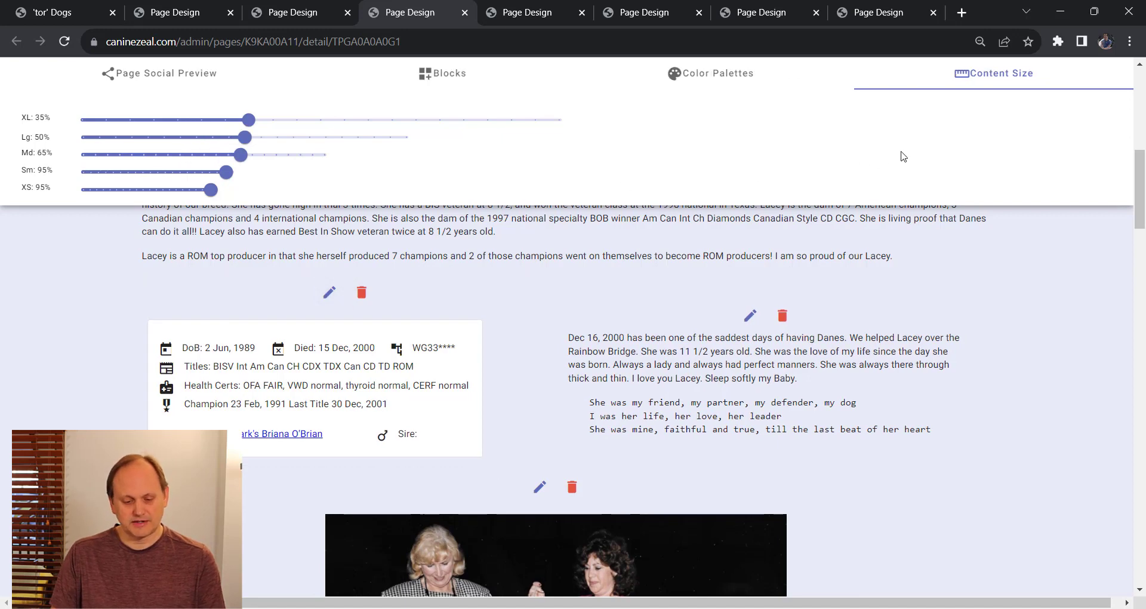
left_click_drag(249, 120, 513, 120)
right_click(513, 121)
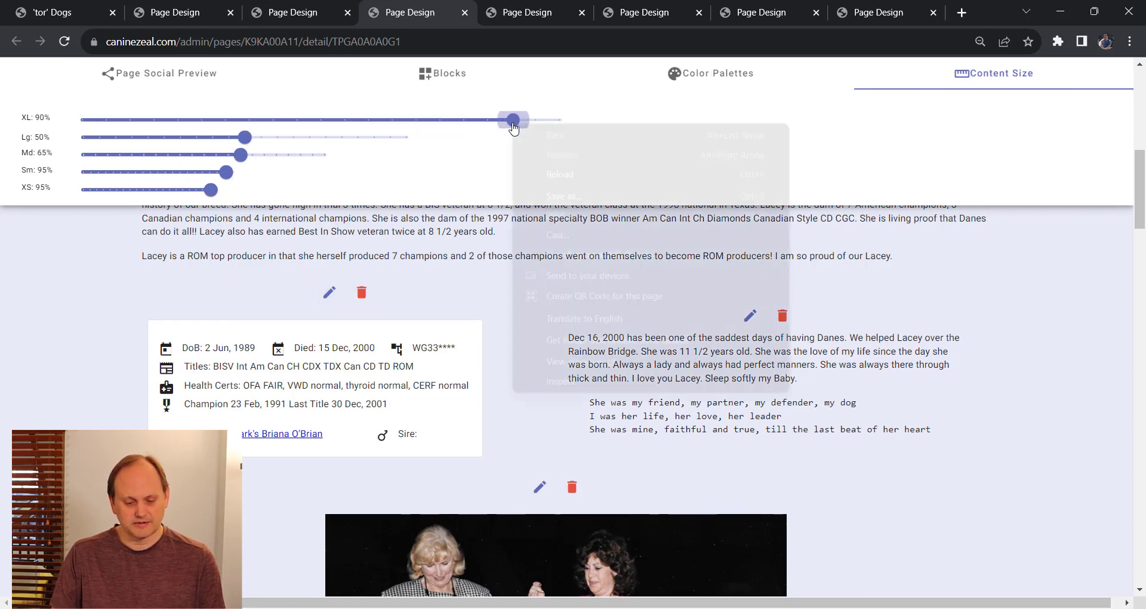
left_click(245, 145)
left_click_drag(245, 137, 375, 137)
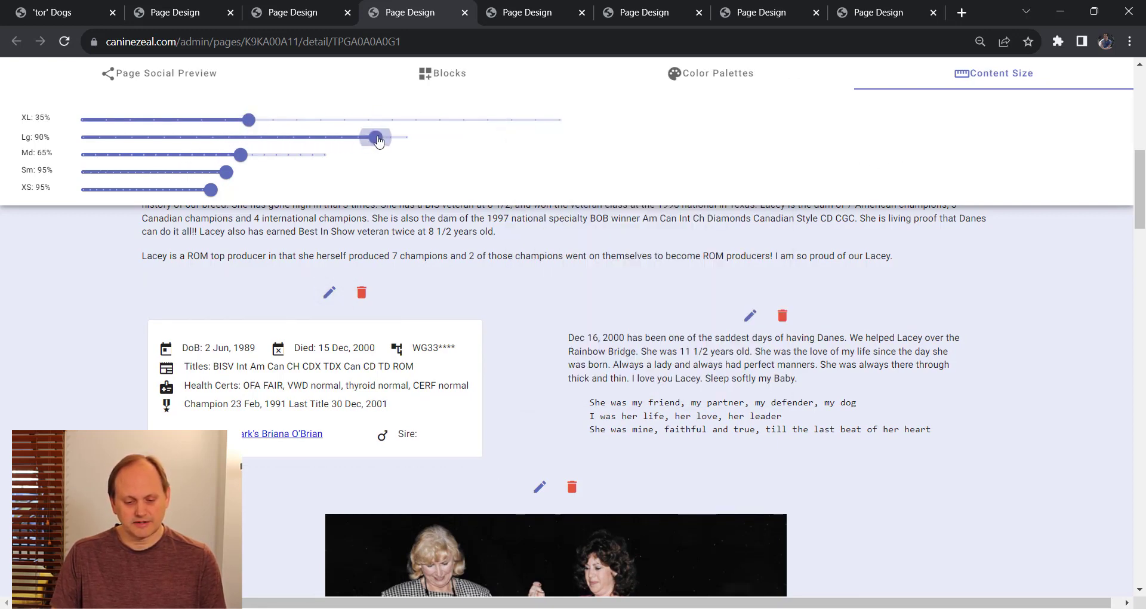
left_click_drag(249, 120, 489, 120)
left_click_drag(241, 155, 289, 154)
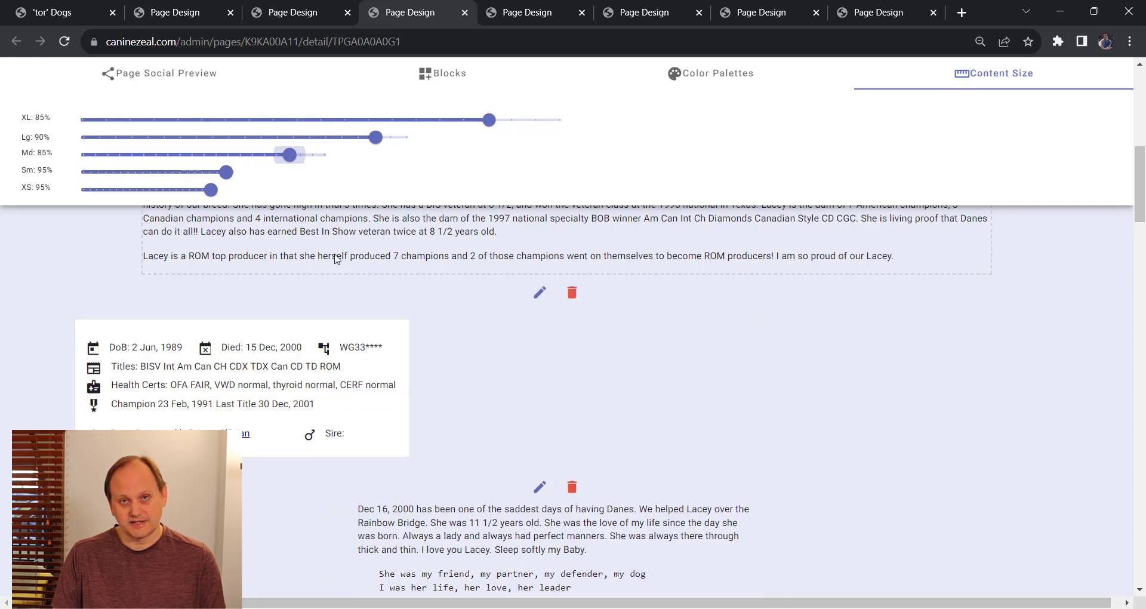
- Set the Photo block's content size to 40% for XL, 40% for Lg and 45% for Md
scroll(508, 293, "down", 5)
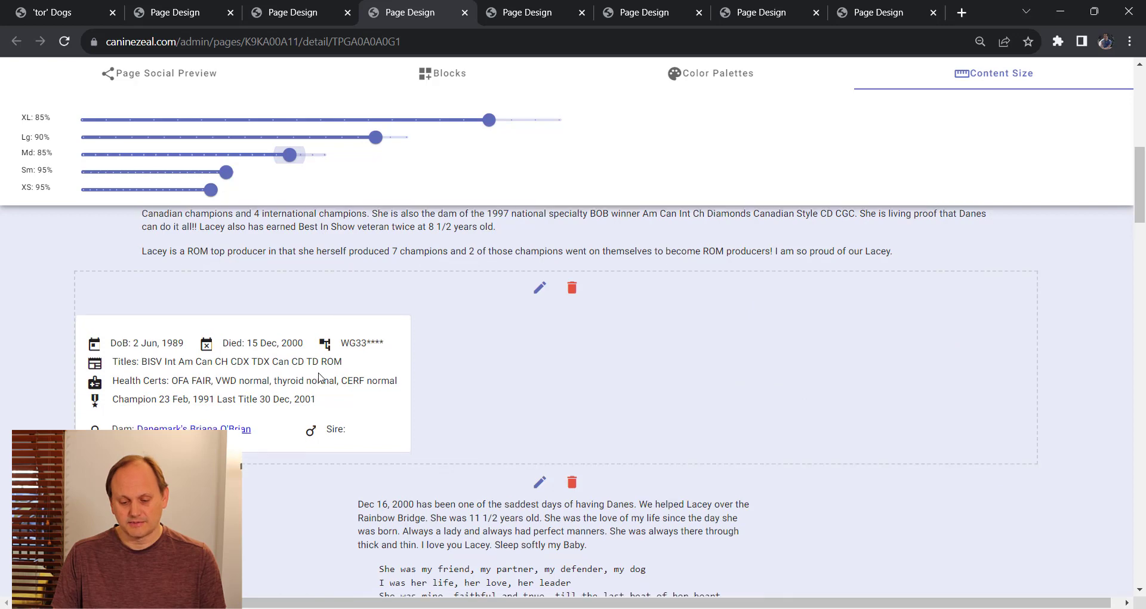
scroll(535, 272, "up", 1)
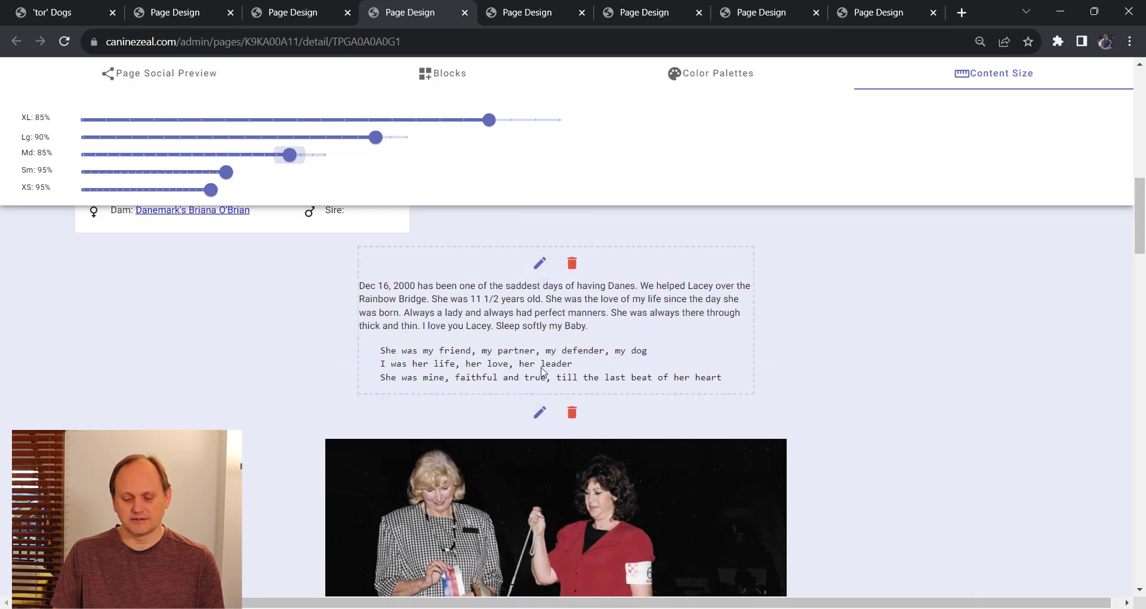
scroll(539, 358, "down", 2)
left_click(532, 270)
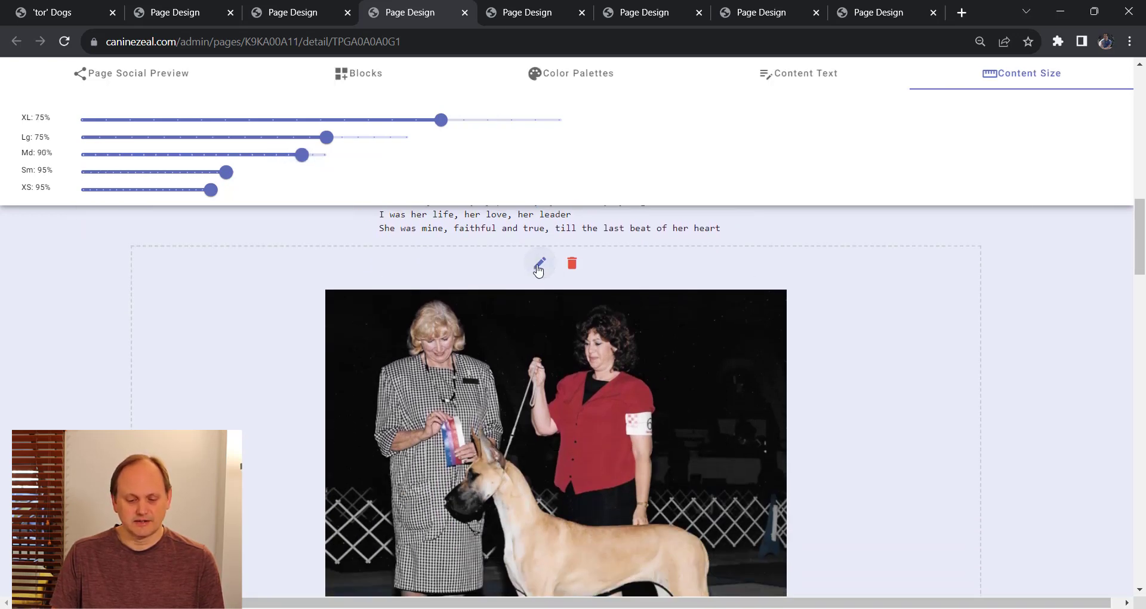
left_click(268, 121)
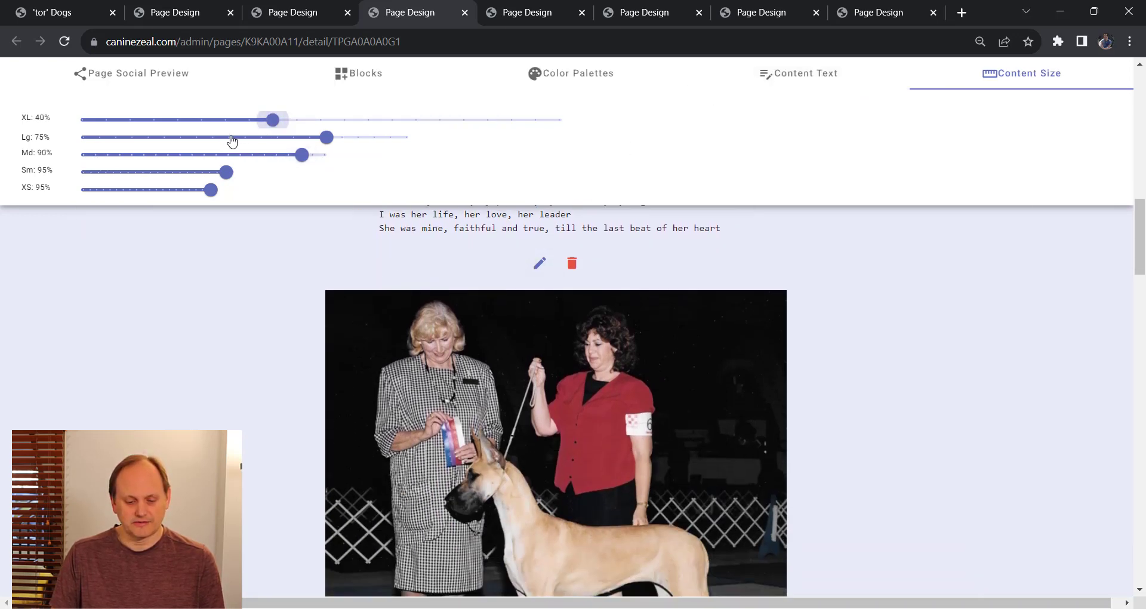
left_click(213, 138)
left_click(192, 155)
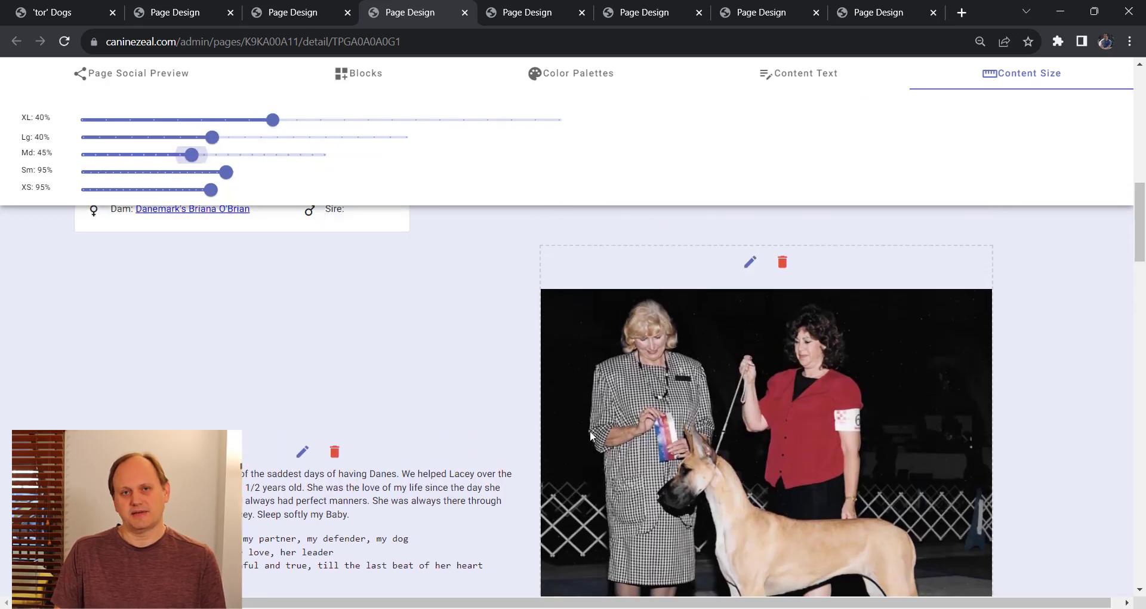
- Narrow the browser window to check how the design page's blocks rearrange, and return it to full size
scroll(700, 428, "down", 1)
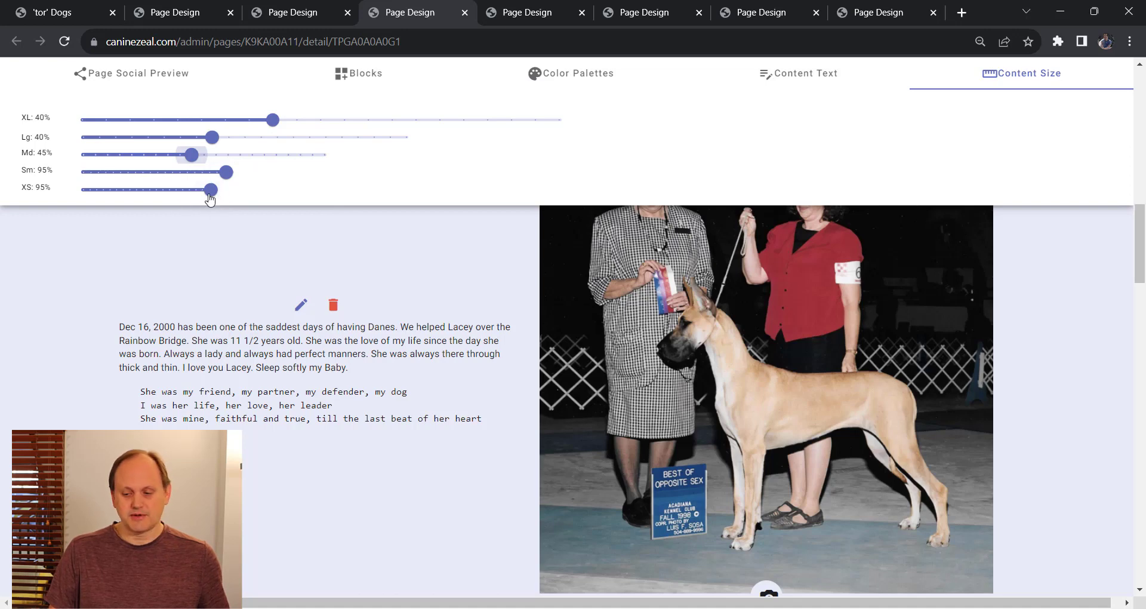
mouse_move(1086, 17)
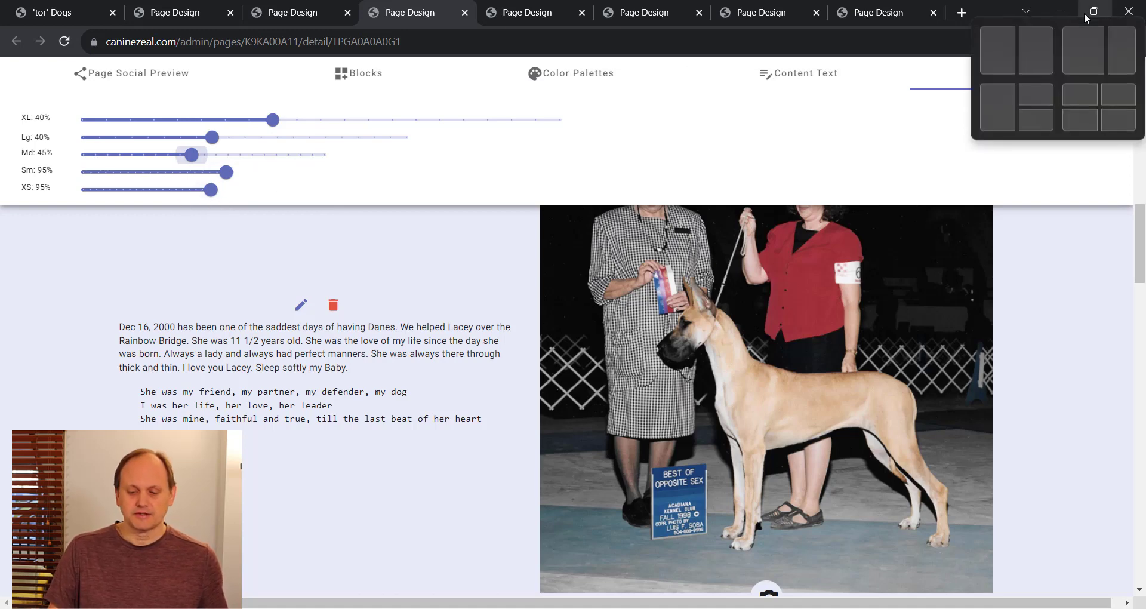
left_click(1094, 11)
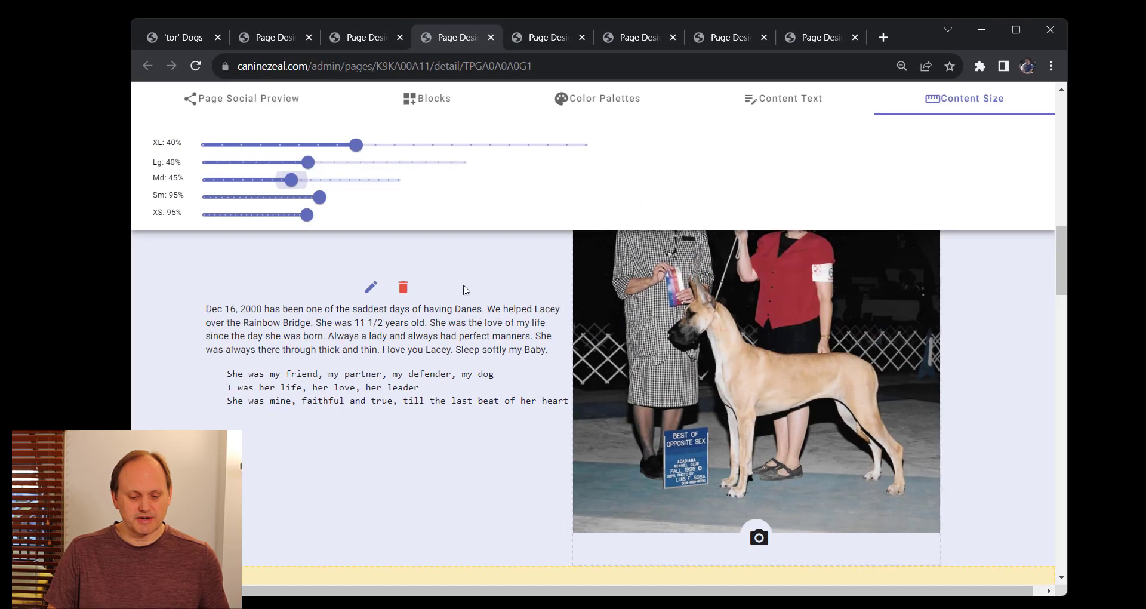
left_click_drag(129, 332, 587, 332)
scroll(774, 385, "up", 5)
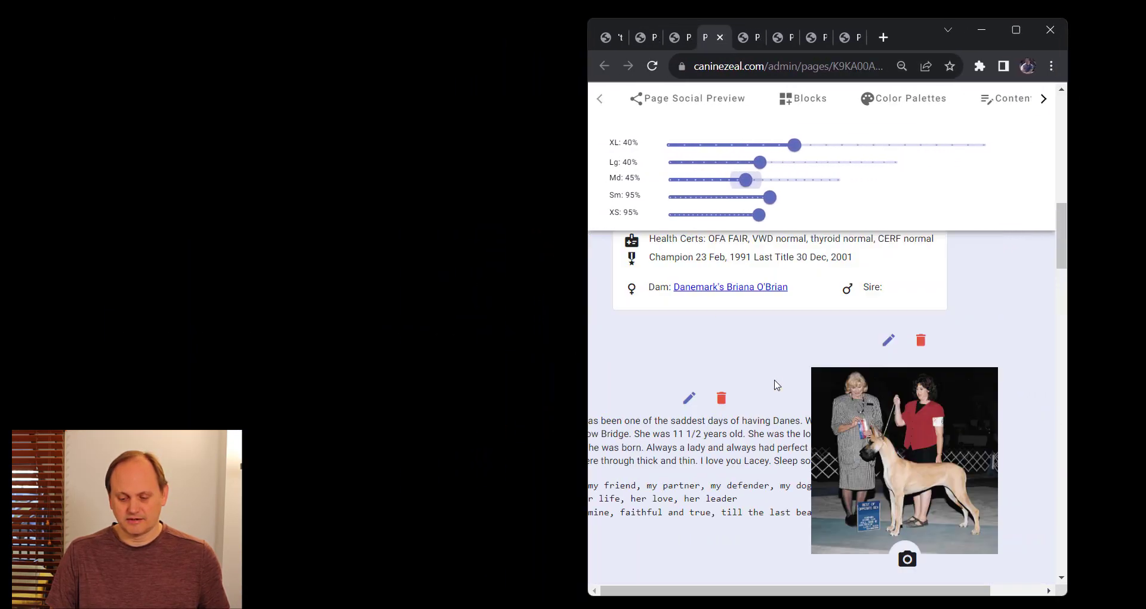
scroll(774, 385, "down", 5)
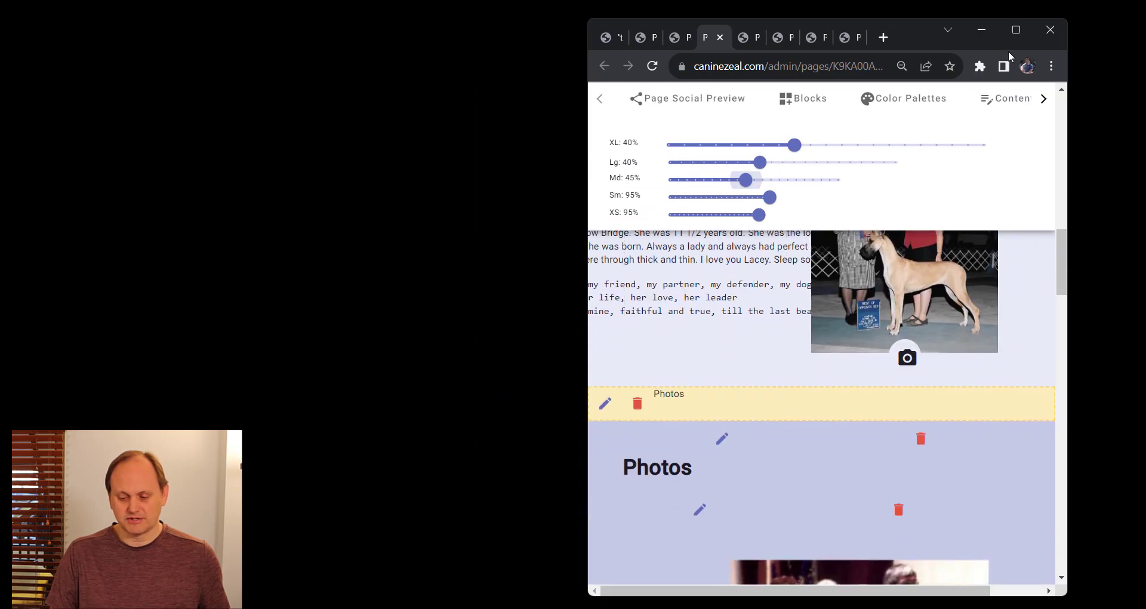
left_click(1016, 30)
- Save the page changes and preview the final page at the memorial text and photo
scroll(642, 356, "up", 3)
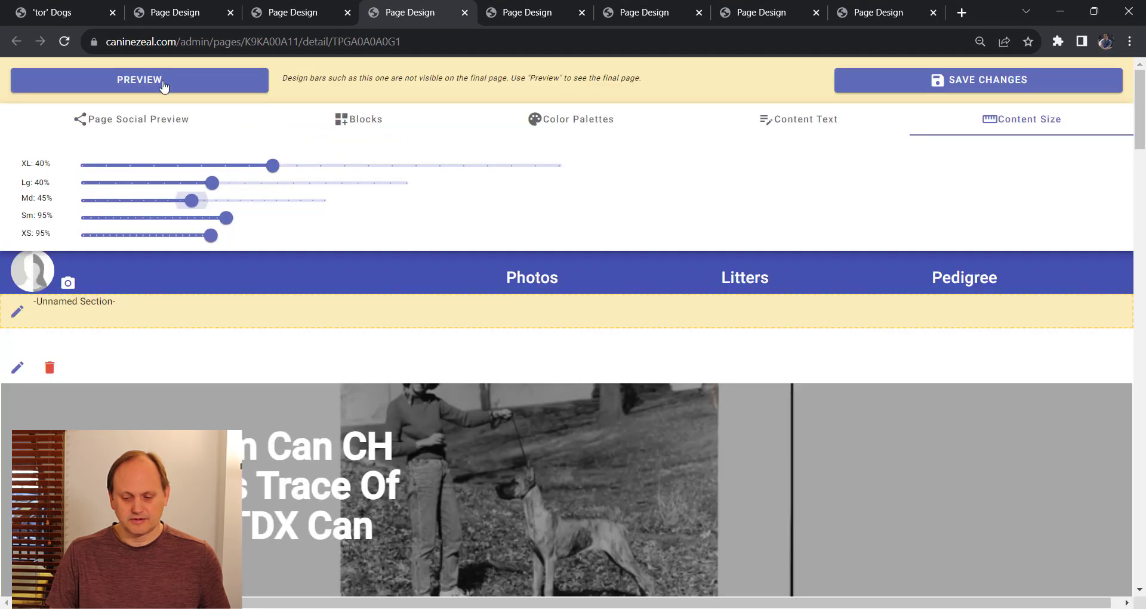
left_click(992, 84)
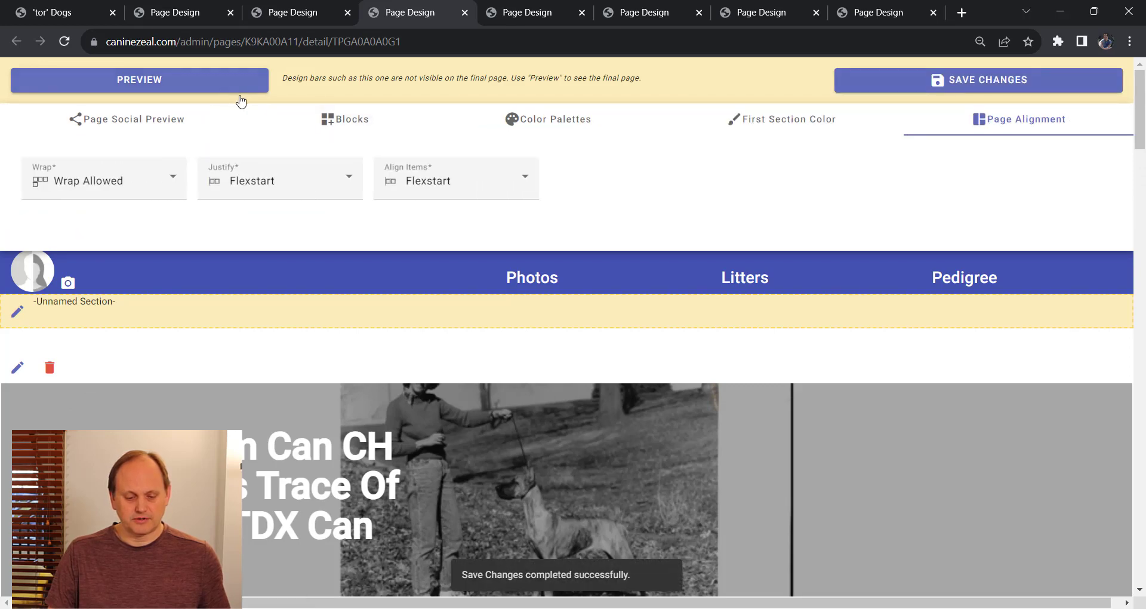
left_click(192, 88)
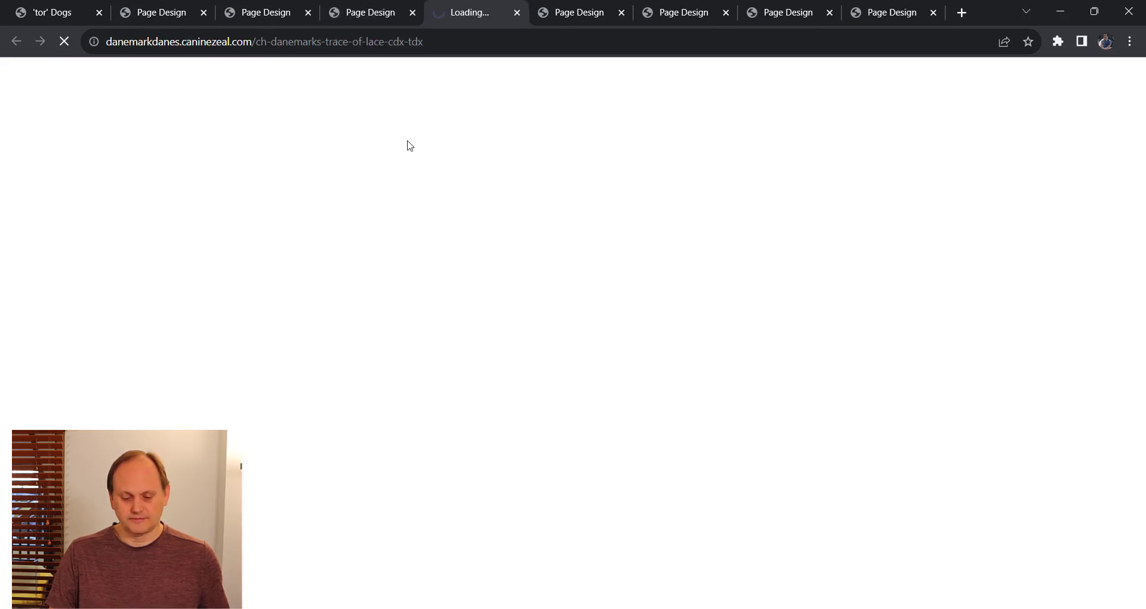
scroll(661, 376, "down", 10)
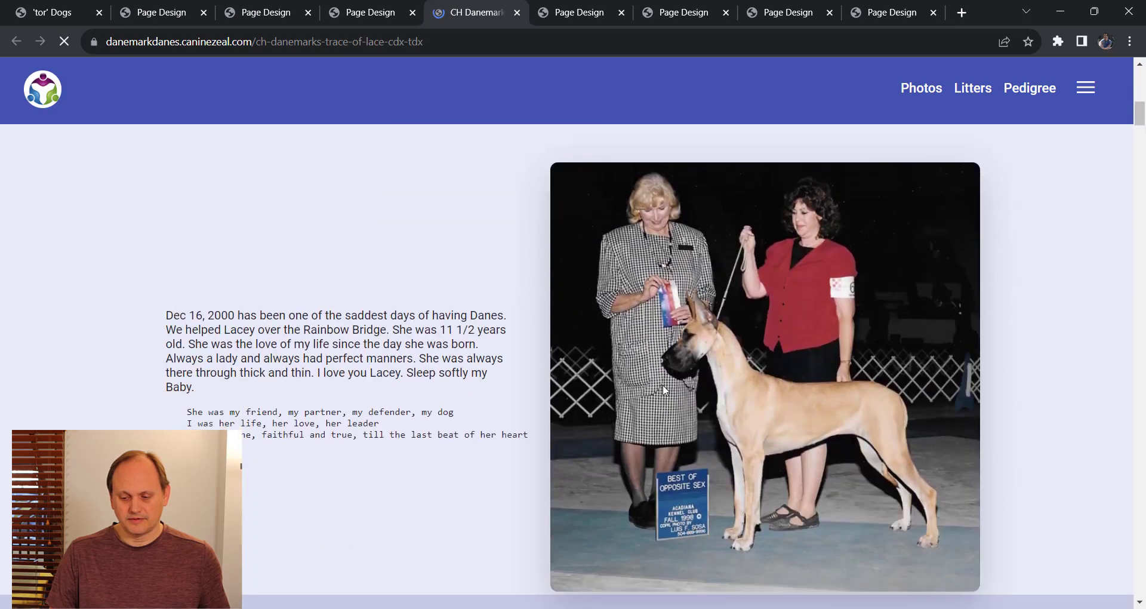
- Shrink the browser window and examine how the previewed memorial text and photo are laid out at narrow width
left_click(1094, 12)
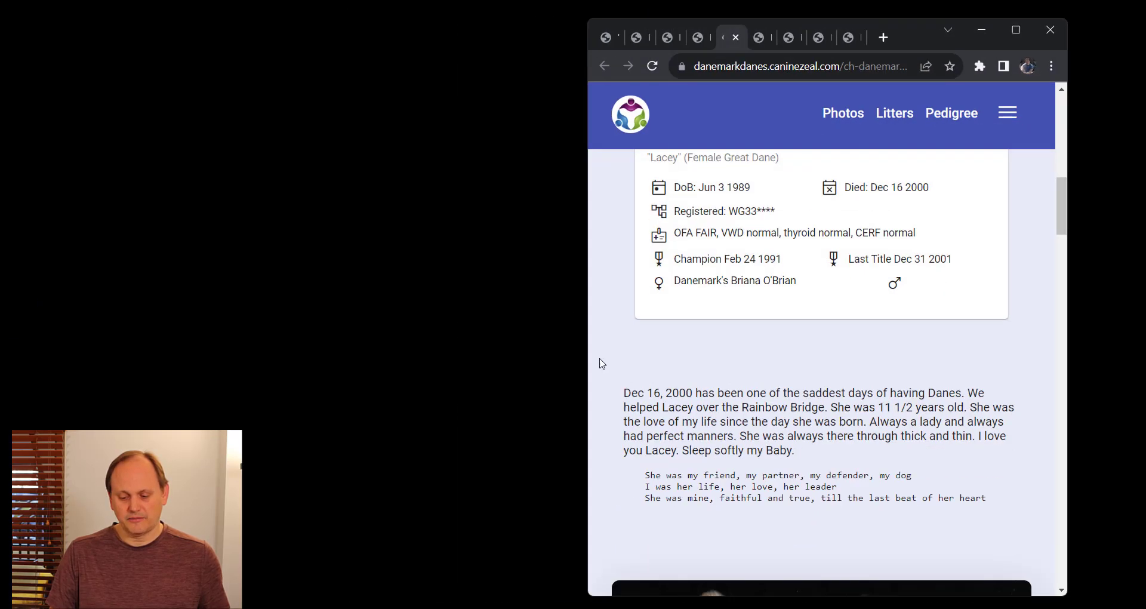
scroll(794, 357, "down", 7)
scroll(800, 360, "up", 6)
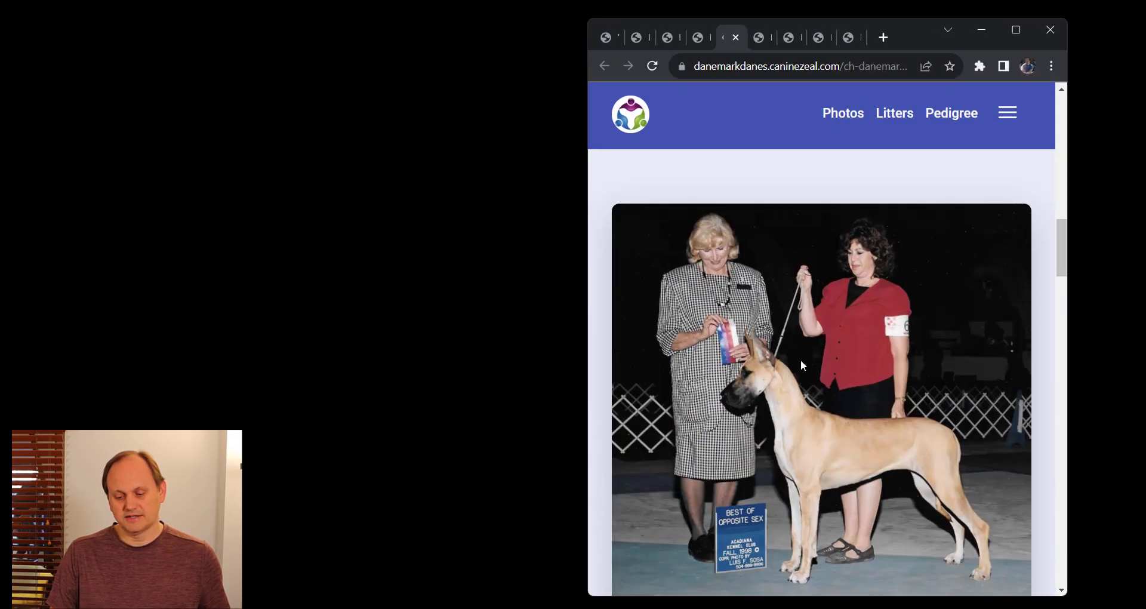
scroll(800, 370, "down", 2)
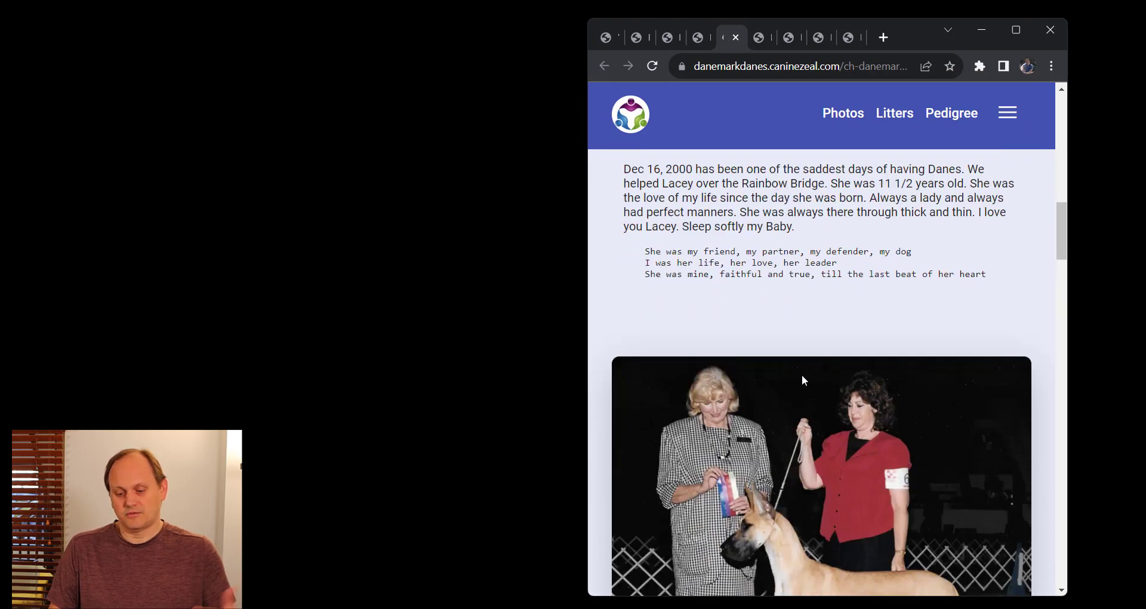
scroll(832, 333, "up", 1)
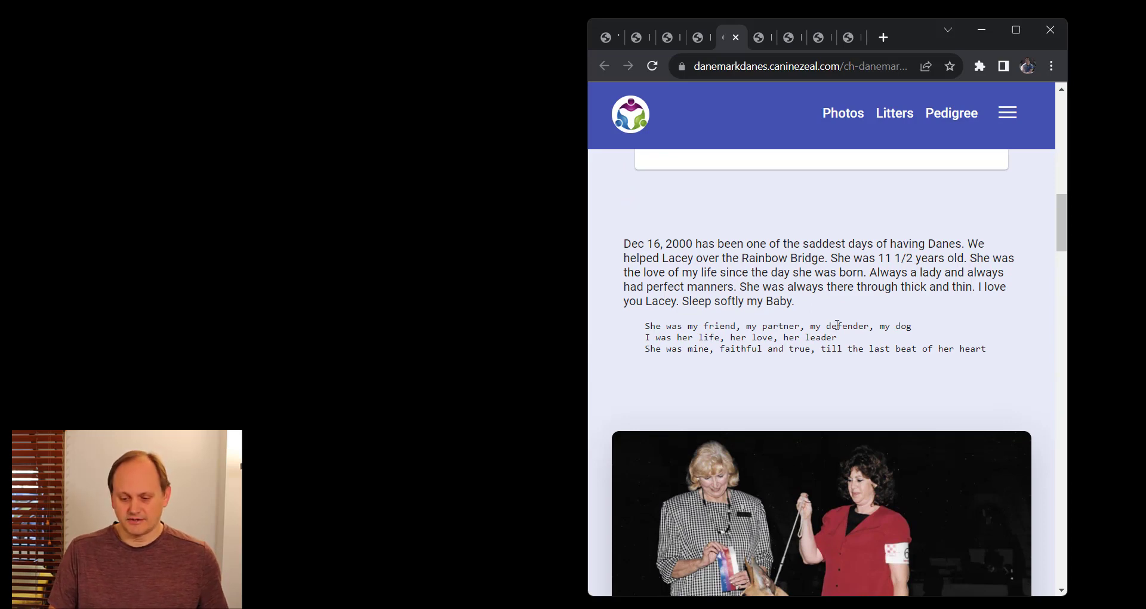
scroll(829, 289, "down", 2)
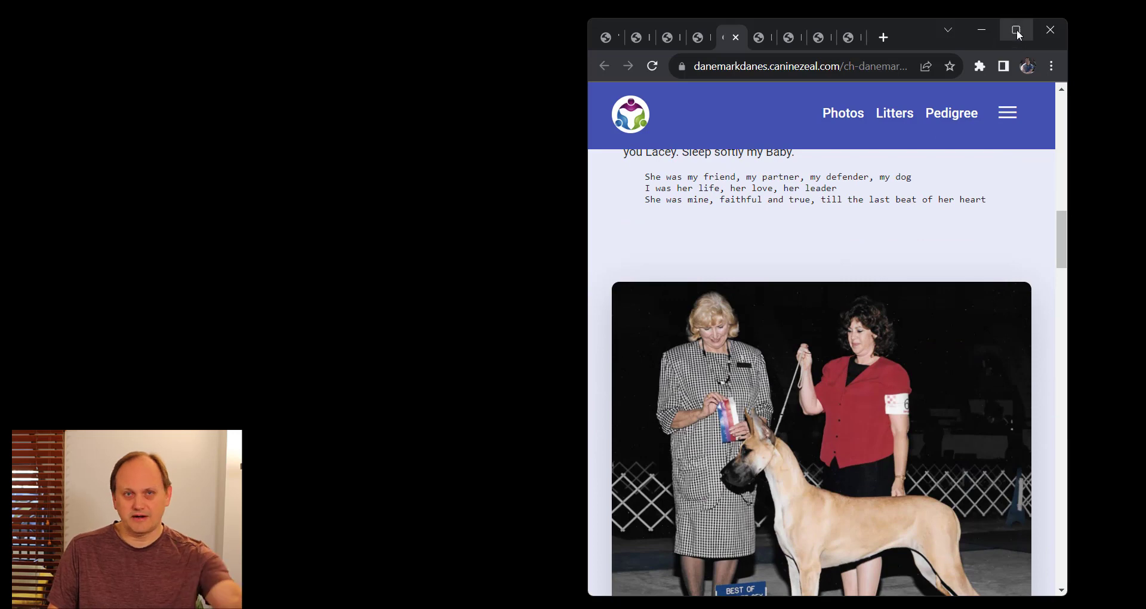
- Return the browser window to full size and close the final page preview to get back to the page design
mouse_move(1022, 31)
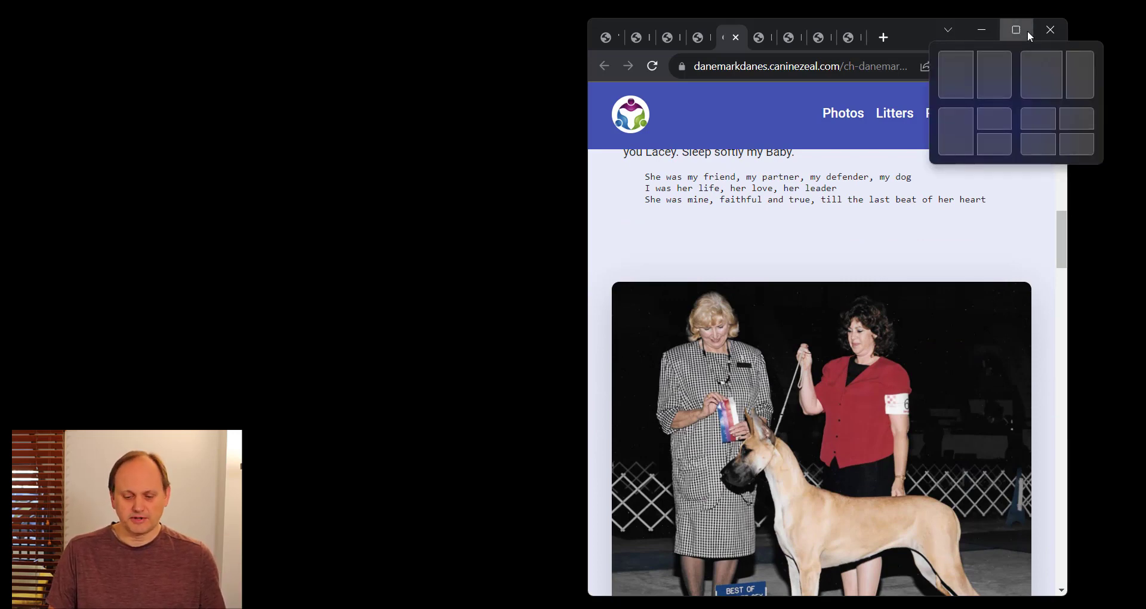
left_click(1027, 31)
scroll(686, 372, "up", 1)
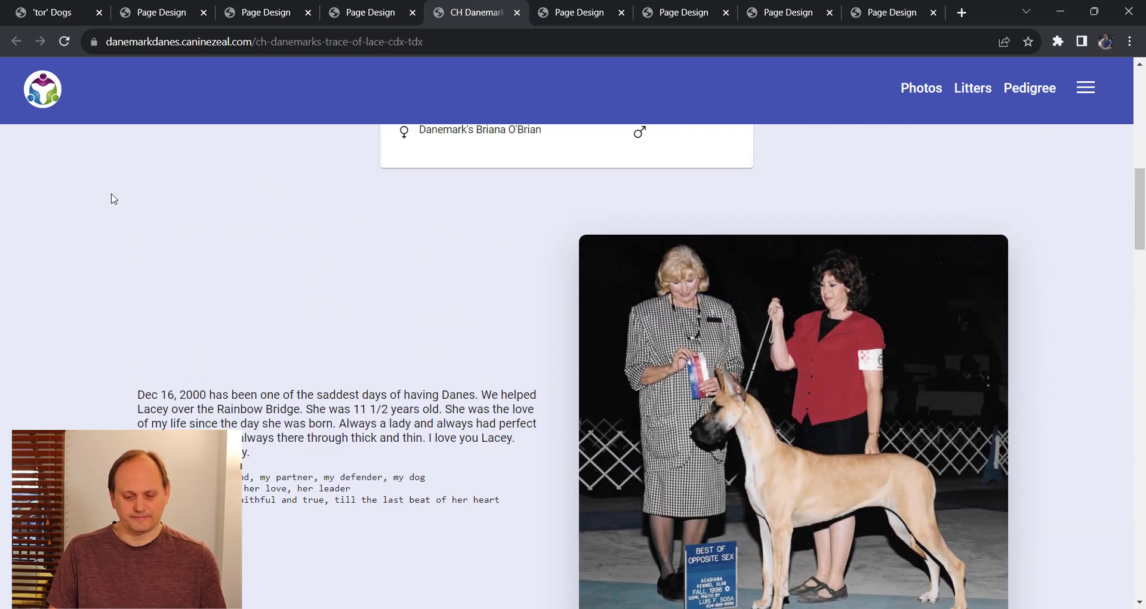
left_click(517, 13)
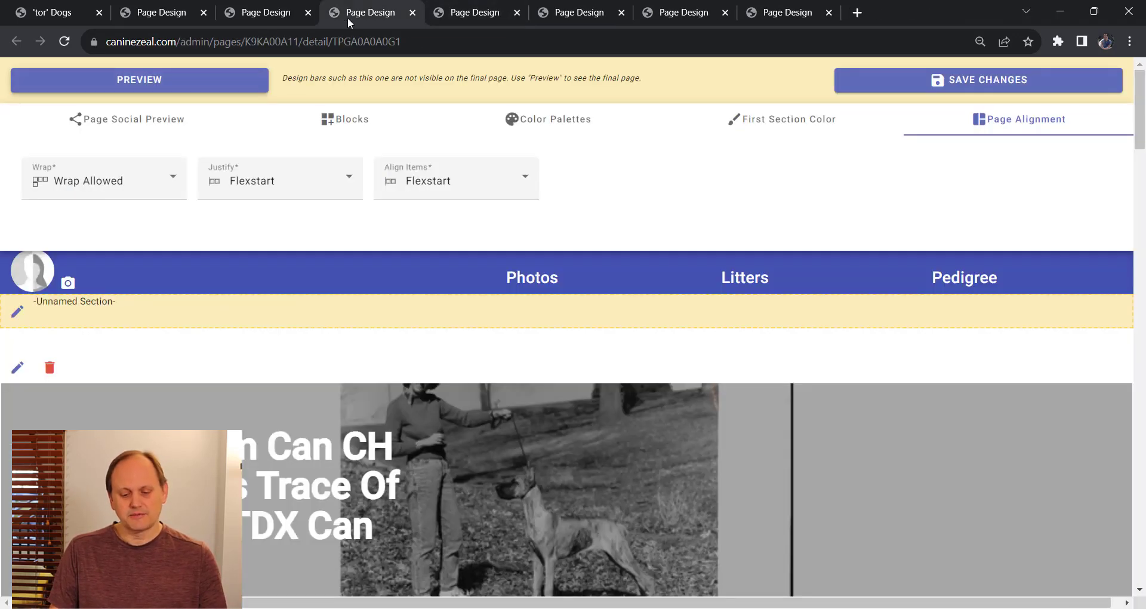
- Examine how the design page is divided into sections, from the header and unnamed sections through the memorial text and photo
scroll(512, 356, "down", 1)
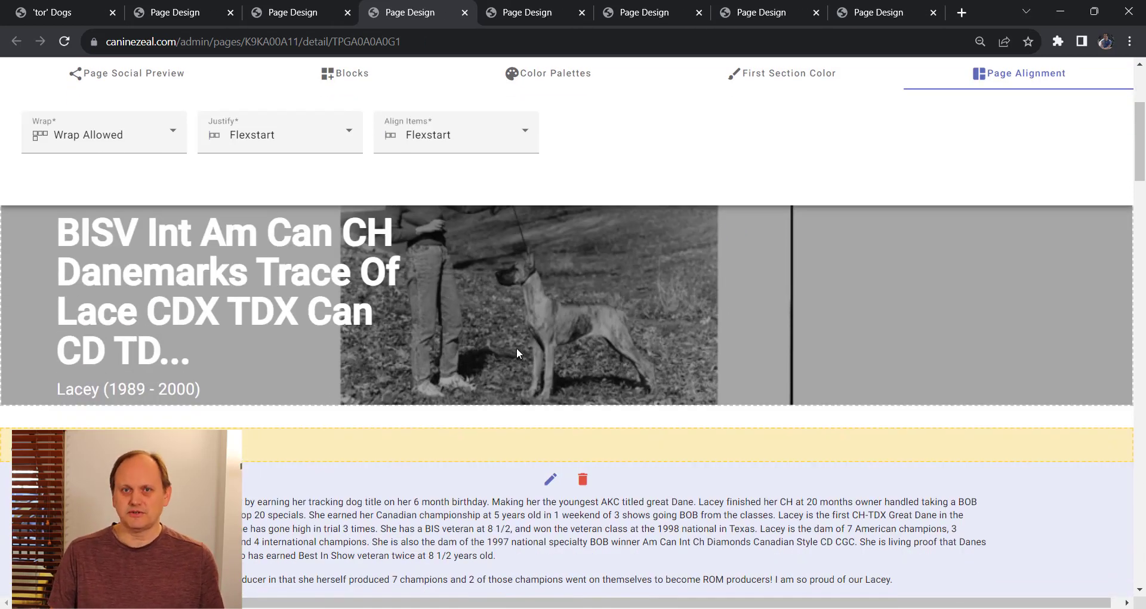
scroll(600, 351, "down", 6)
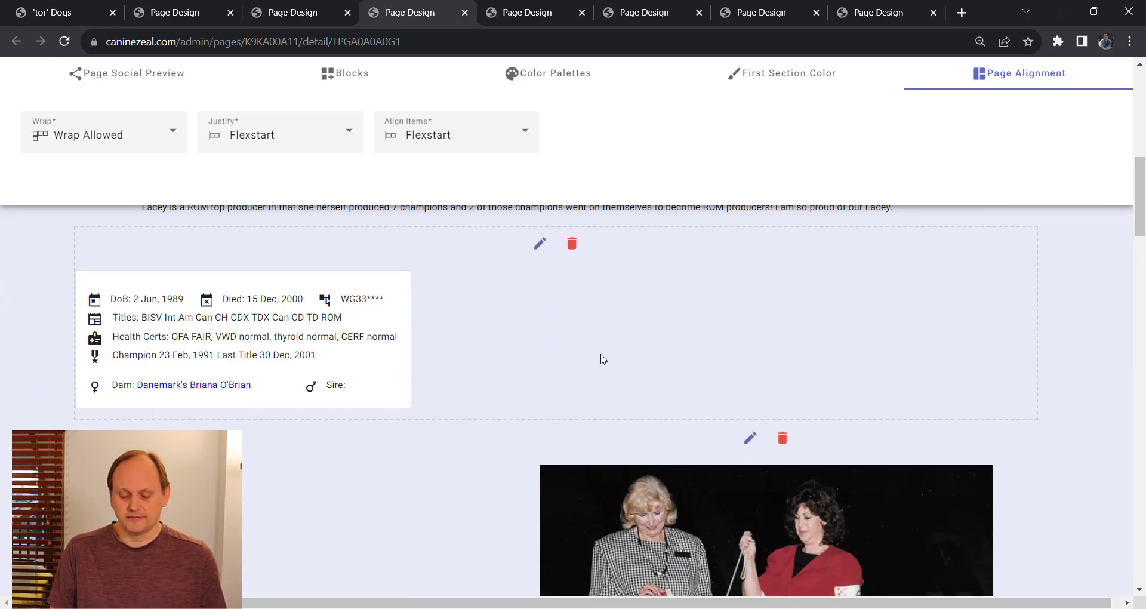
scroll(792, 461, "down", 5)
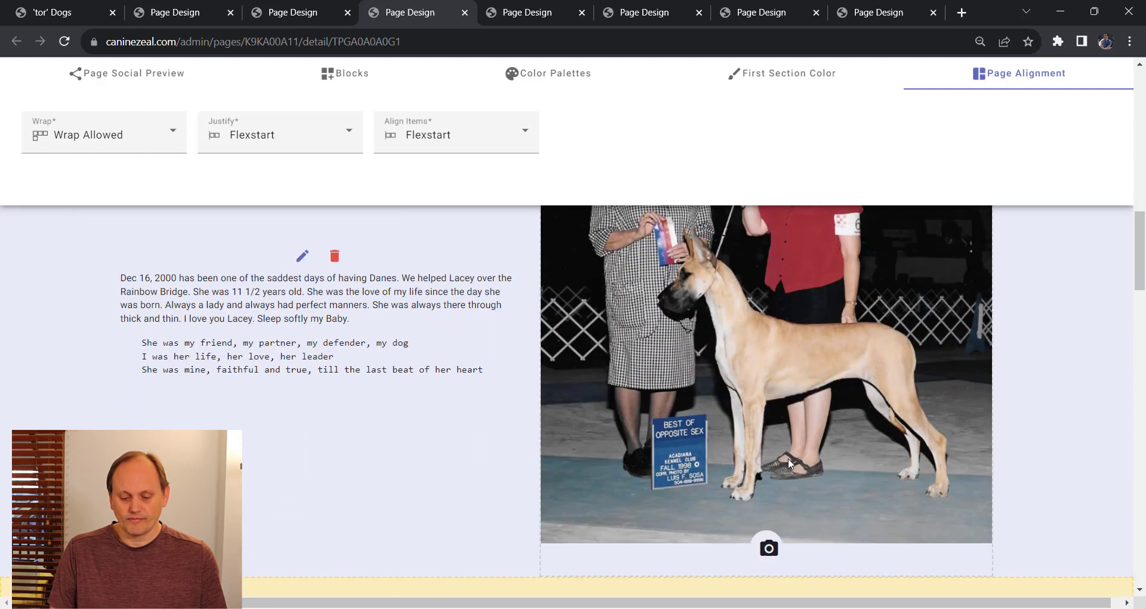
scroll(789, 462, "up", 3)
scroll(784, 466, "down", 6)
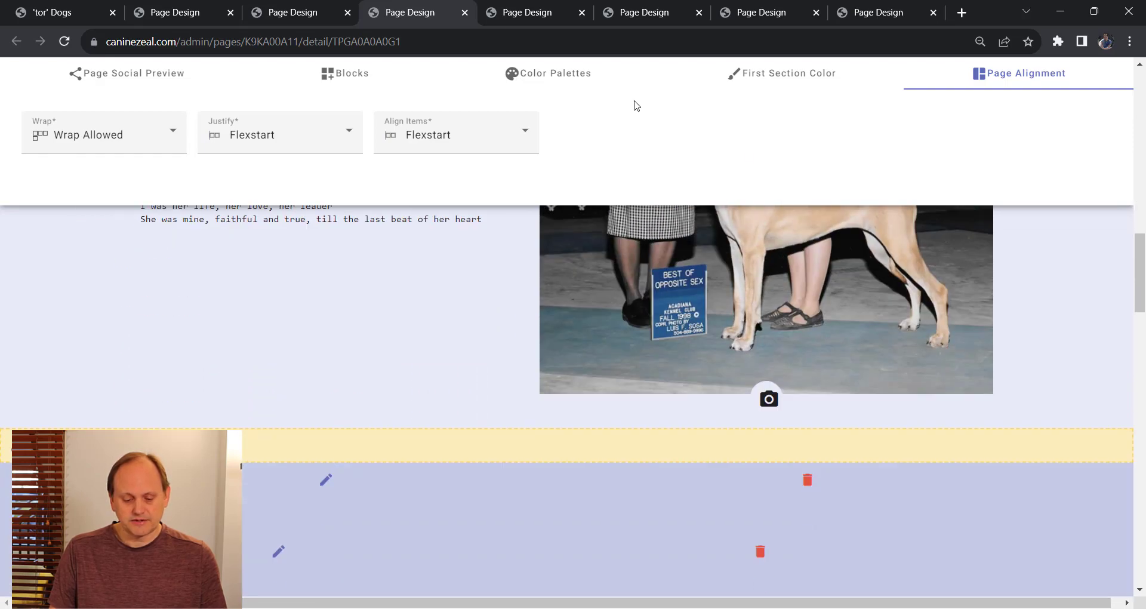
scroll(557, 408, "up", 18)
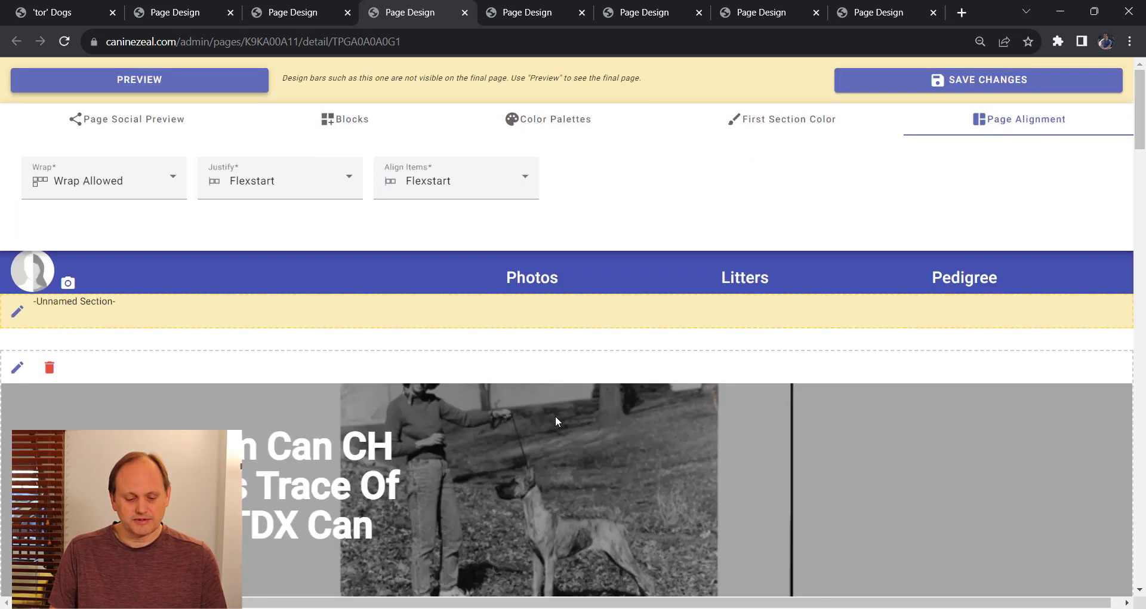
scroll(520, 410, "down", 4)
scroll(239, 401, "down", 2)
scroll(586, 353, "up", 6)
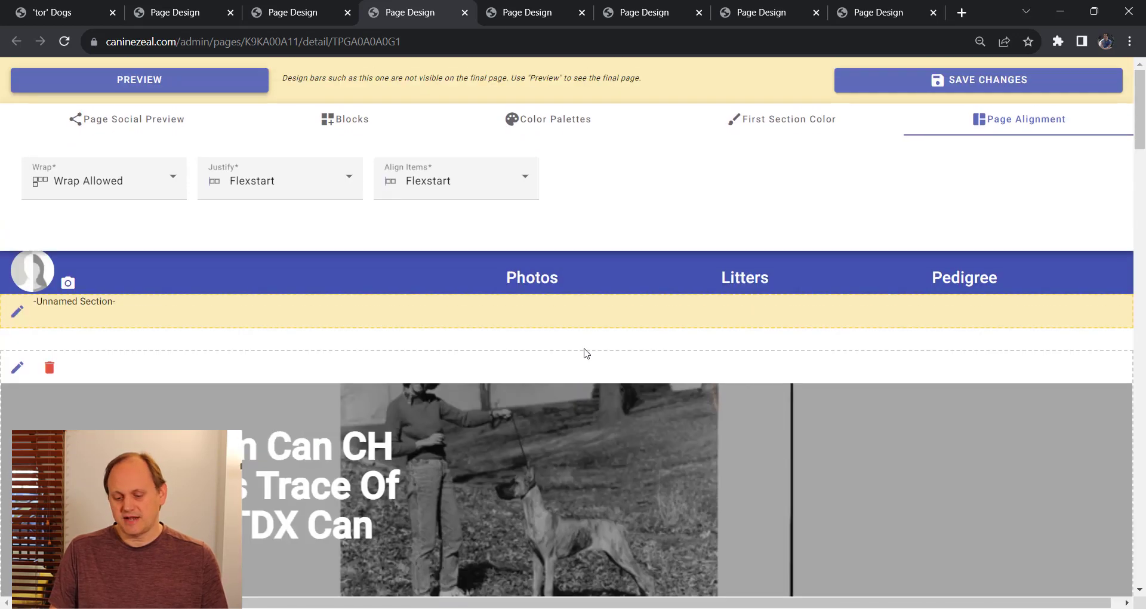
scroll(690, 284, "down", 1)
scroll(675, 250, "up", 1)
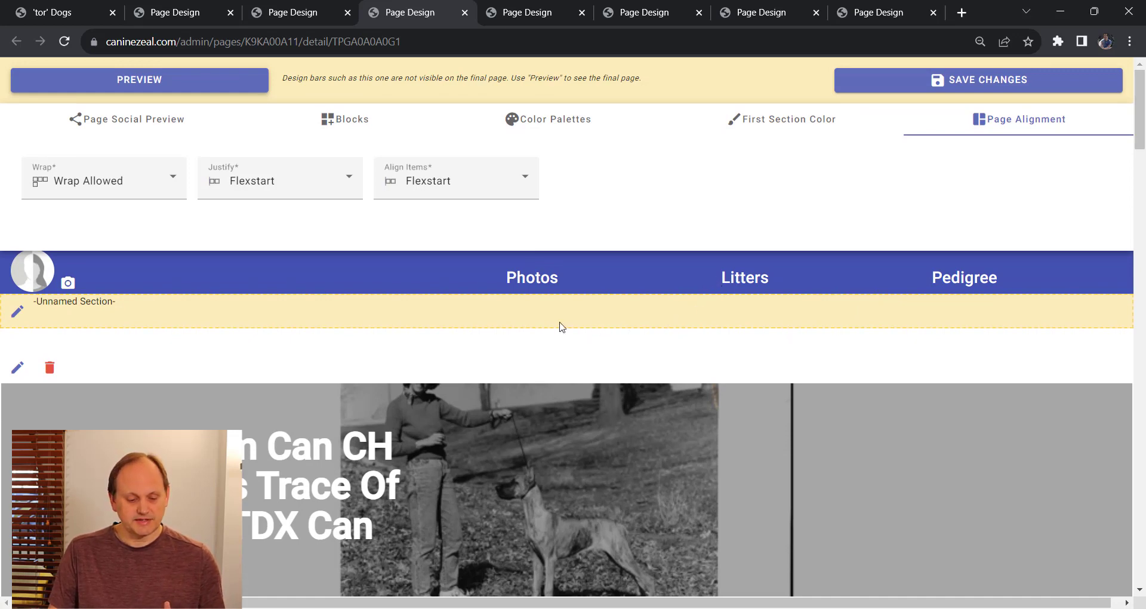
left_click_drag(119, 303, 48, 303)
left_click(157, 319)
scroll(157, 322, "down", 10)
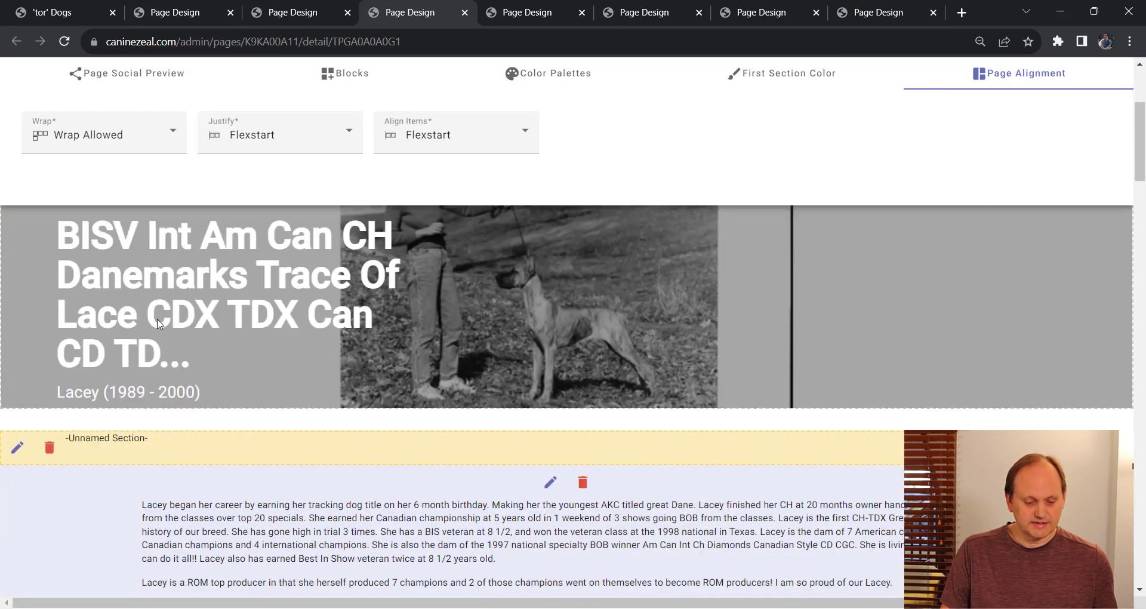
- Open the Photos section's color settings and set its Primary - Indigo background to shade 200
scroll(111, 334, "down", 8)
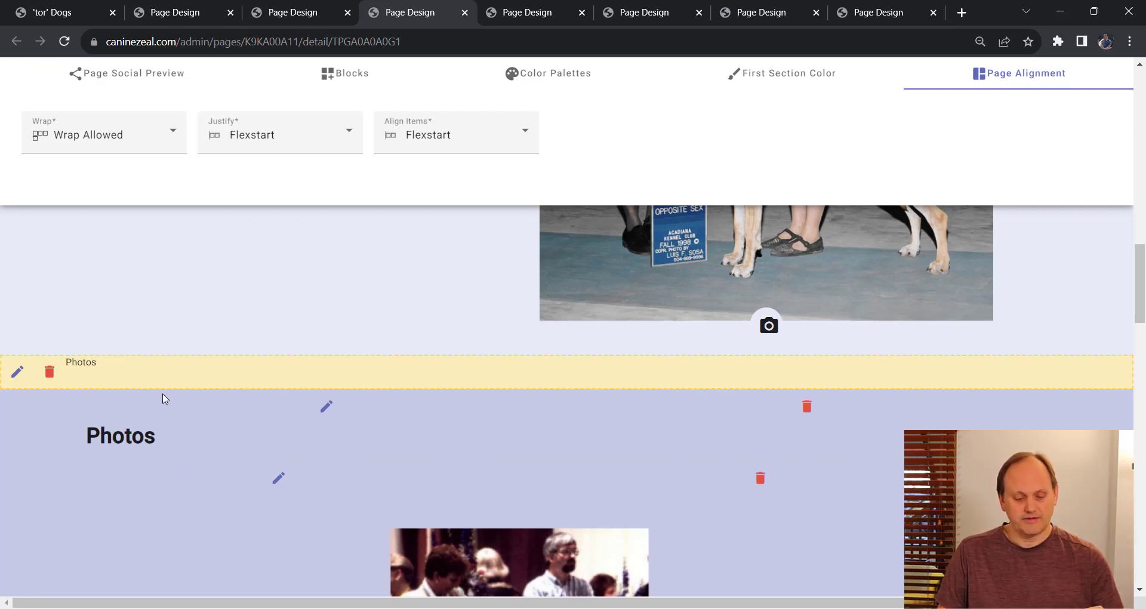
left_click(18, 372)
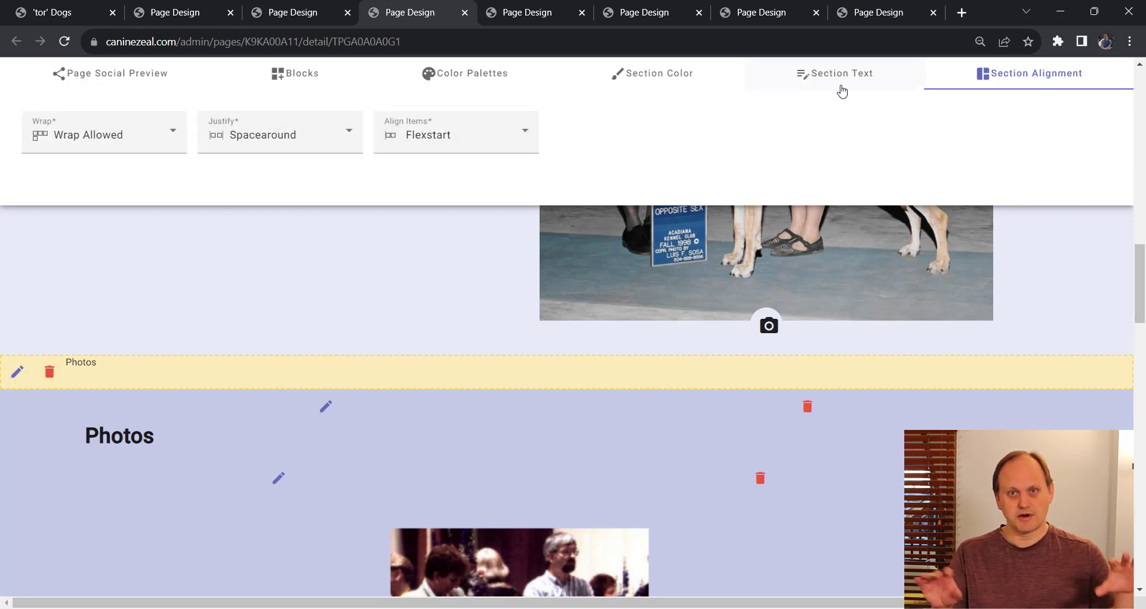
left_click(676, 84)
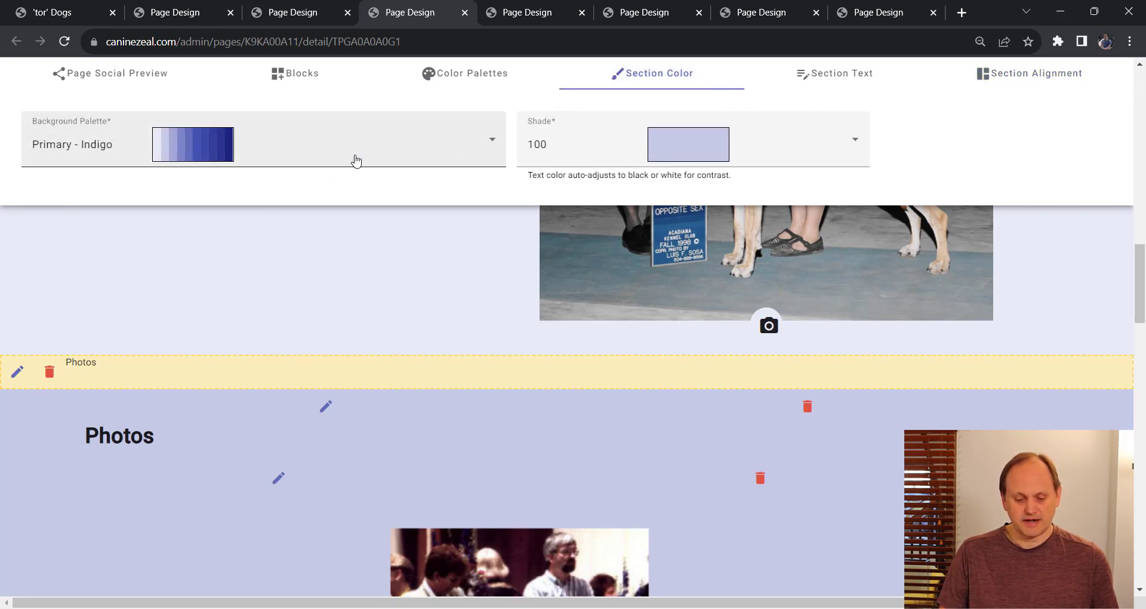
left_click(597, 152)
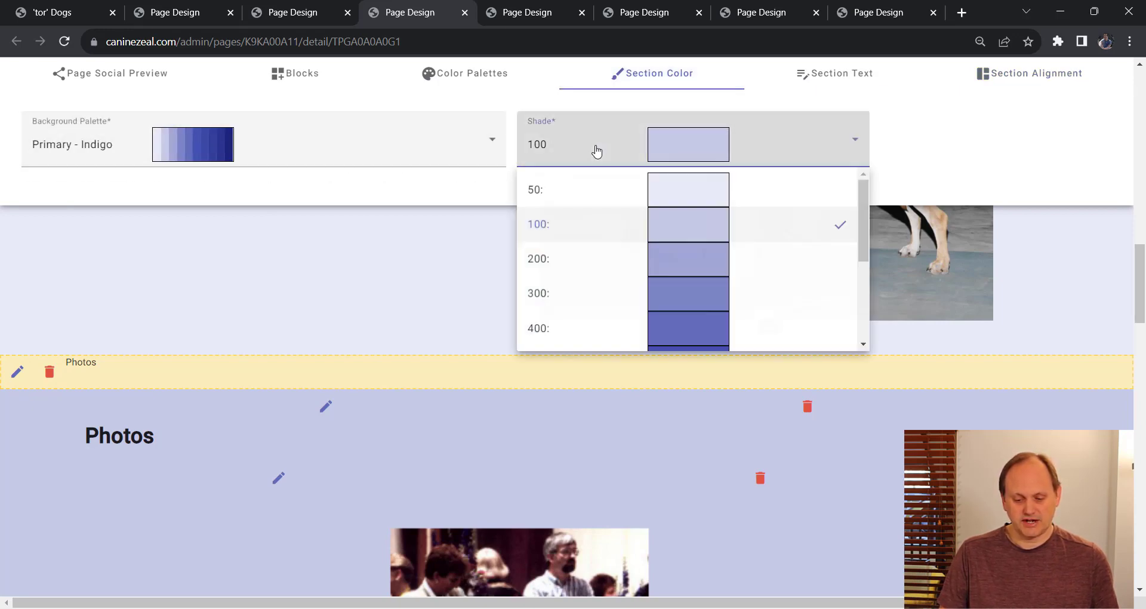
left_click(621, 265)
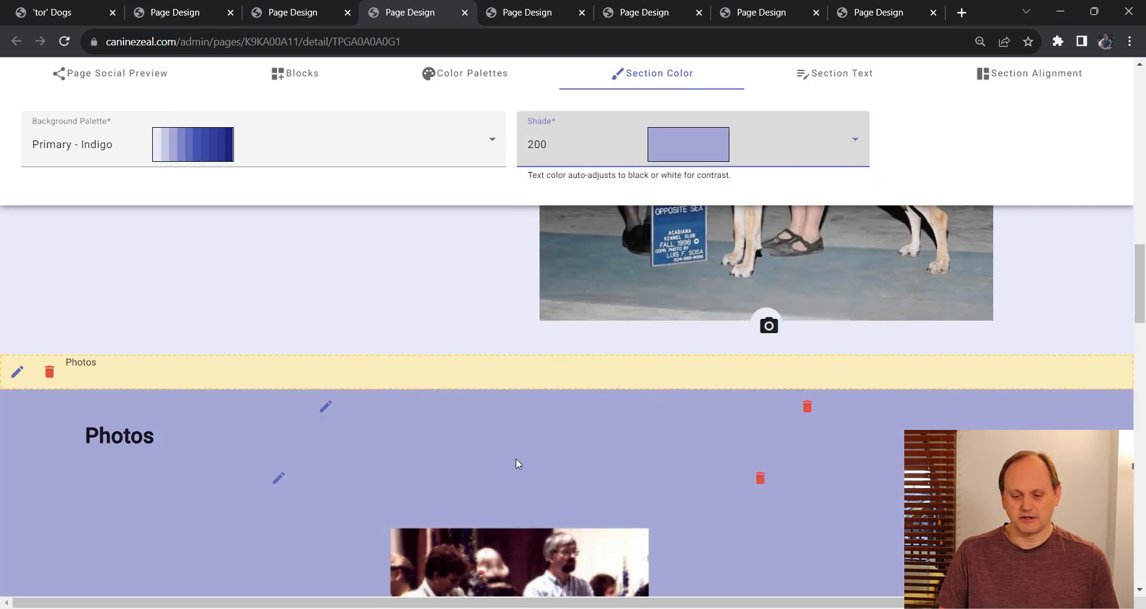
- Try shade 300 as the Photos section's background, then return it to shade 200
left_click(784, 154)
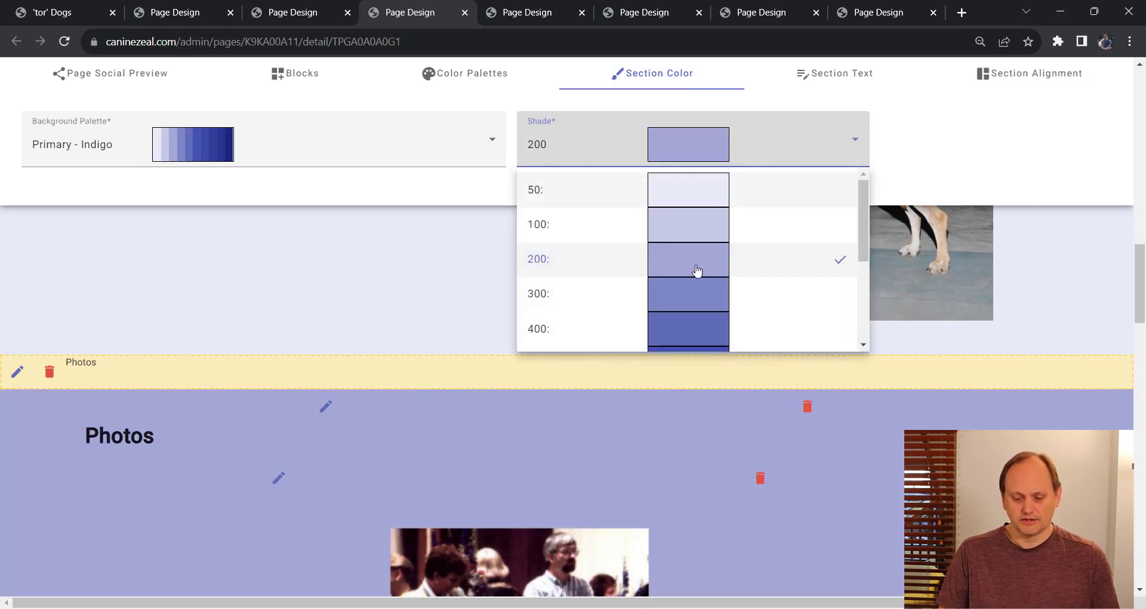
left_click(700, 295)
left_click(751, 155)
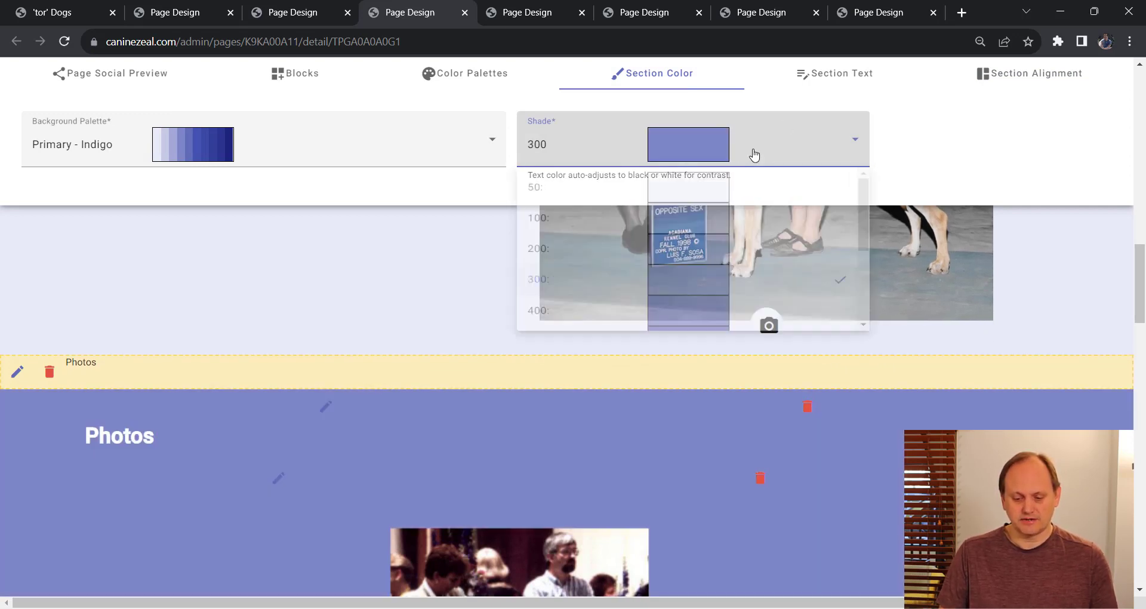
left_click(762, 144)
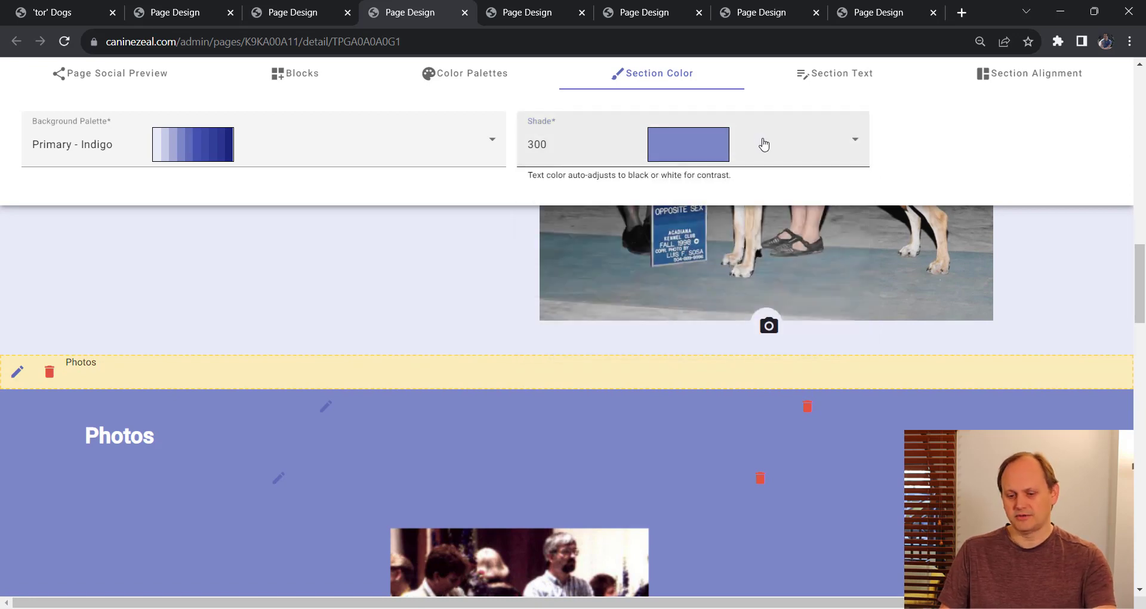
left_click(764, 144)
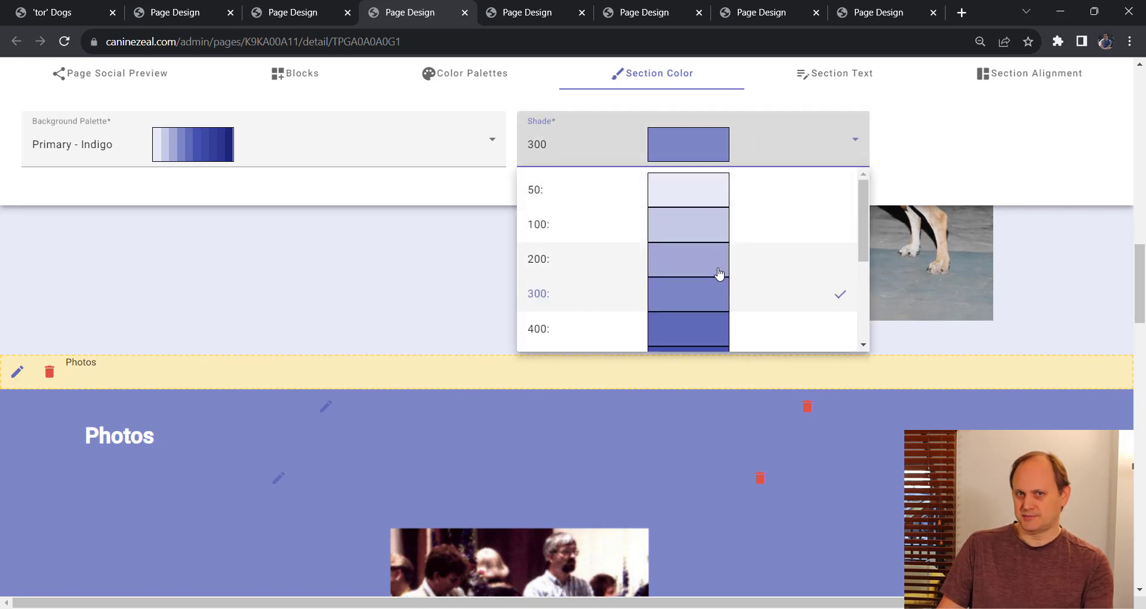
left_click(717, 266)
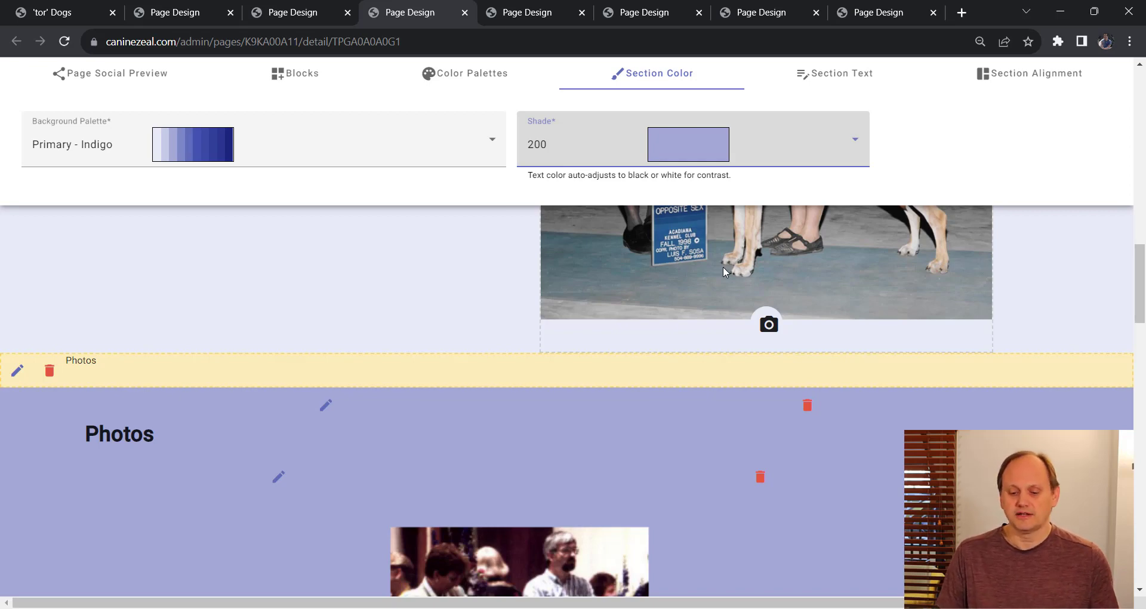
- Set the Photos section's background shade to 400 and check it against the Litters section below
left_click(736, 158)
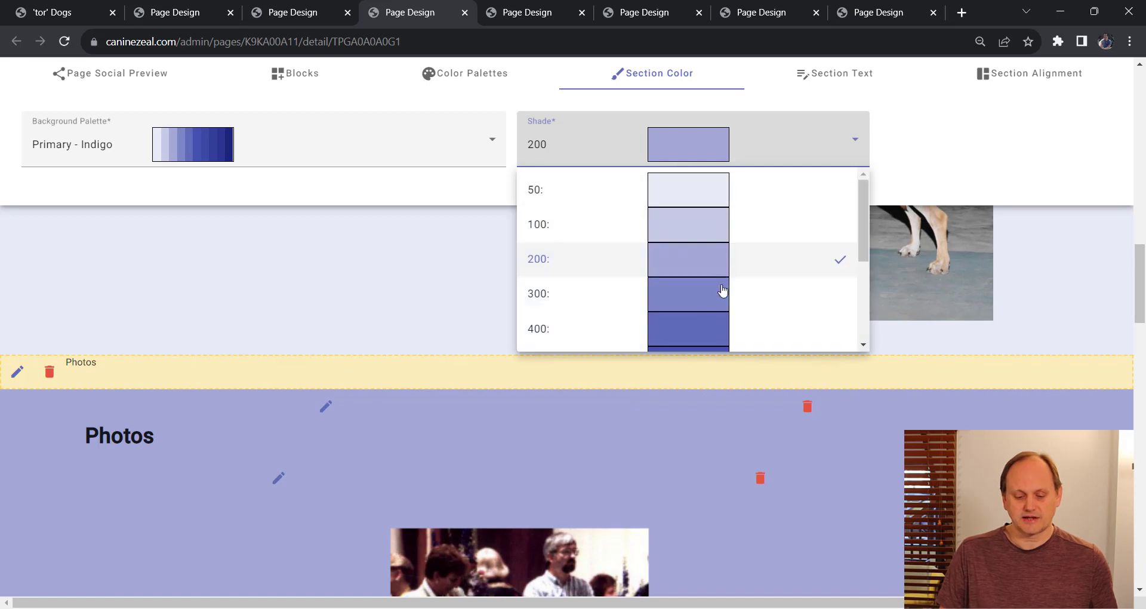
left_click(724, 335)
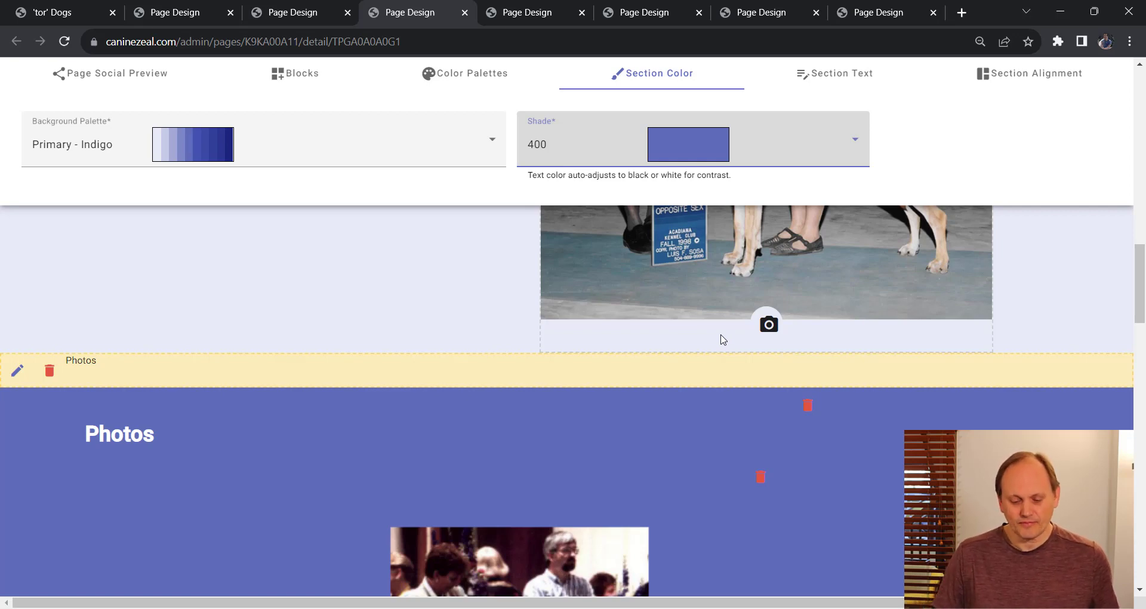
scroll(654, 331, "down", 6)
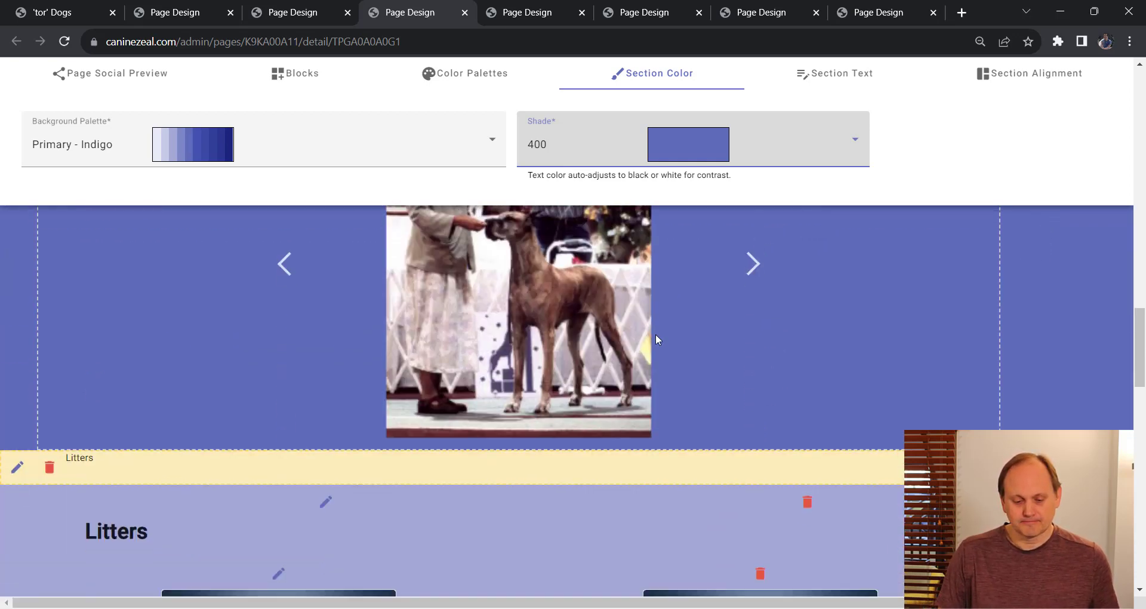
scroll(656, 333, "up", 2)
scroll(656, 337, "up", 4)
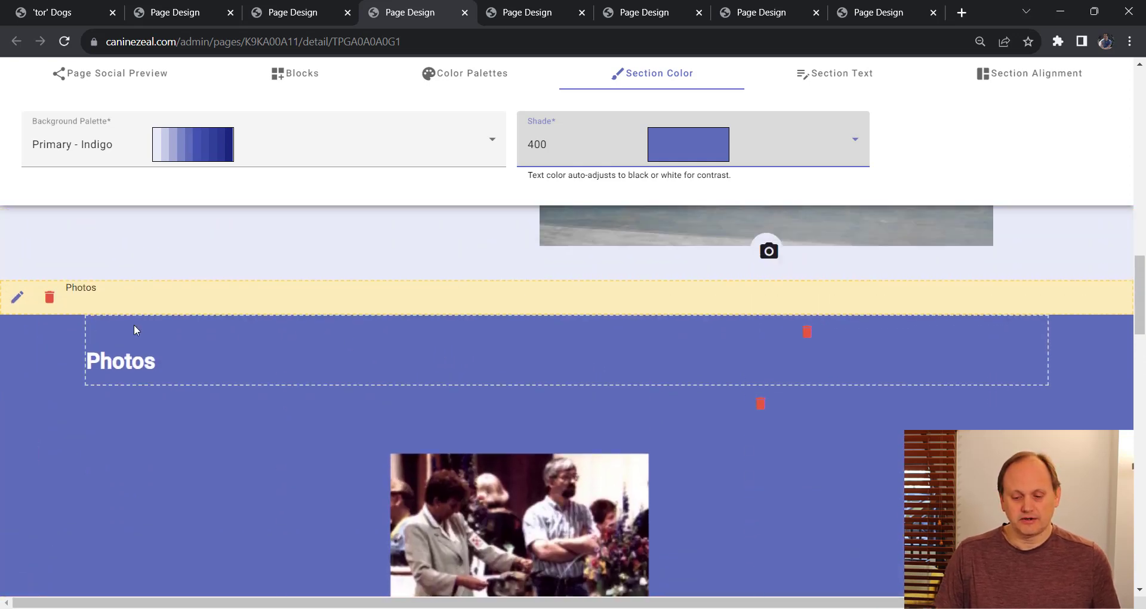
- Change the Photos section's title to Photos2 and check the title in the page's navigation bar and section bar
left_click(827, 79)
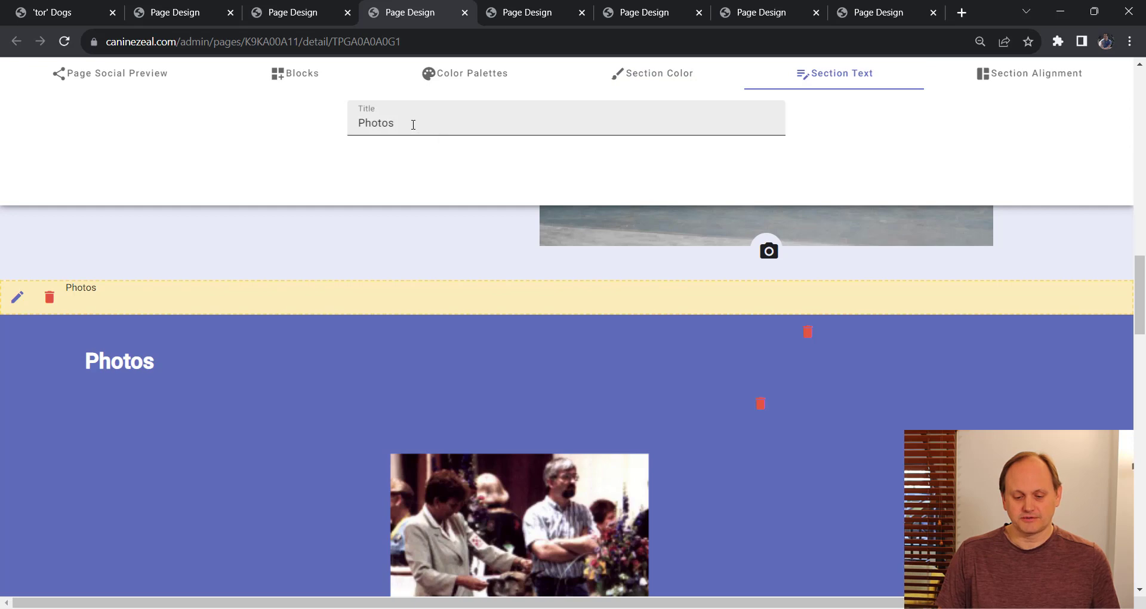
left_click(388, 126)
key("ctrl+a")
scroll(567, 305, "up", 1)
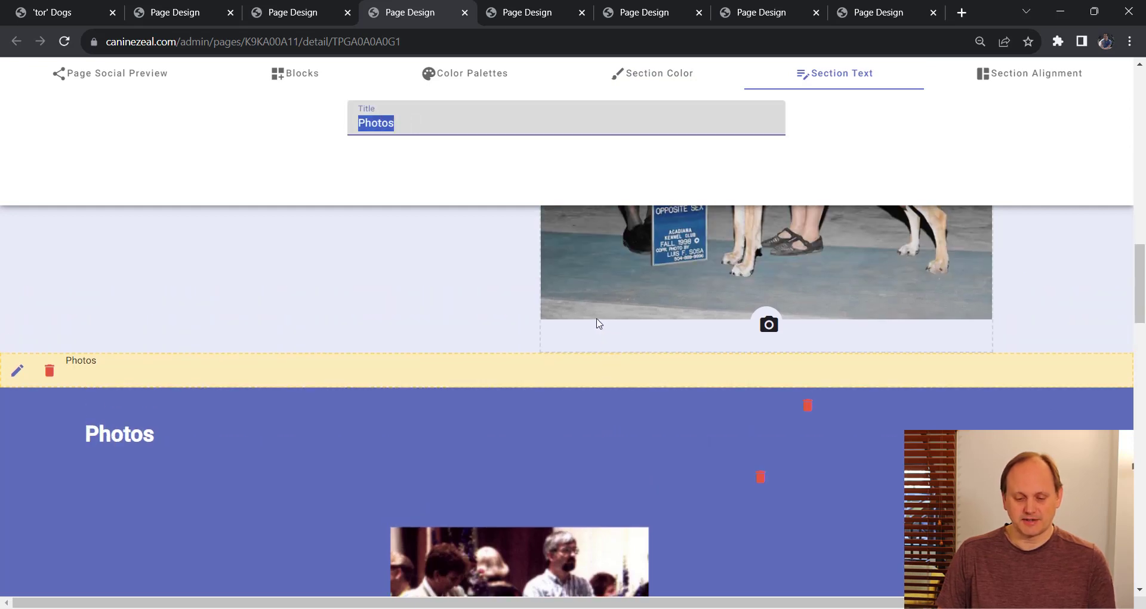
left_click(516, 123)
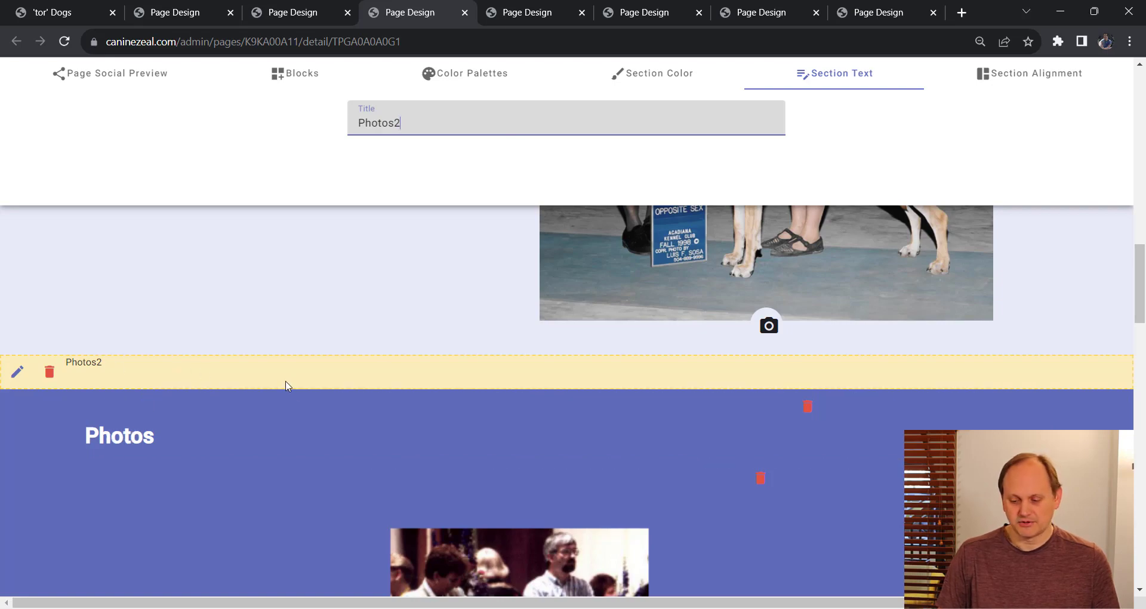
scroll(305, 389, "up", 10)
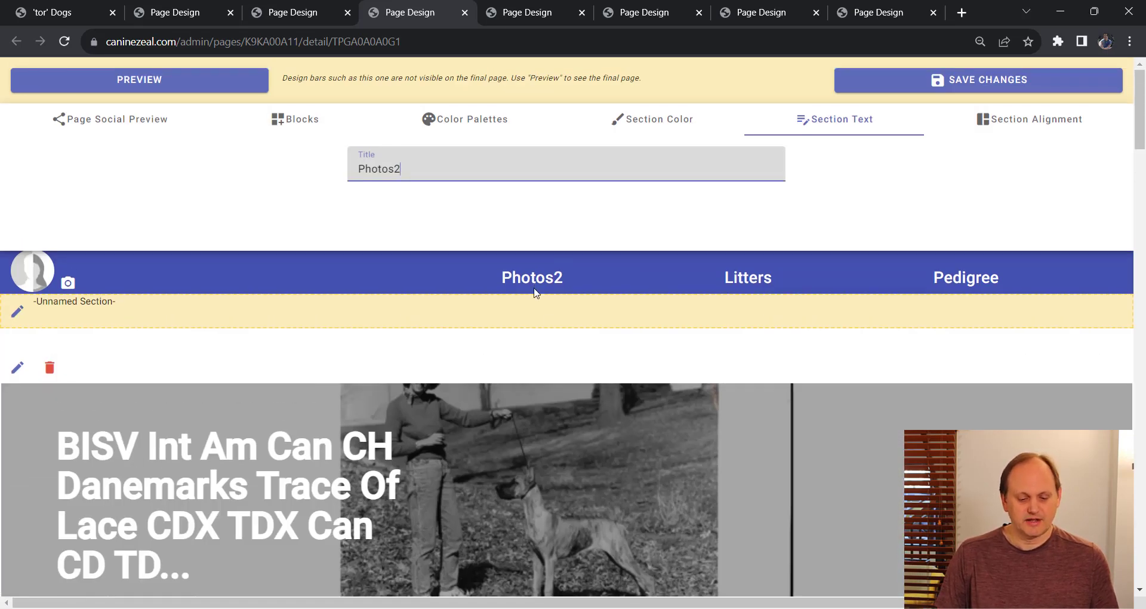
scroll(534, 293, "down", 10)
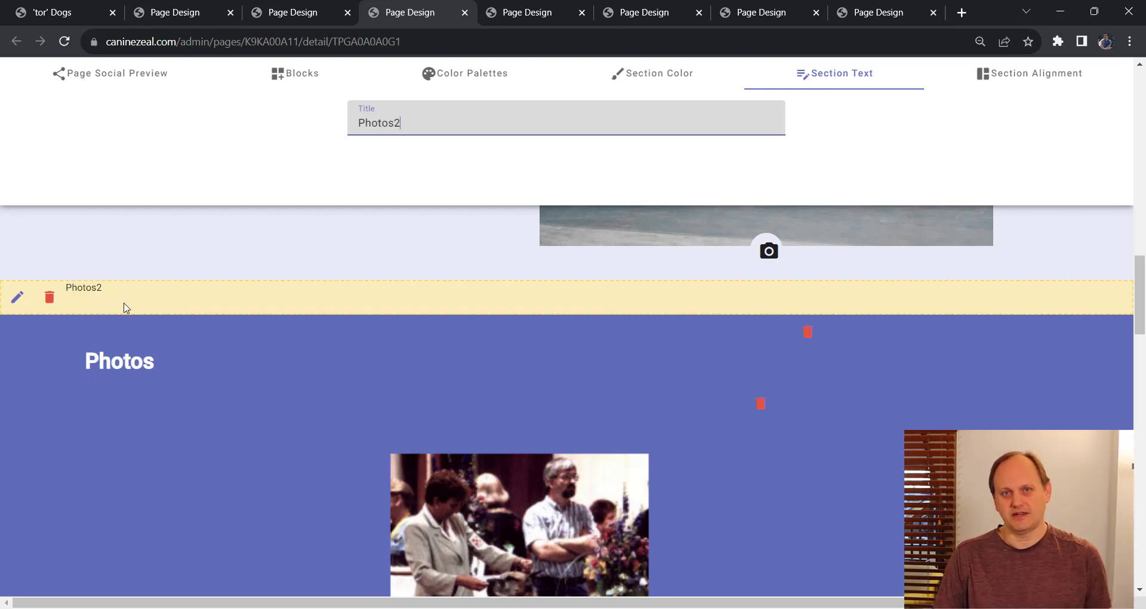
scroll(361, 351, "up", 15)
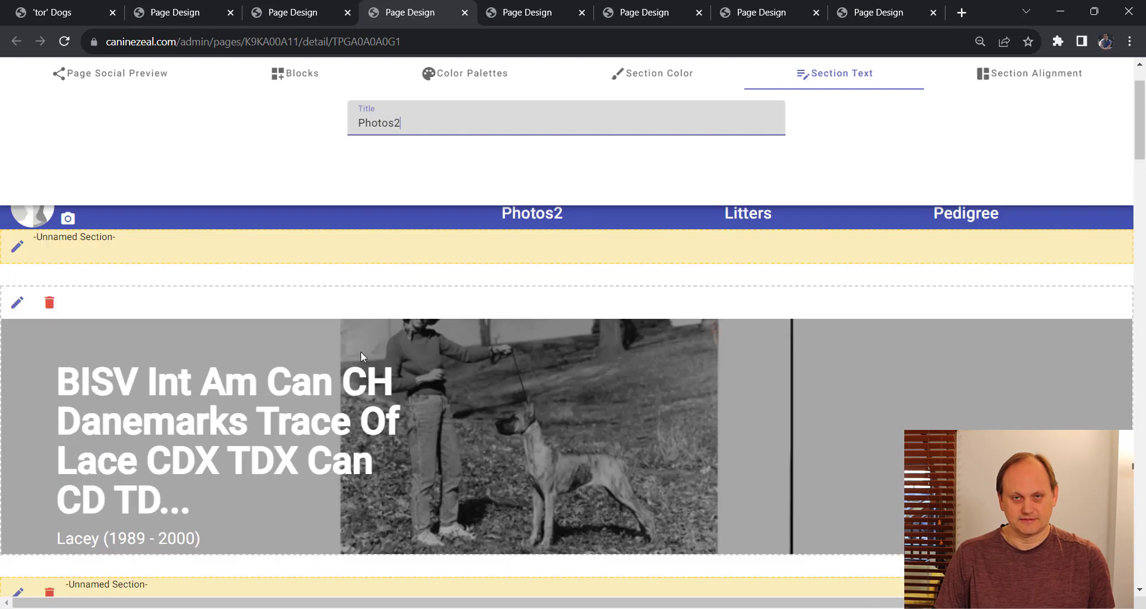
scroll(554, 226, "down", 15)
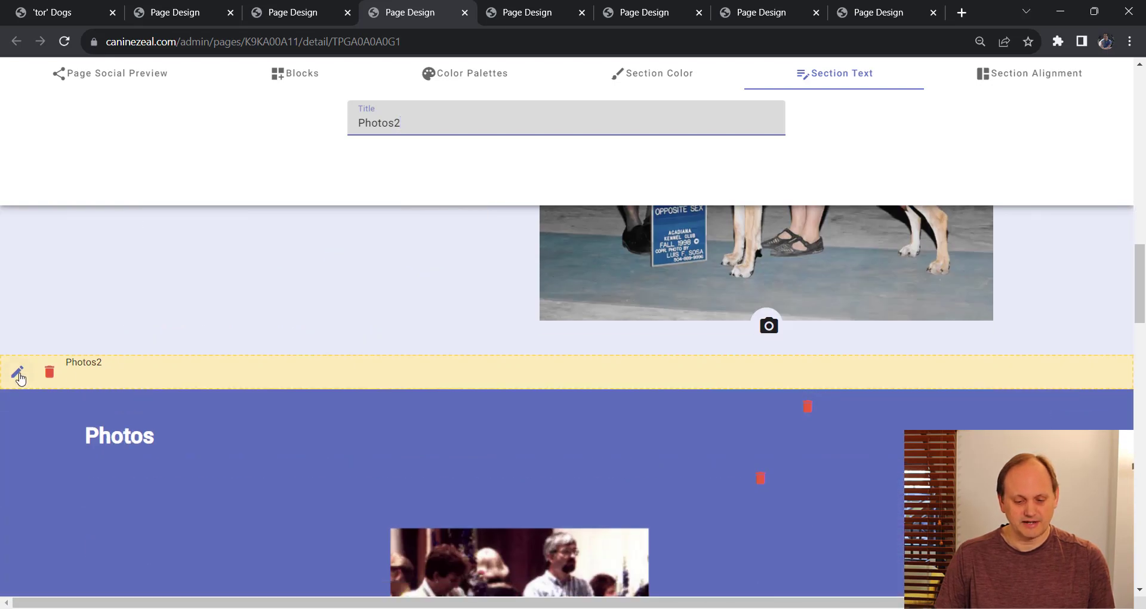
- Reopen the Photos2 section's text settings and restore its title to Photos
left_click(19, 375)
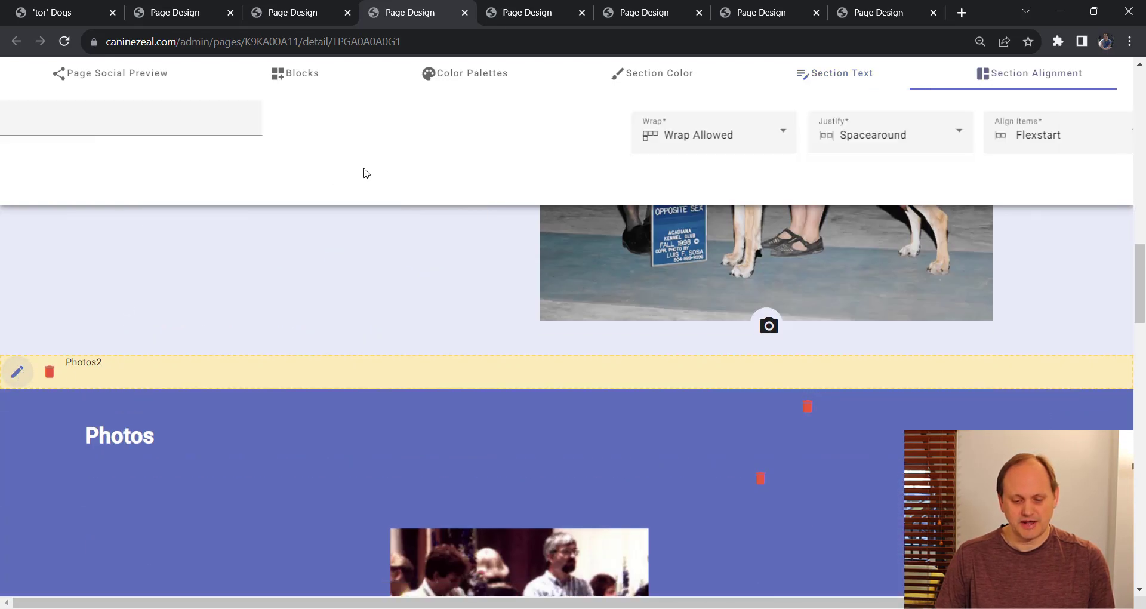
left_click(673, 78)
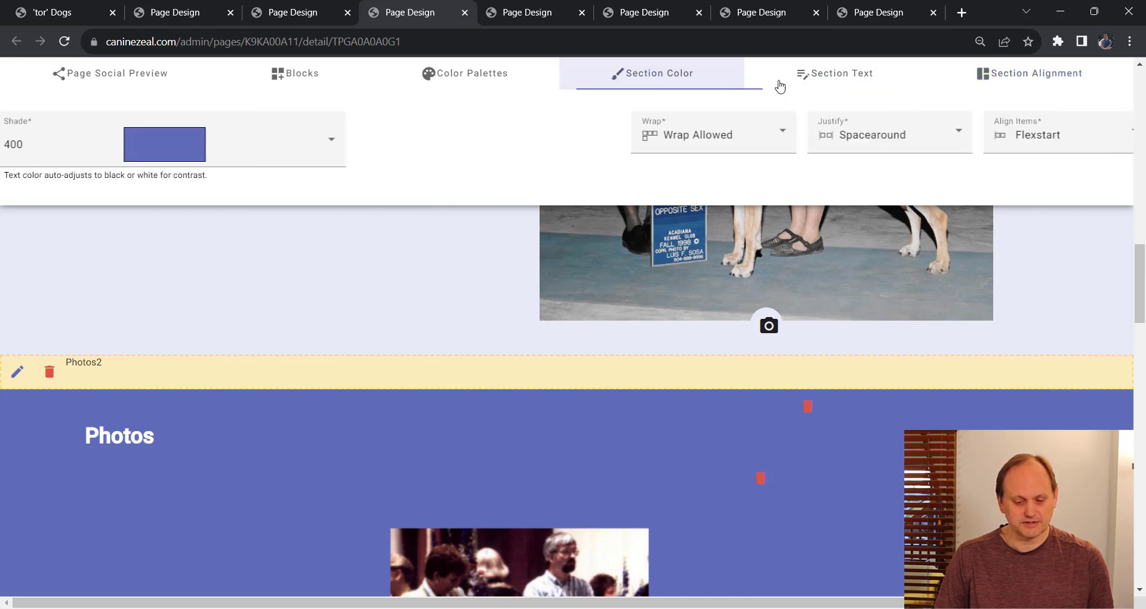
left_click(818, 76)
left_click(420, 123)
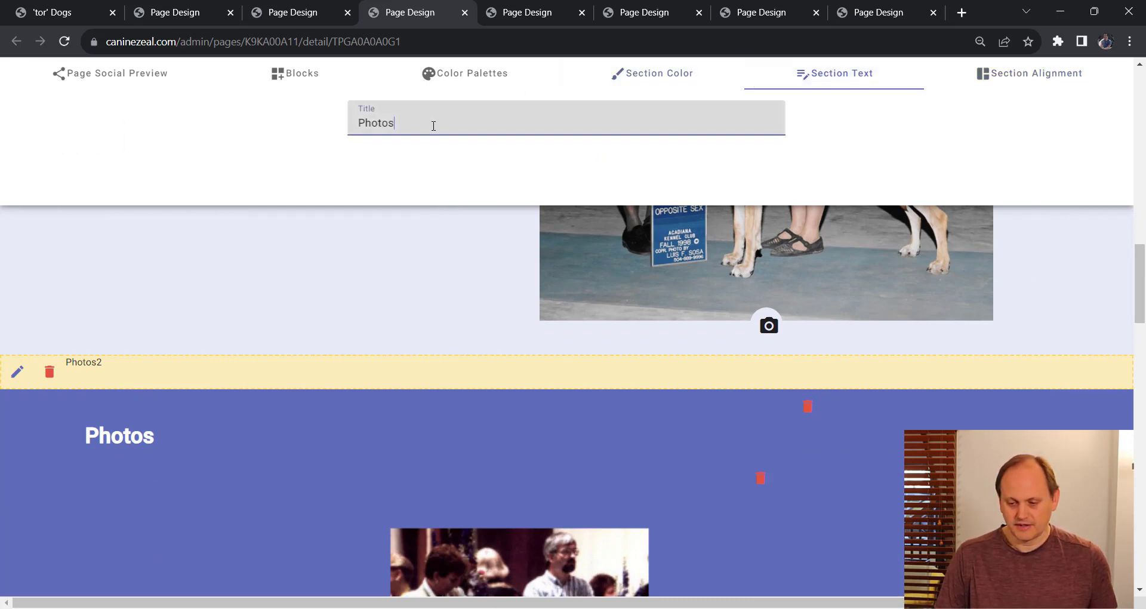
- In the Photos section's alignment settings, try Center for Align Items, then return it to Flexstart
left_click(1020, 78)
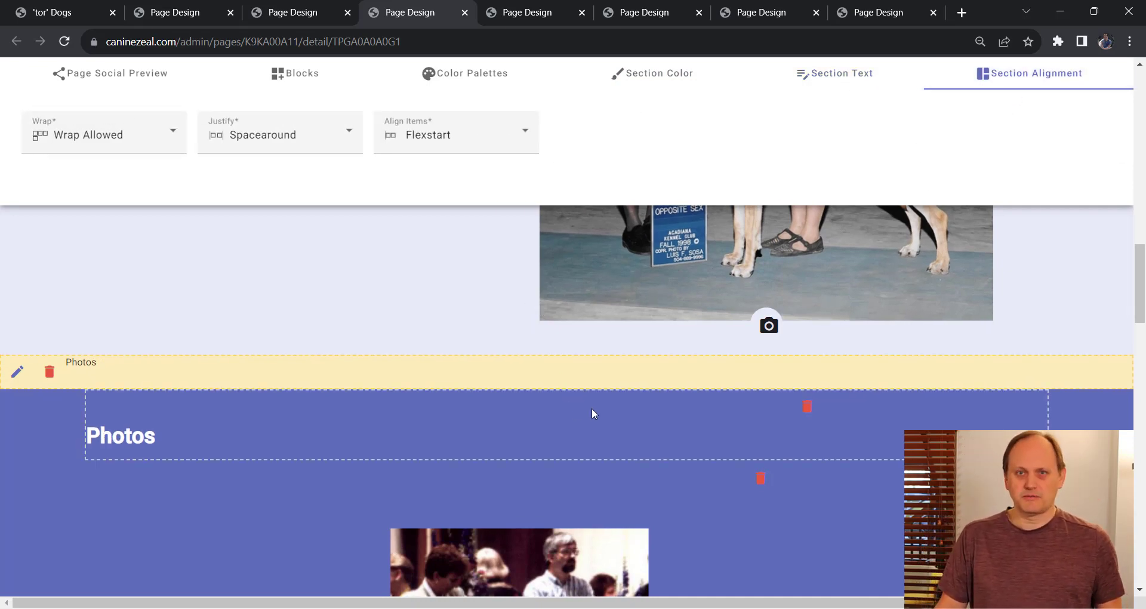
scroll(618, 400, "down", 3)
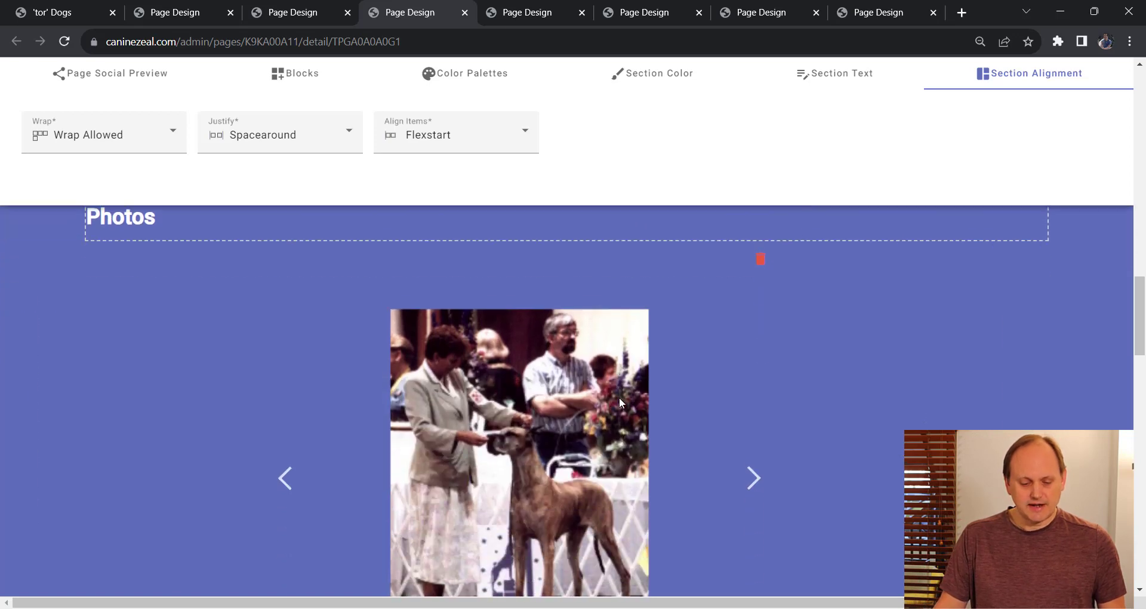
scroll(328, 344, "down", 2)
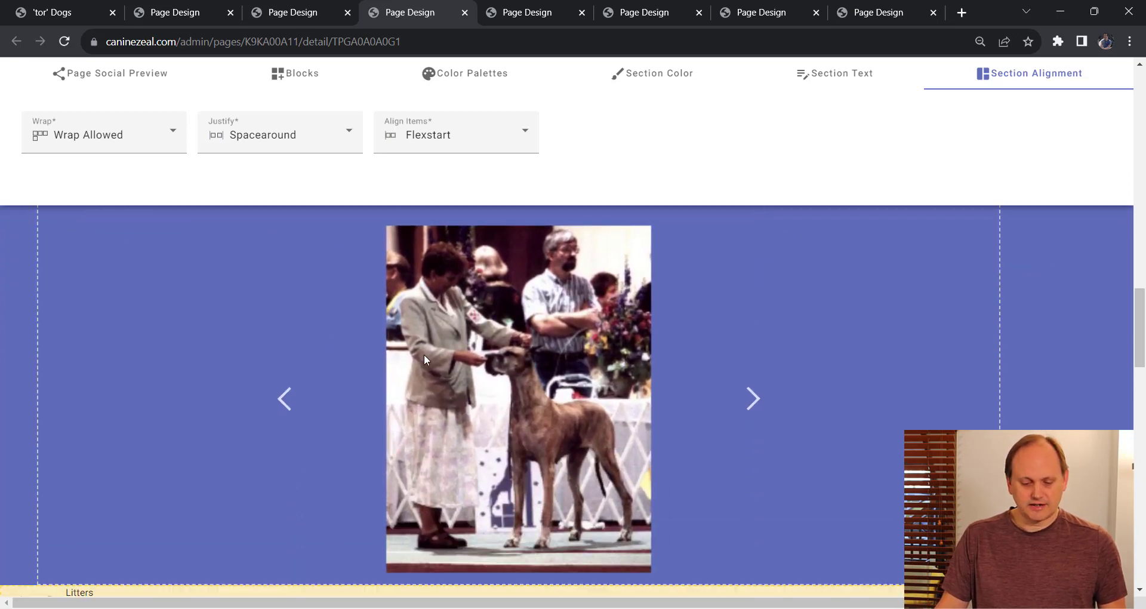
scroll(341, 347, "up", 2)
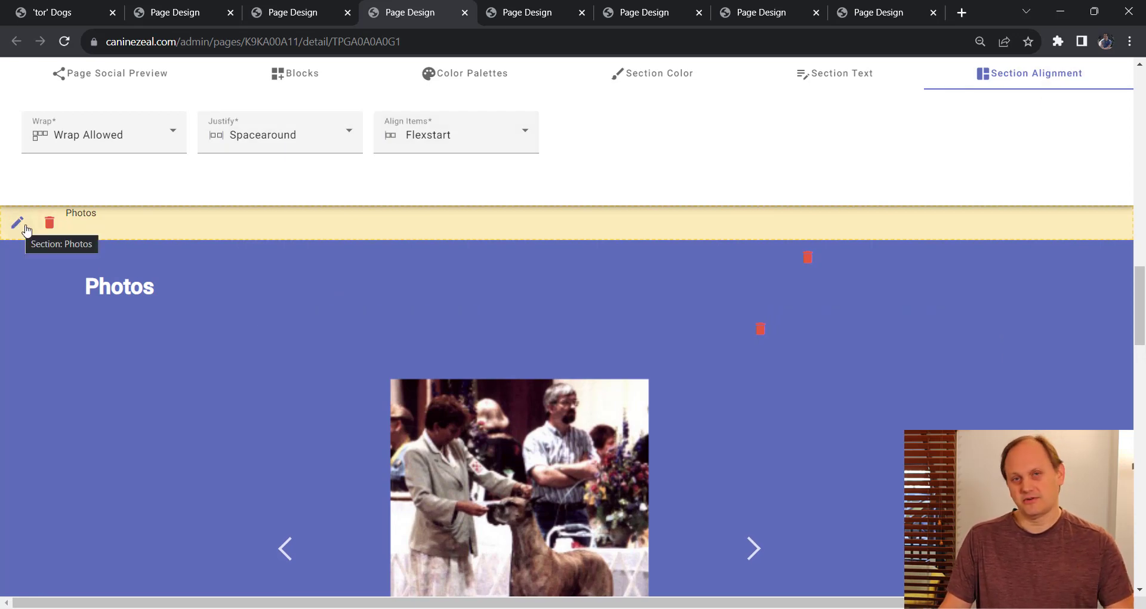
left_click(476, 144)
left_click(435, 240)
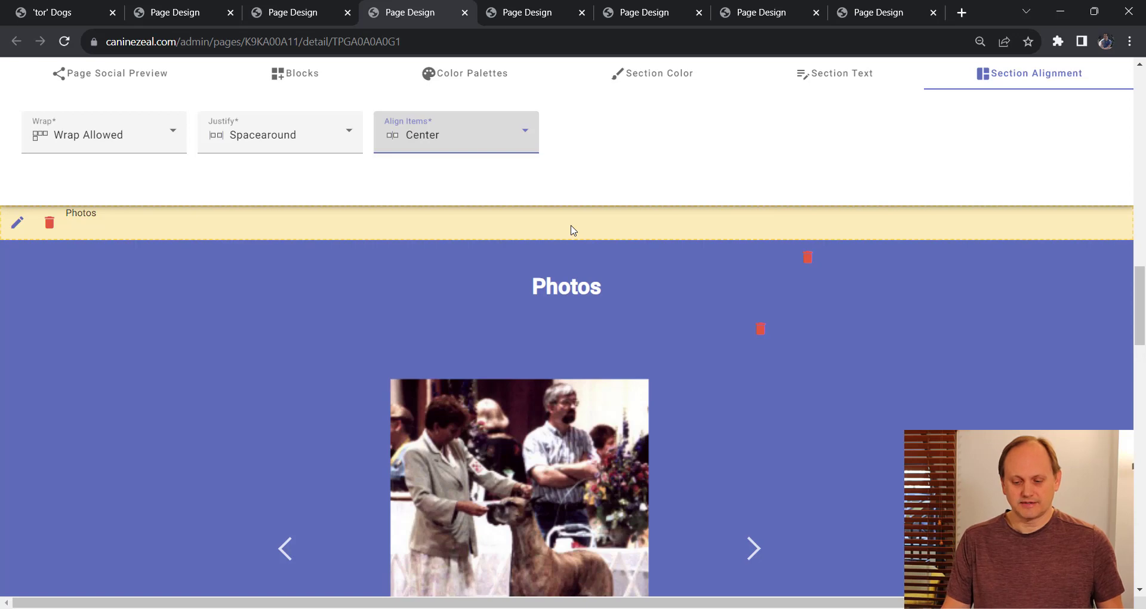
left_click(502, 150)
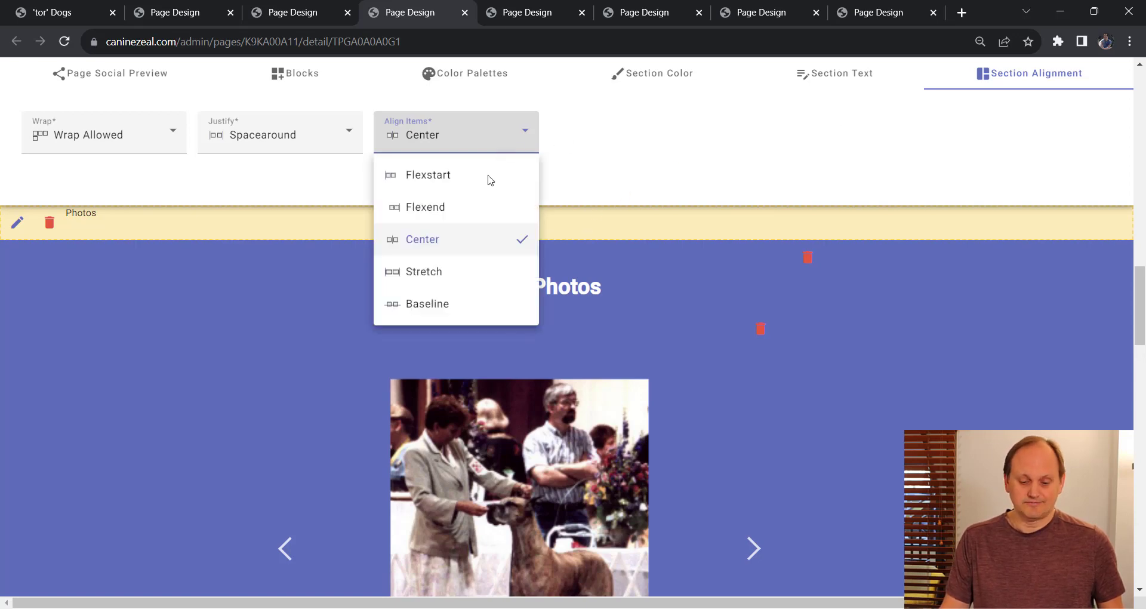
left_click(459, 188)
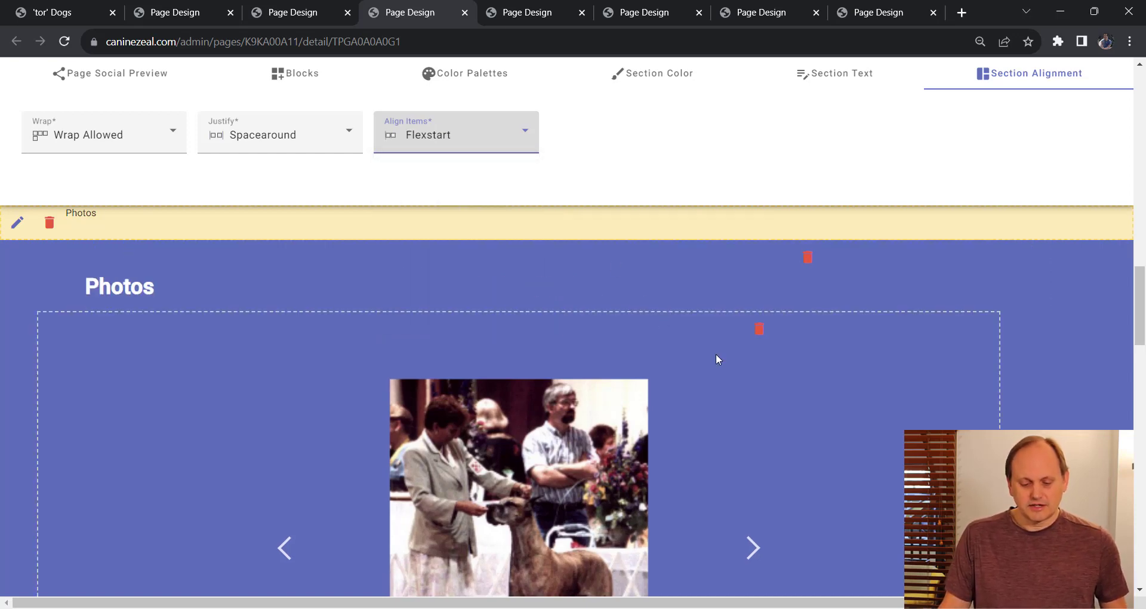
- Open the Photos section's color settings and review the background palettes on offer without changing the selection
scroll(715, 353, "down", 5)
scroll(720, 348, "up", 9)
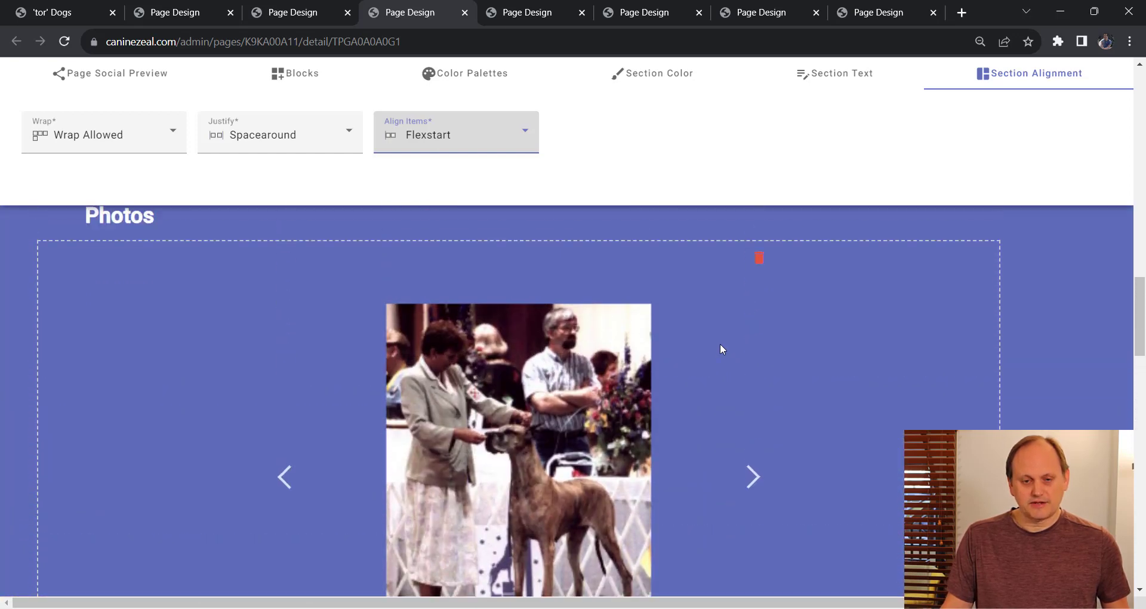
scroll(727, 348, "up", 5)
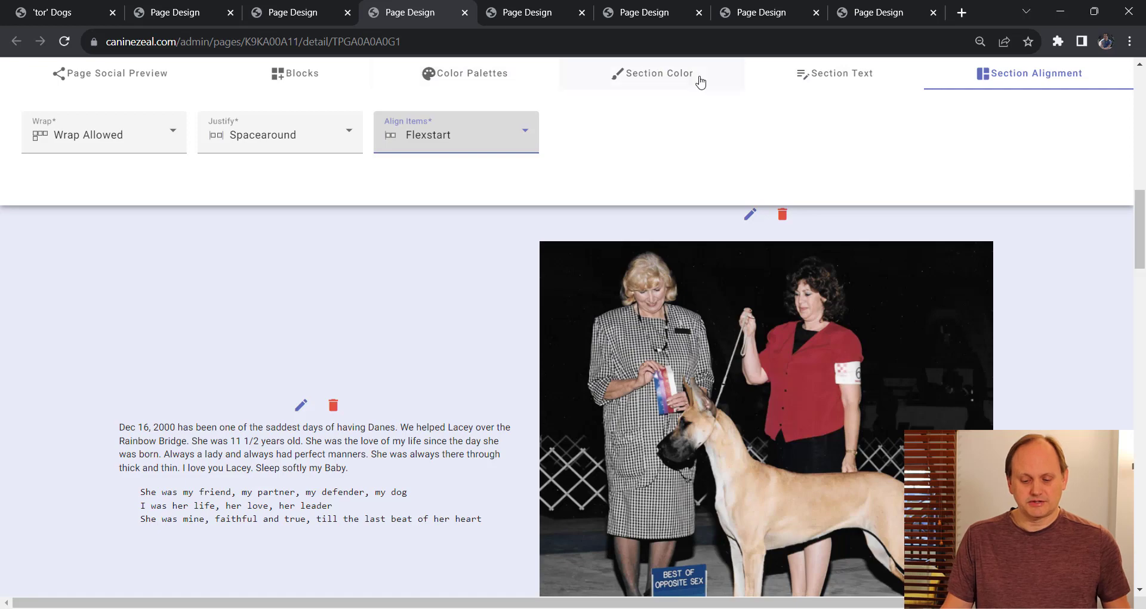
left_click(700, 82)
scroll(533, 285, "up", 4)
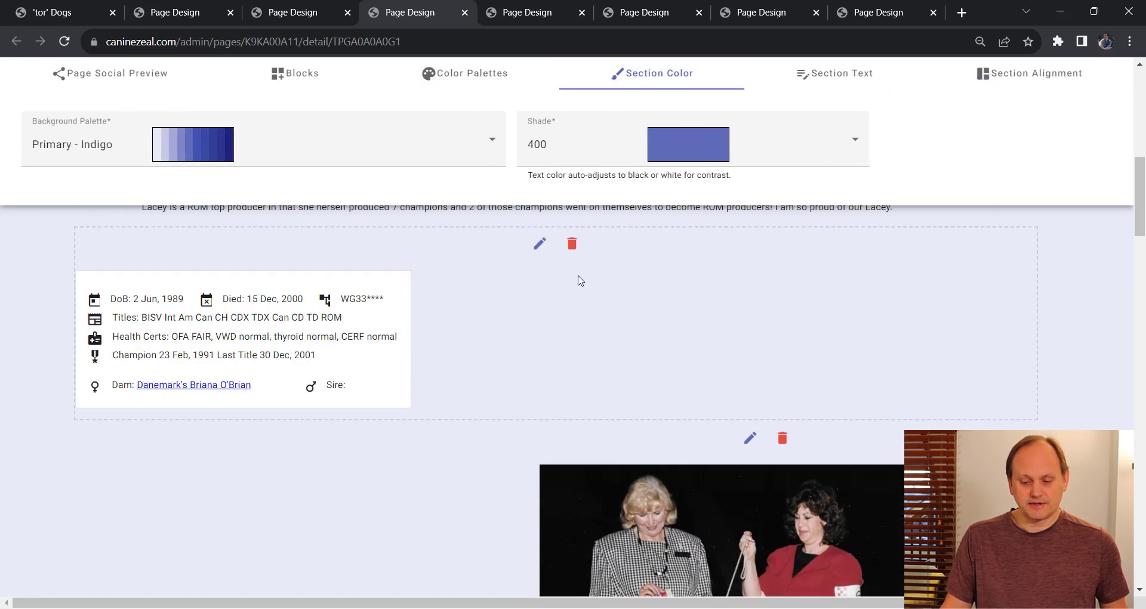
scroll(565, 316, "up", 10)
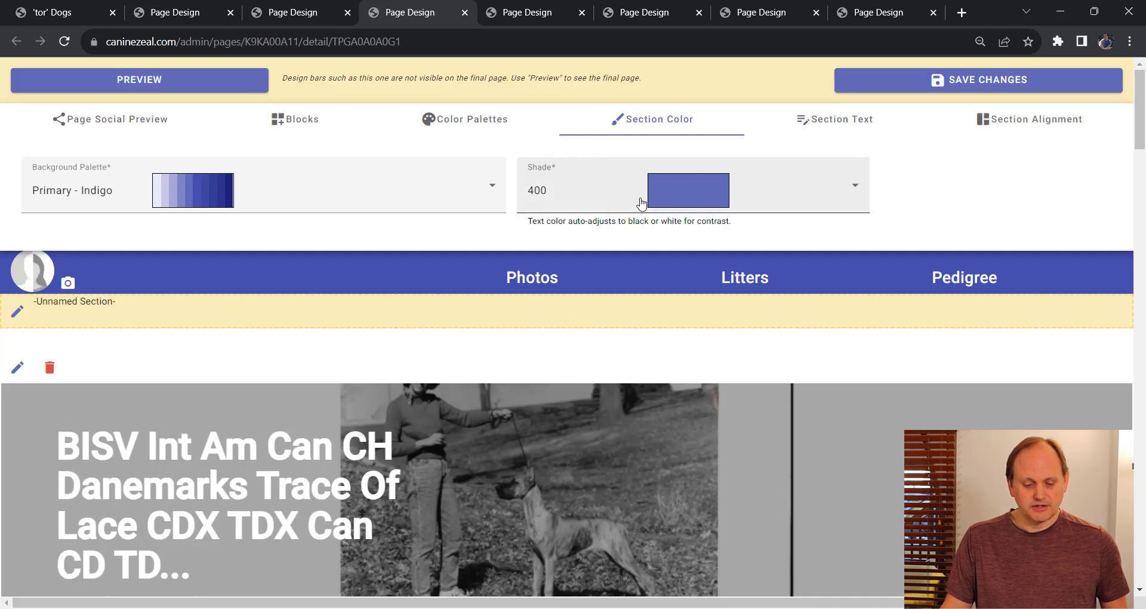
left_click(361, 209)
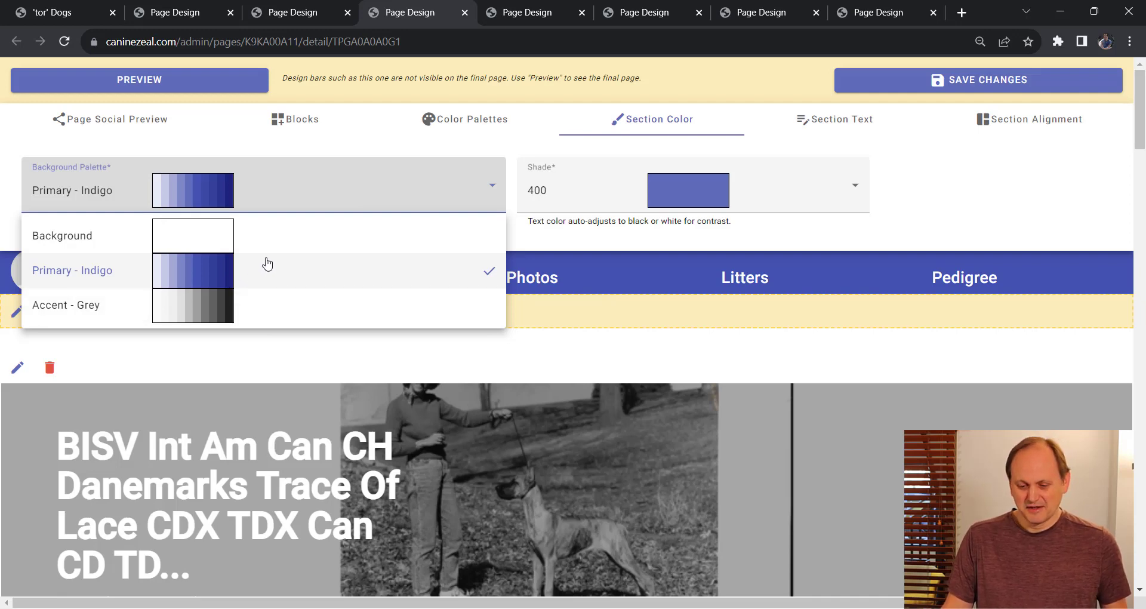
left_click(699, 80)
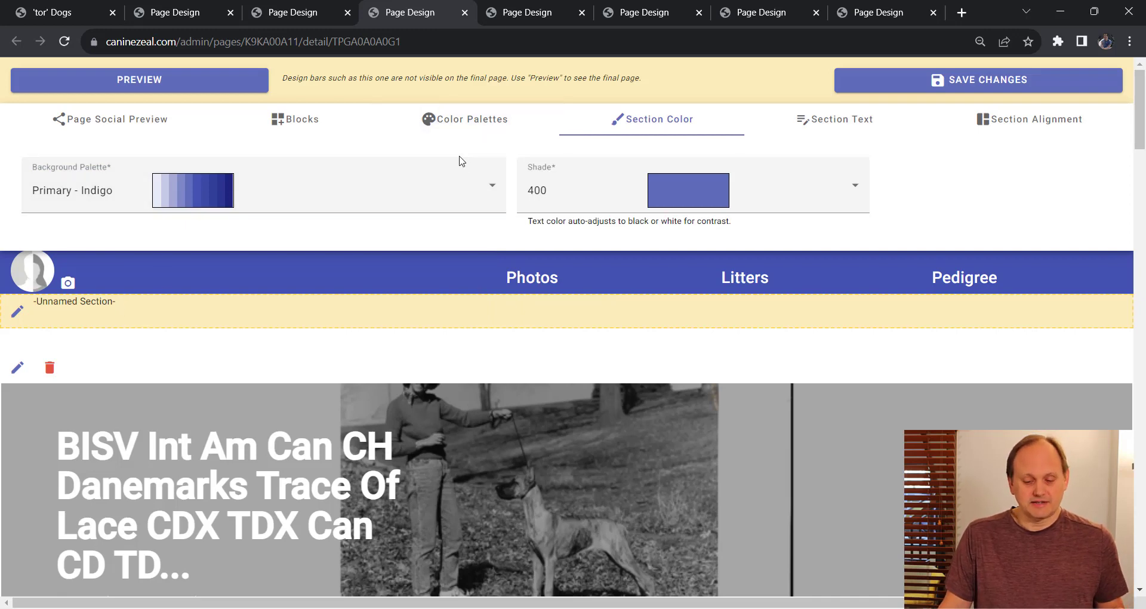
- Set the page's primary color palette to Cyan and check how the navigation bar and sections are recolored
left_click(460, 123)
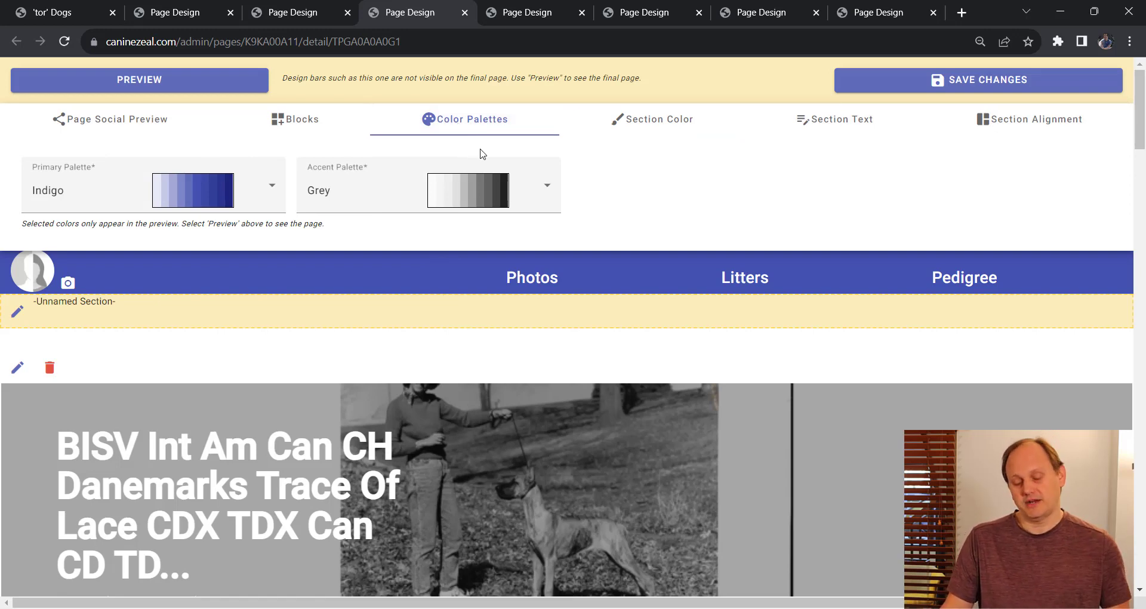
left_click(232, 194)
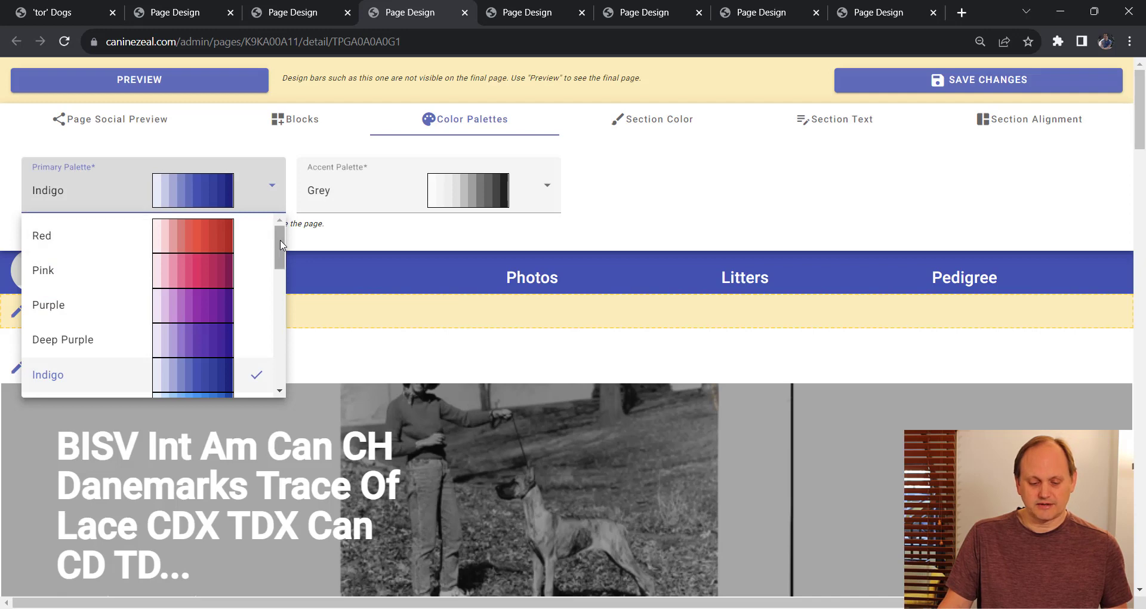
left_click_drag(279, 248, 277, 284)
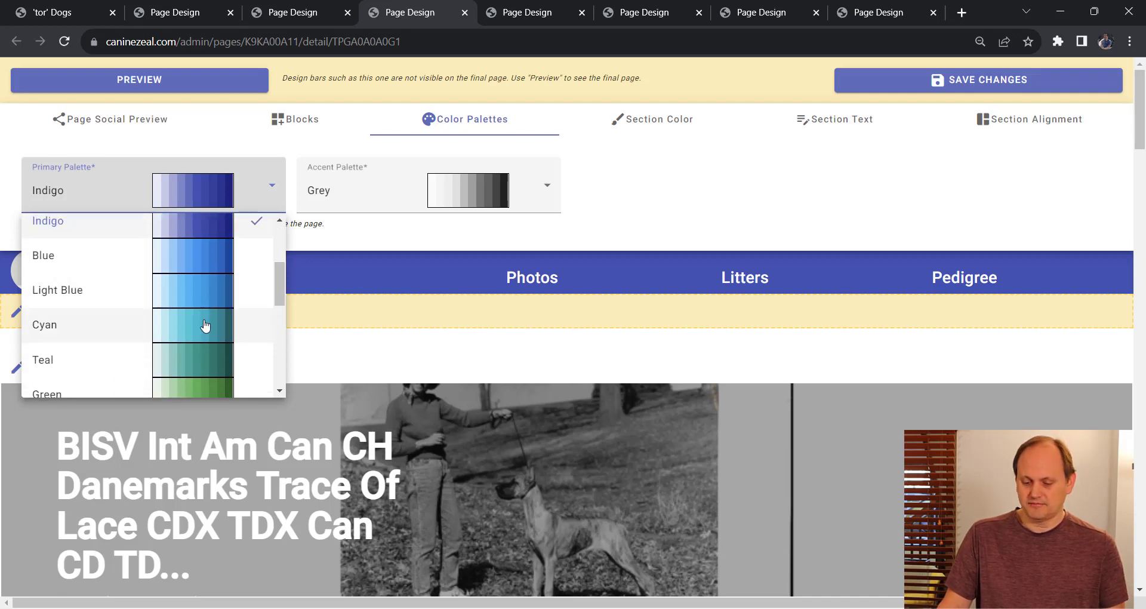
left_click(212, 324)
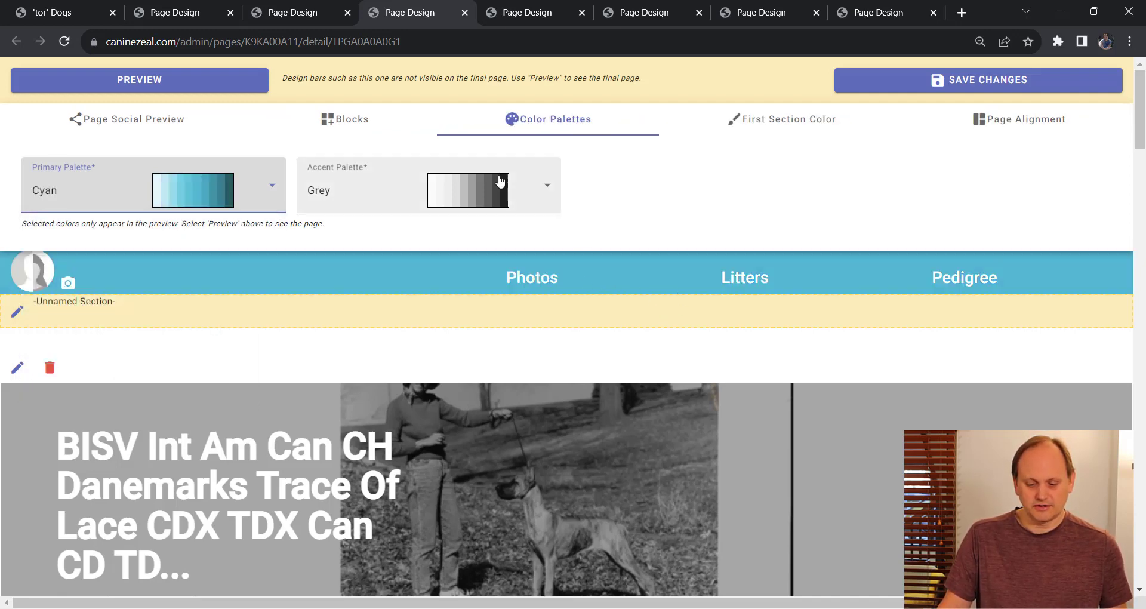
scroll(493, 422, "down", 8)
scroll(493, 422, "down", 5)
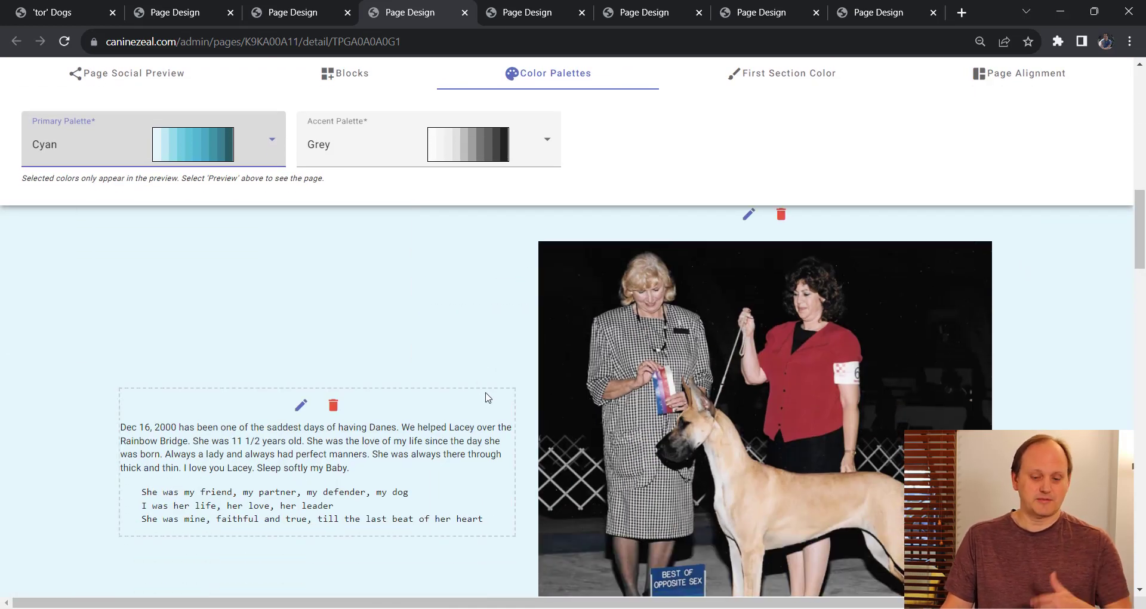
scroll(489, 399, "up", 13)
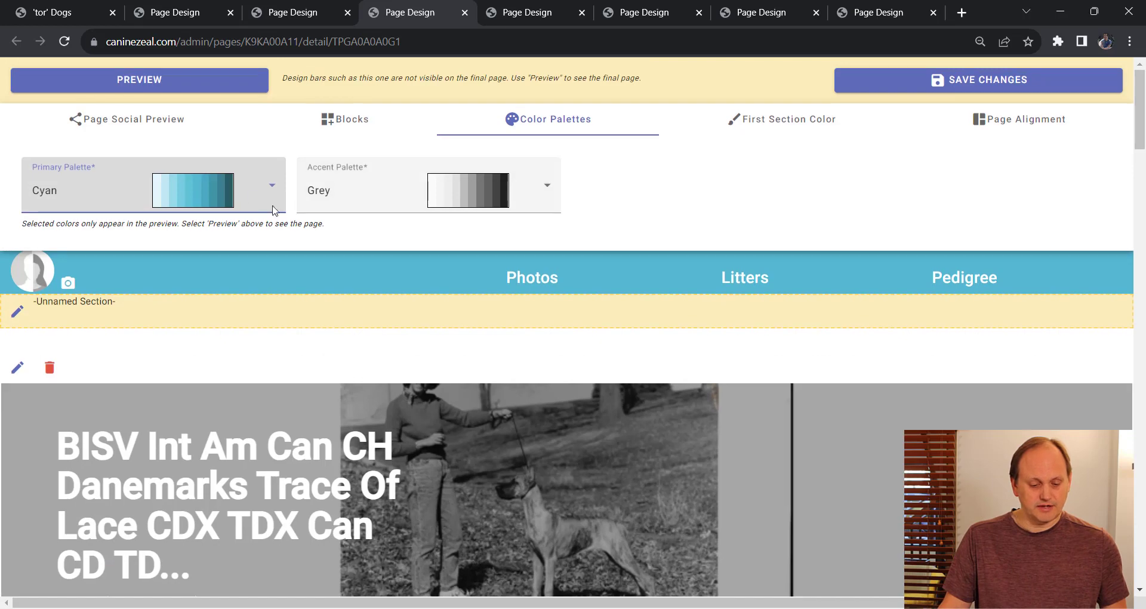
- Look through the primary palette choices and return the page's primary palette to Indigo
left_click(274, 206)
scroll(235, 311, "down", 5)
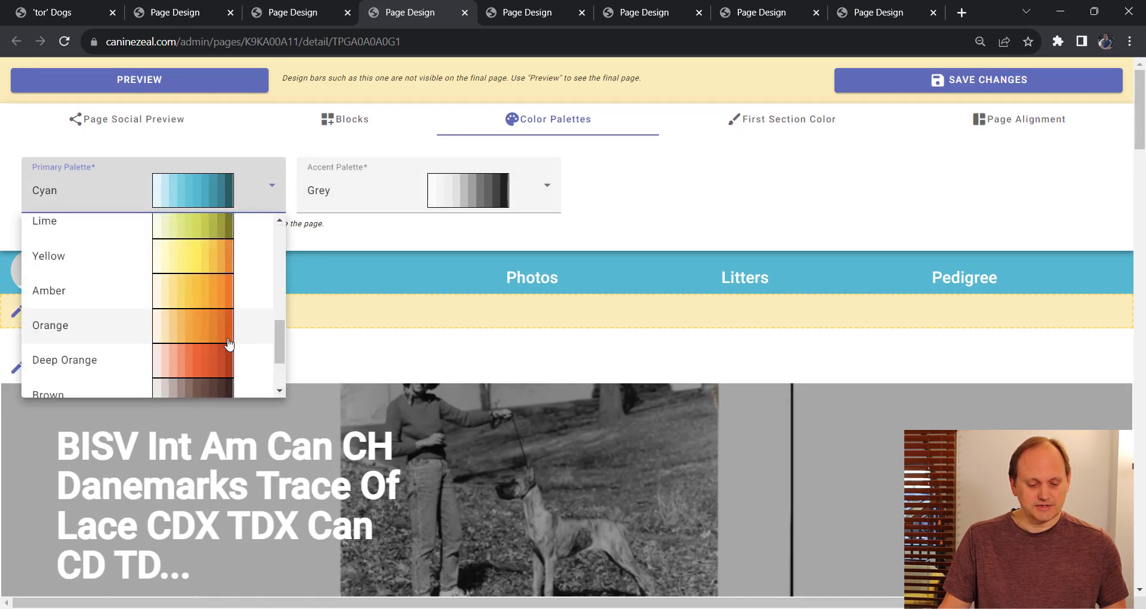
scroll(231, 334, "up", 6)
scroll(229, 339, "down", 1)
left_click(215, 310)
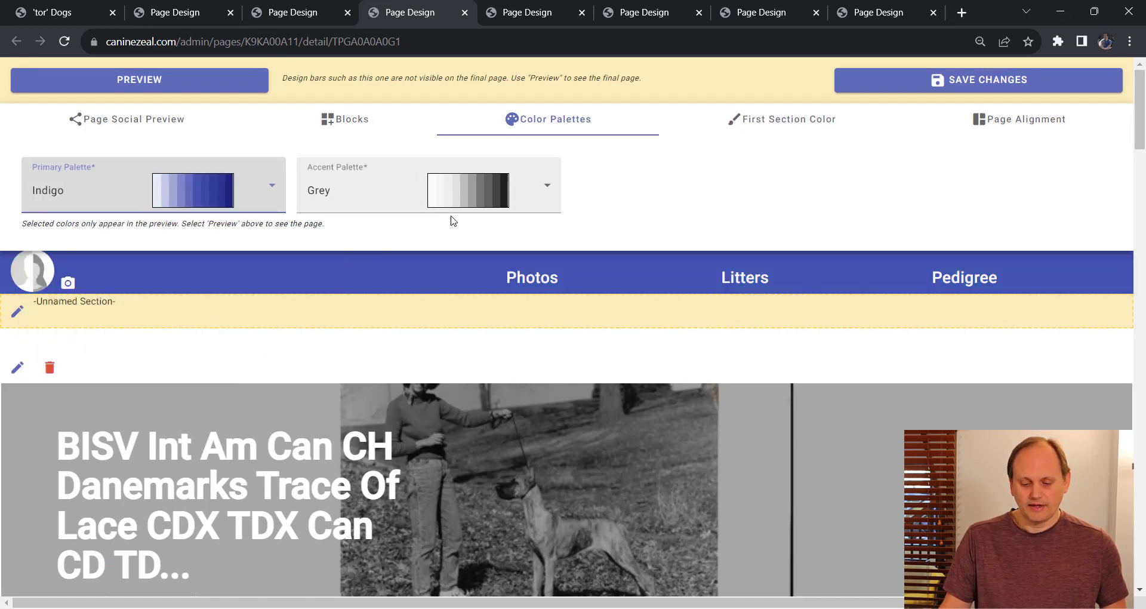
- Try Brown as the page's accent palette with the footer section in view
scroll(794, 389, "down", 3)
scroll(794, 389, "down", 12)
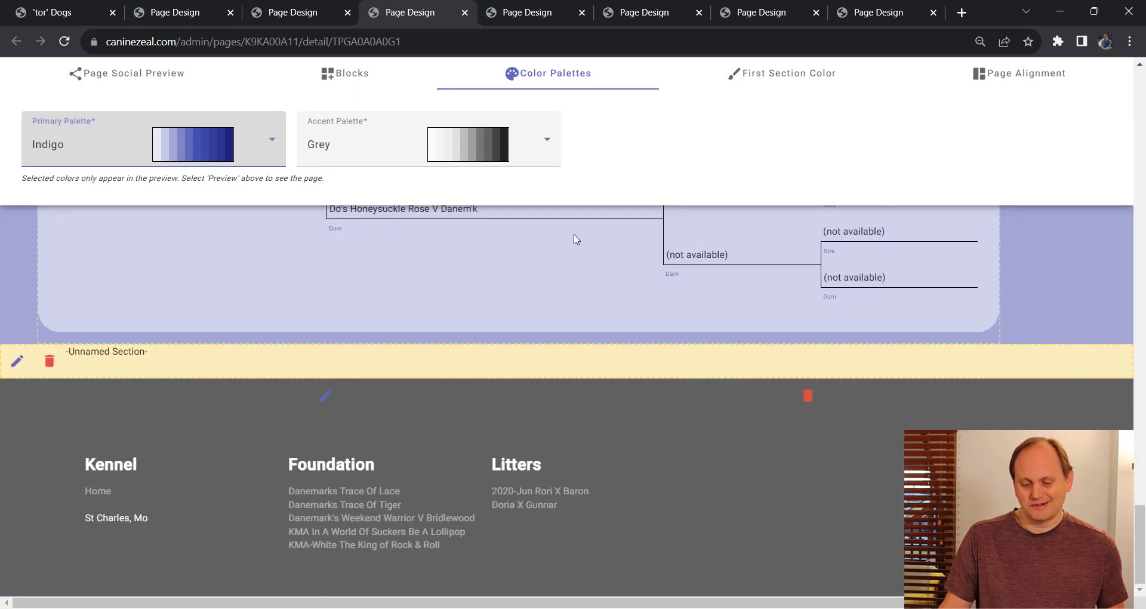
left_click(535, 151)
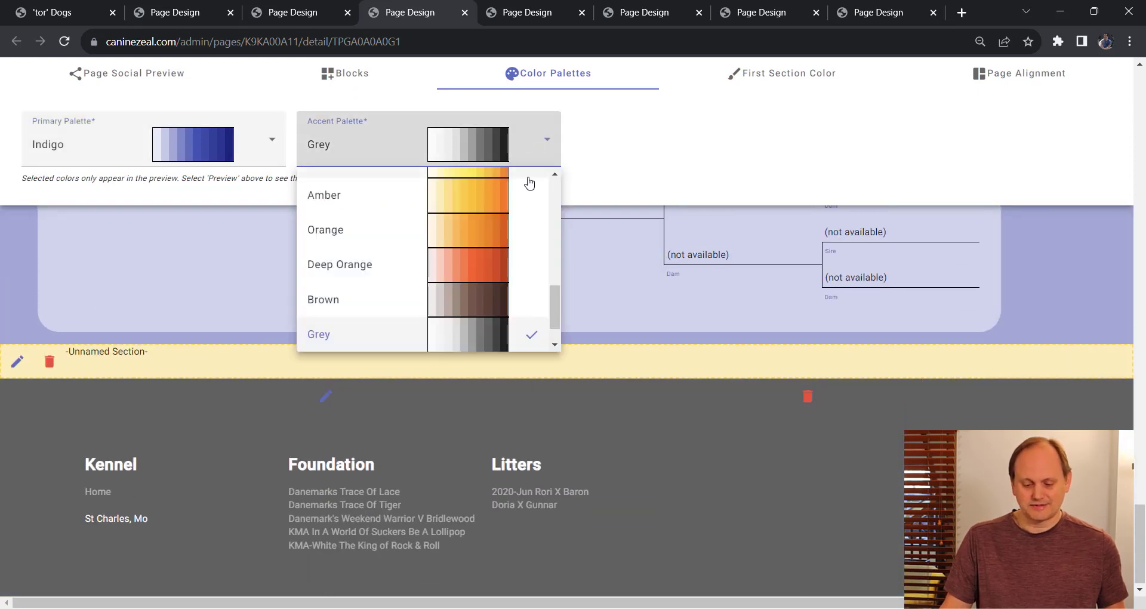
left_click(494, 309)
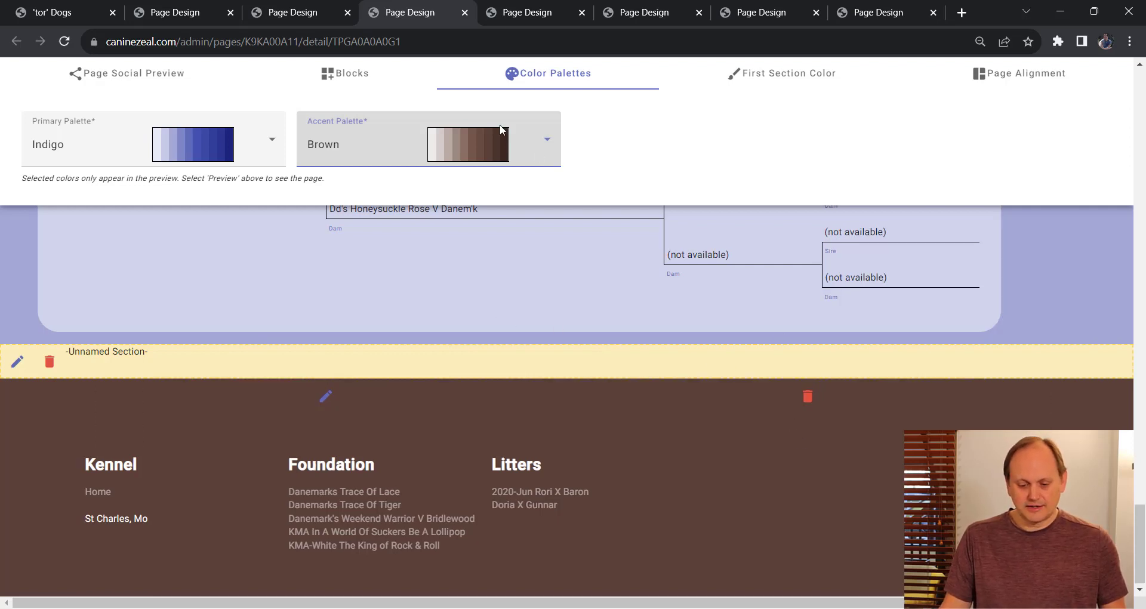
- Set the page's accent palette to Blue Grey
left_click(543, 150)
scroll(486, 303, "down", 1)
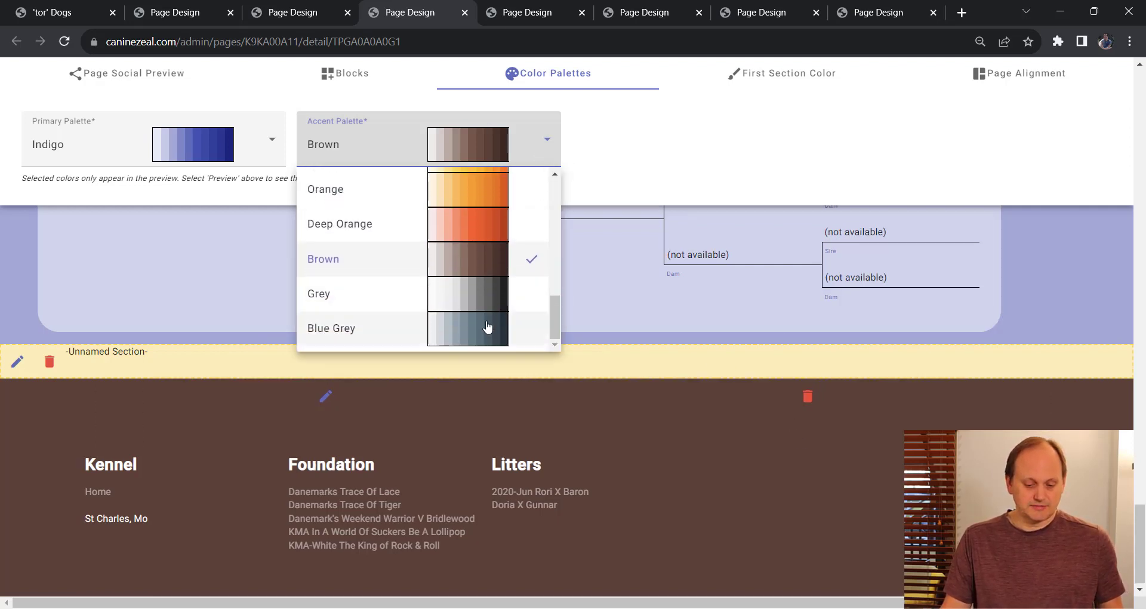
left_click(486, 329)
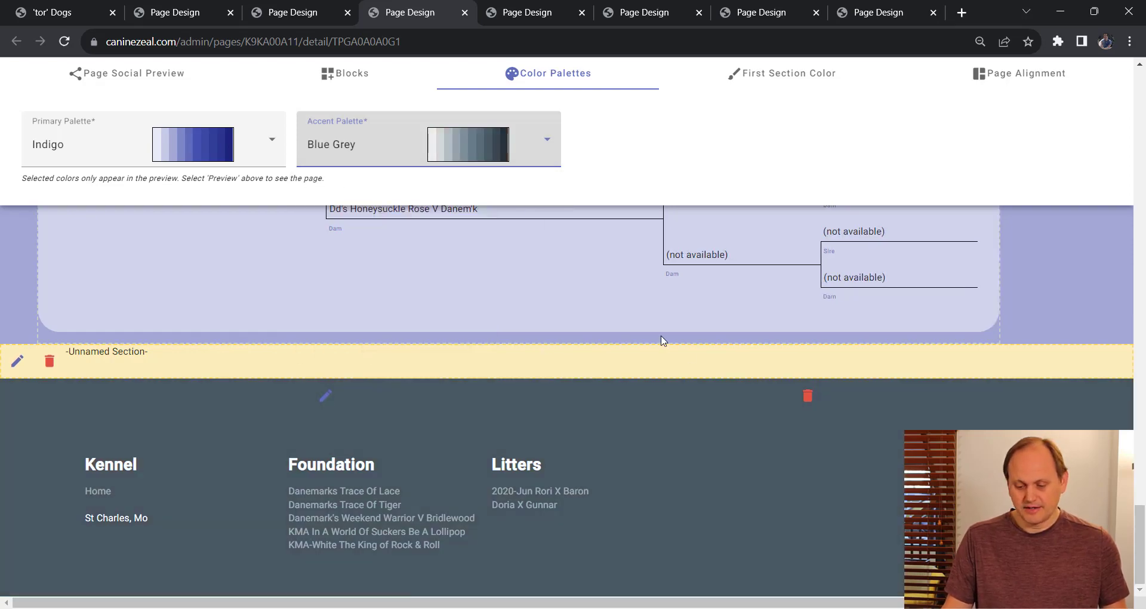
- Look over the recolored page, display the available blocks, and examine the Litters and Pedigree sections
scroll(826, 408, "up", 10)
scroll(824, 406, "up", 10)
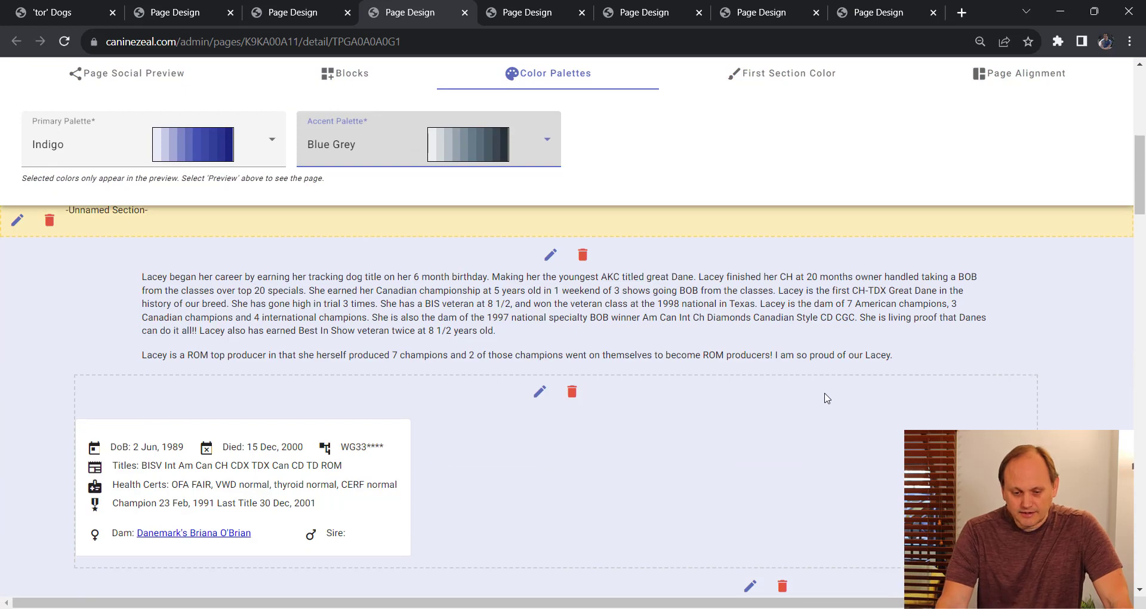
scroll(823, 388, "down", 10)
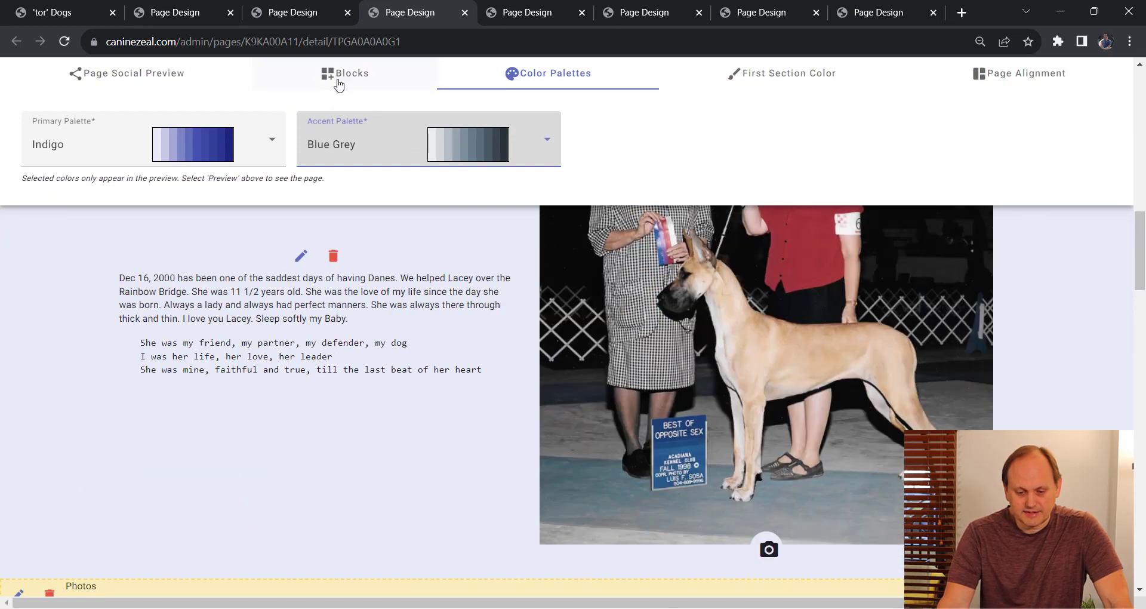
left_click(336, 80)
scroll(478, 311, "down", 5)
scroll(479, 310, "down", 8)
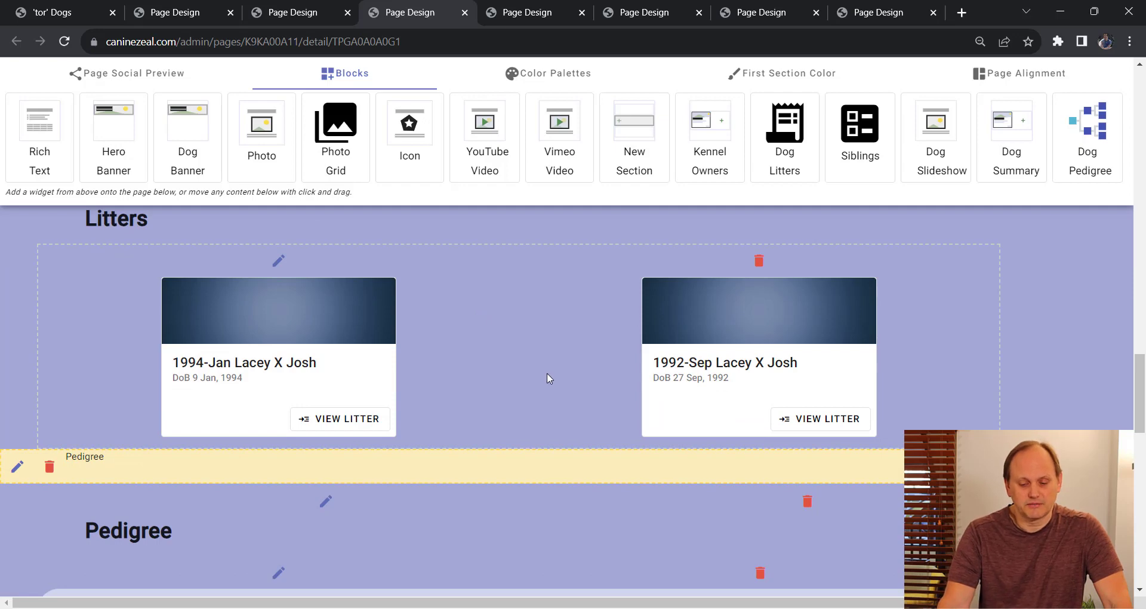
scroll(547, 373, "down", 7)
scroll(548, 376, "down", 4)
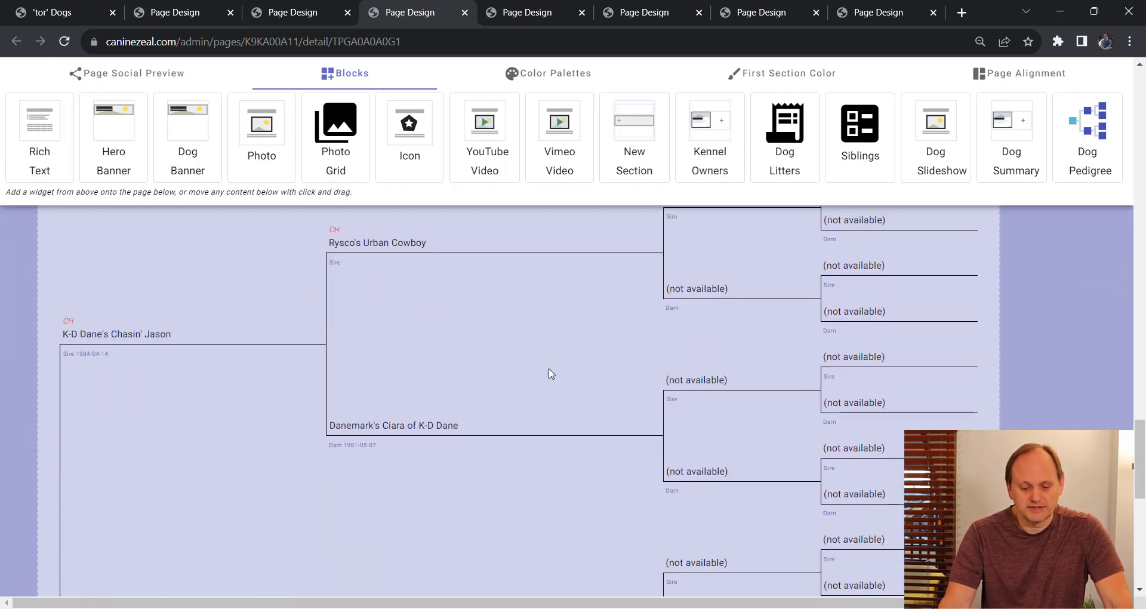
- Examine the pedigree chart's layout and open the pedigree block's content size settings
scroll(521, 409, "up", 5)
scroll(521, 409, "up", 2)
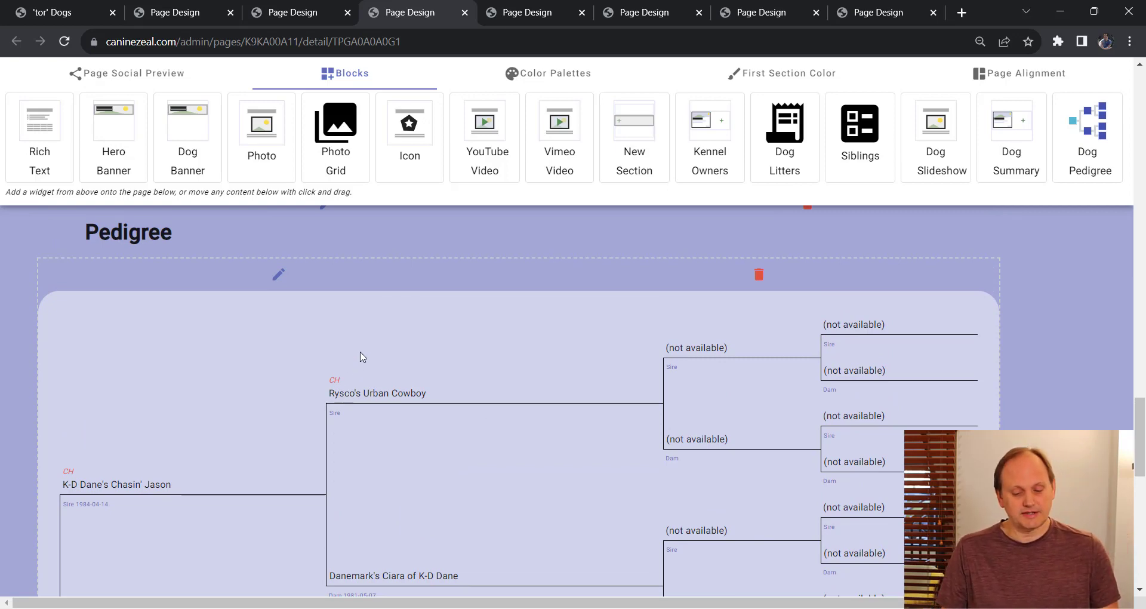
scroll(358, 358, "down", 3)
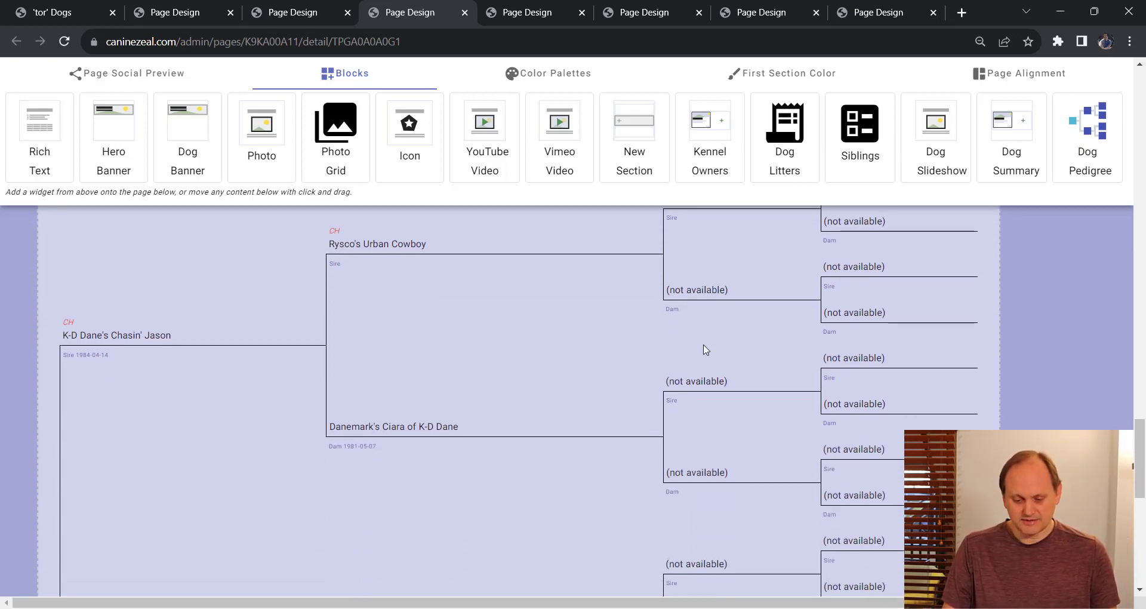
scroll(445, 305, "up", 3)
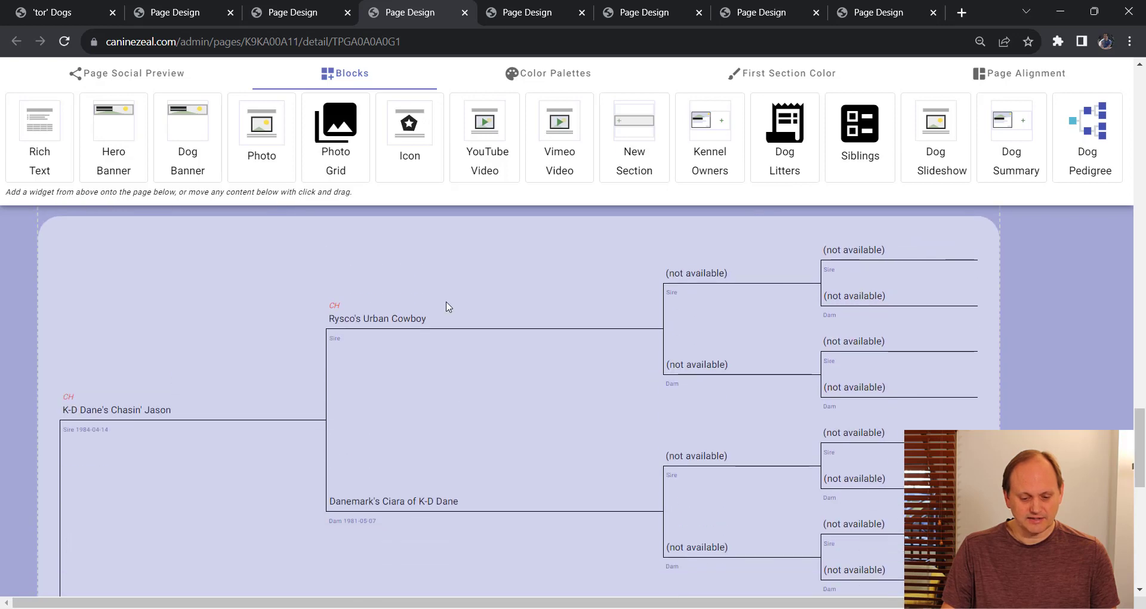
left_click(280, 280)
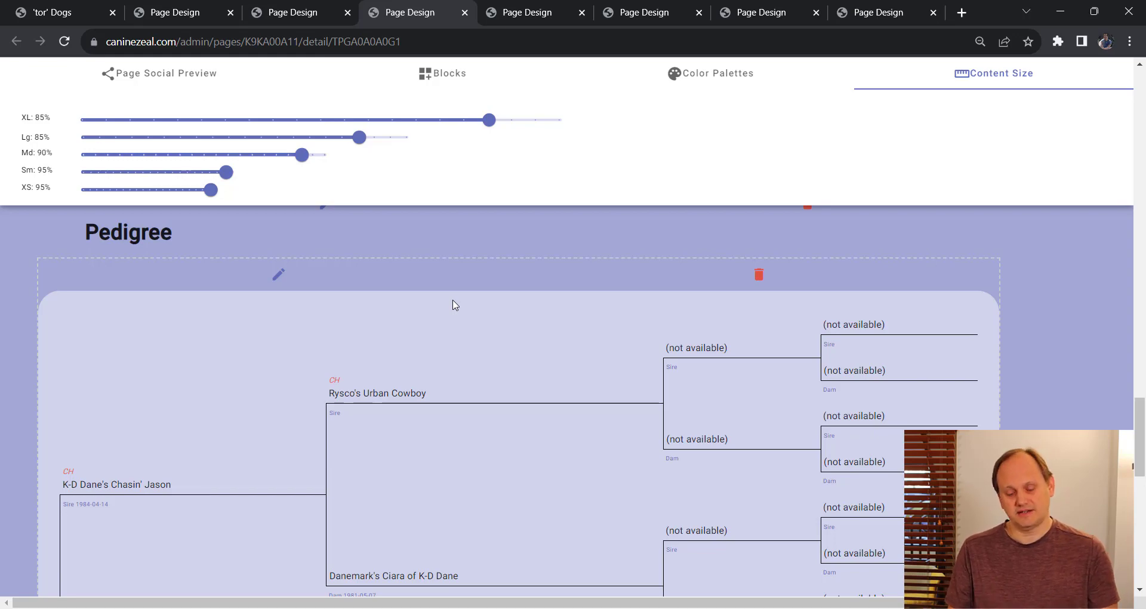
scroll(424, 274, "up", 15)
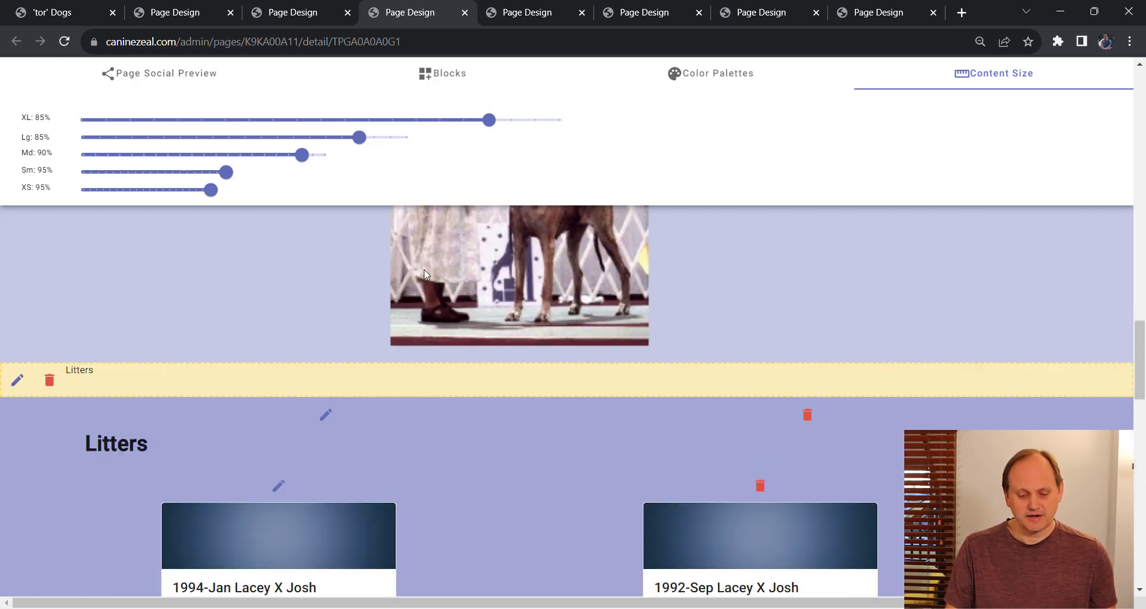
- Review the page-level color palette and content size settings, and look over Lacey's page design up to the header
scroll(420, 296, "up", 4)
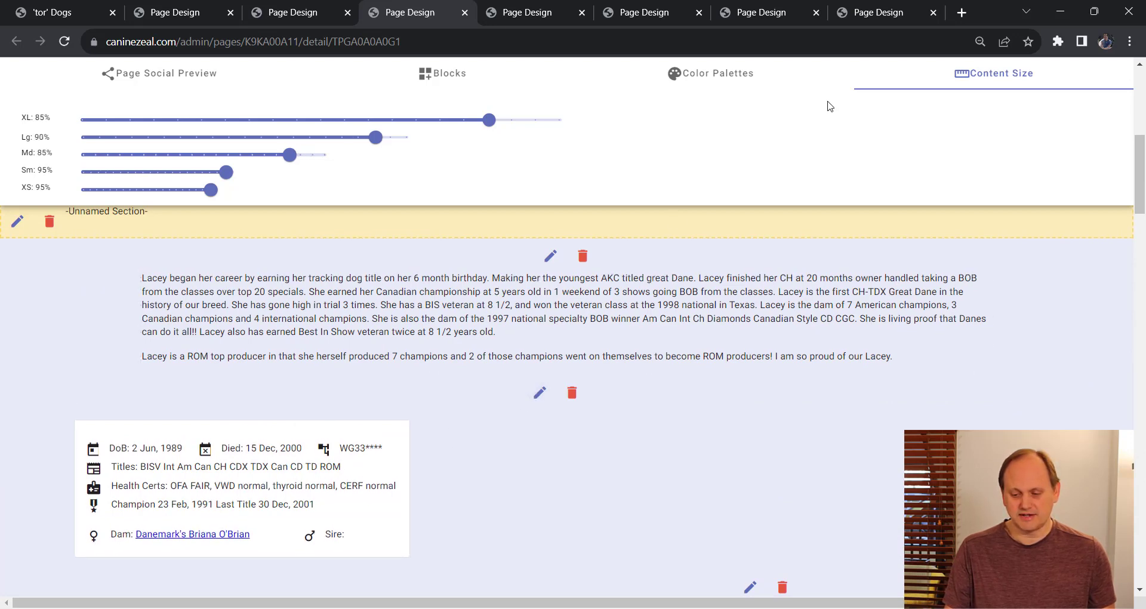
left_click(763, 85)
left_click(857, 79)
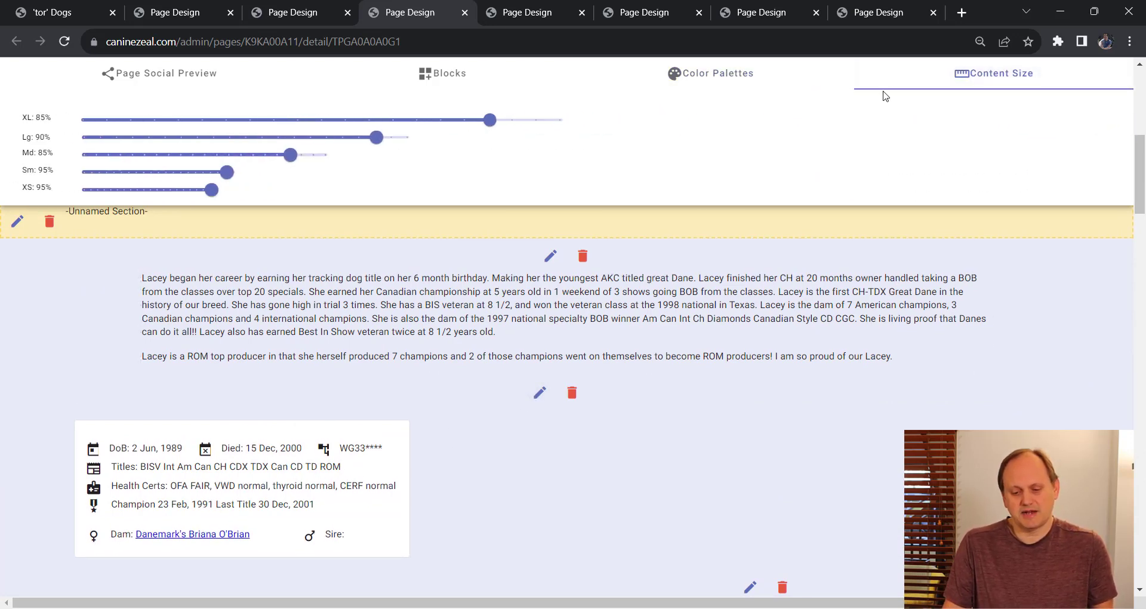
left_click(756, 84)
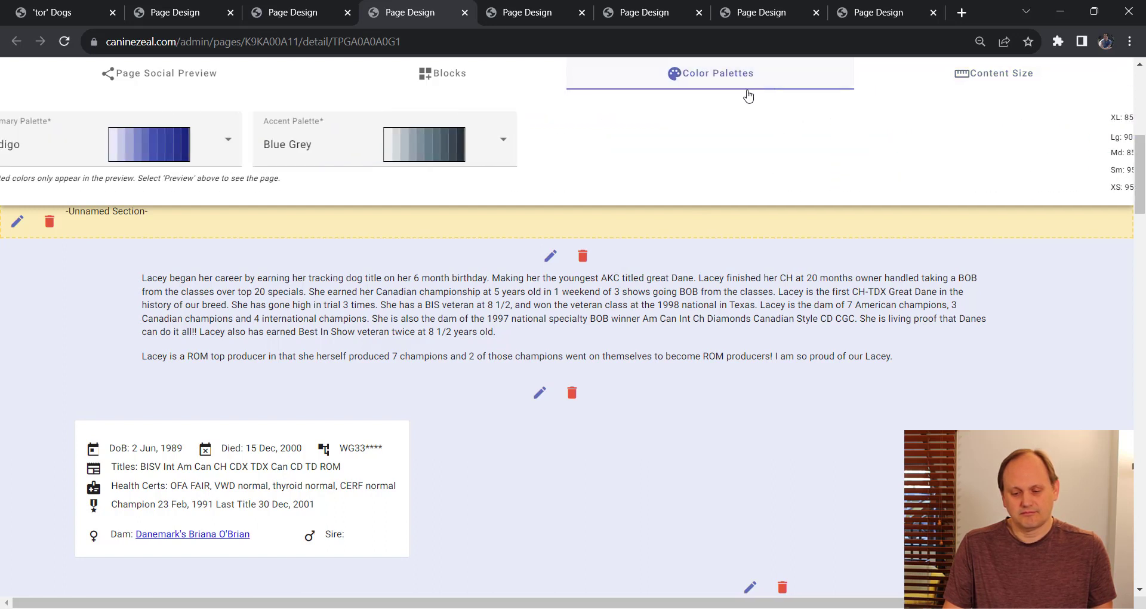
left_click(1014, 67)
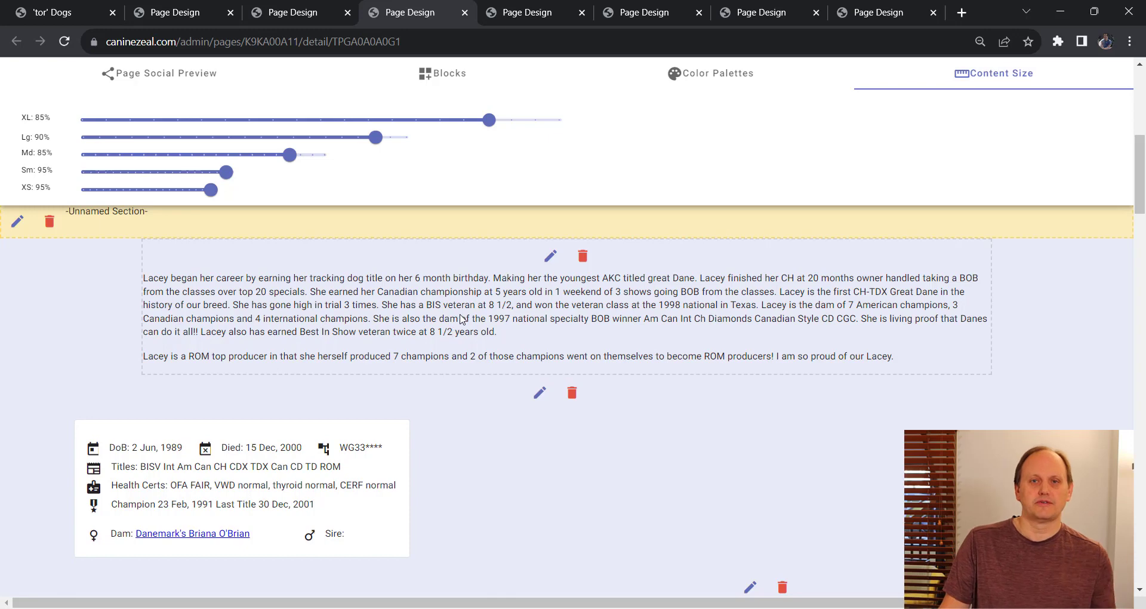
scroll(467, 319, "up", 6)
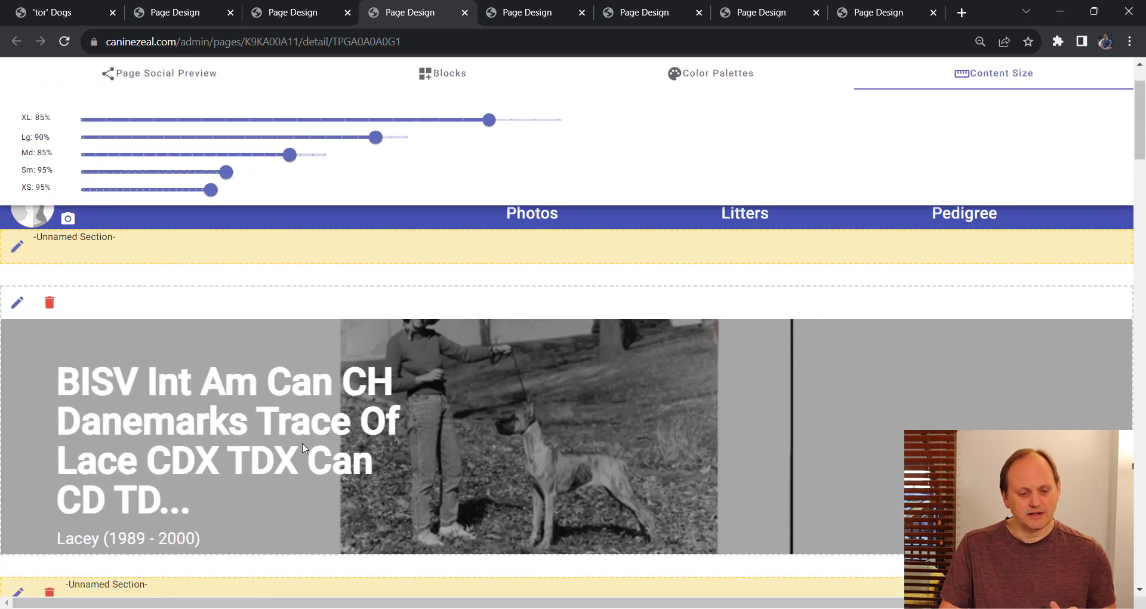
- Open Lacey's record from the Danemark Danes kennel's full dog list and look through its photos
left_click(60, 15)
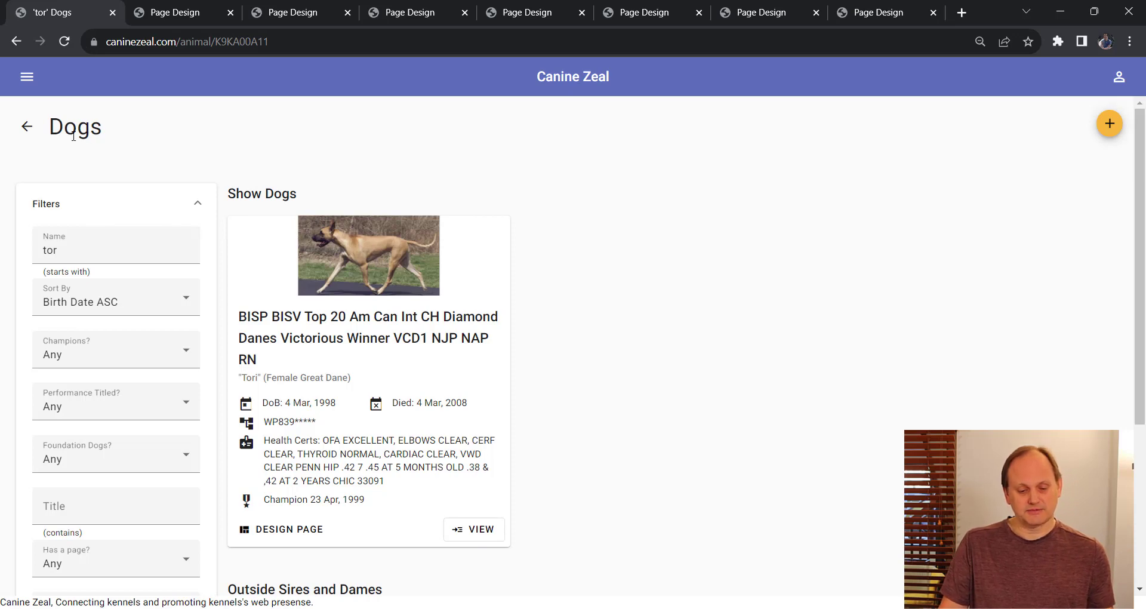
left_click(27, 126)
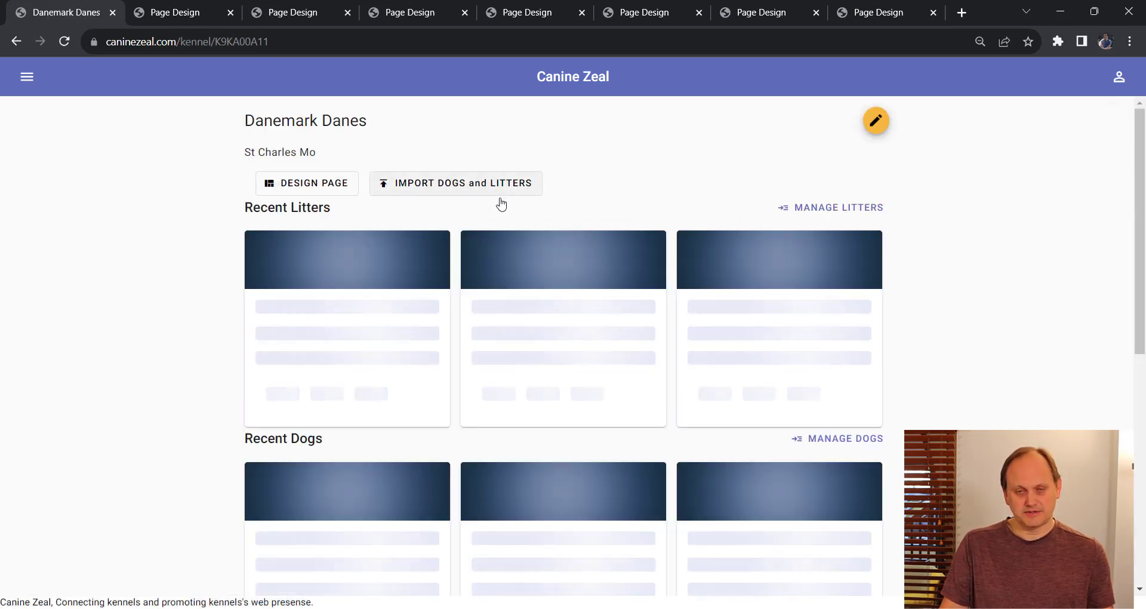
left_click(831, 519)
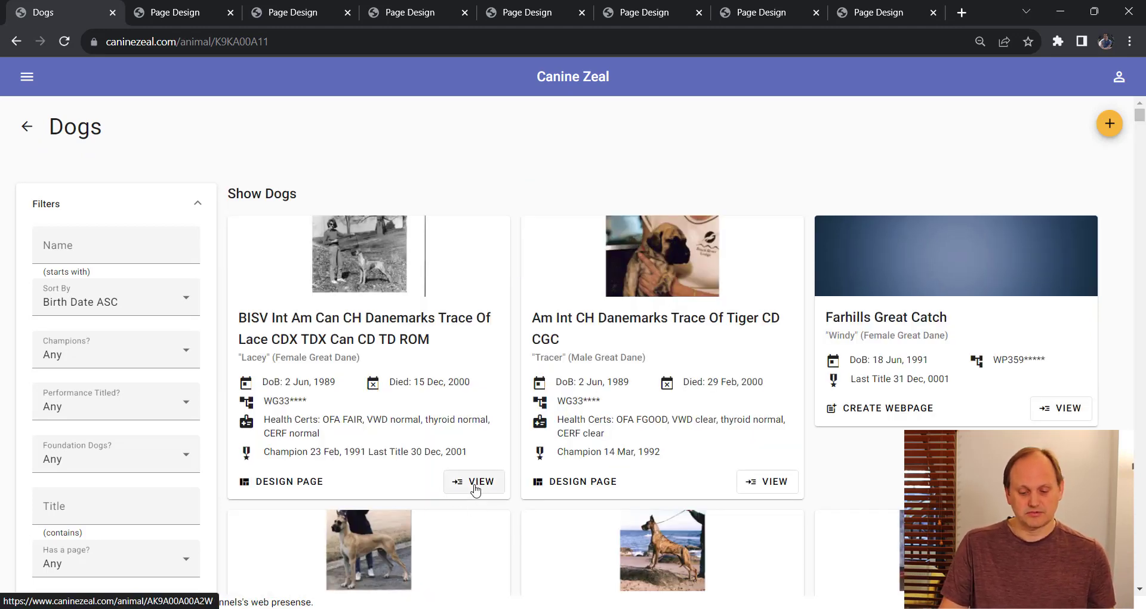
left_click(476, 483)
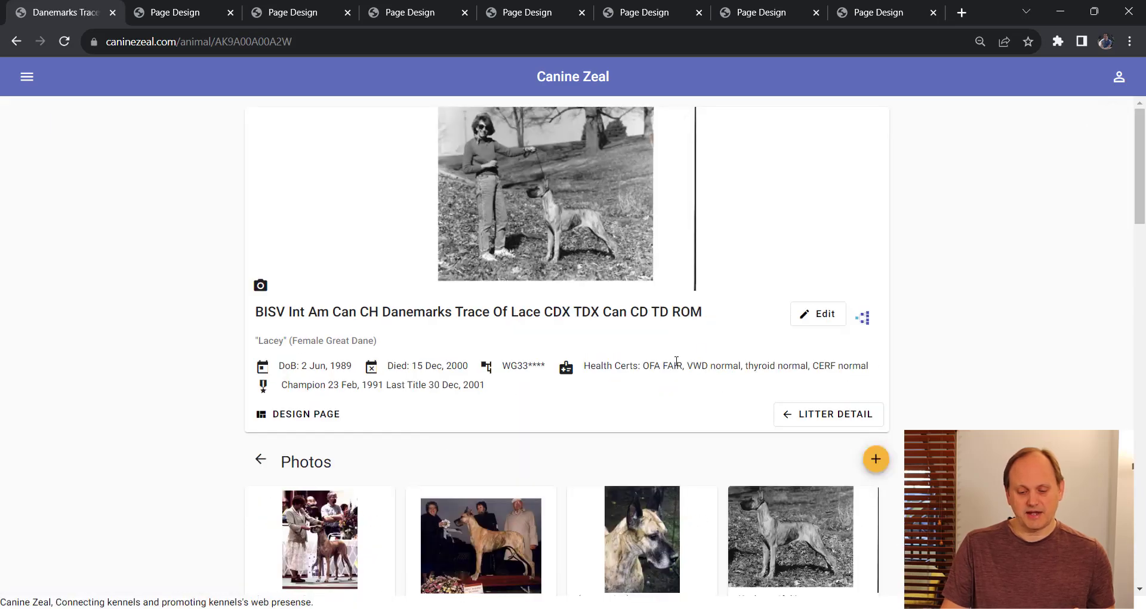
scroll(631, 382, "down", 15)
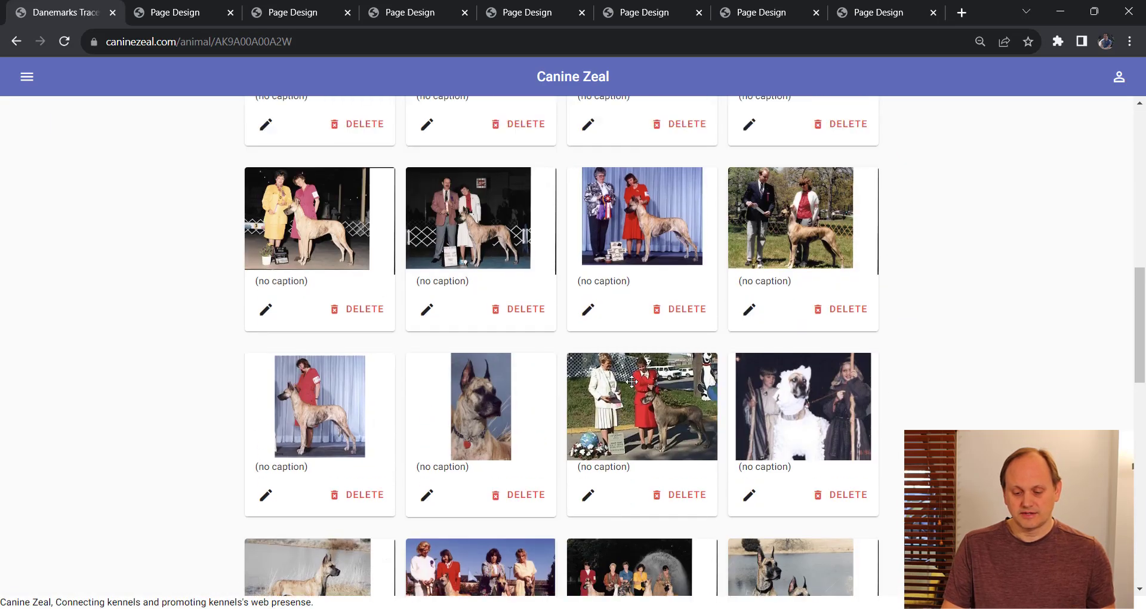
scroll(632, 382, "up", 15)
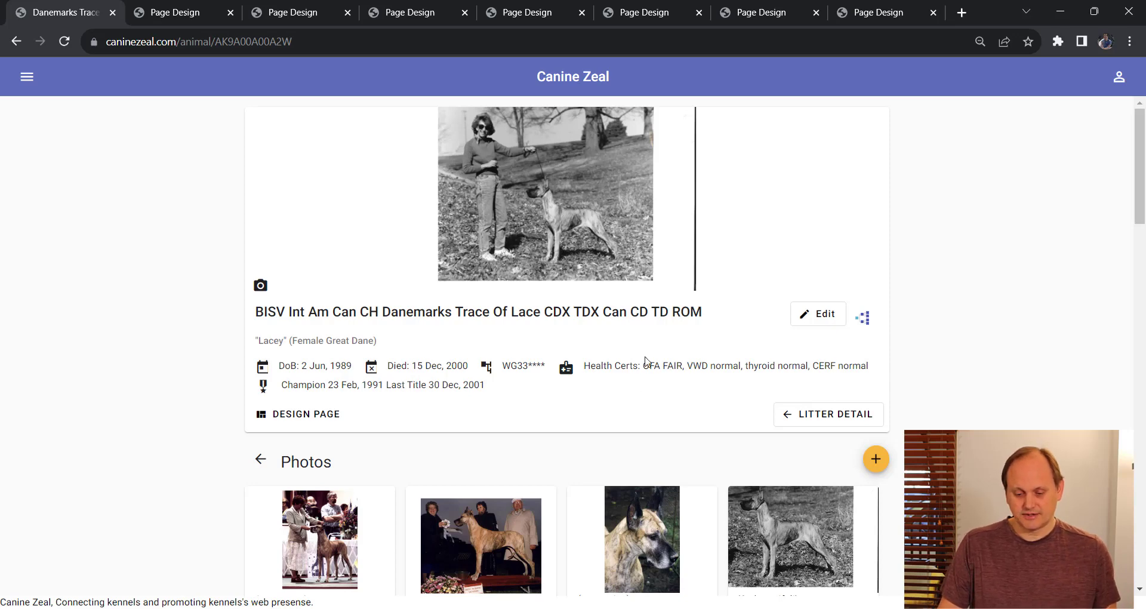
- Examine Lacey's editable details, including registered name, health certifications, show and champion options, titles and suffix titles, and close without saving
left_click(822, 318)
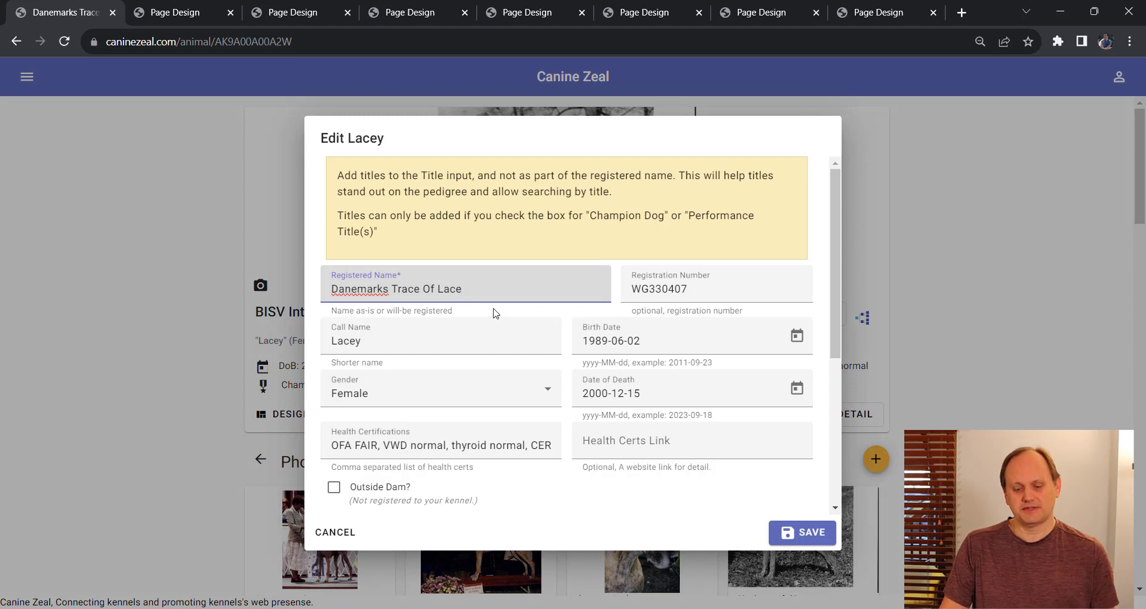
scroll(518, 380, "down", 4)
scroll(520, 382, "down", 1)
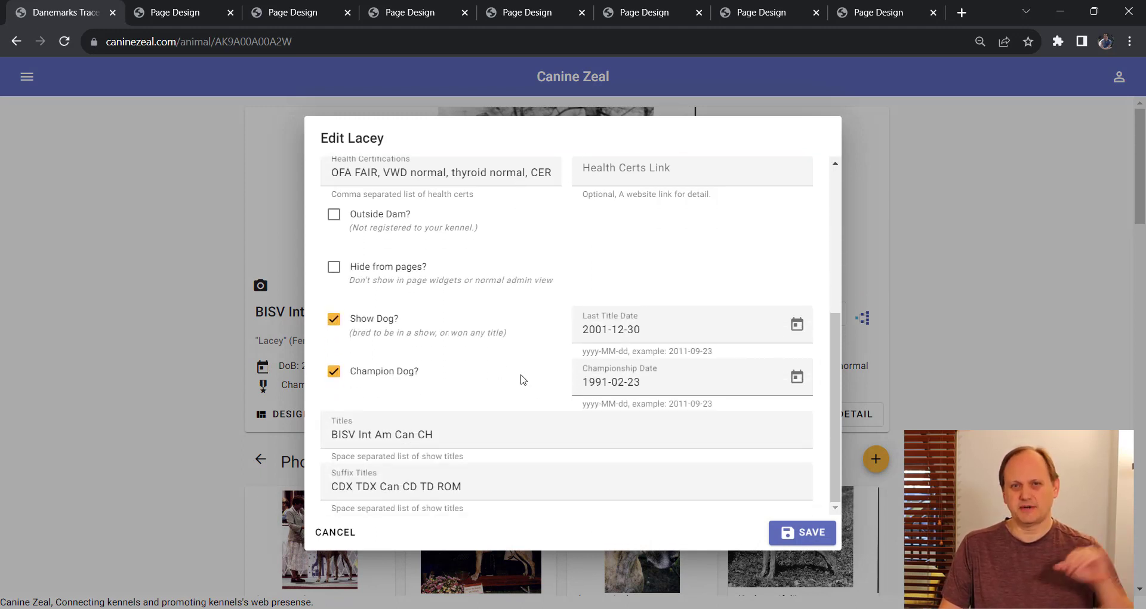
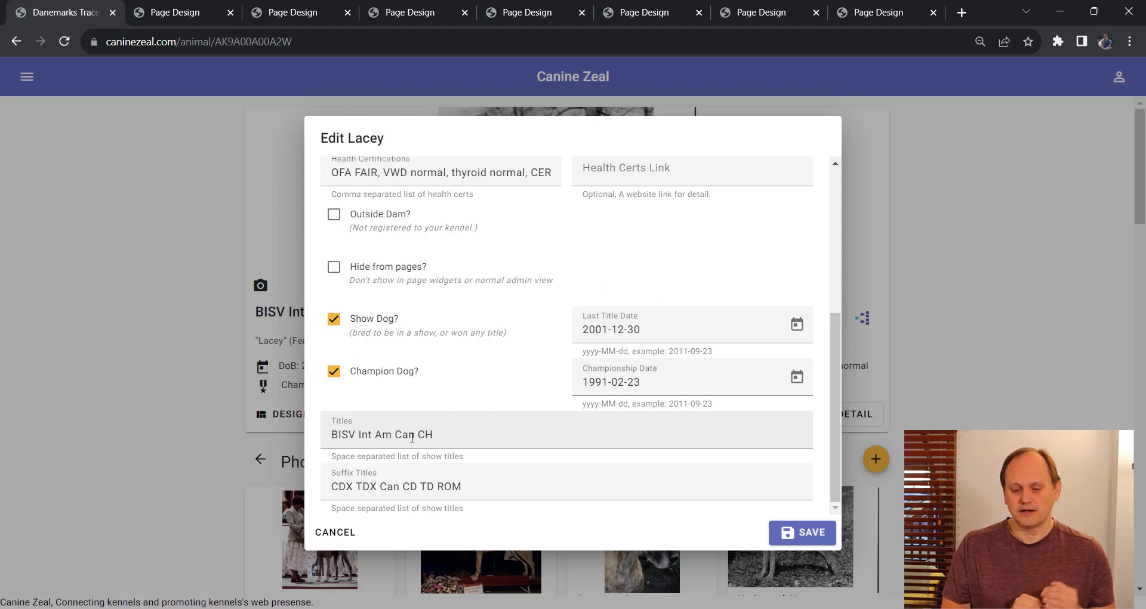
scroll(412, 437, "up", 5)
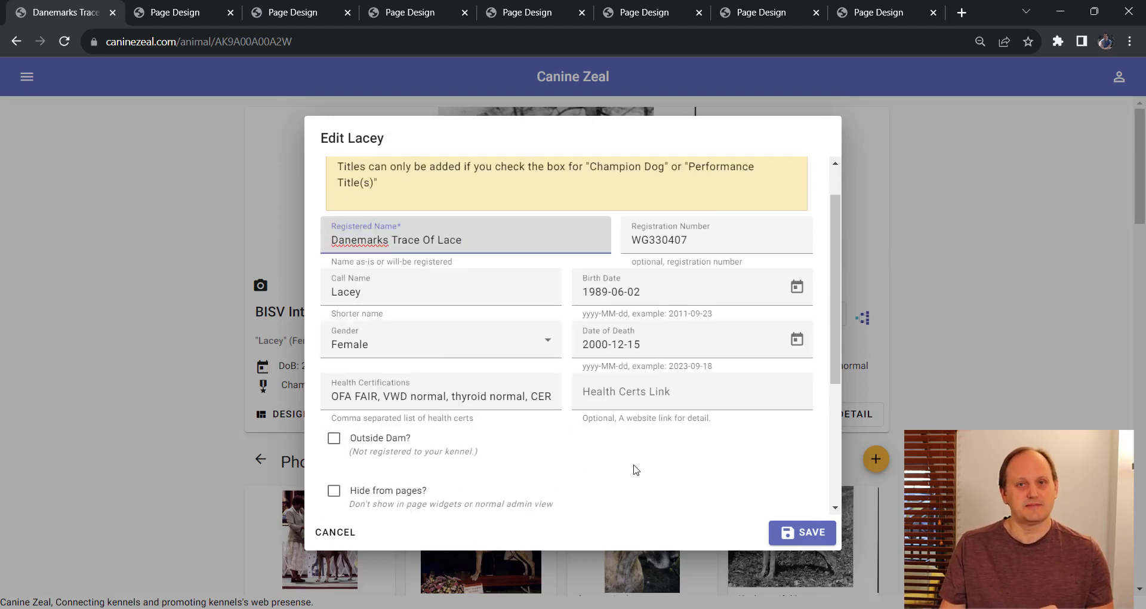
scroll(636, 470, "down", 4)
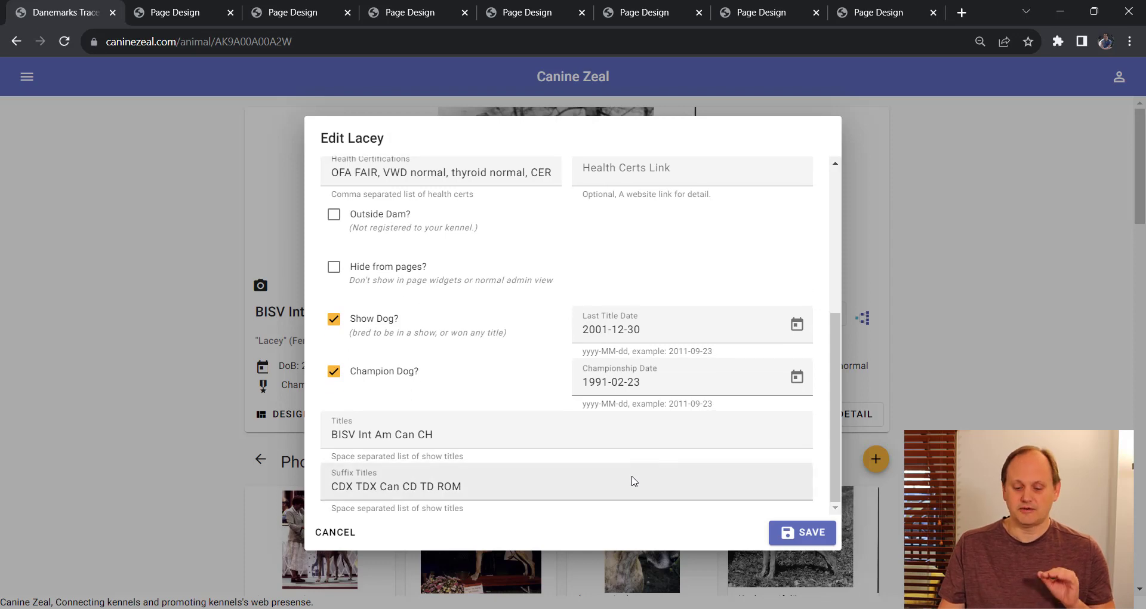
left_click(333, 530)
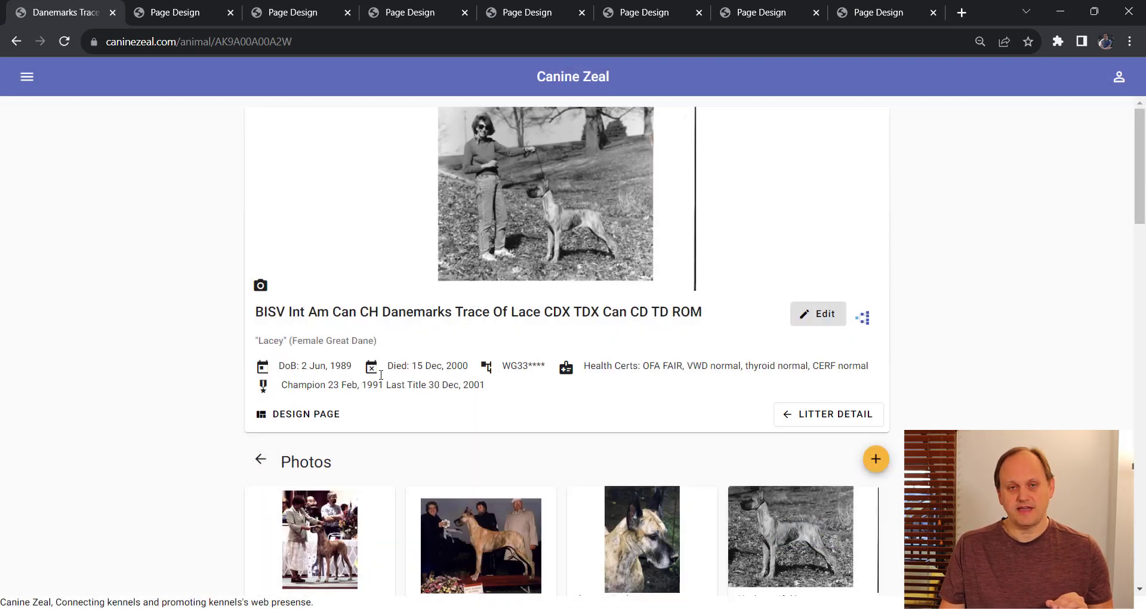
- Review the tips and full ancestor chart in Lacey's Pedigree Builder and return to the dog record
left_click(864, 322)
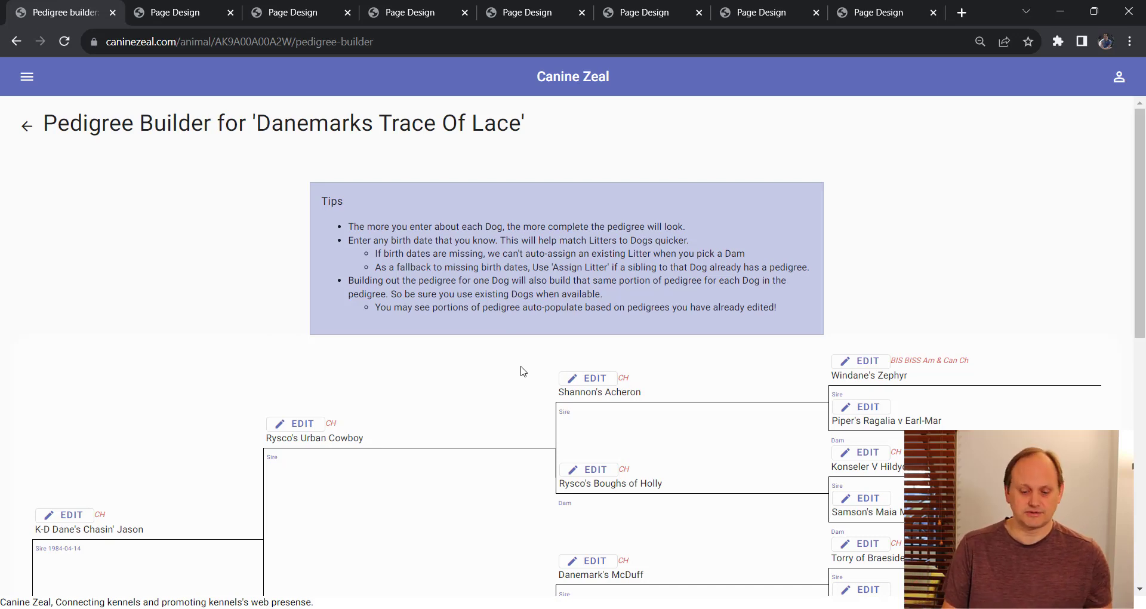
scroll(526, 376, "down", 8)
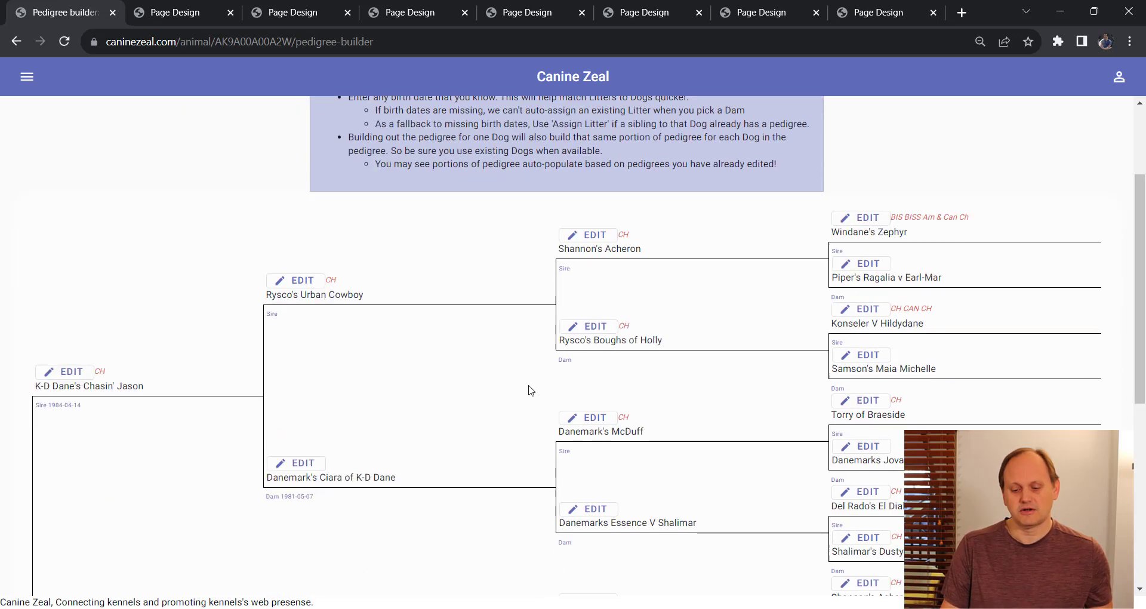
scroll(532, 388, "down", 2)
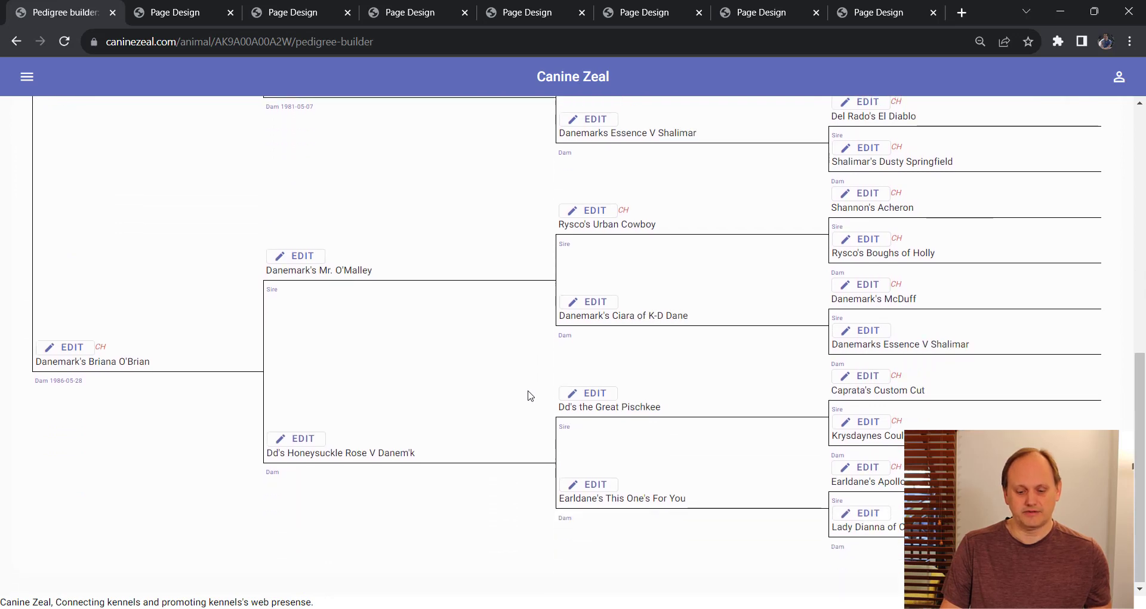
scroll(530, 394, "up", 9)
scroll(530, 394, "up", 2)
scroll(530, 391, "down", 2)
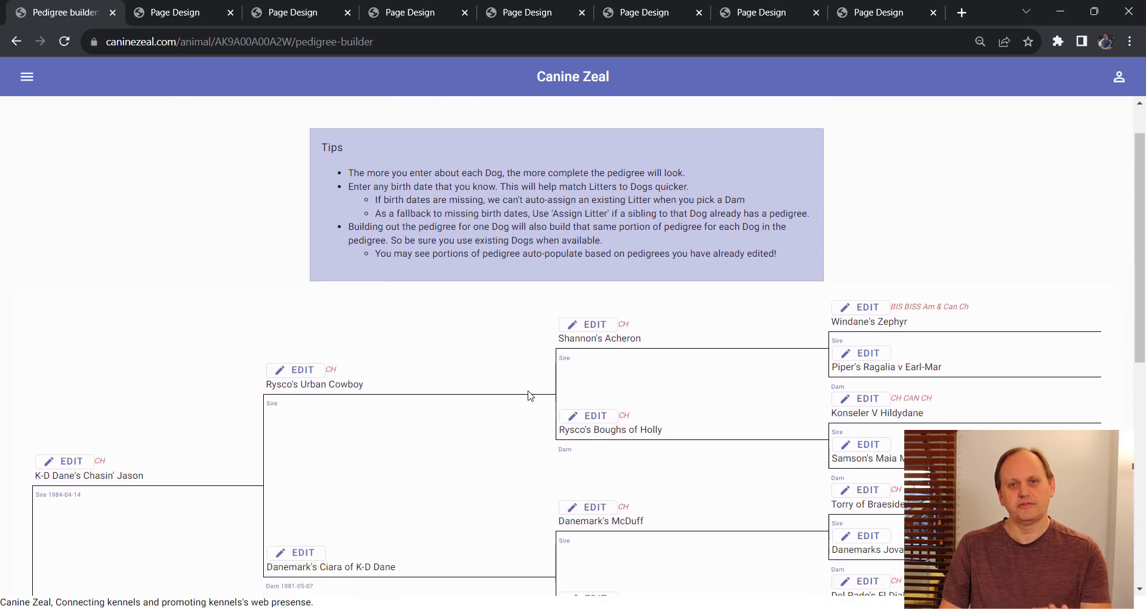
scroll(531, 391, "up", 2)
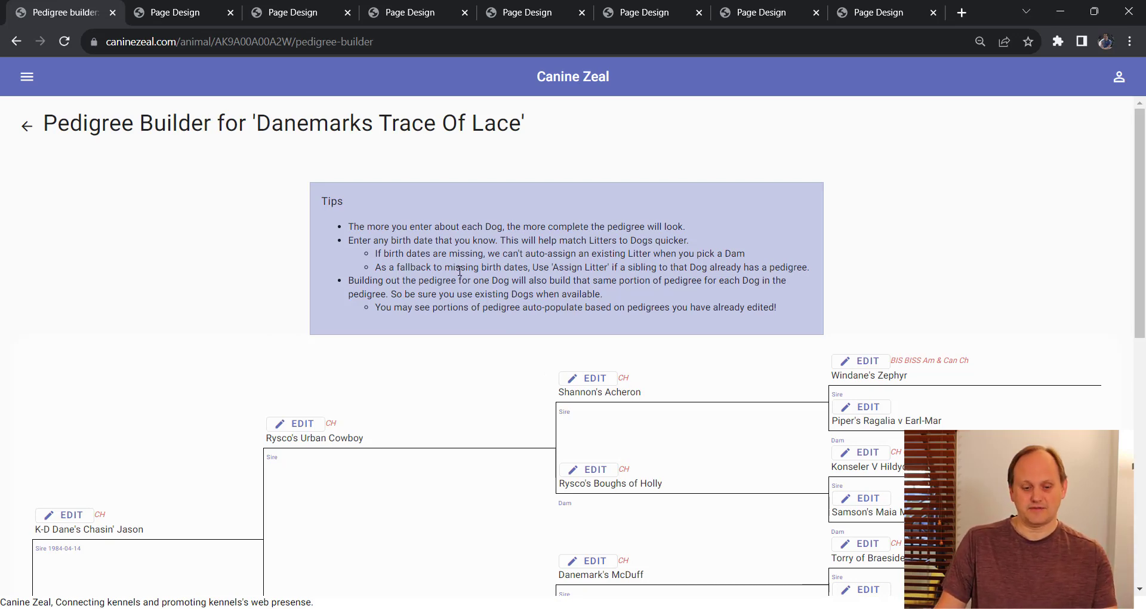
left_click(26, 125)
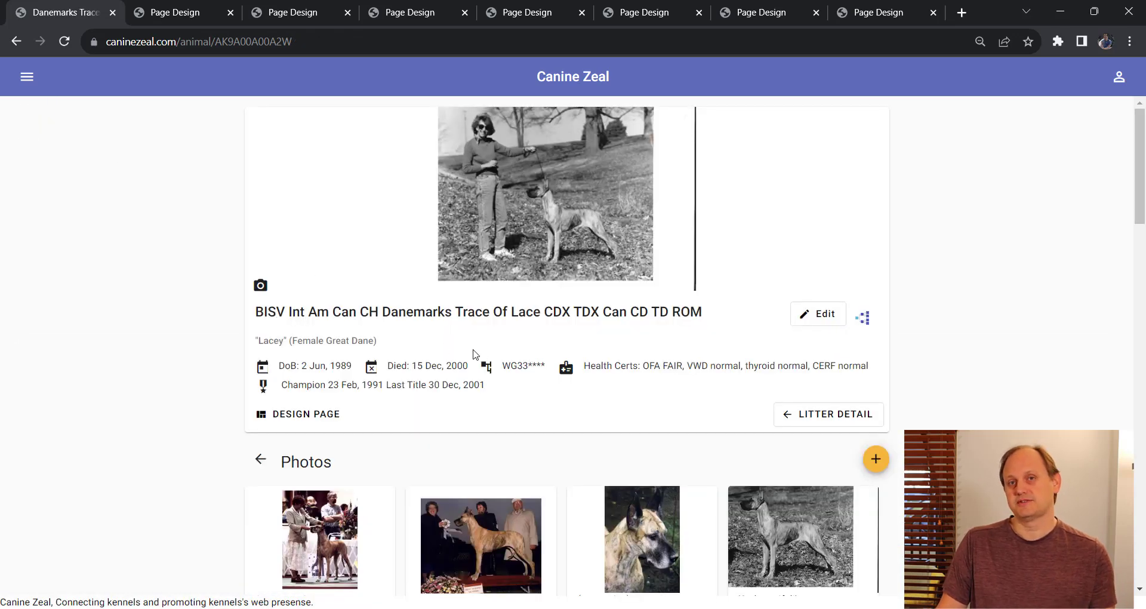
- View the image source options for adding a photo of Lacey, cancel, and browse the rest of the photo gallery
scroll(475, 354, "down", 4)
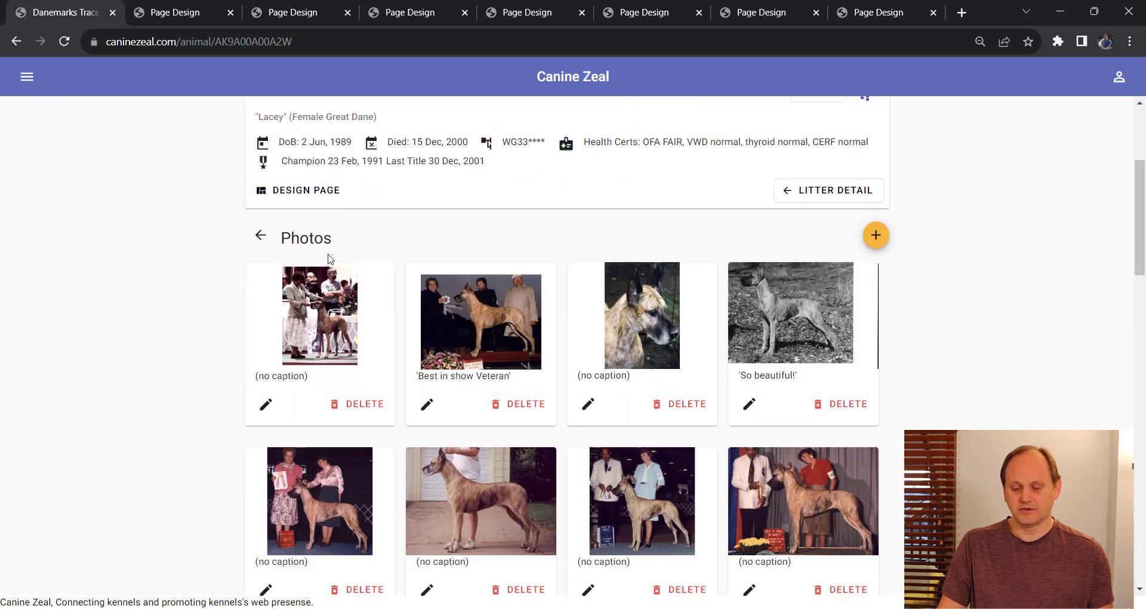
left_click(875, 235)
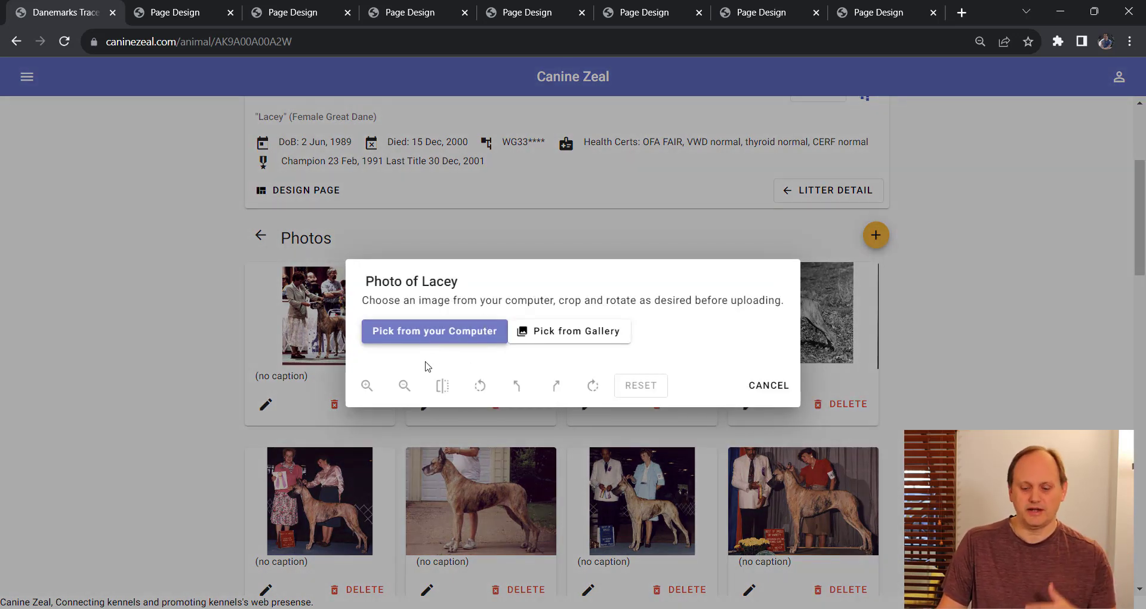
left_click(768, 387)
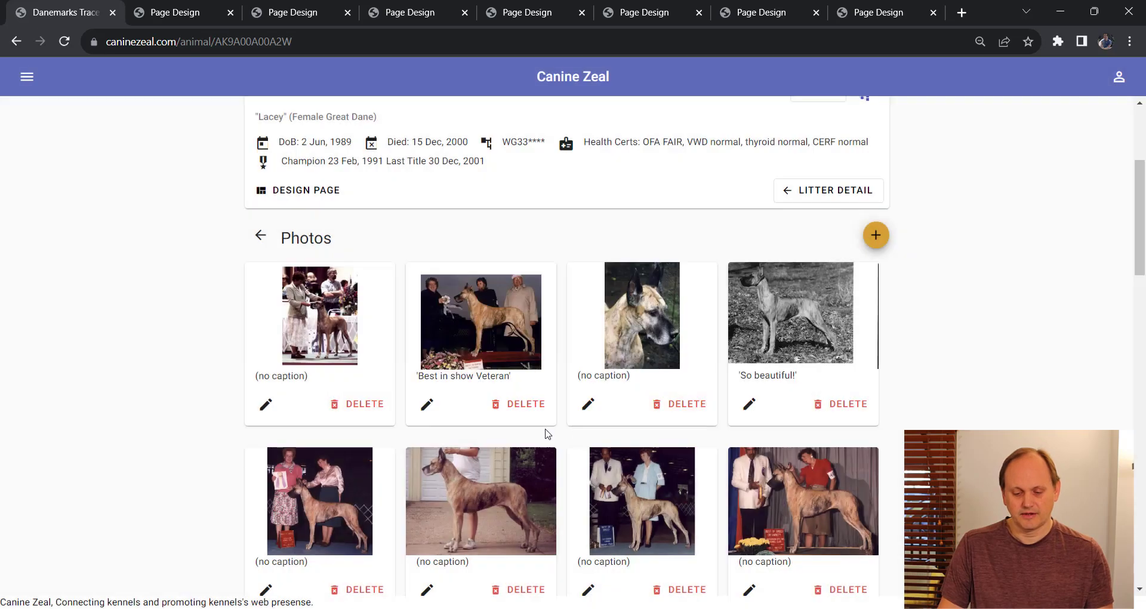
middle_click(570, 447)
scroll(570, 446, "down", 1)
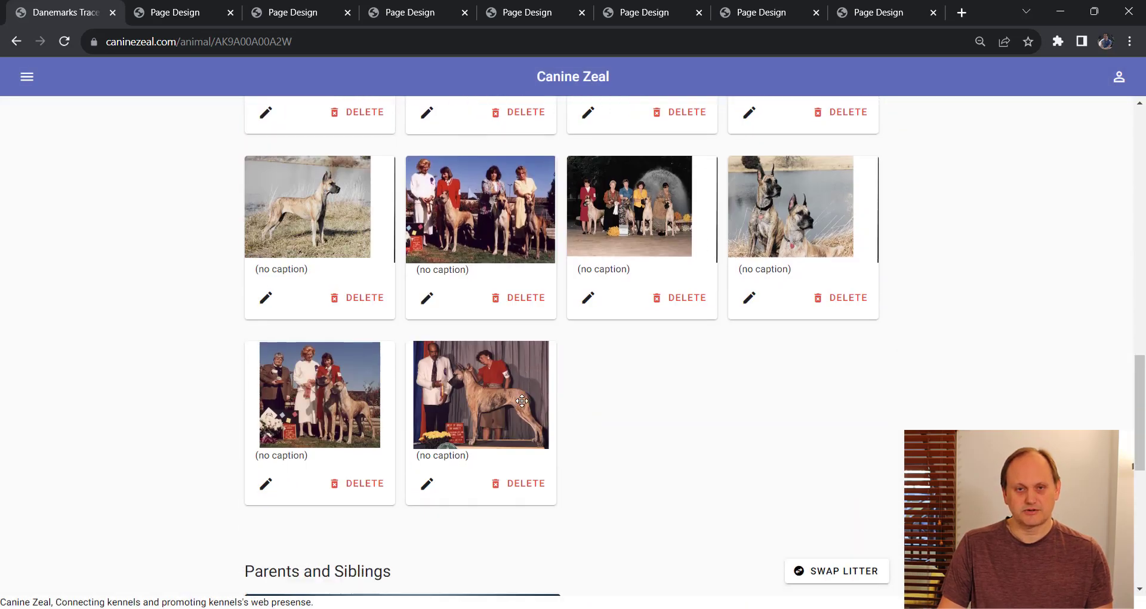
scroll(520, 402, "up", 13)
scroll(528, 407, "up", 2)
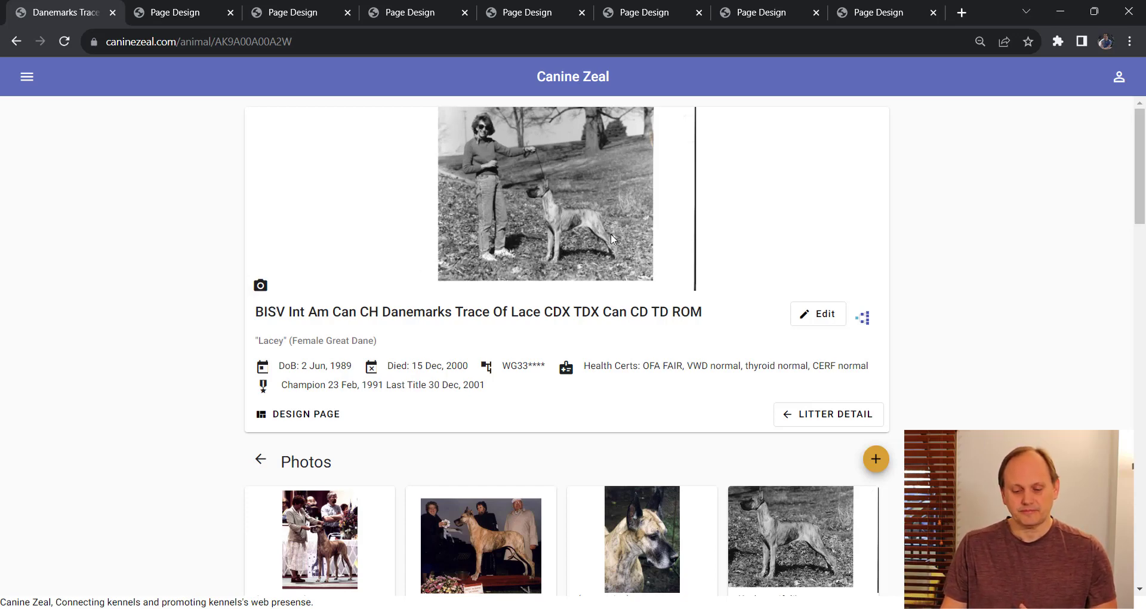
- View the caption editors of Lacey's first photo and the "So beautiful!" photo, cancelling both, and return to the dog's details
scroll(627, 251, "down", 5)
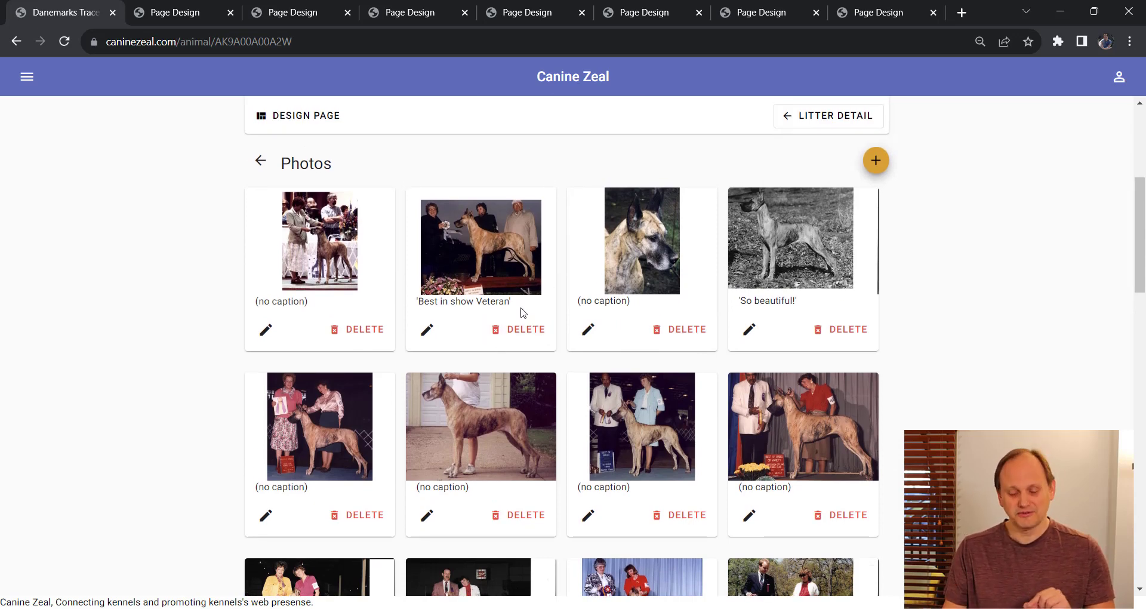
left_click(266, 329)
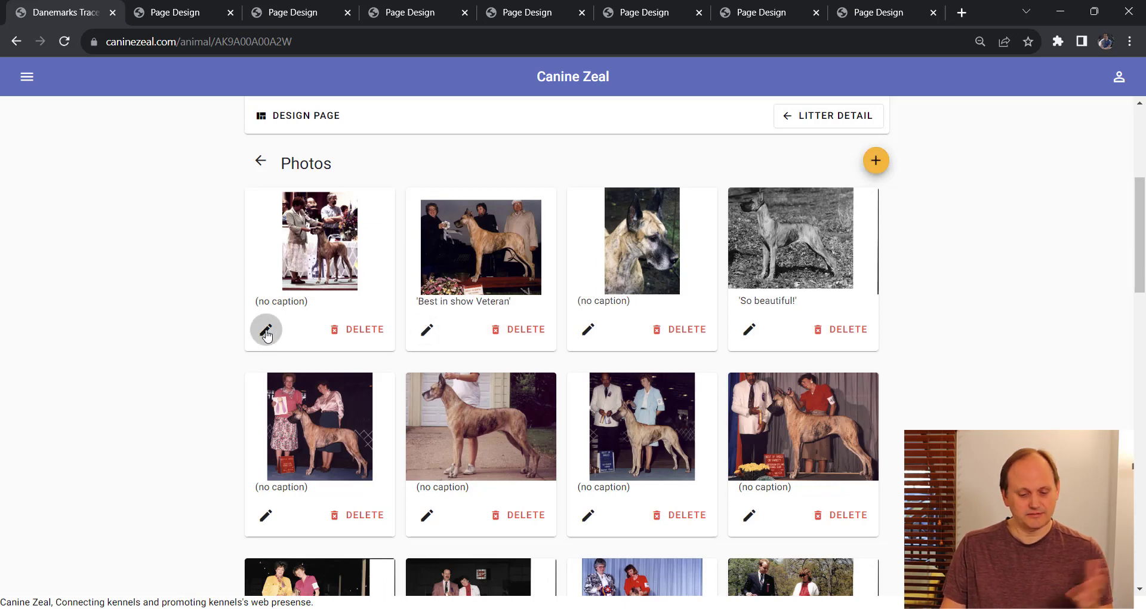
left_click(475, 391)
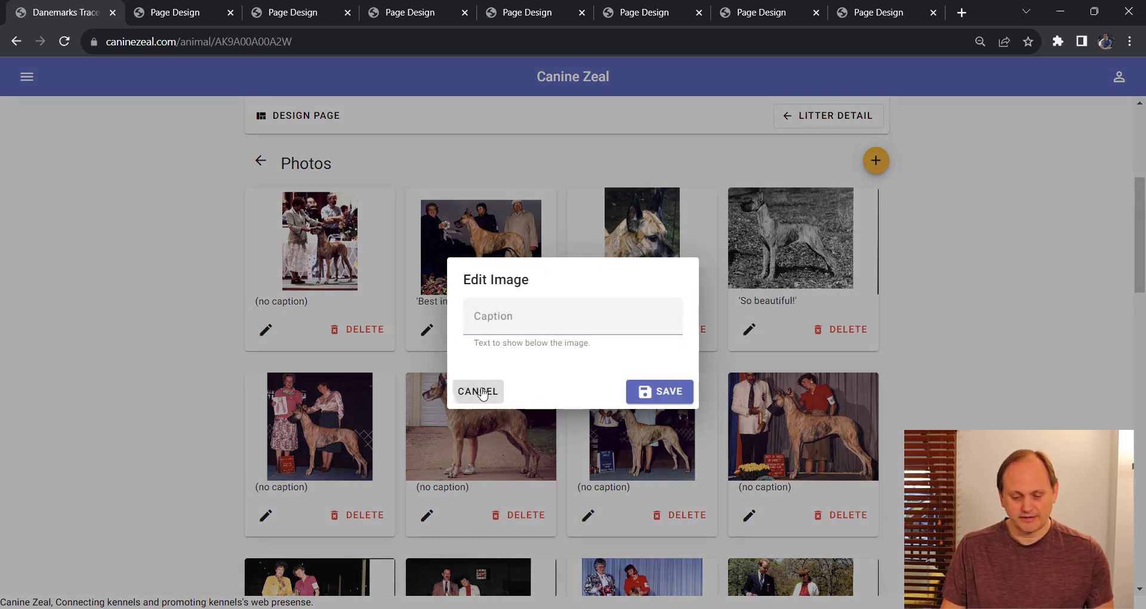
left_click(750, 331)
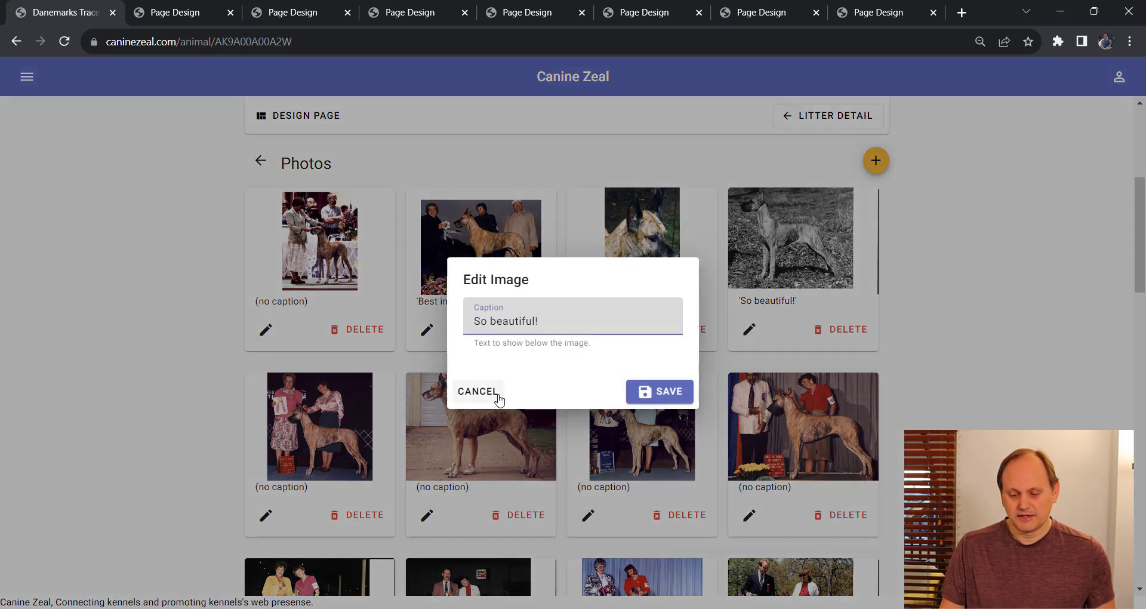
left_click(484, 393)
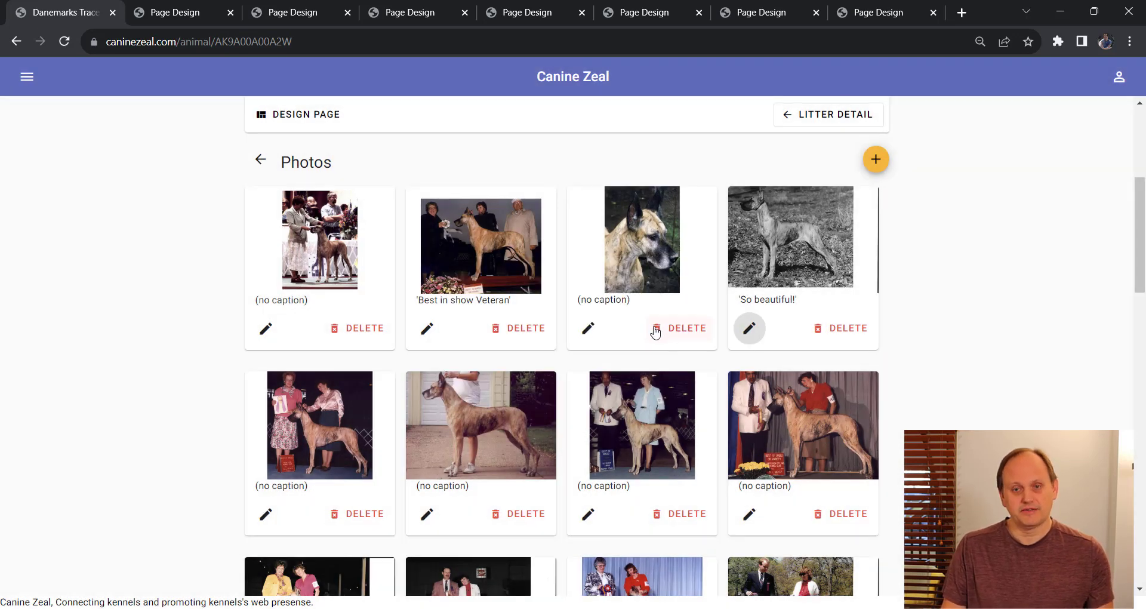
scroll(651, 326, "down", 3)
scroll(645, 332, "up", 3)
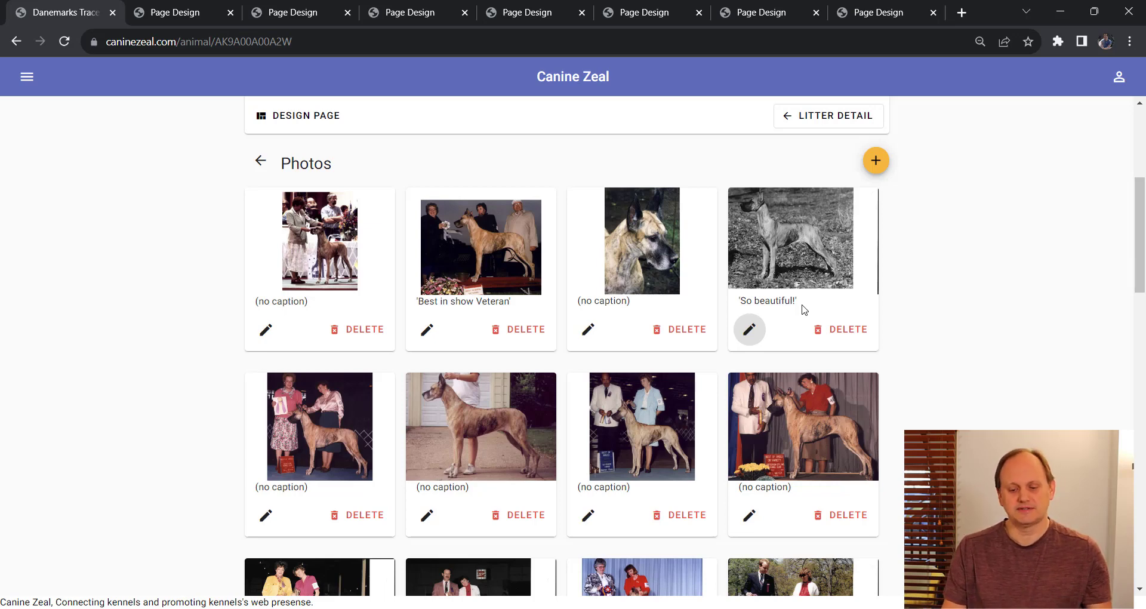
scroll(807, 299, "up", 4)
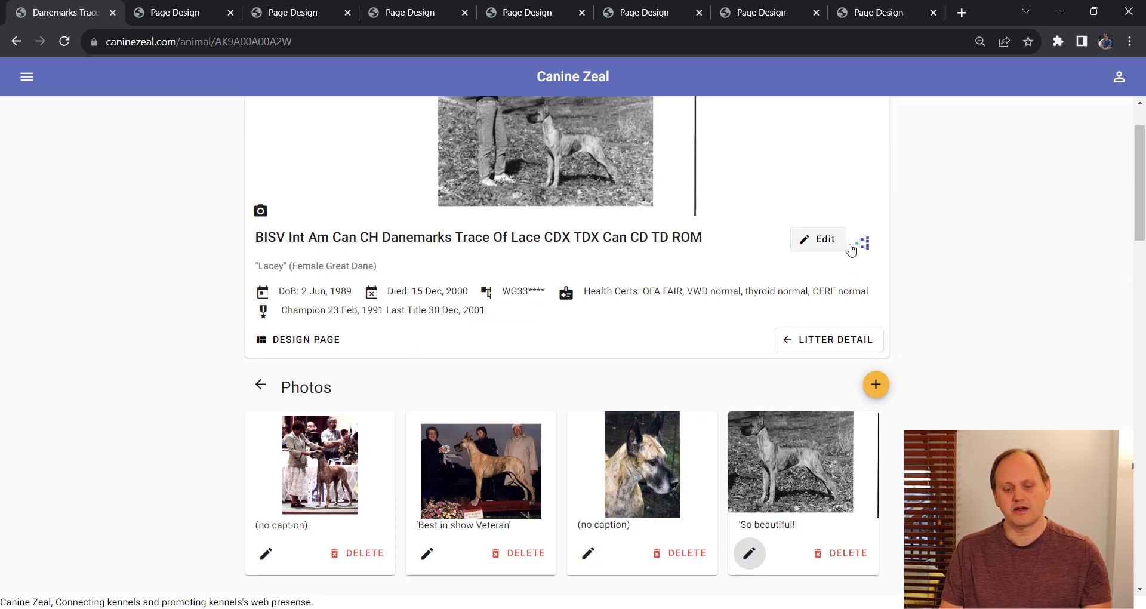
- View the image source options for Lacey's main profile photo and cancel without choosing a picture
scroll(764, 293, "up", 1)
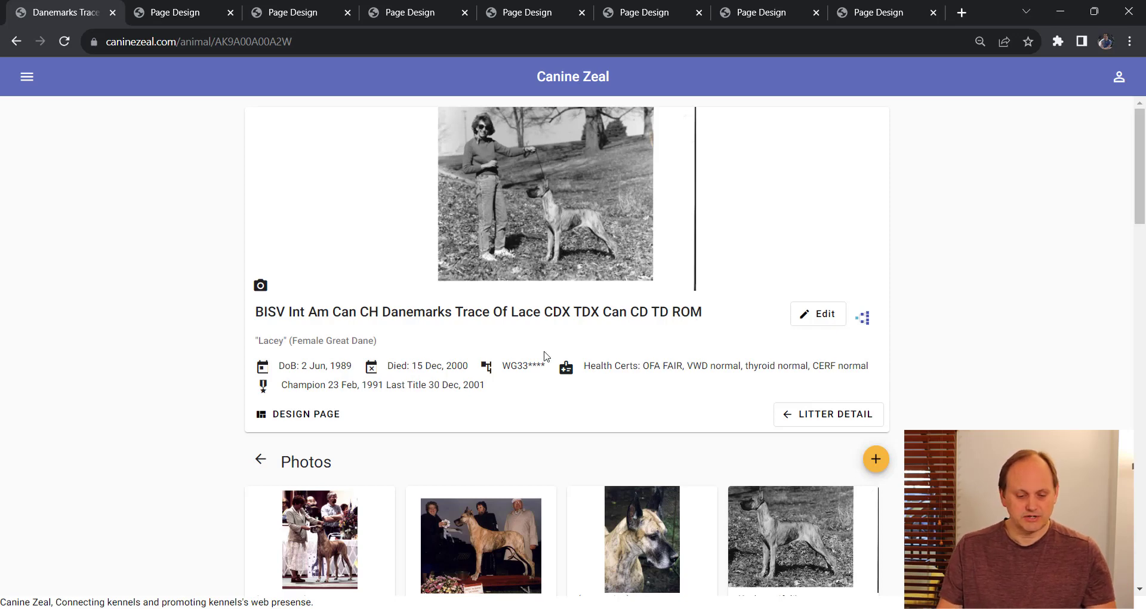
left_click(261, 290)
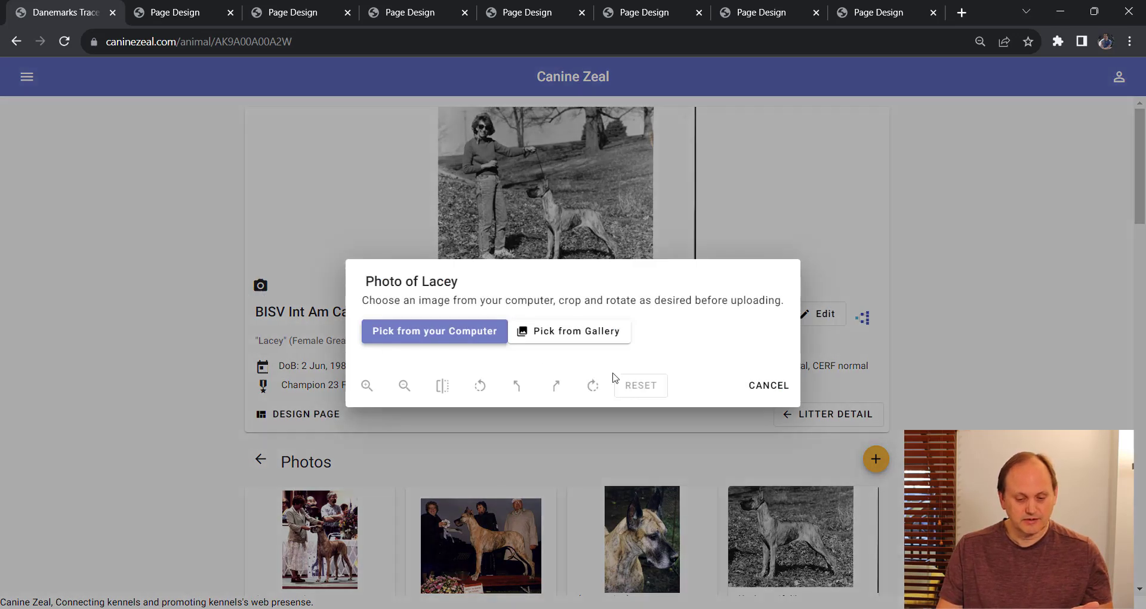
left_click(753, 388)
- Browse Lacey's photo gallery with its captions down to the Parents and Siblings section and return to the main details
scroll(863, 266, "down", 3)
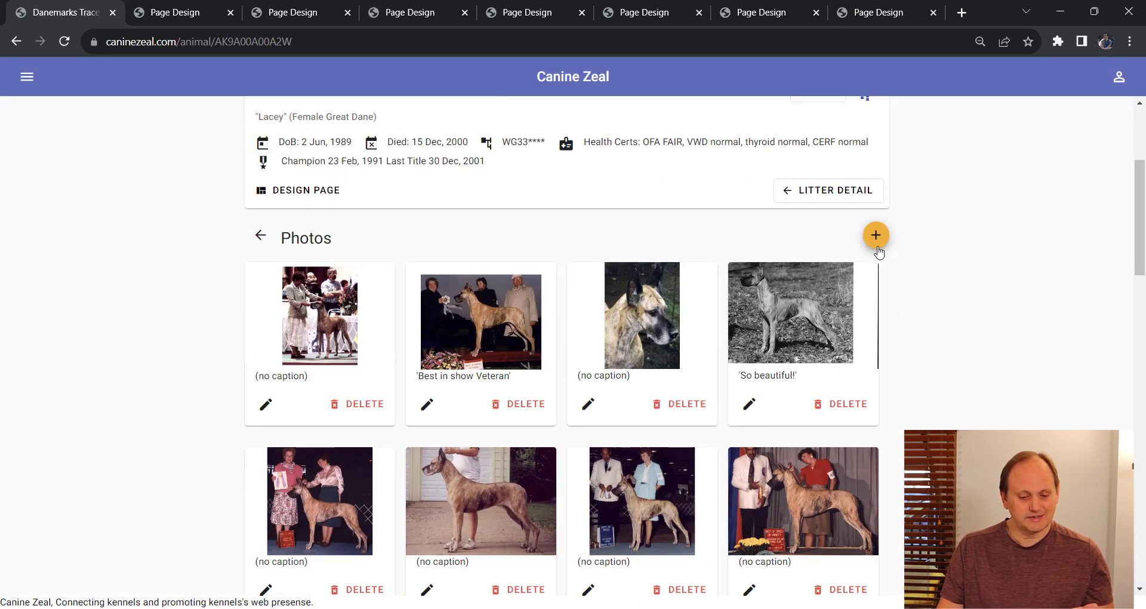
scroll(876, 245, "down", 2)
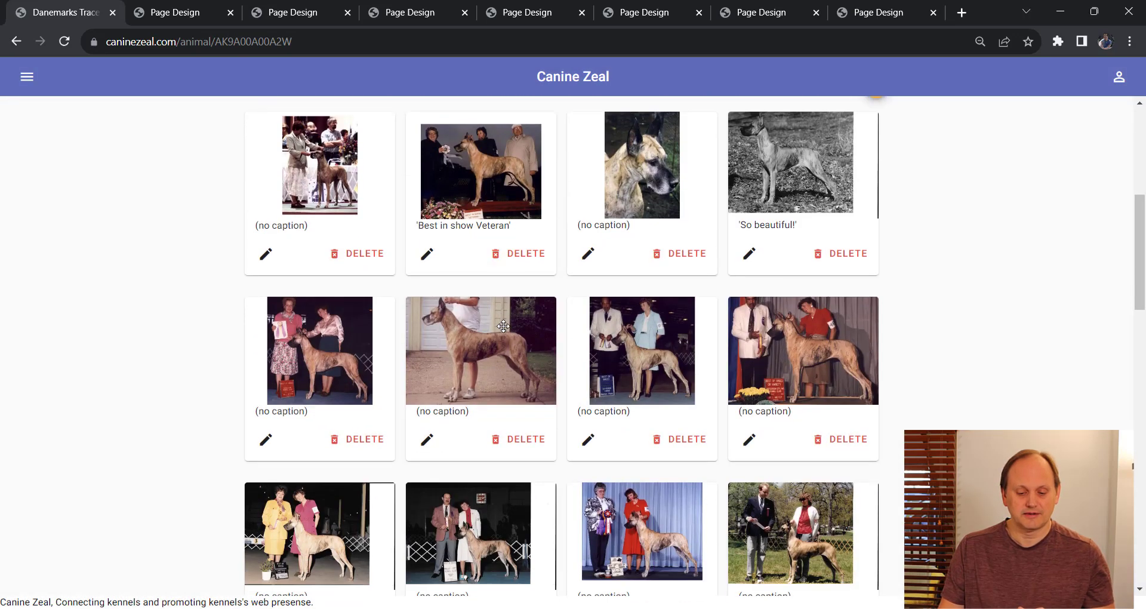
scroll(501, 325, "down", 10)
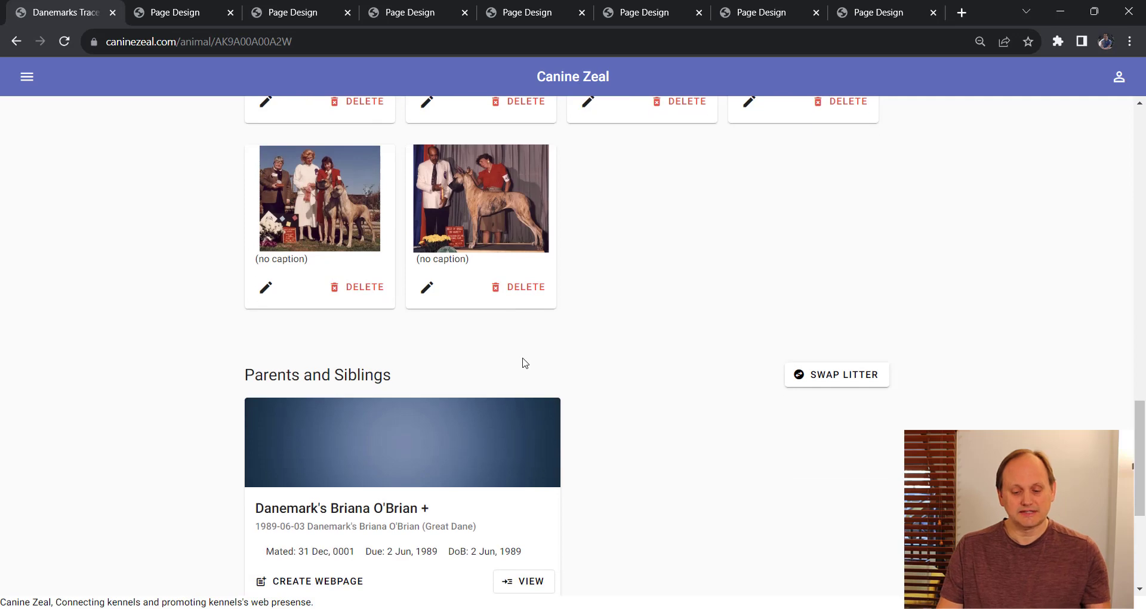
scroll(522, 361, "up", 5)
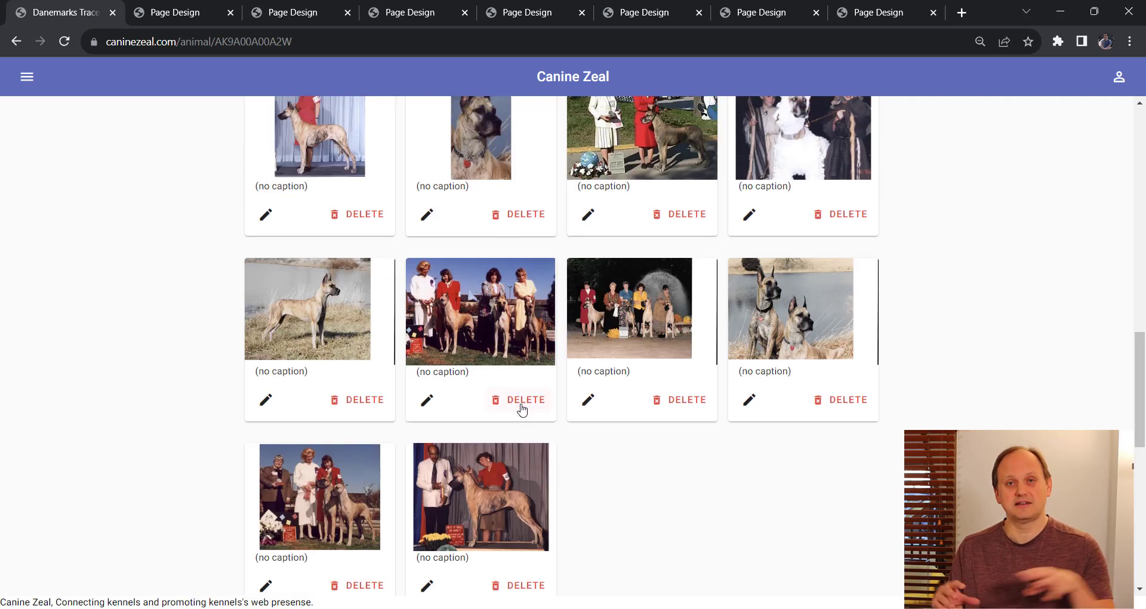
scroll(522, 410, "up", 1)
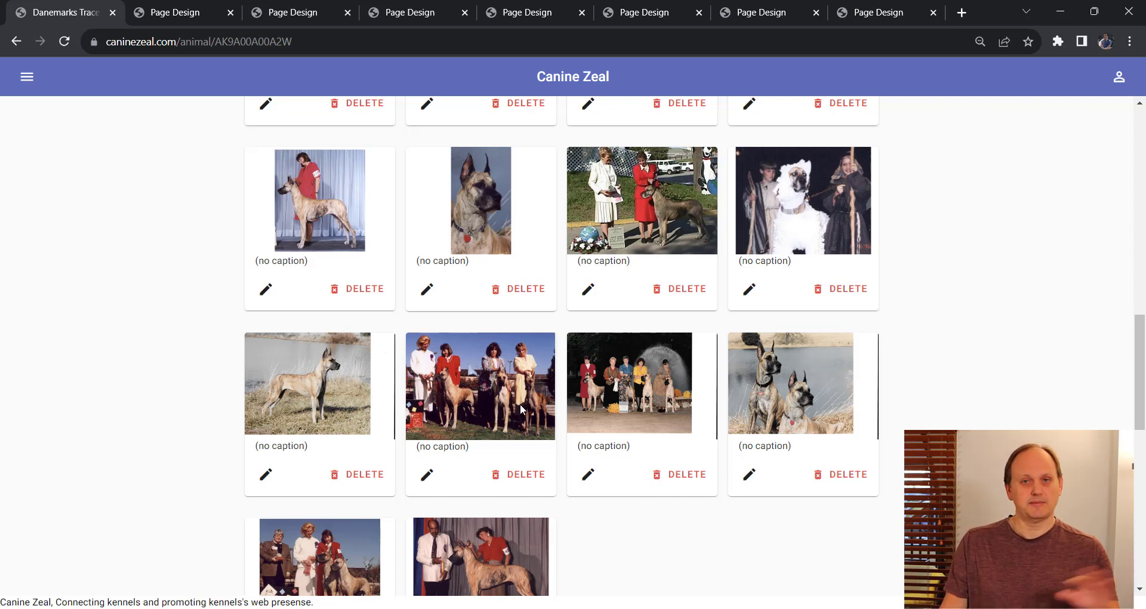
scroll(523, 412, "up", 4)
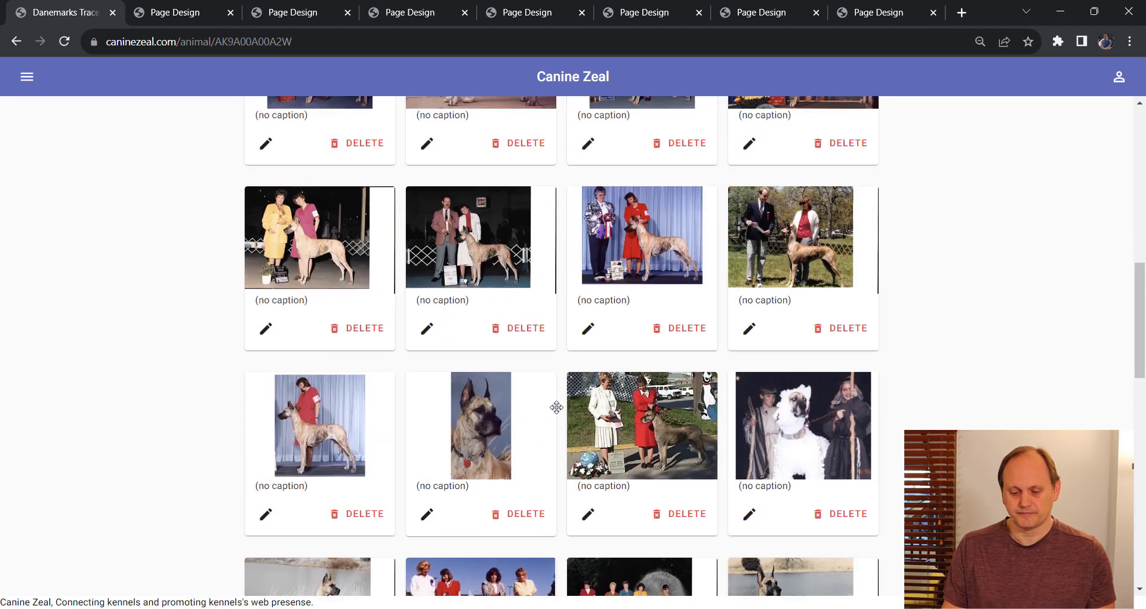
scroll(537, 412, "up", 10)
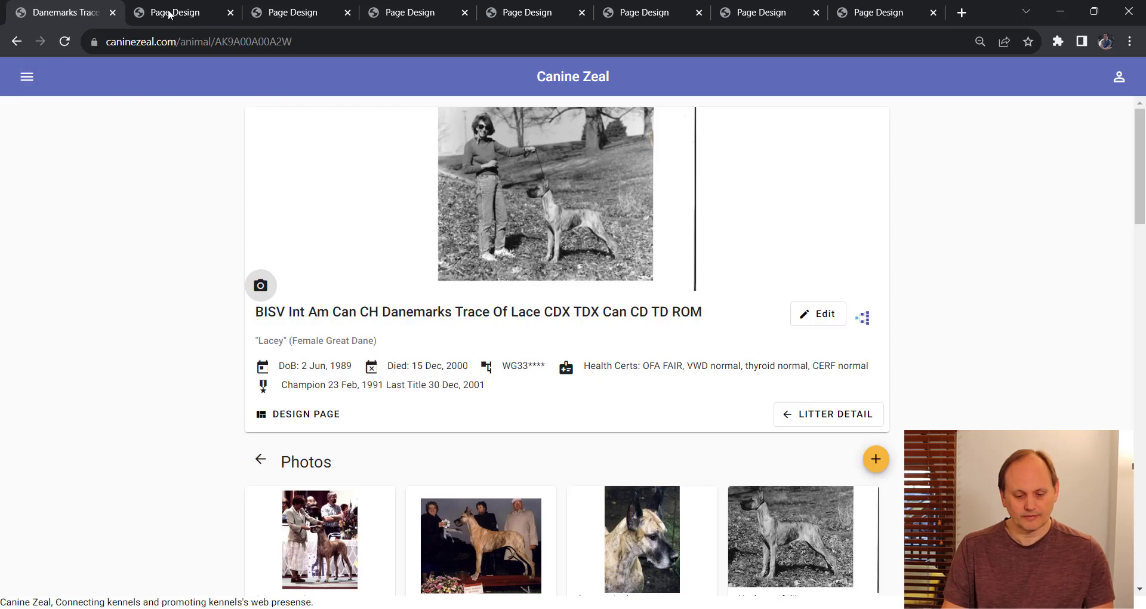
- Switch to Tracer's page design and review its photo carousel, Siblings description and Pedigree sections
left_click(282, 18)
scroll(855, 357, "down", 15)
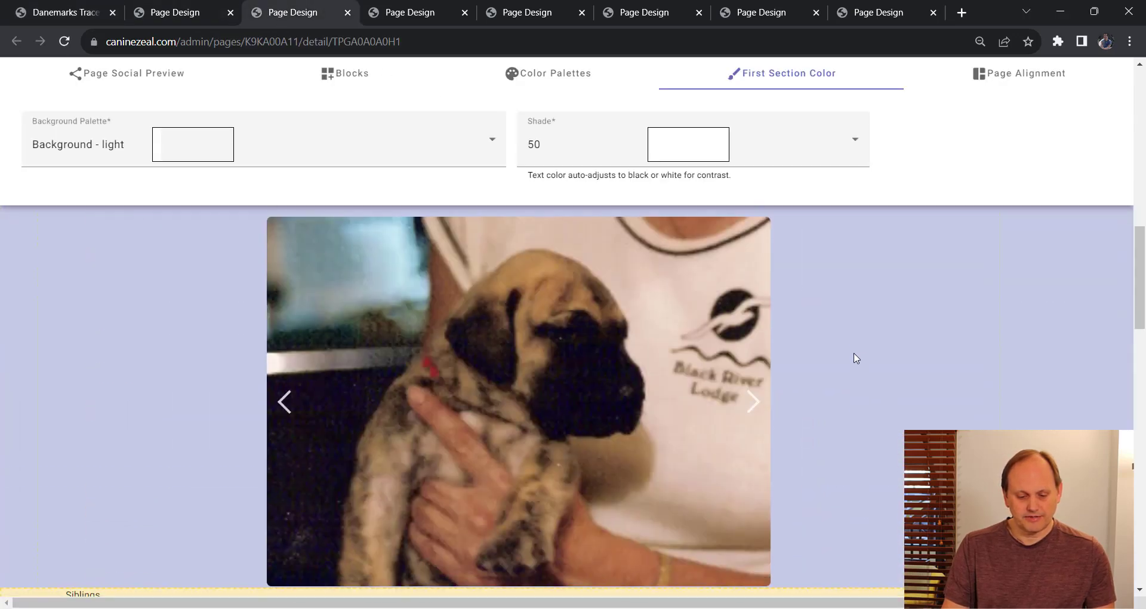
scroll(855, 357, "down", 10)
scroll(855, 356, "up", 15)
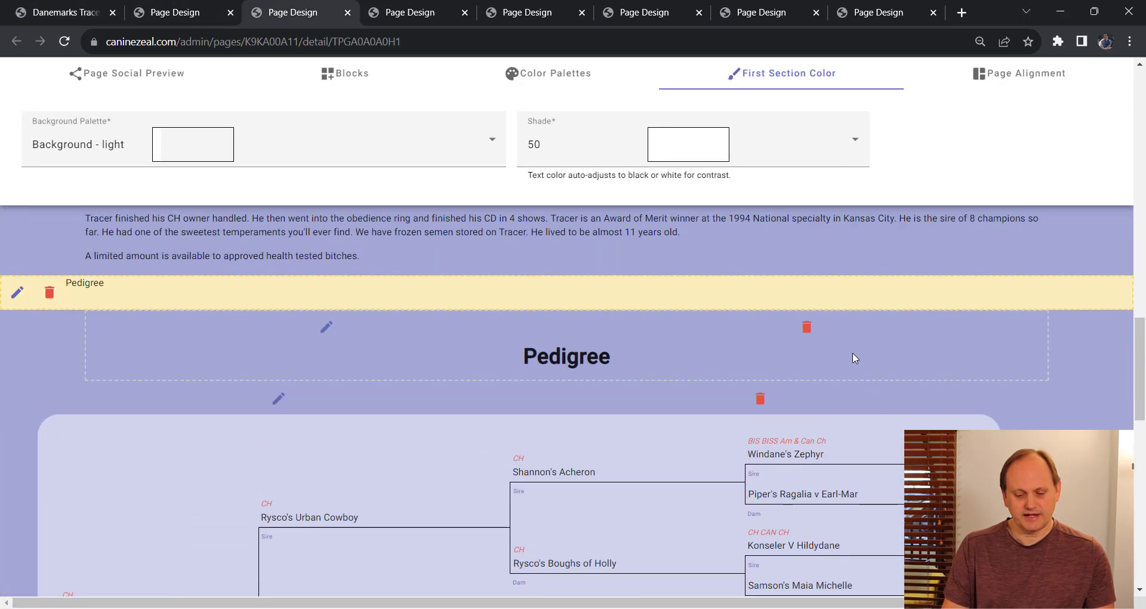
scroll(663, 380, "down", 1)
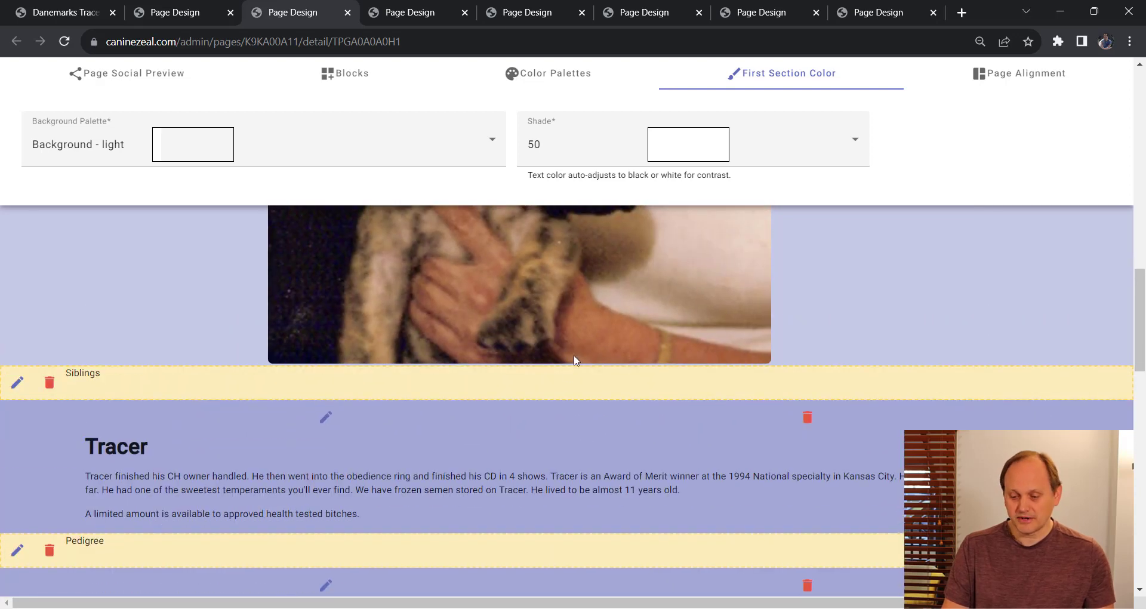
scroll(578, 334, "up", 1)
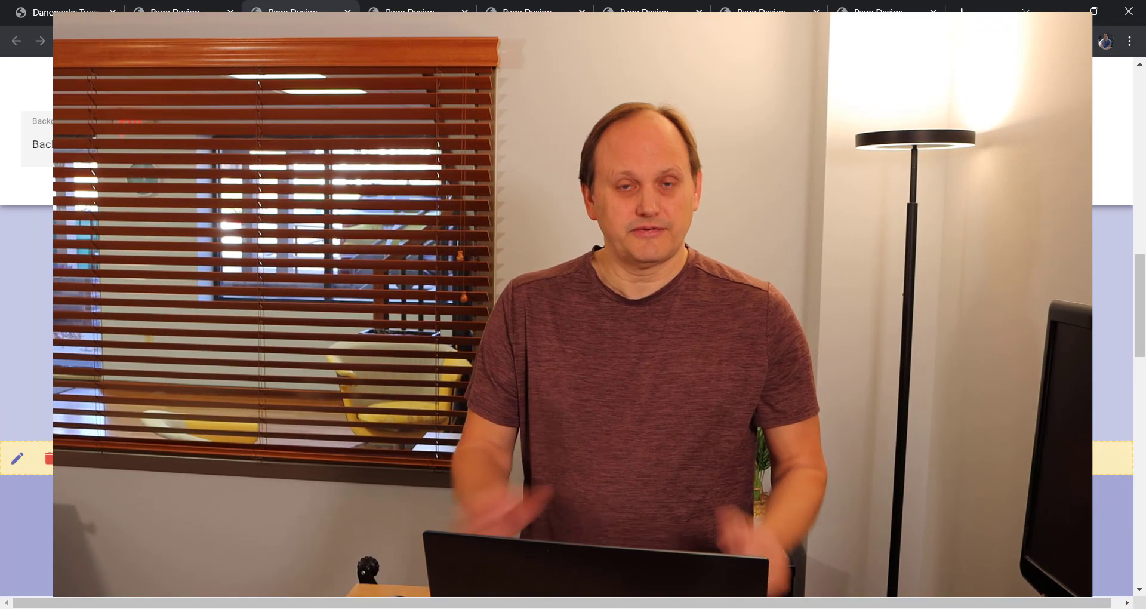
scroll(578, 334, "up", 3)
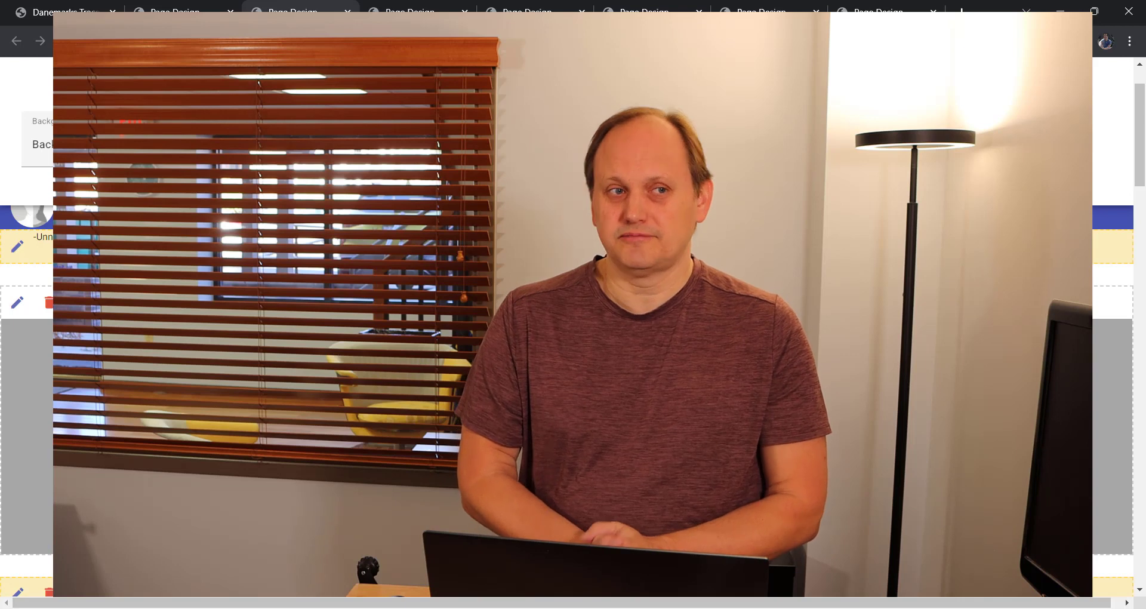